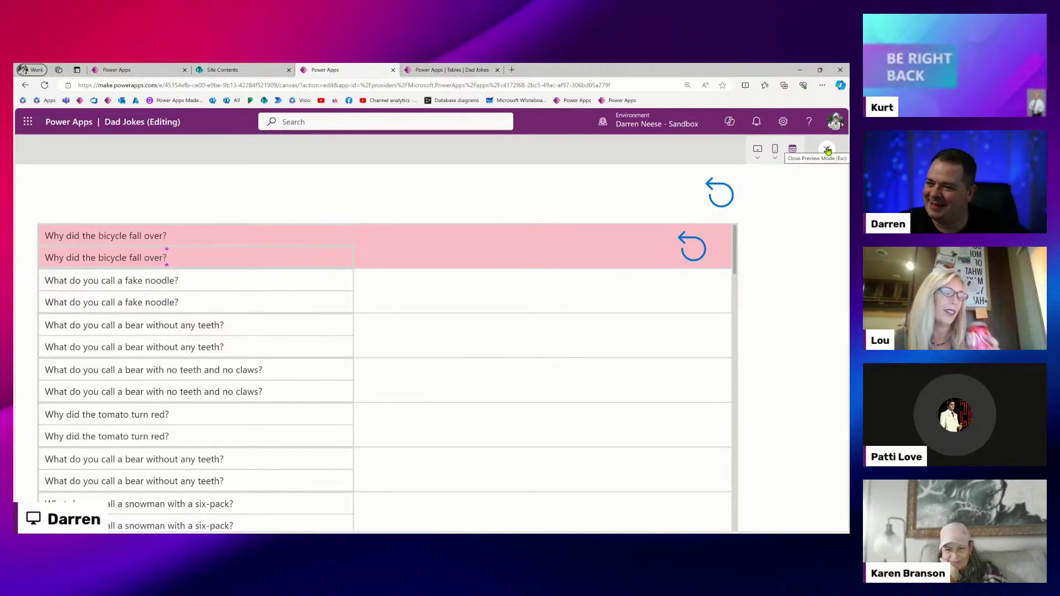
Leave the app preview and inspect the Default formula of the upper joke text input in the gallery.
{"action": "left_click", "coordinate": [826, 151]}
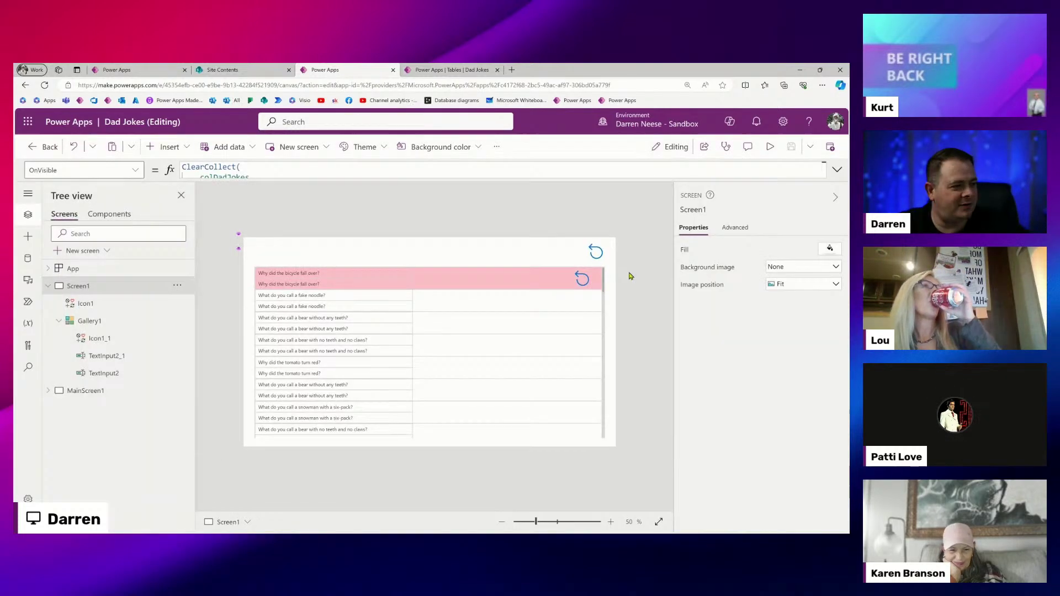
{"action": "left_click", "coordinate": [586, 286]}
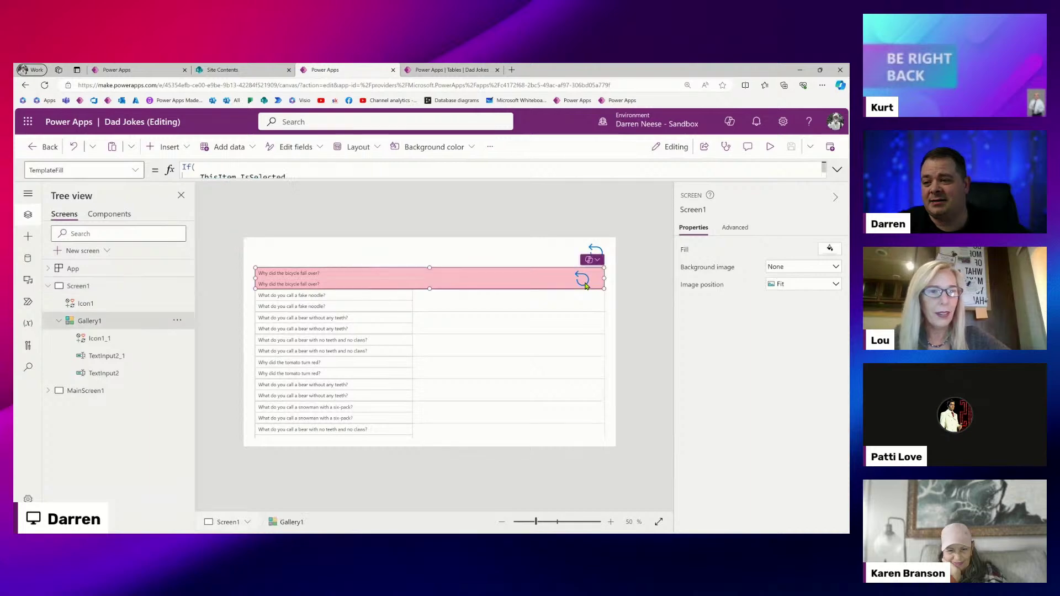
{"action": "left_click", "coordinate": [643, 273]}
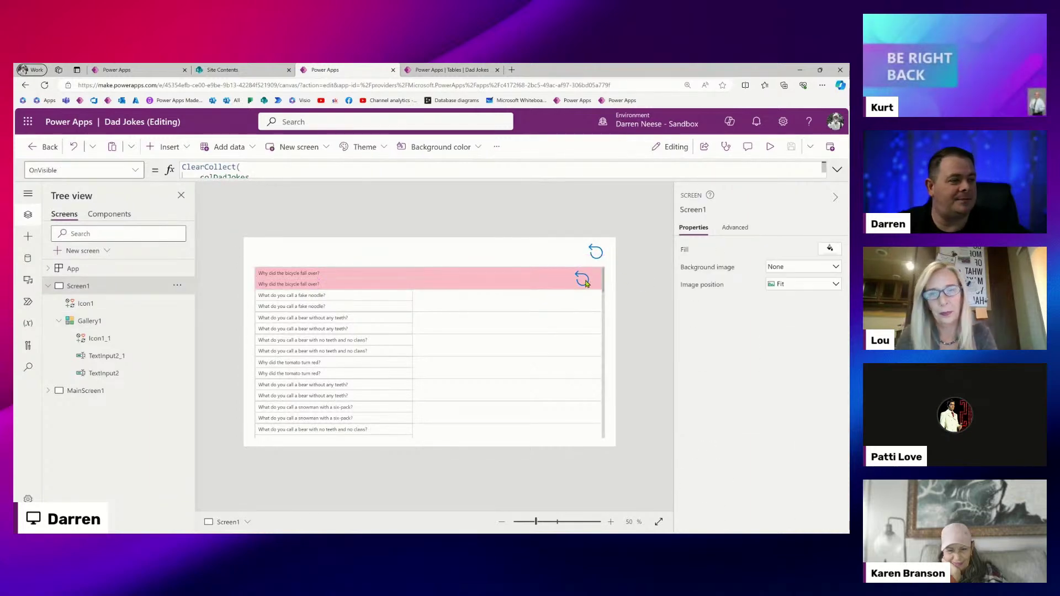
{"action": "left_click", "coordinate": [586, 283]}
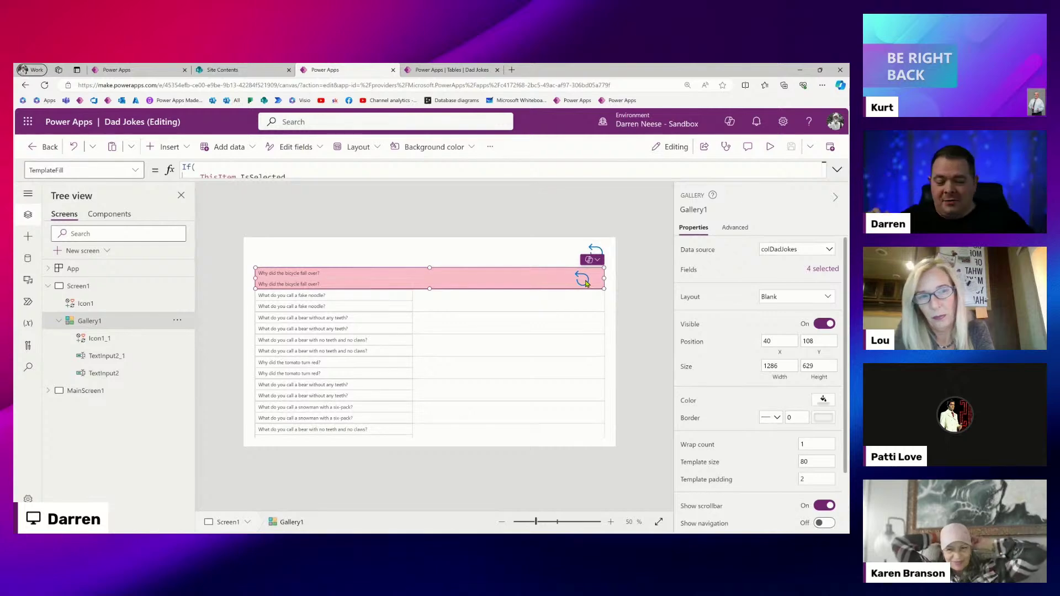
{"action": "left_click", "coordinate": [453, 237]}
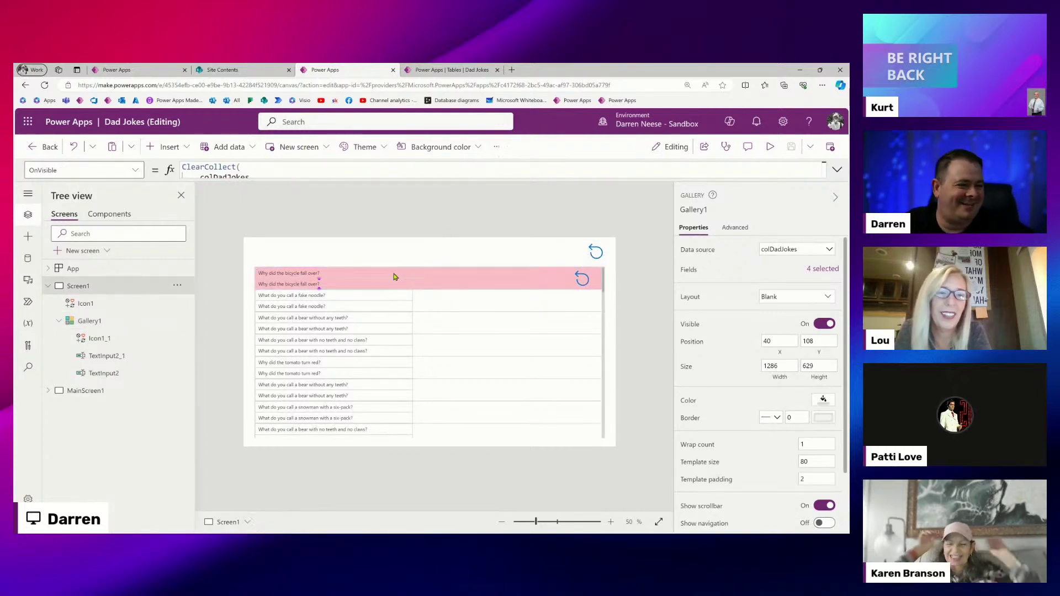
{"action": "left_click", "coordinate": [389, 272]}
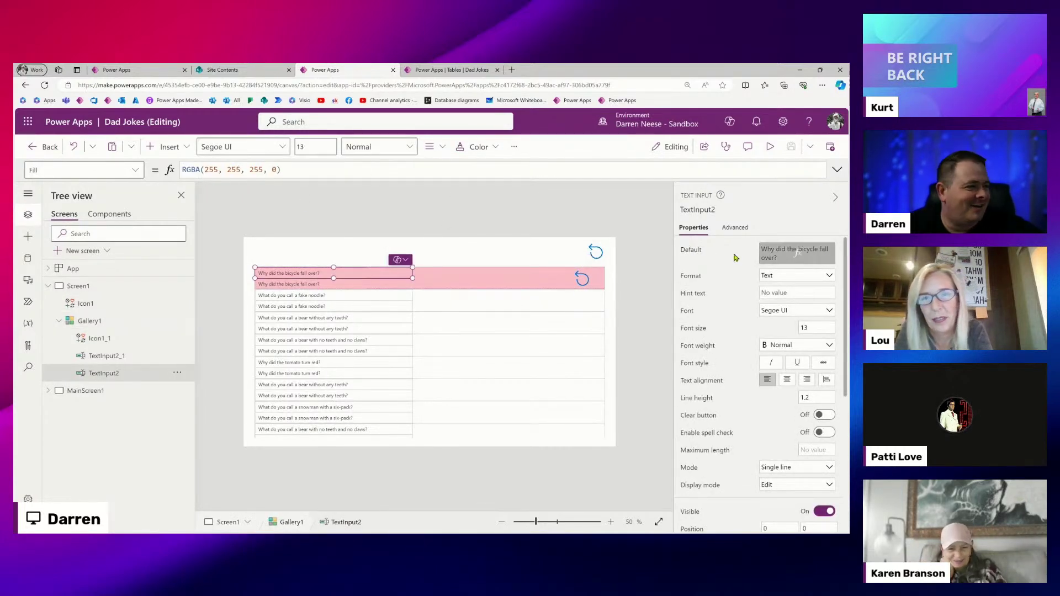
{"action": "left_click", "coordinate": [690, 249]}
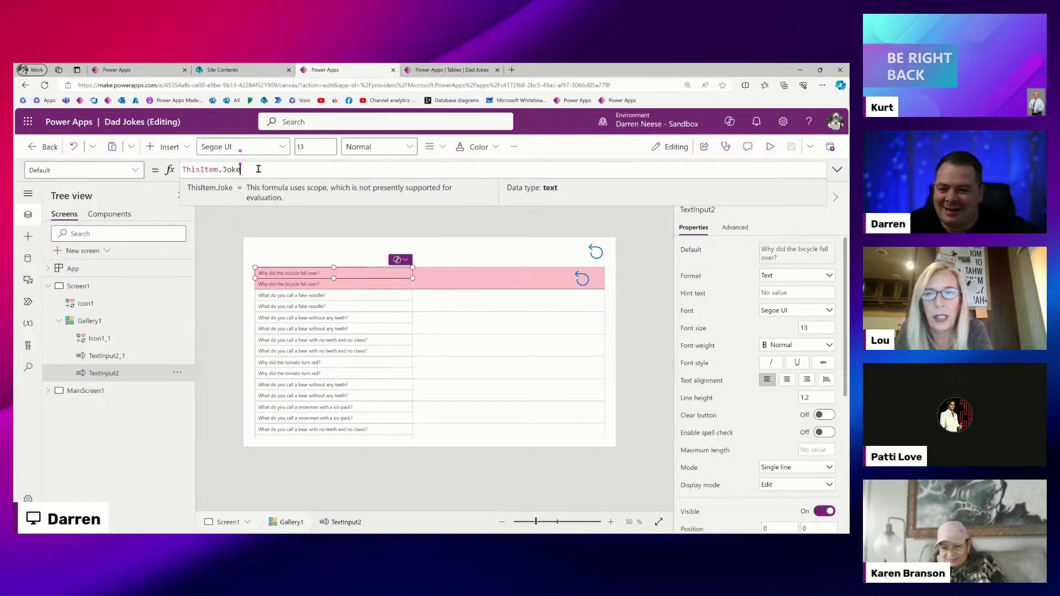
Insert a button into the joke gallery's row template and place it beside the text inputs at about X 666, Y 20.
{"action": "left_click", "coordinate": [367, 286]}
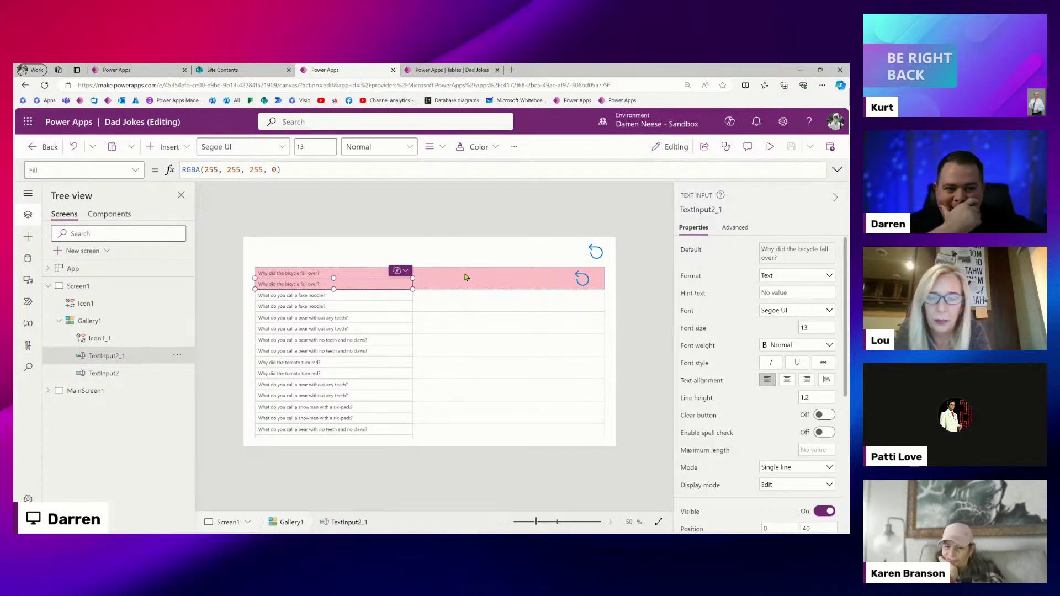
{"action": "left_click", "coordinate": [177, 146]}
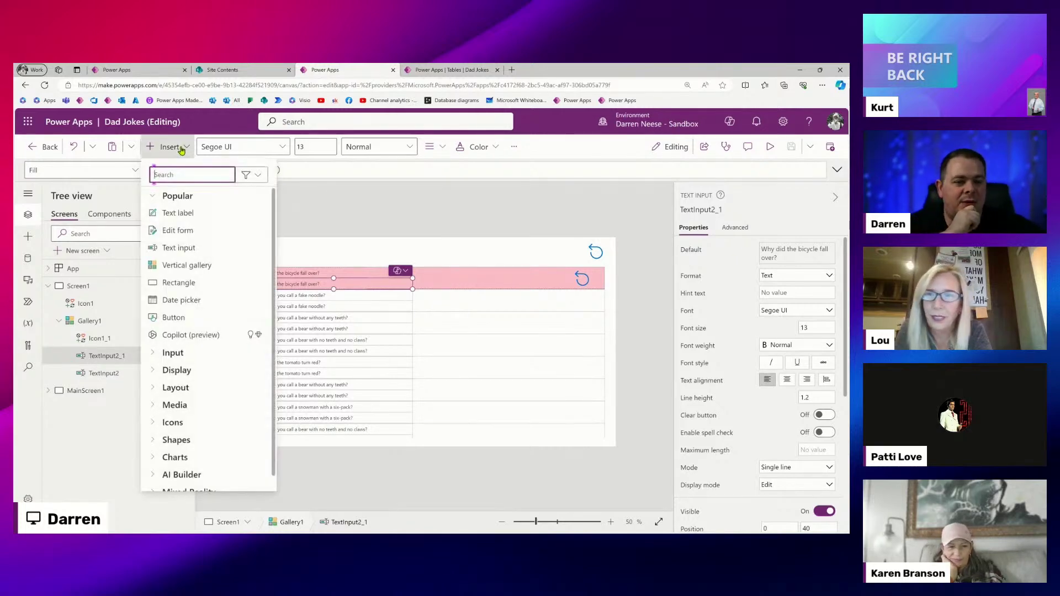
{"action": "left_click", "coordinate": [190, 318]}
{"action": "left_click_drag", "start_coordinate": [297, 282], "coordinate": [462, 278]}
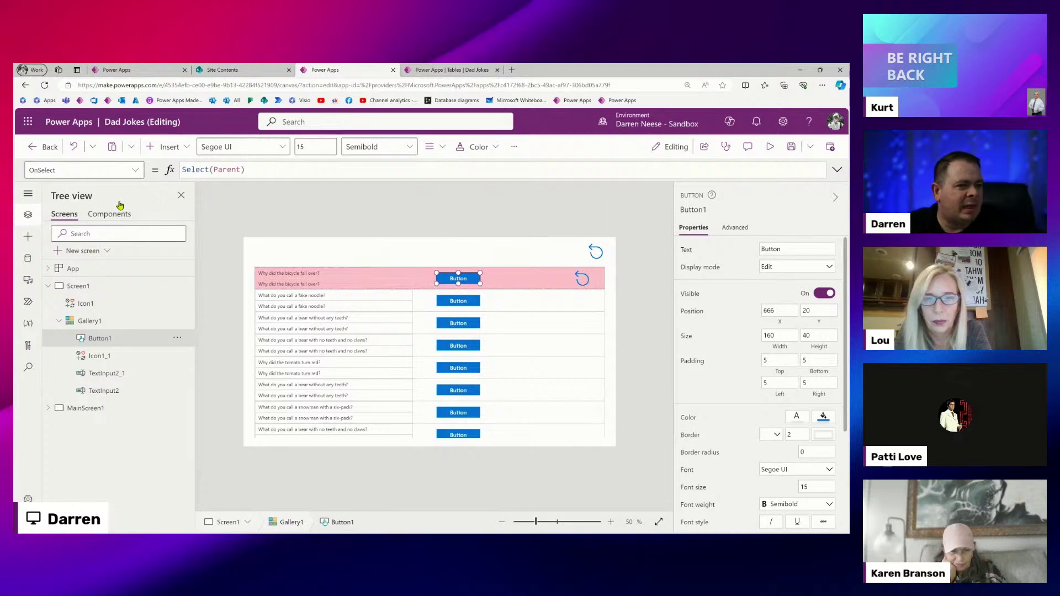
Set the gallery button's Visible property to ThisItem.IsSelected.
{"action": "left_click", "coordinate": [135, 170]}
{"action": "scroll", "coordinate": [83, 375], "scroll_direction": "down", "scroll_amount": 8}
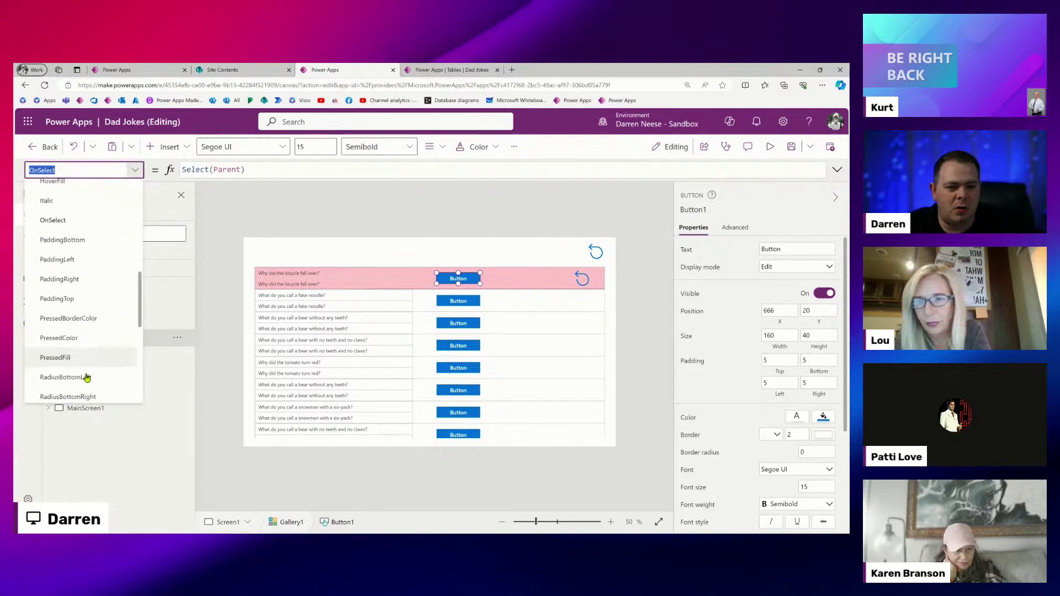
{"action": "left_click", "coordinate": [70, 338]}
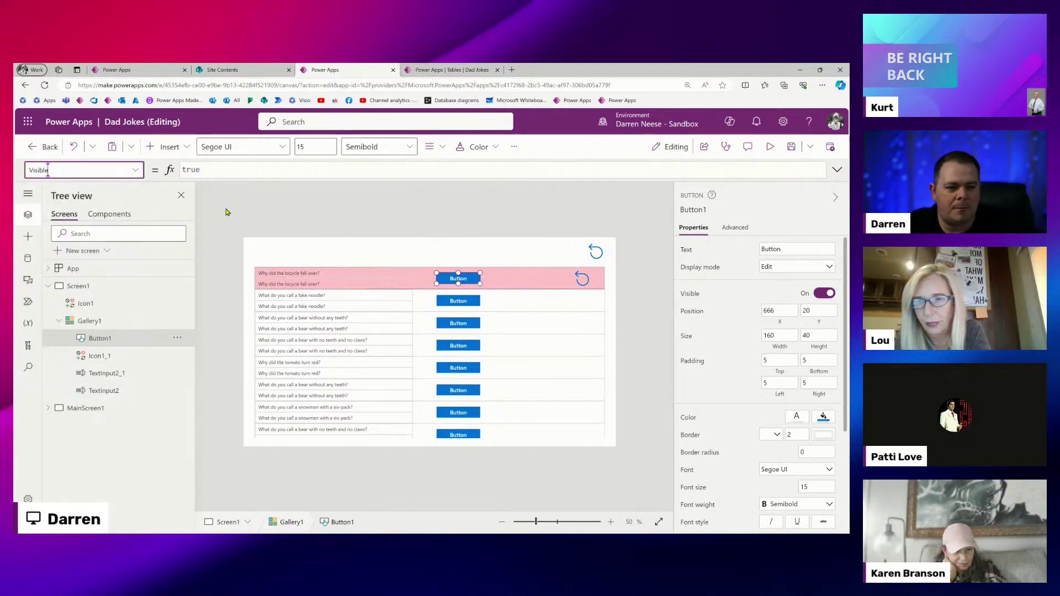
{"action": "left_click", "coordinate": [237, 168]}
{"action": "key", "text": "ctrl+a"}
{"action": "type", "text": "This"}
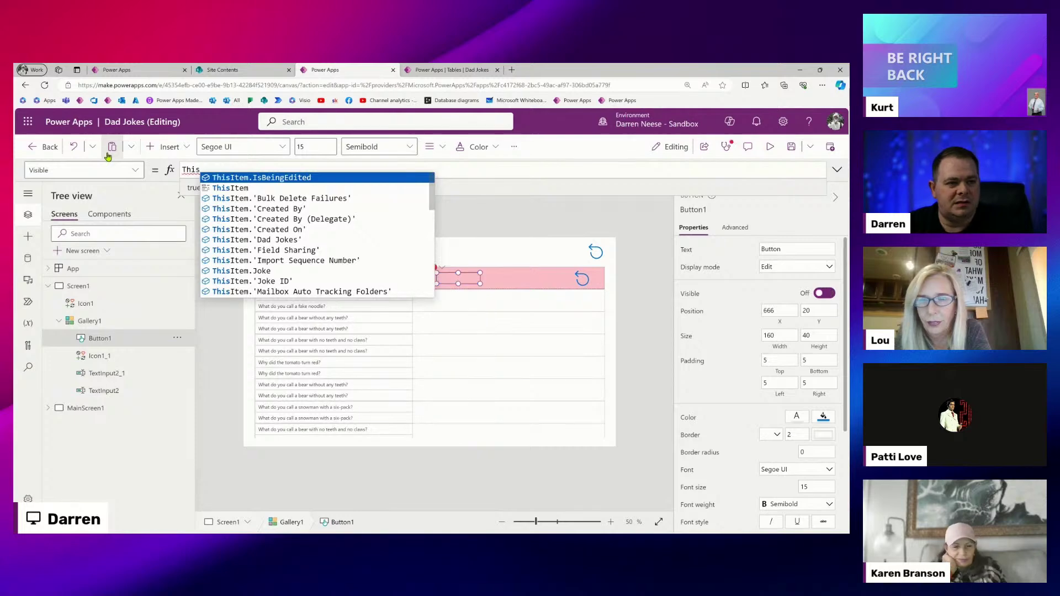
{"action": "key", "text": "Tab"}
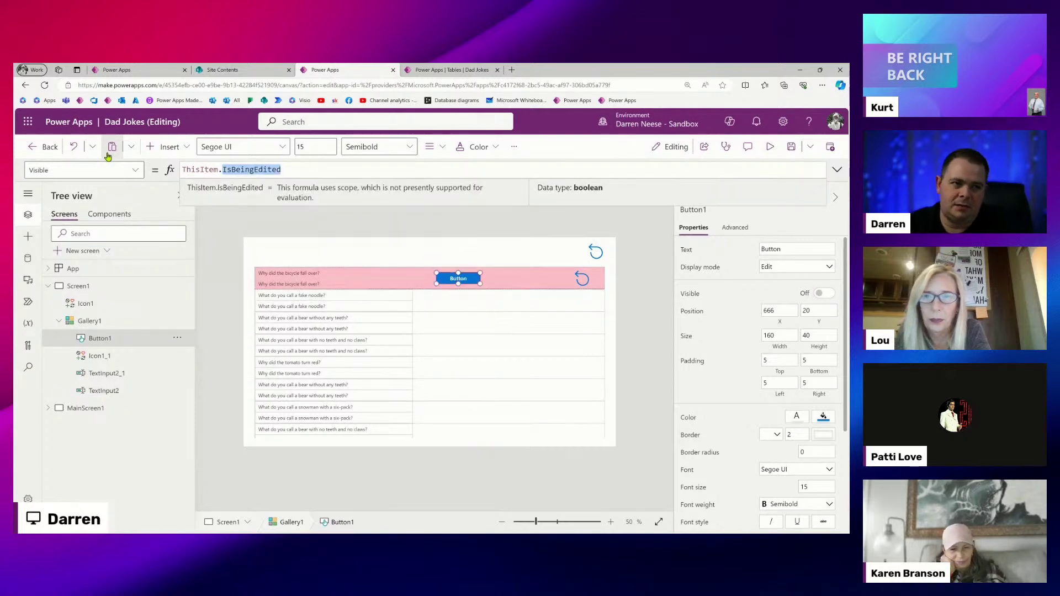
{"action": "type", "text": "IsS"}
{"action": "key", "text": "Tab"}
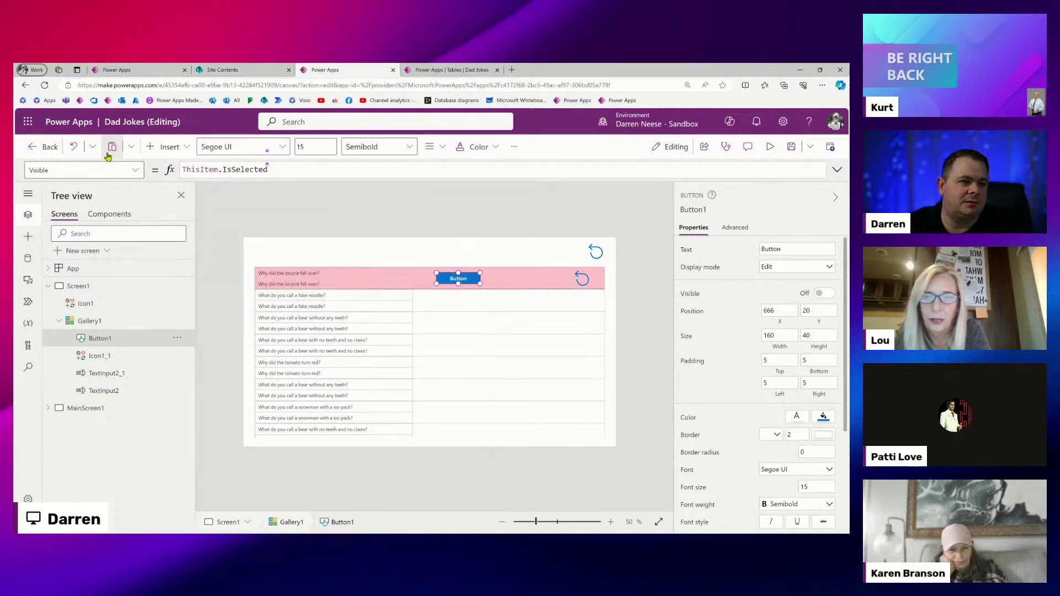
Label the gallery button "Show Punch Line" and set its width to 220.
{"action": "left_click", "coordinate": [470, 279]}
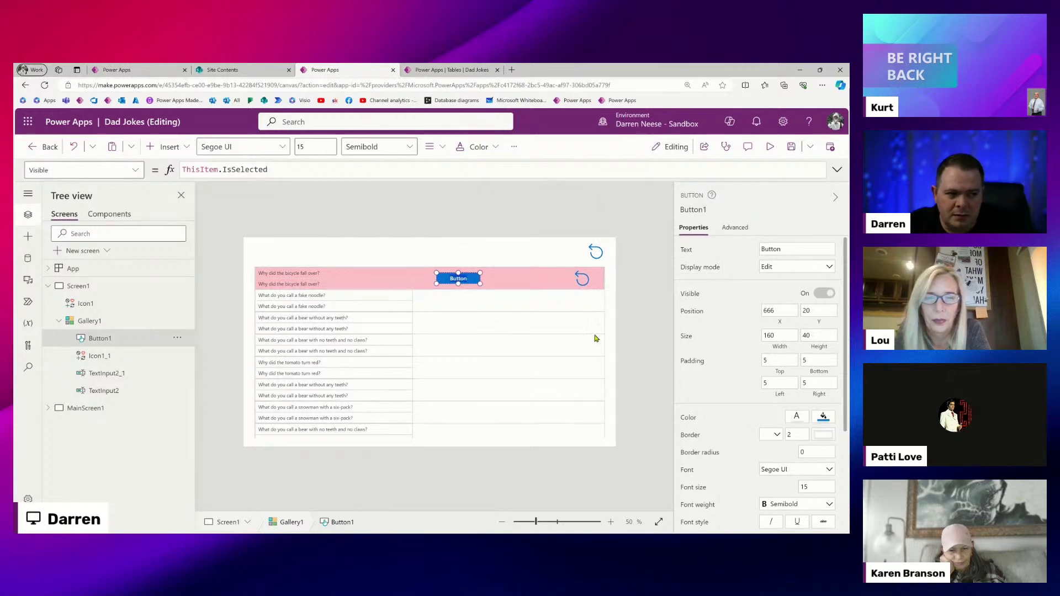
{"action": "type", "text": "Show"}
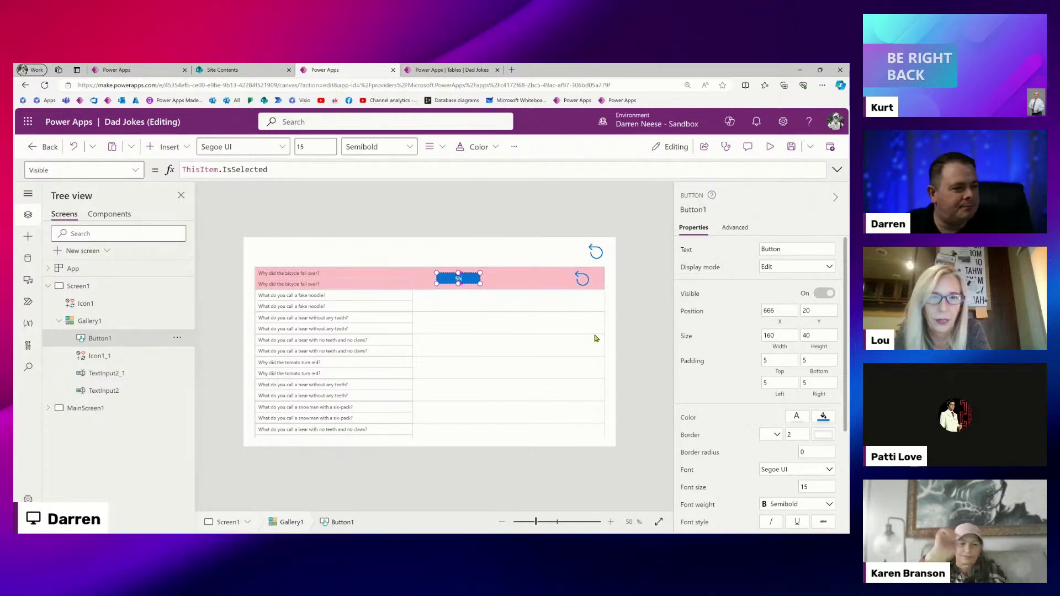
{"action": "type", "text": " Punch"}
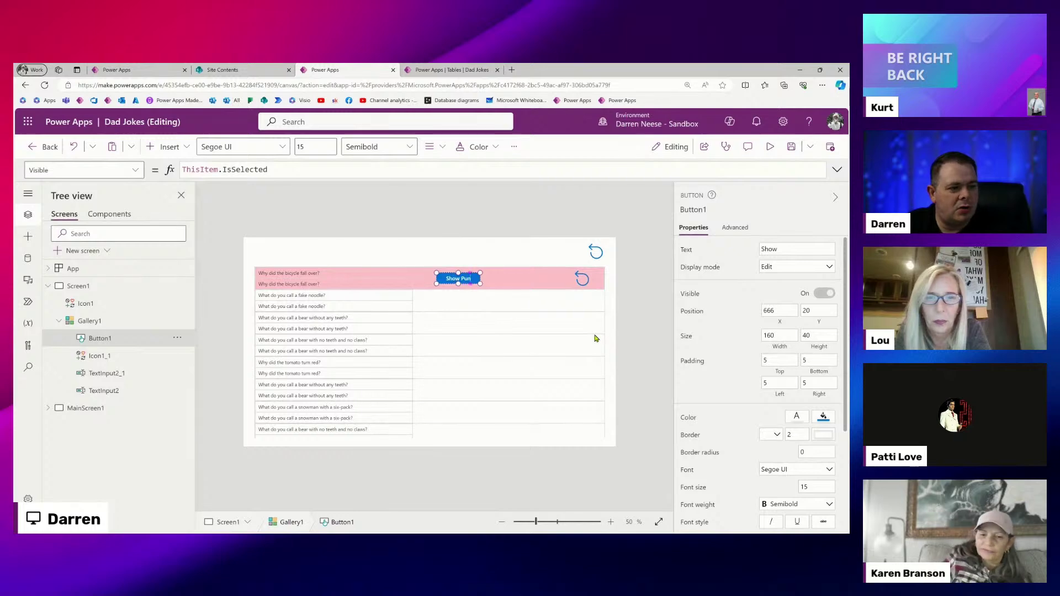
{"action": "type", "text": " Line"}
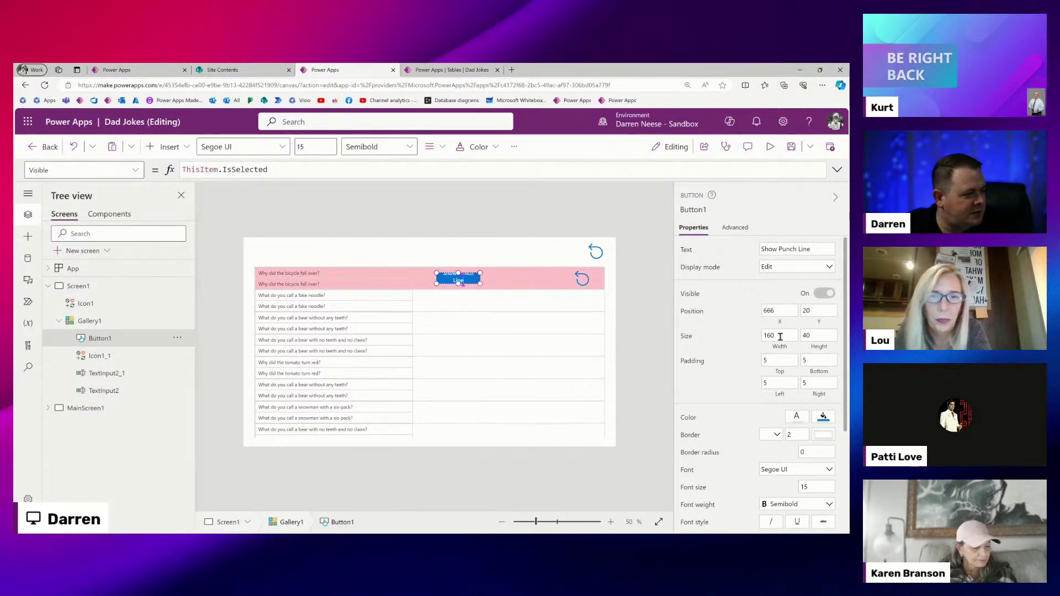
{"action": "left_click_drag", "start_coordinate": [780, 336], "coordinate": [708, 332]}
{"action": "type", "text": "220"}
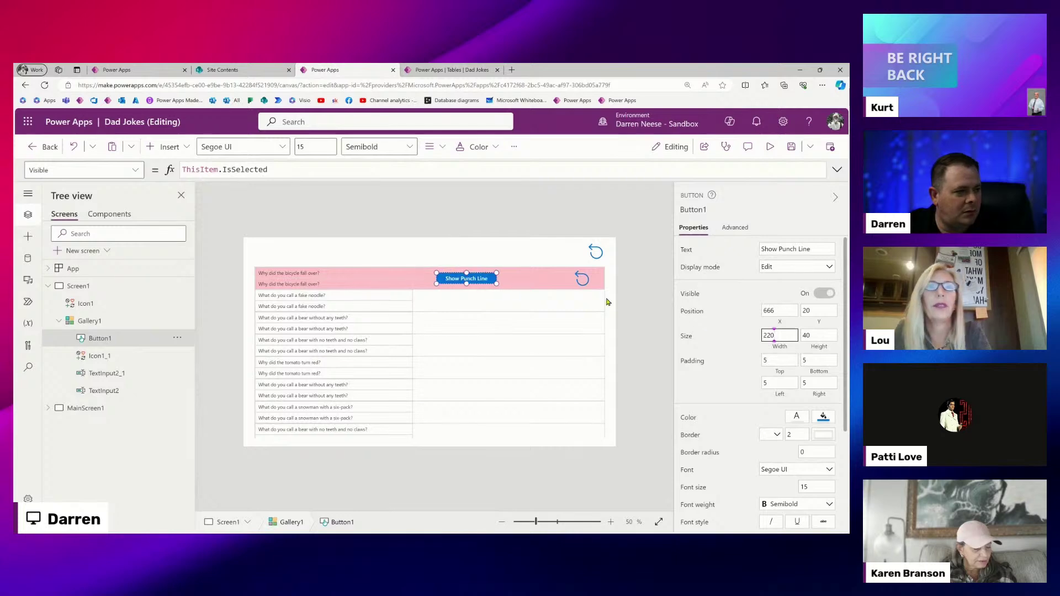
{"action": "left_click", "coordinate": [657, 224]}
Try border radius values of 5 and 10 on the Show Punch Line button.
{"action": "left_click", "coordinate": [484, 280]}
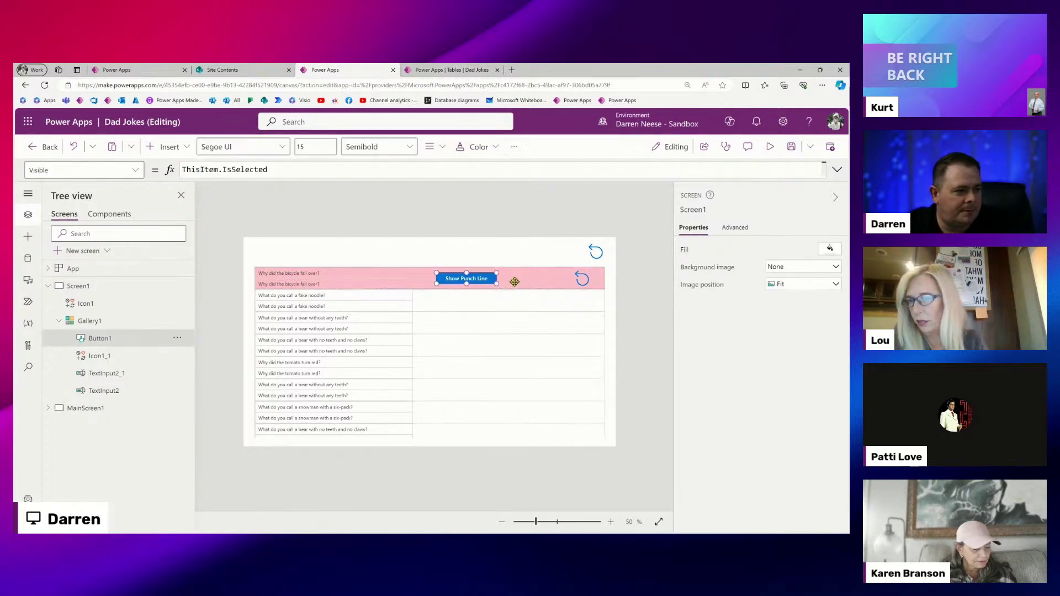
{"action": "scroll", "coordinate": [773, 390], "scroll_direction": "down", "scroll_amount": 1}
{"action": "scroll", "coordinate": [773, 390], "scroll_direction": "down", "scroll_amount": 3}
{"action": "left_click", "coordinate": [816, 303]}
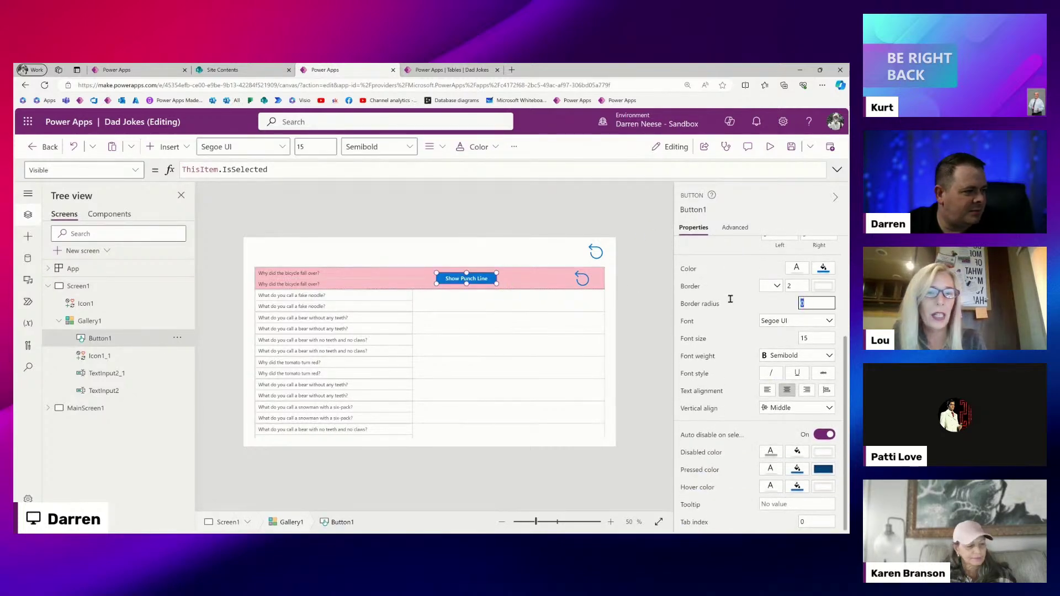
{"action": "type", "text": "5"}
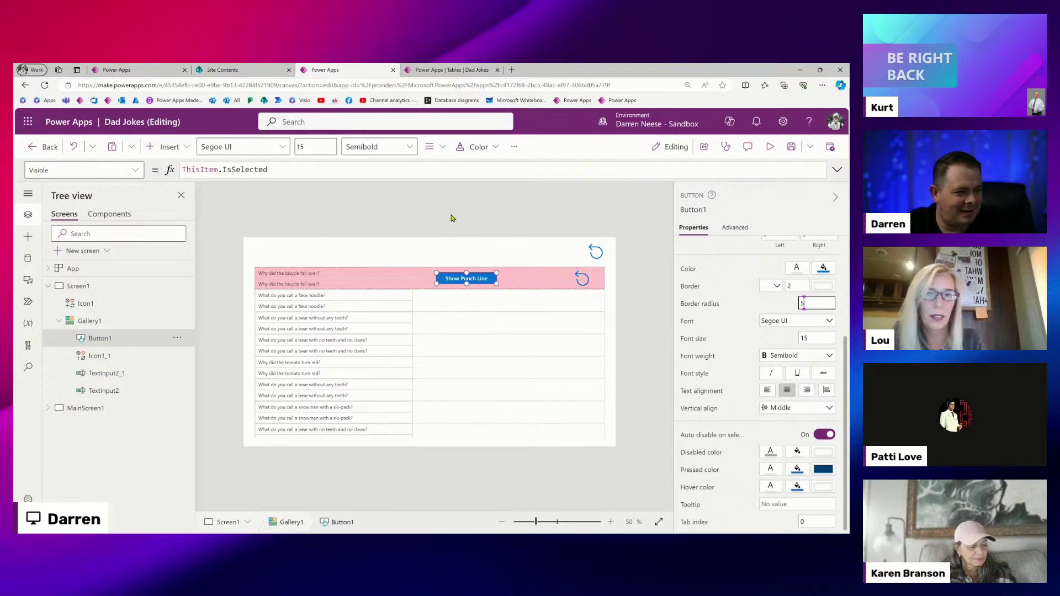
{"action": "left_click", "coordinate": [587, 244]}
{"action": "left_click", "coordinate": [466, 279]}
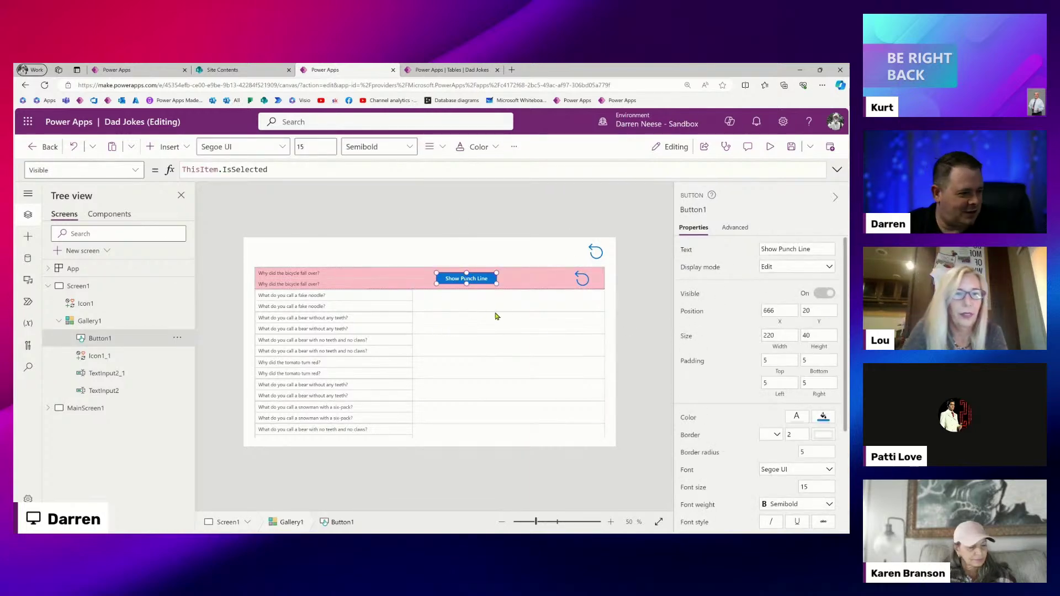
{"action": "left_click", "coordinate": [815, 451]}
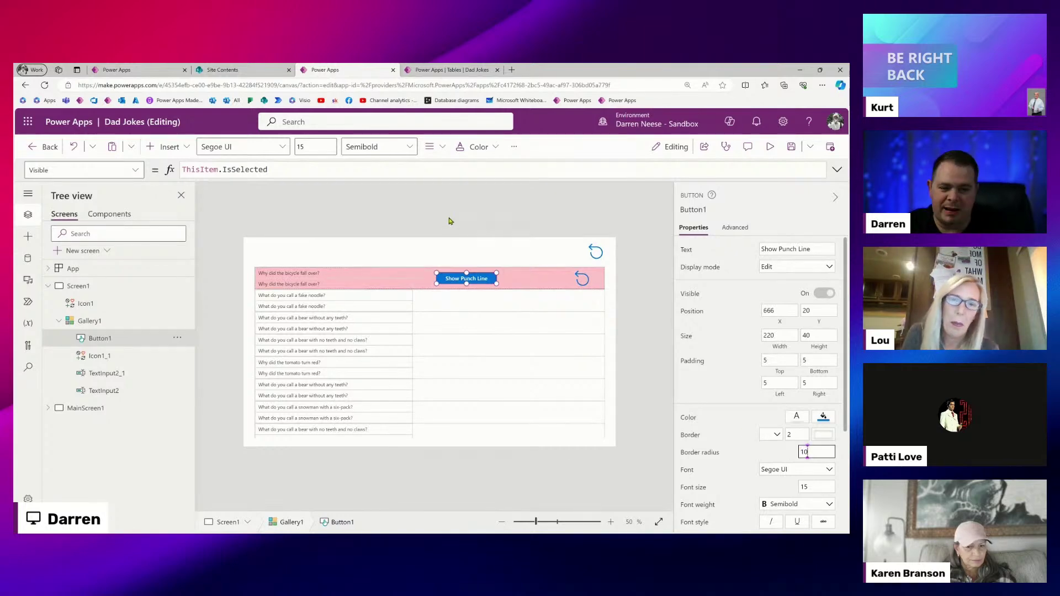
{"action": "left_click", "coordinate": [450, 221]}
Set the Show Punch Line button's border radius to 8.
{"action": "left_click", "coordinate": [480, 280]}
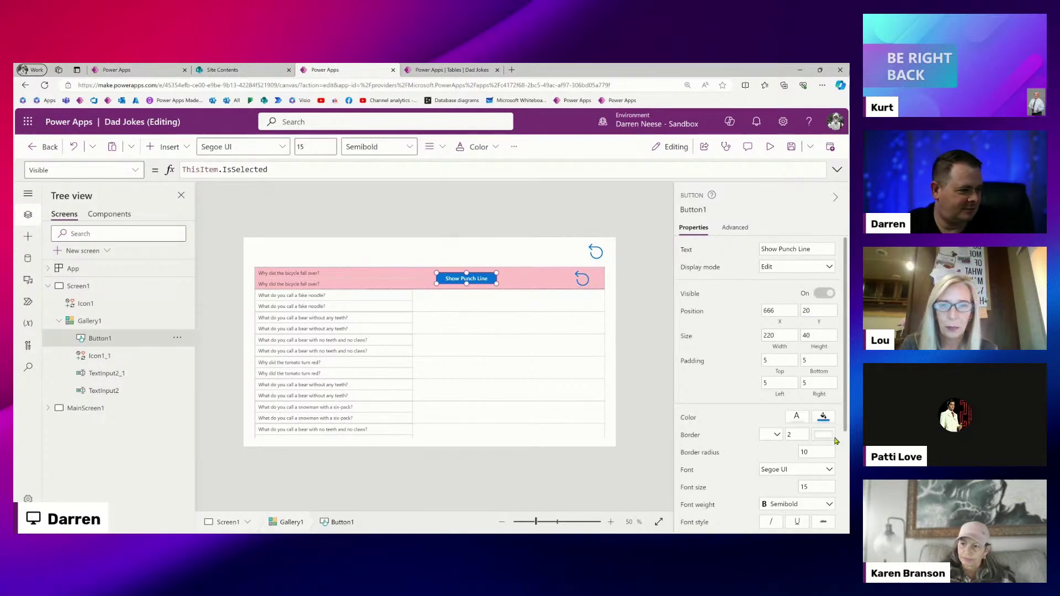
{"action": "left_click", "coordinate": [823, 453]}
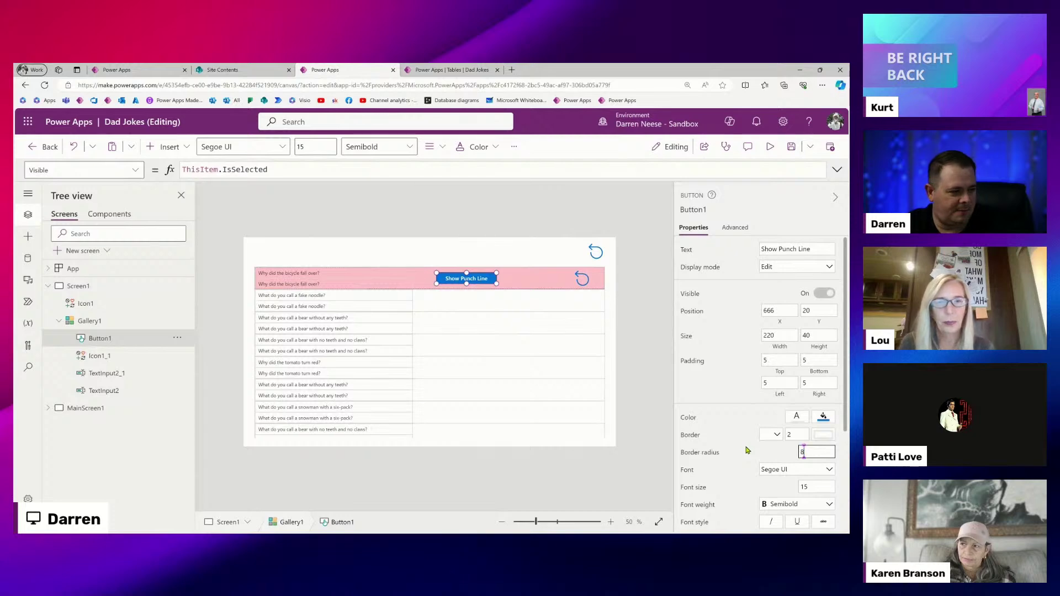
{"action": "left_click", "coordinate": [658, 310]}
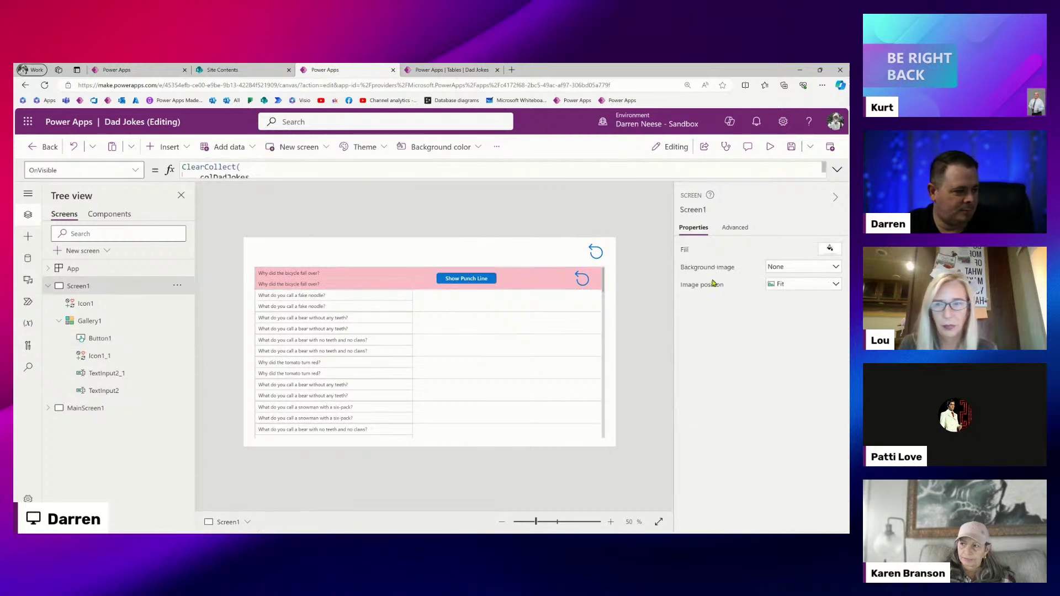
Change the gallery button's text to "Show Punchline".
{"action": "left_click", "coordinate": [466, 279]}
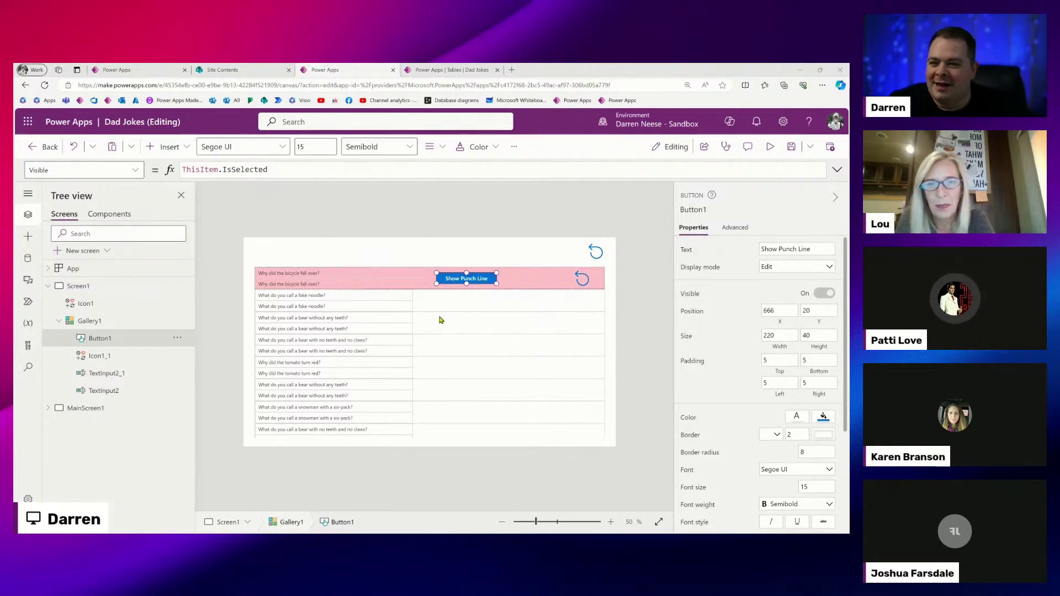
{"action": "left_click", "coordinate": [118, 287]}
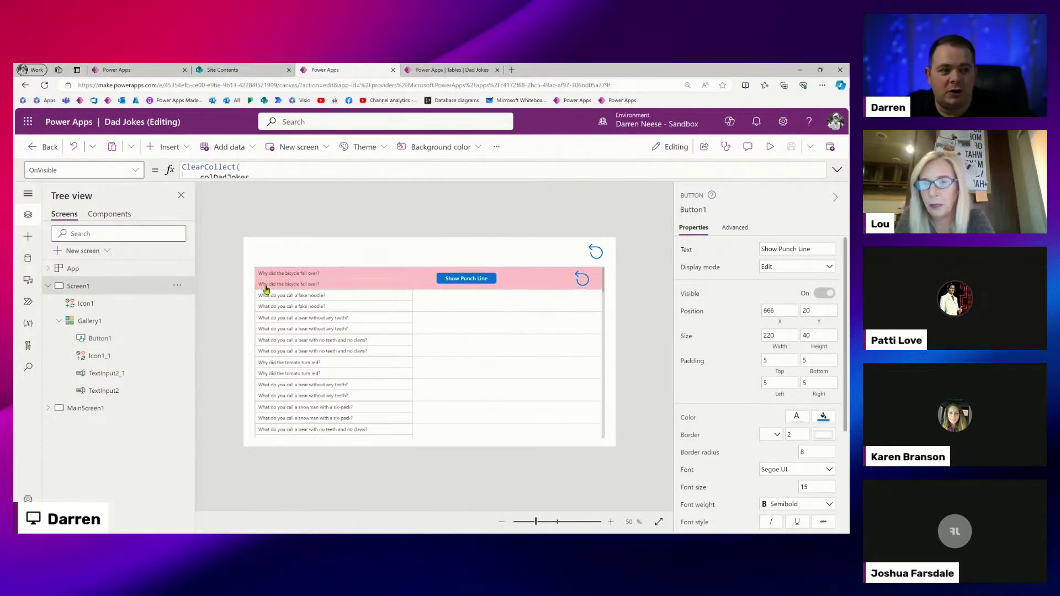
{"action": "left_click", "coordinate": [481, 279]}
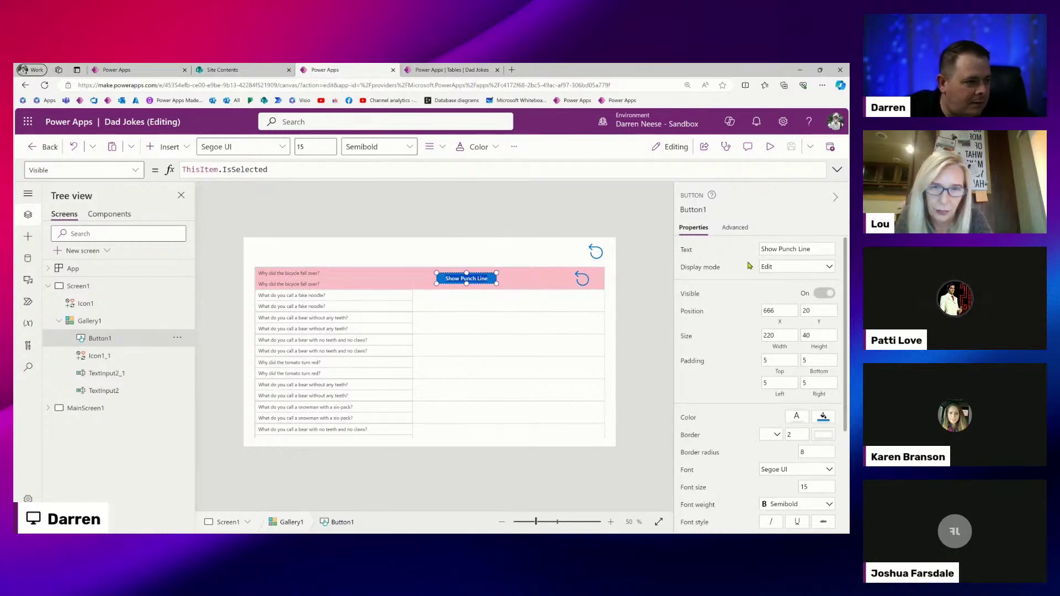
{"action": "left_click", "coordinate": [795, 250]}
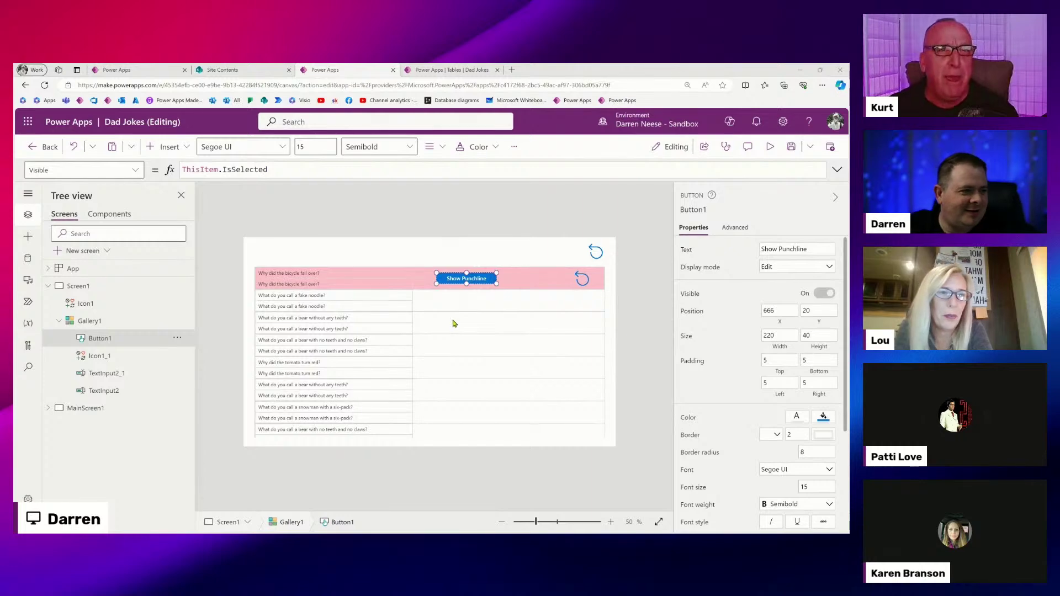
In Screen1's OnVisible formula, move the false value onto the same line as the "IsBeingEdited" column name.
{"action": "left_click", "coordinate": [114, 288]}
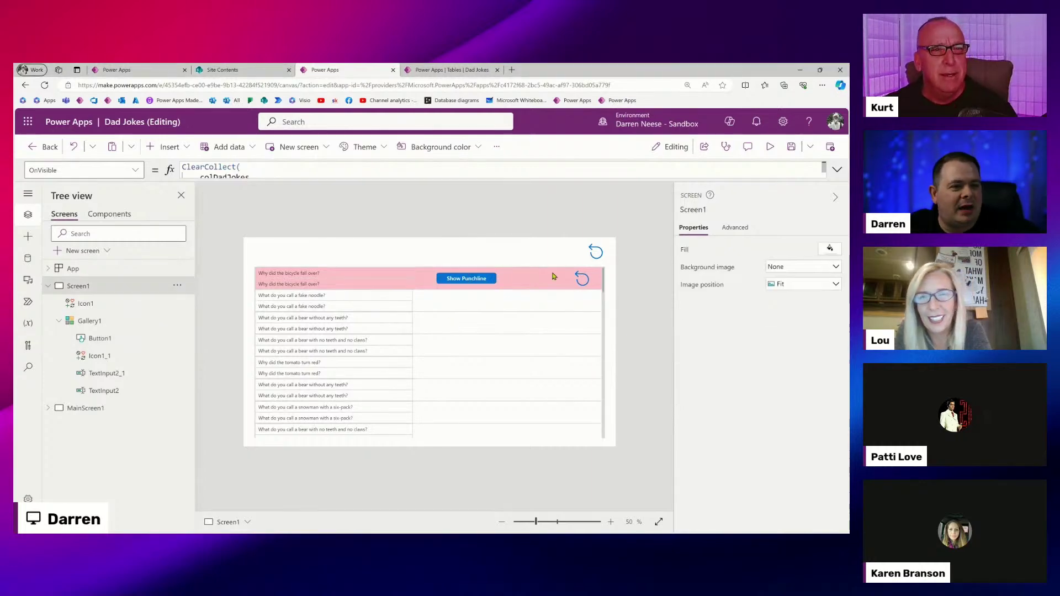
{"action": "left_click", "coordinate": [736, 228]}
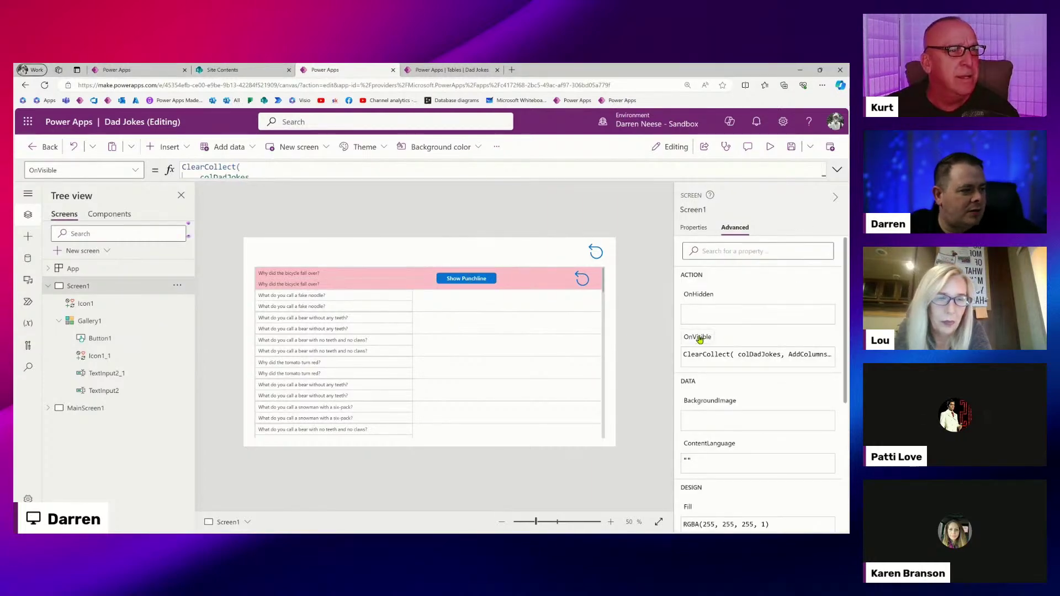
{"action": "left_click", "coordinate": [837, 169]}
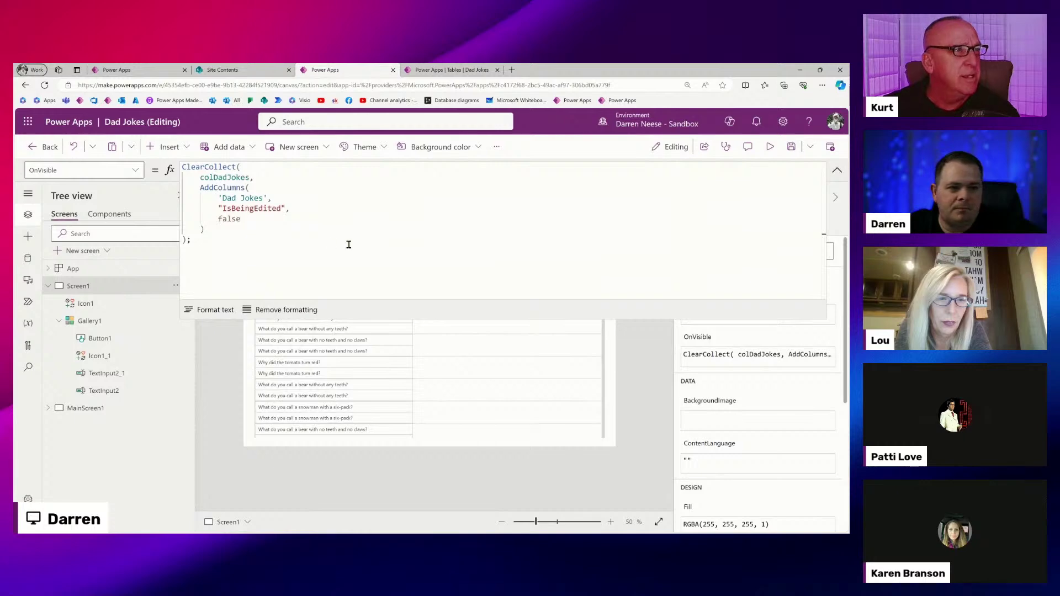
{"action": "double_click", "coordinate": [268, 211]}
{"action": "left_click", "coordinate": [275, 239]}
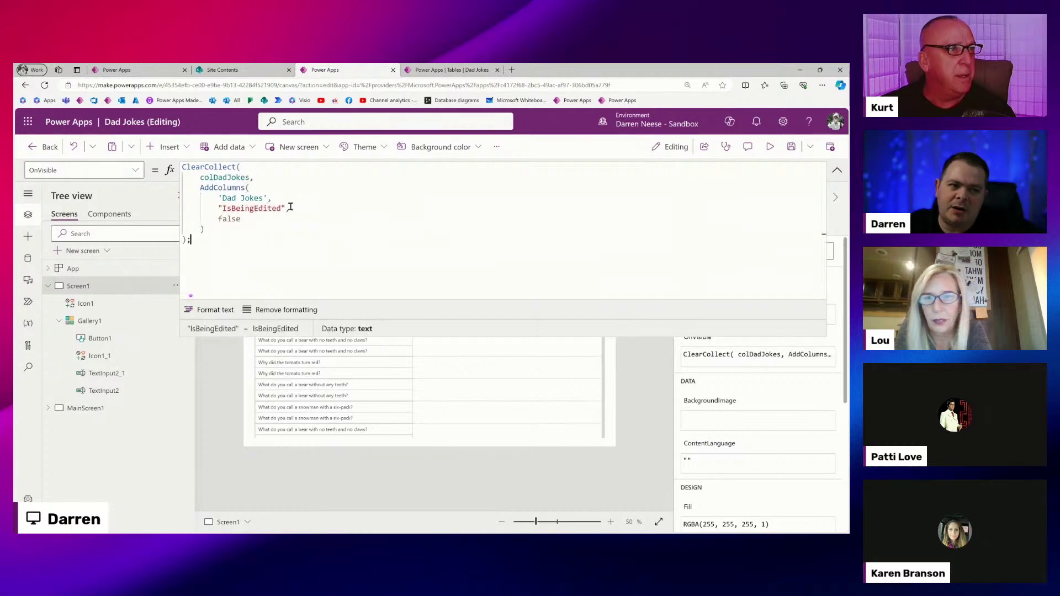
{"action": "left_click", "coordinate": [298, 180]}
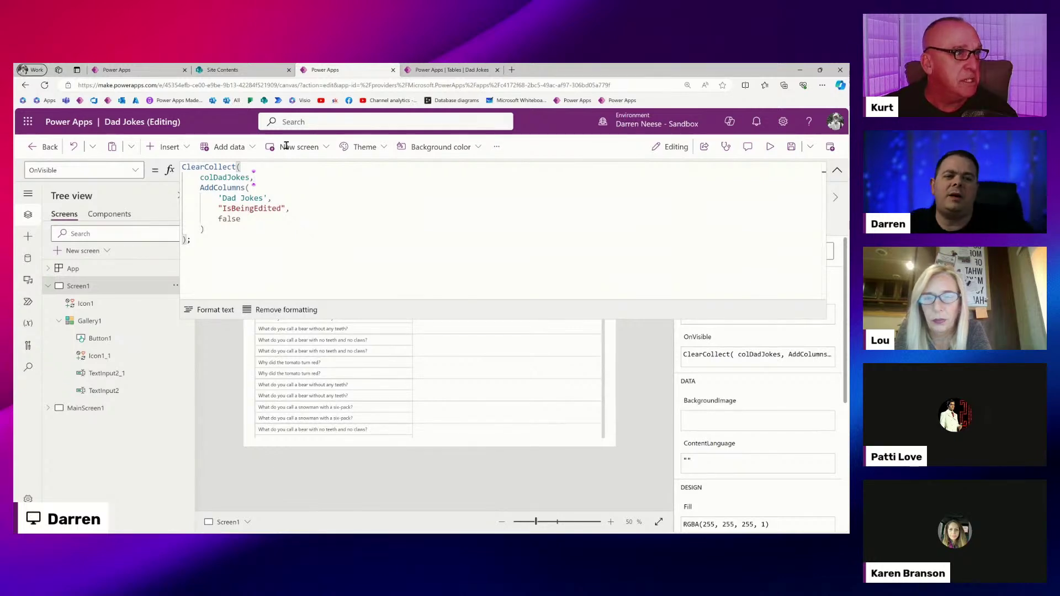
{"action": "left_click", "coordinate": [261, 219]}
{"action": "left_click", "coordinate": [362, 208]}
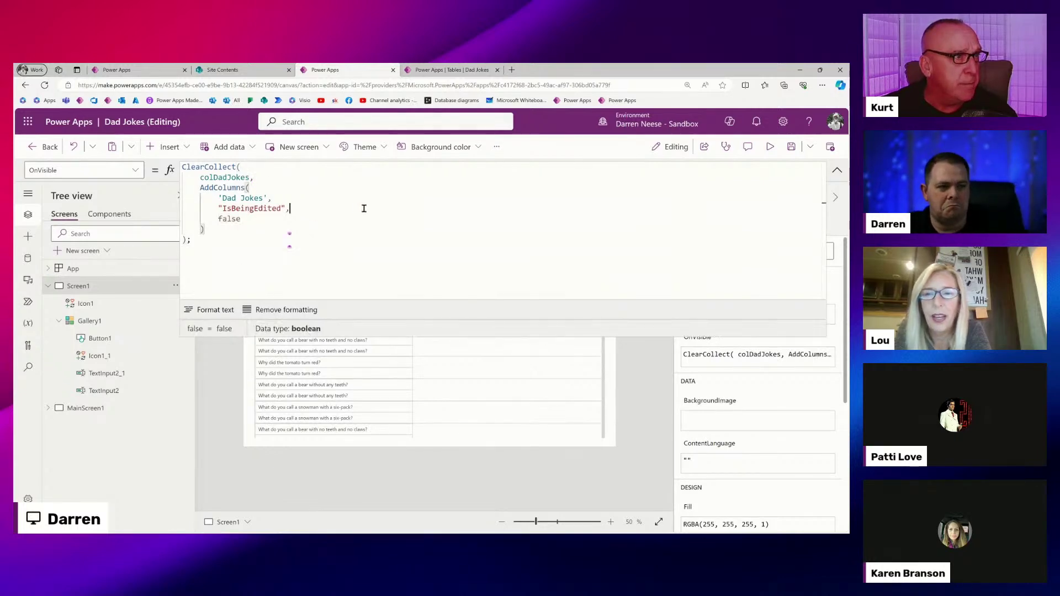
{"action": "key", "text": "shift+Down"}
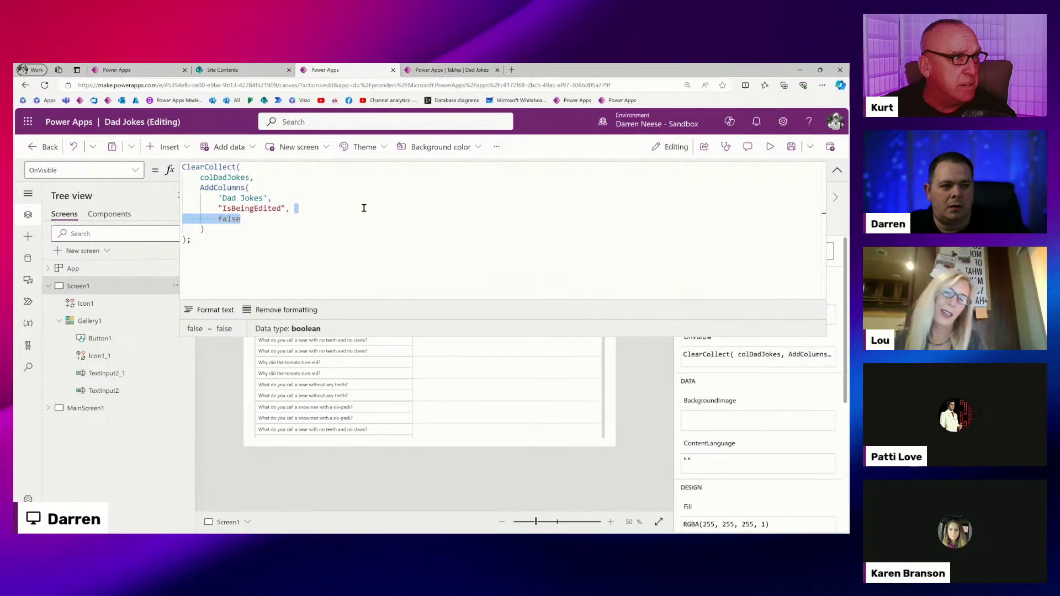
{"action": "key", "text": "ctrl+shift+Left"}
{"action": "key", "text": "Delete"}
{"action": "key", "text": "End"}
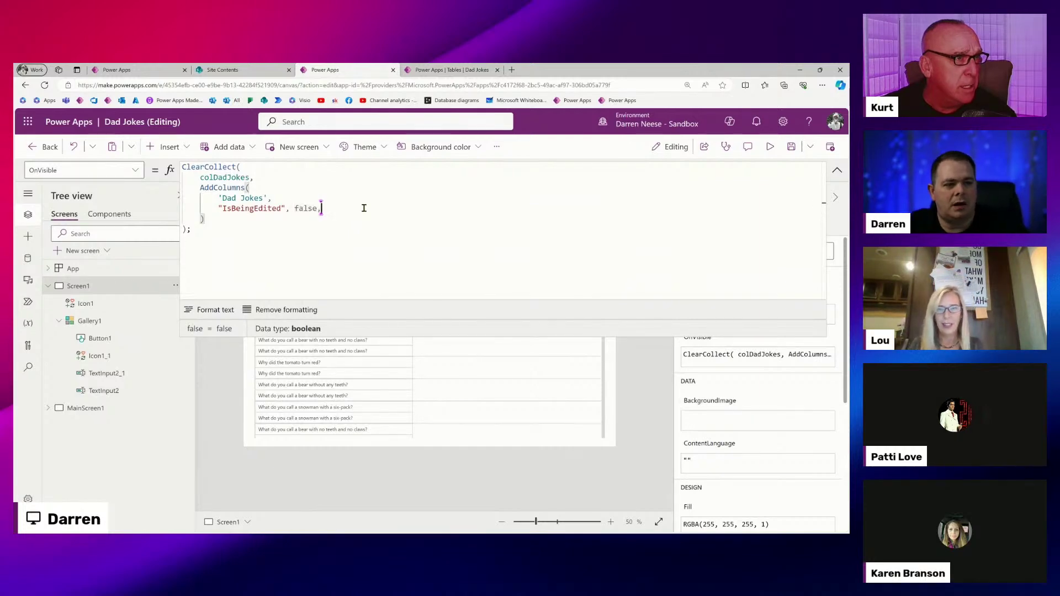
Add a "ShowPunchline" column with the value false to the AddColumns call, on its own line below "IsBeingEdited".
{"action": "type", "text": ","}
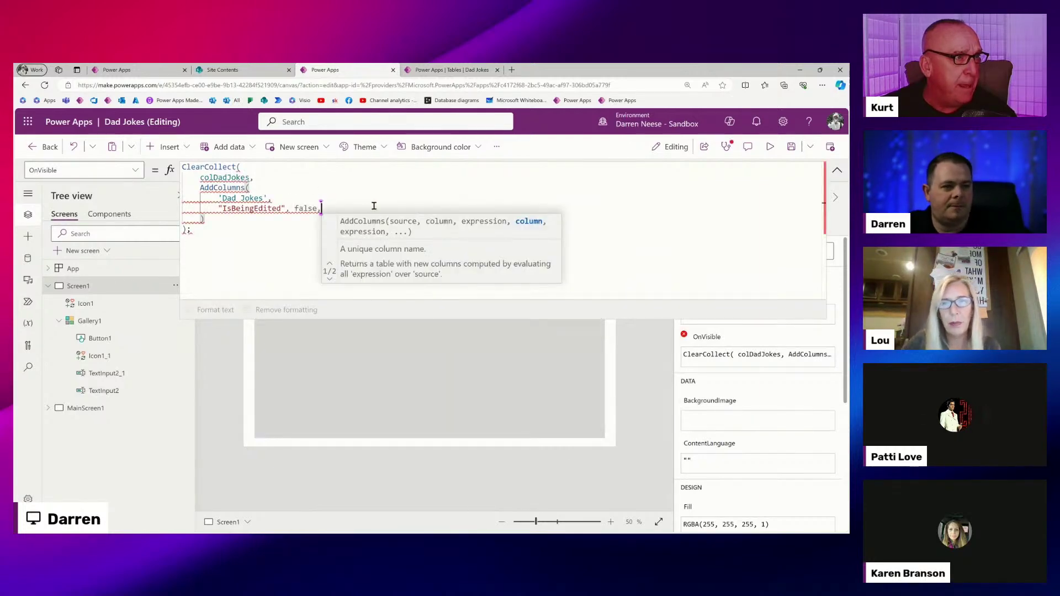
{"action": "key", "text": "shift+Return"}
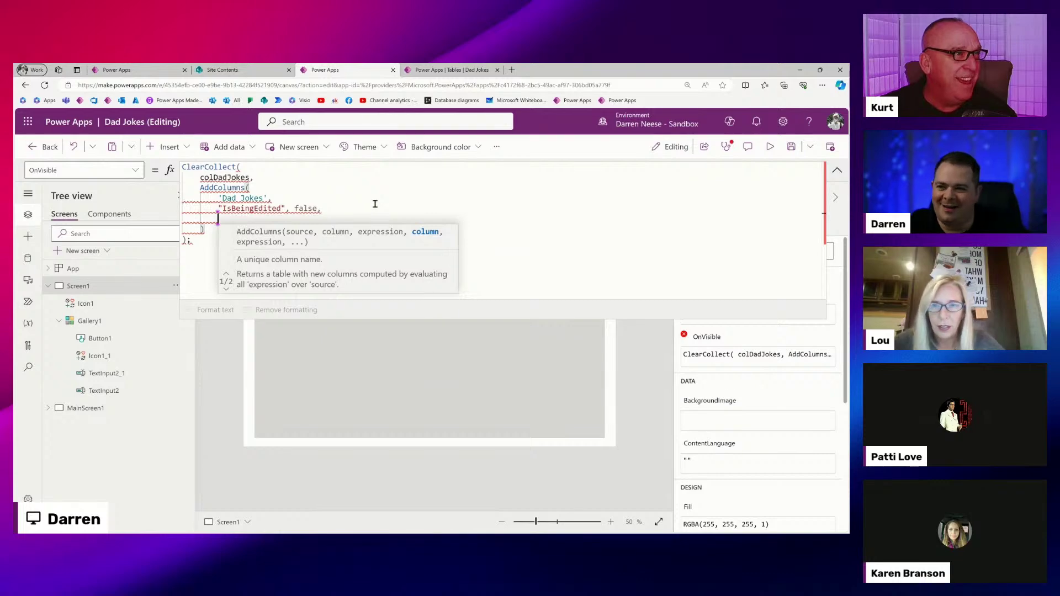
{"action": "type", "text": "\""}
{"action": "key", "text": "Left"}
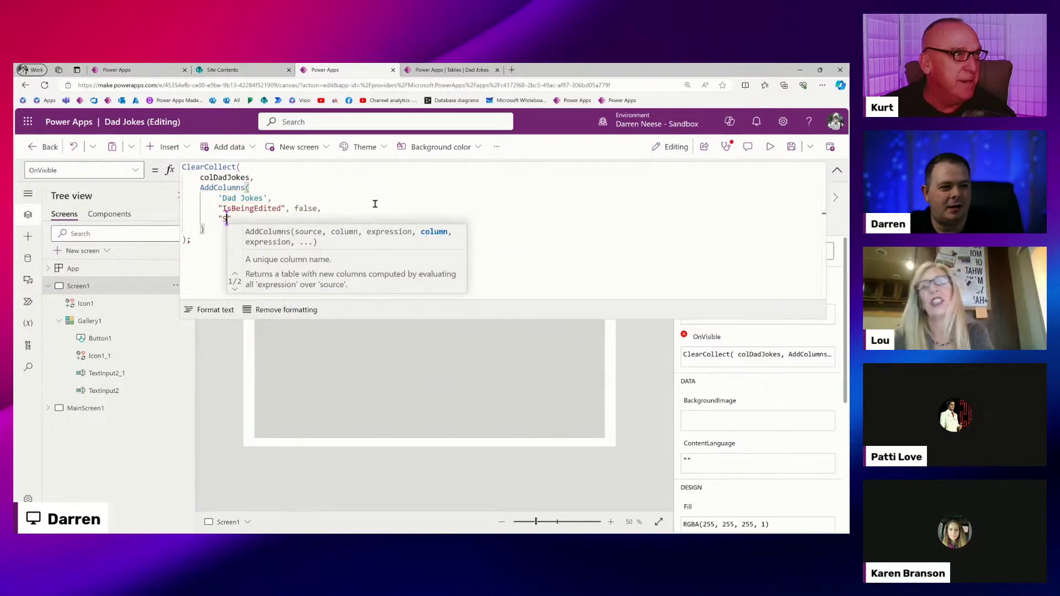
{"action": "type", "text": "ShowPu"}
{"action": "type", "text": "nchline\""}
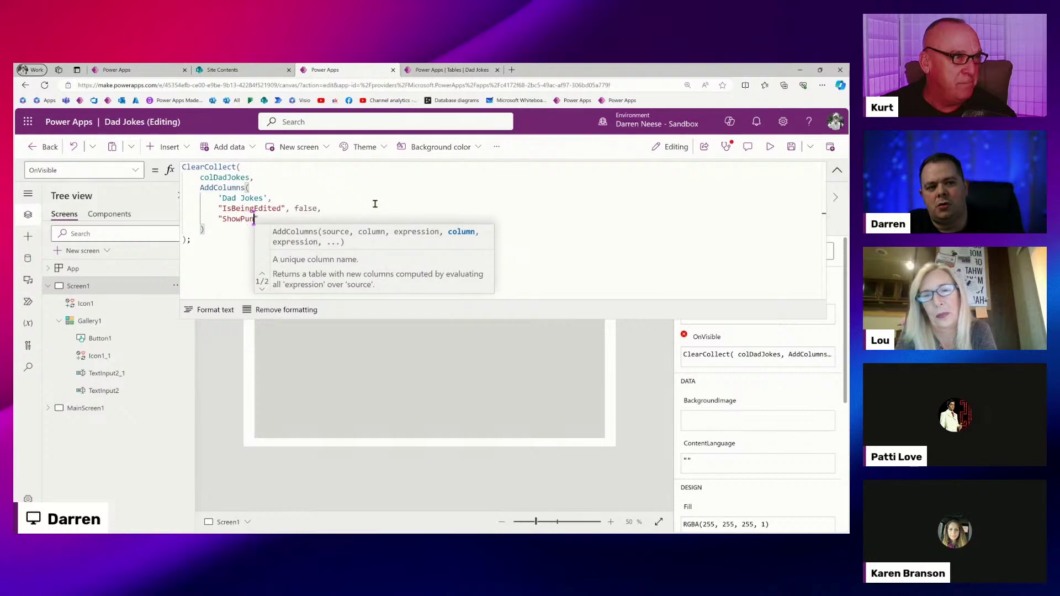
{"action": "type", "text": ", false"}
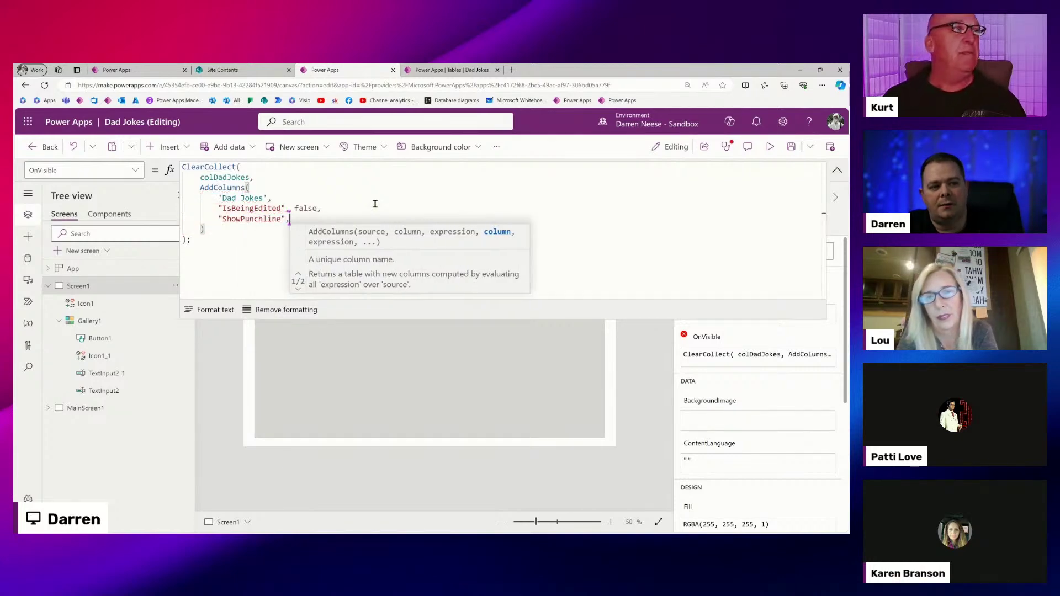
{"action": "left_click", "coordinate": [358, 197]}
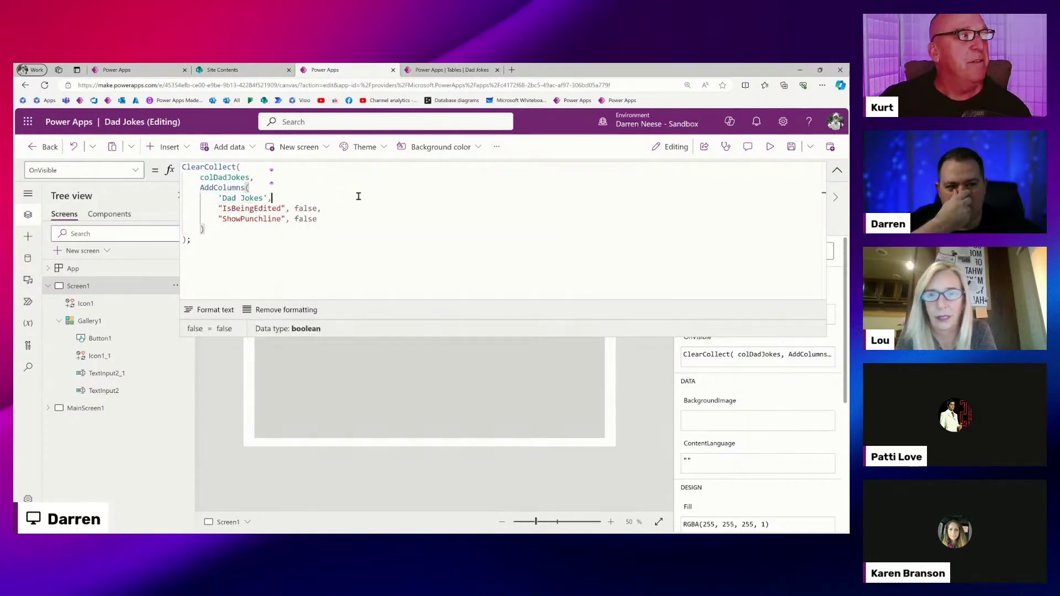
{"action": "double_click", "coordinate": [266, 219]}
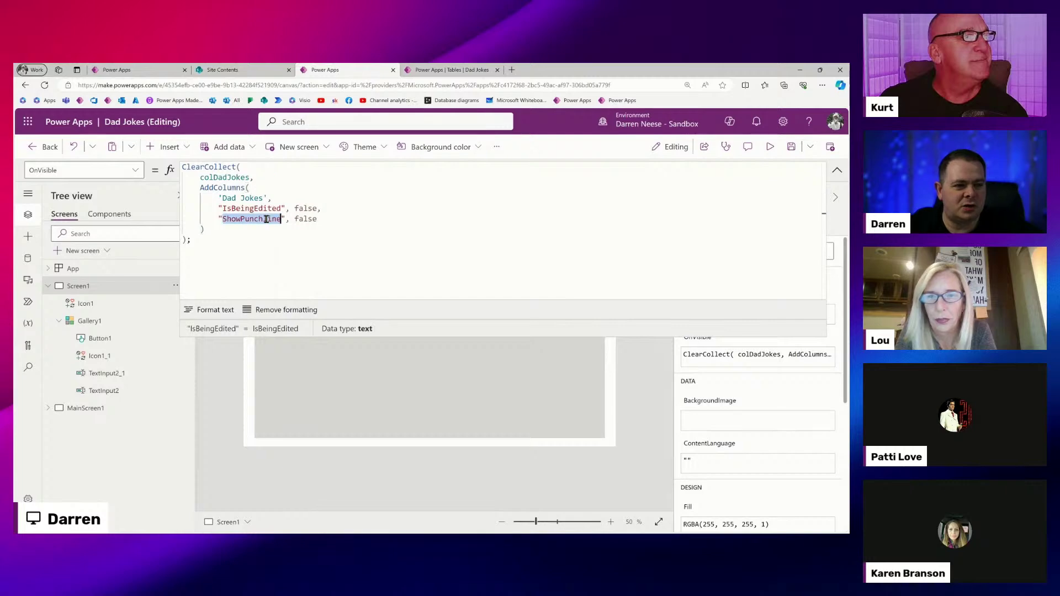
Collapse the formula, then switch to MainScreen1 and back to Screen1 to rerun its OnVisible formula.
{"action": "left_click", "coordinate": [841, 171]}
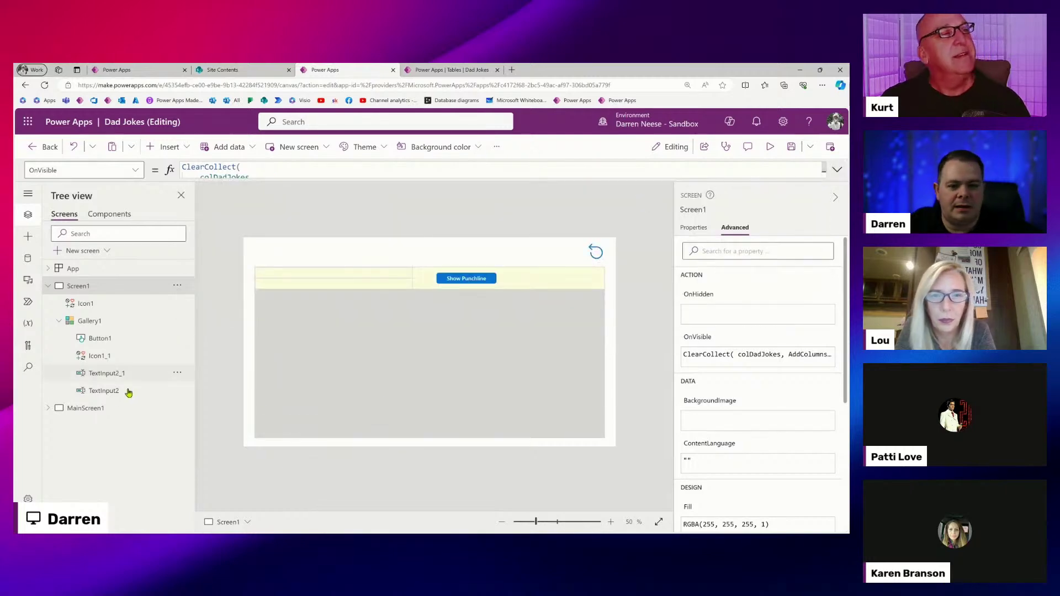
{"action": "left_click", "coordinate": [86, 408]}
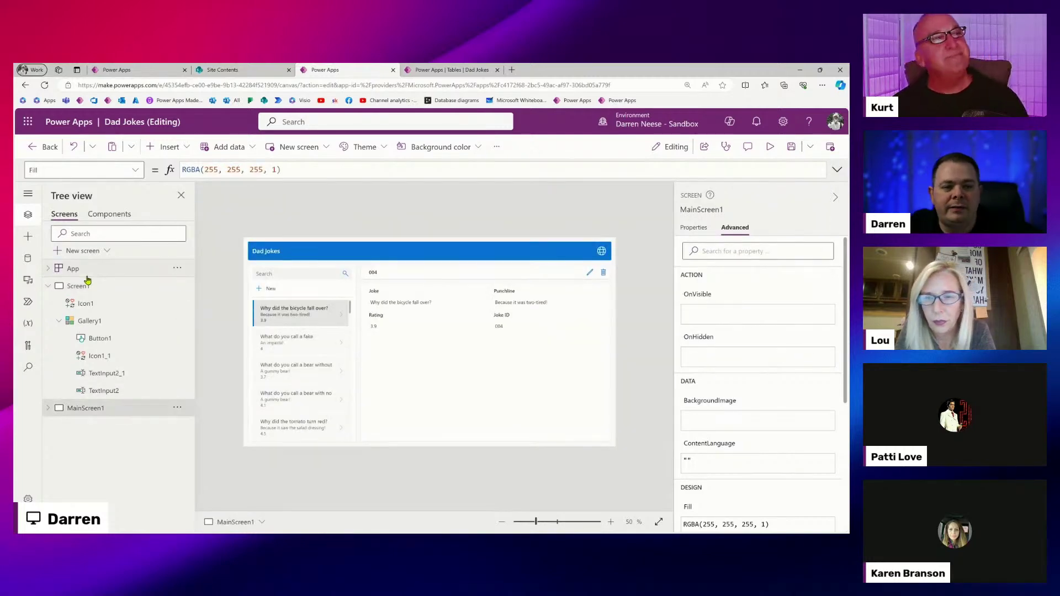
{"action": "left_click", "coordinate": [131, 286]}
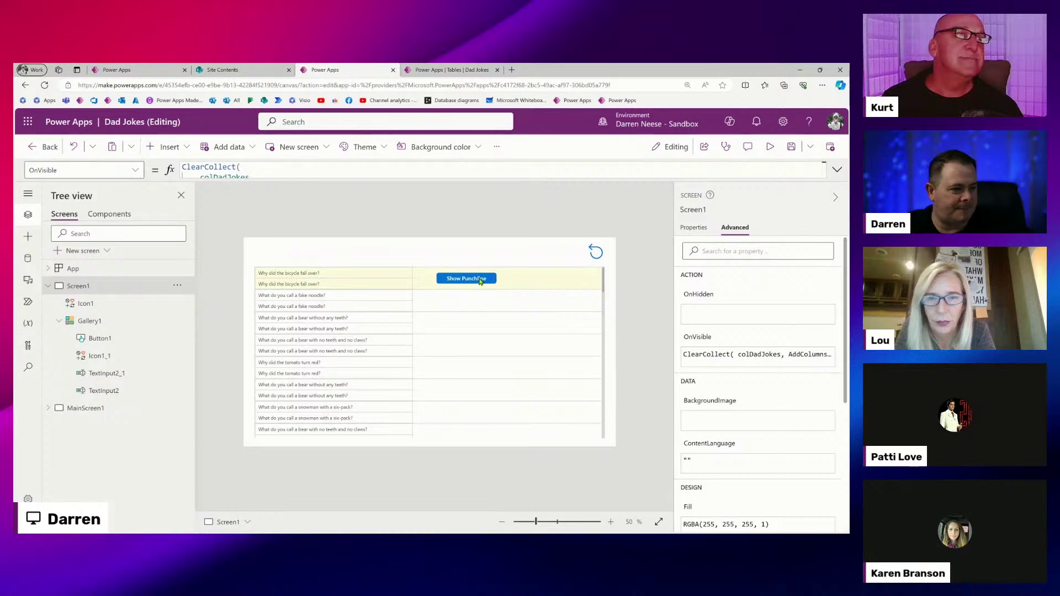
Set the Show Punchline button's OnSelect formula to Patch(colDadJokes, ThisItem, {ShowPunchline: true}).
{"action": "left_click", "coordinate": [480, 281]}
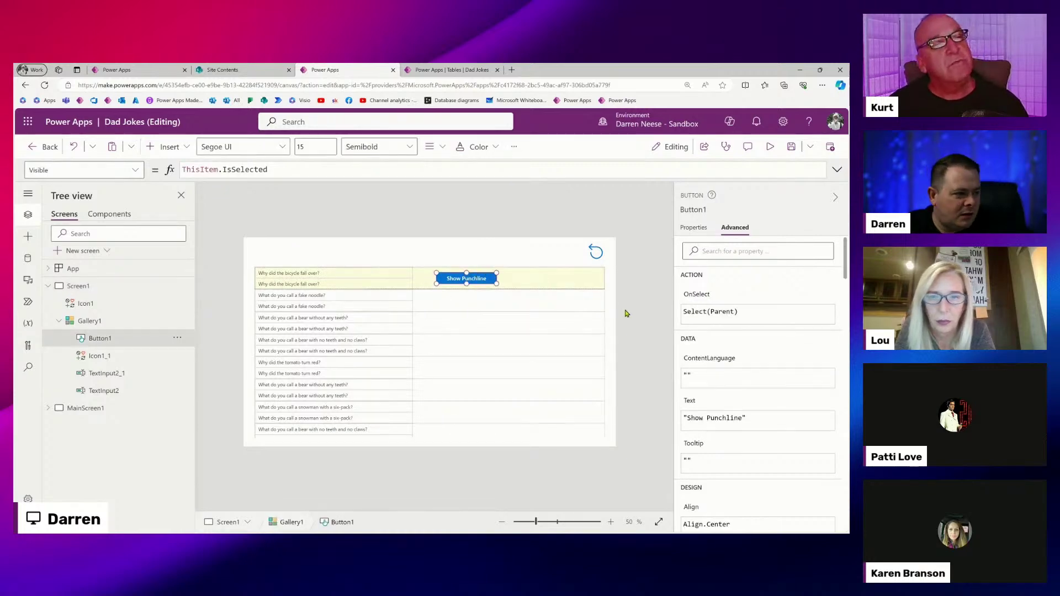
{"action": "left_click", "coordinate": [697, 294]}
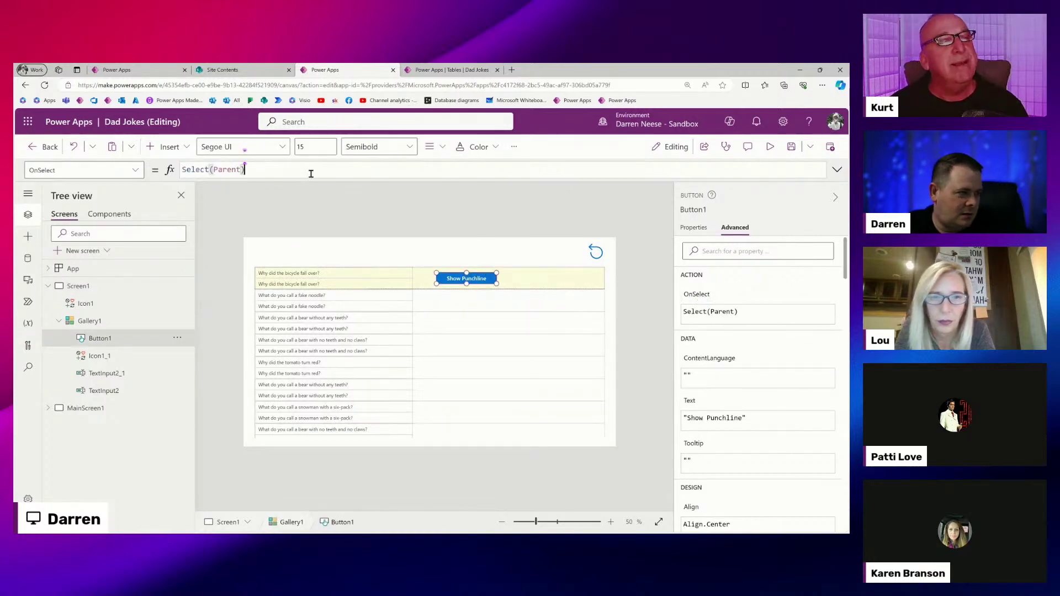
{"action": "left_click_drag", "start_coordinate": [266, 169], "coordinate": [176, 171]}
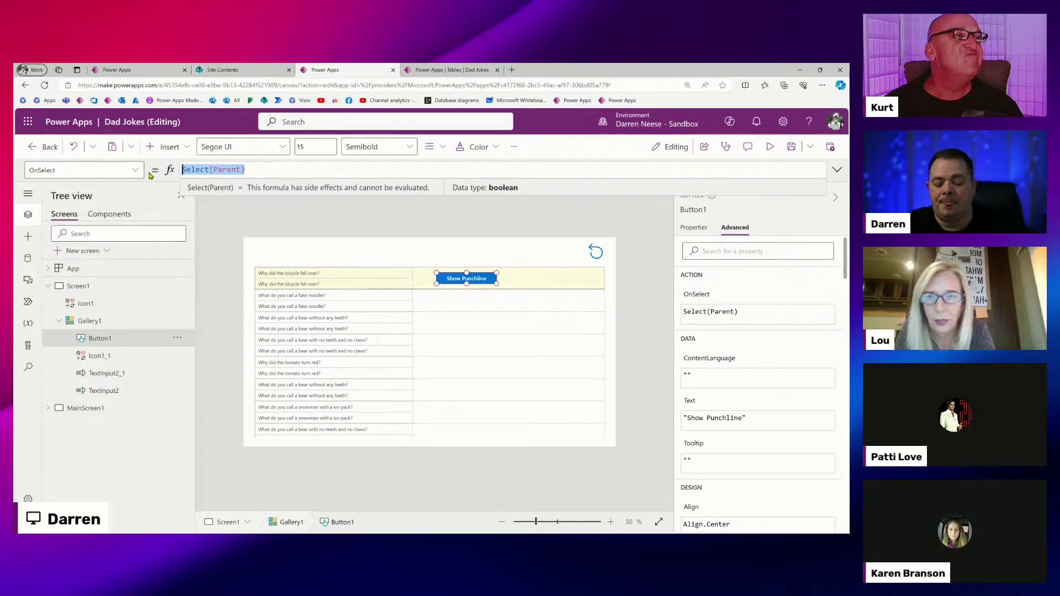
{"action": "type", "text": "Pat"}
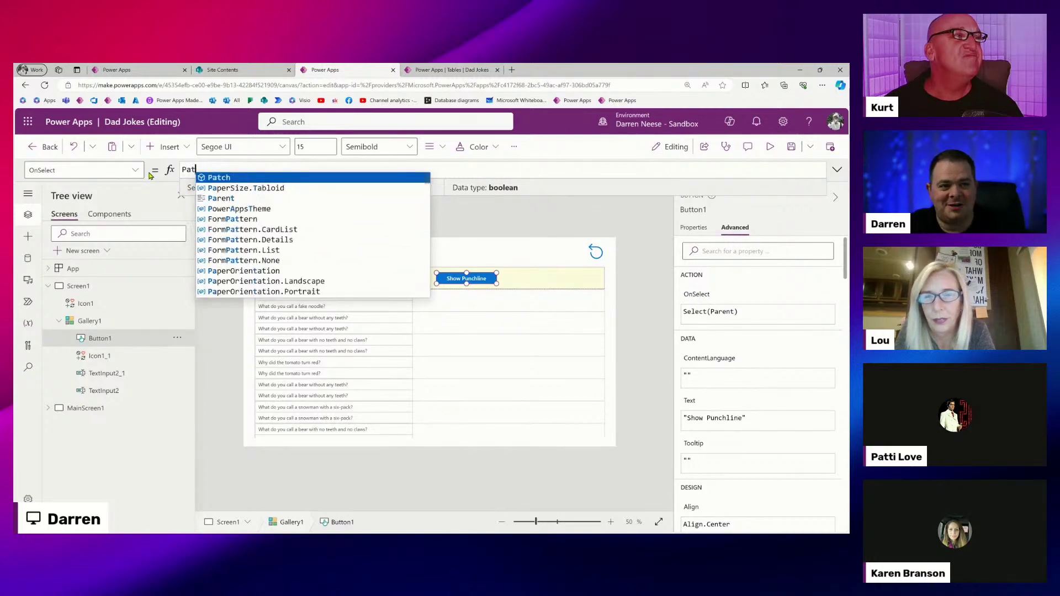
{"action": "type", "text": "ch(colDadJokes, "}
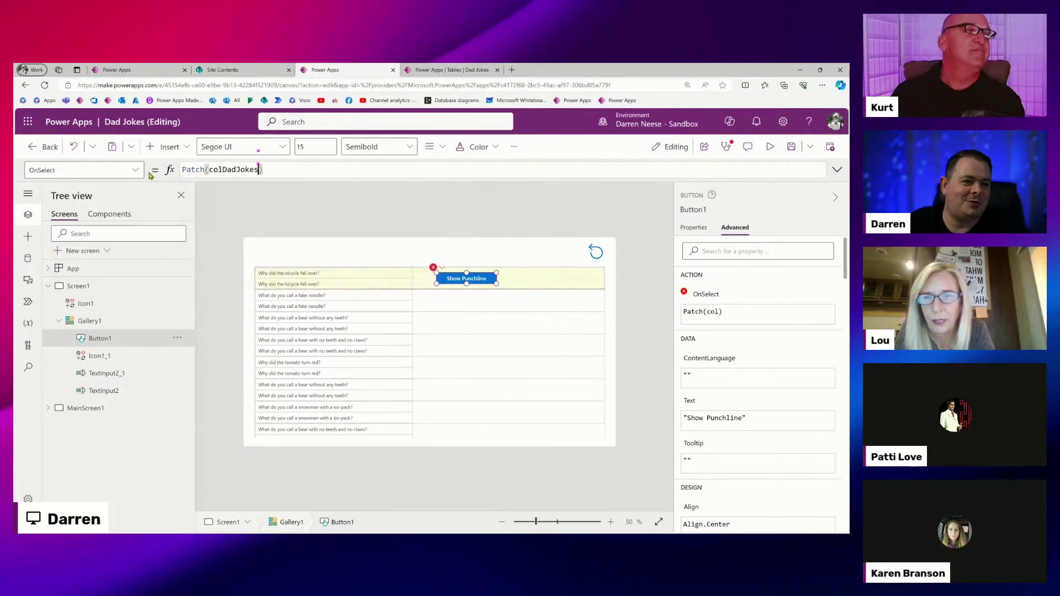
{"action": "type", "text": "ThisItem."}
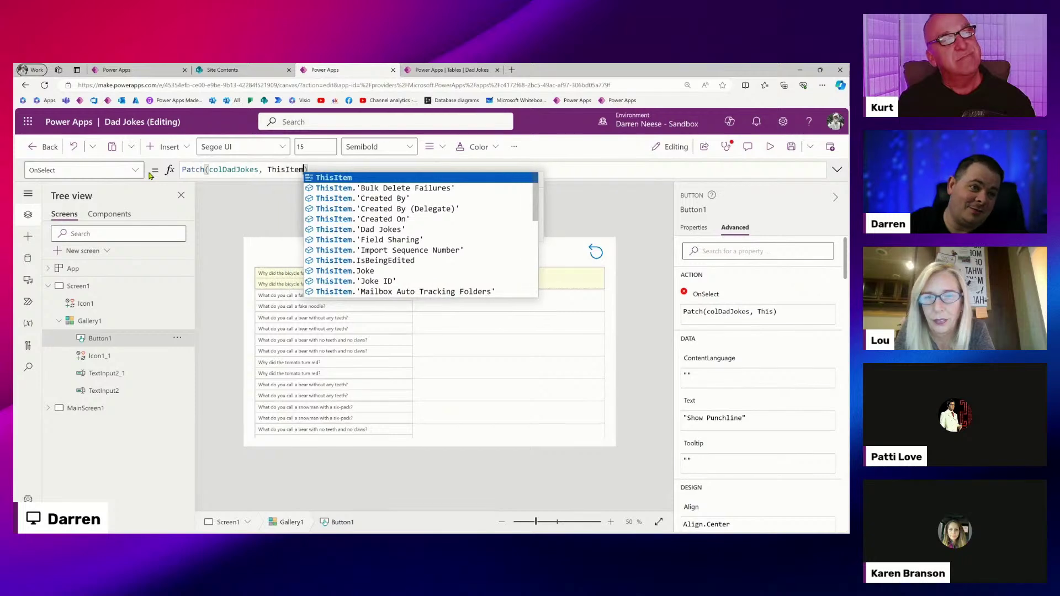
{"action": "key", "text": "BackSpace"}
{"action": "type", "text": ","}
{"action": "type", "text": "{"}
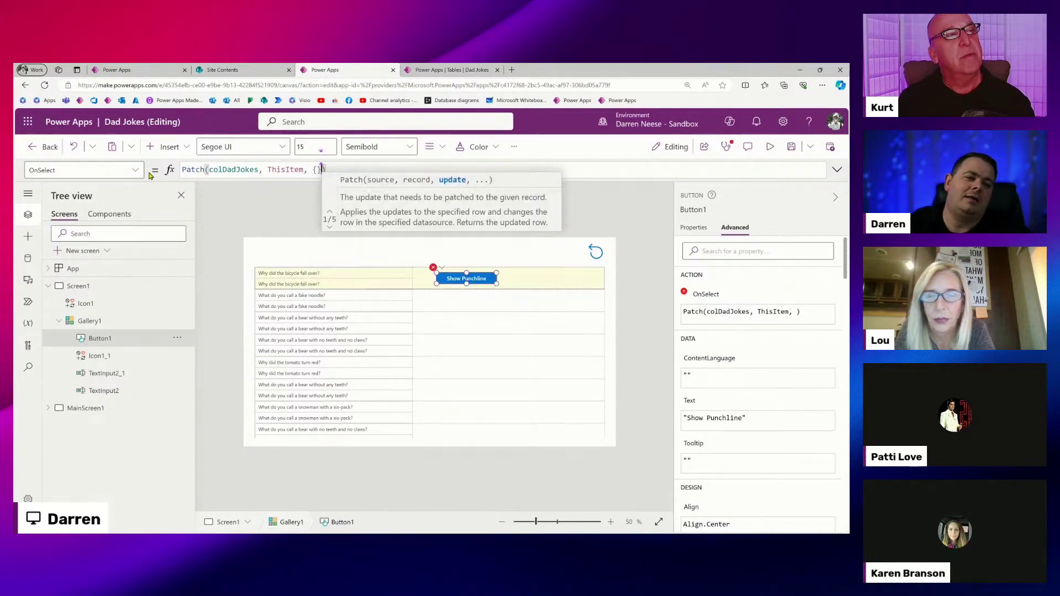
{"action": "type", "text": "ShowPunchline: true"}
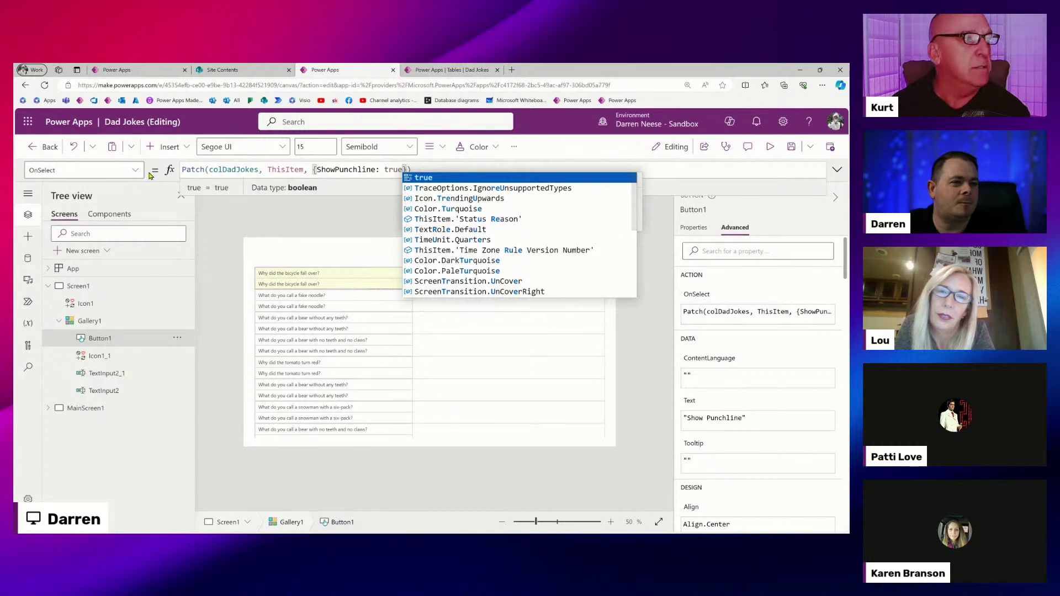
{"action": "left_click", "coordinate": [662, 257]}
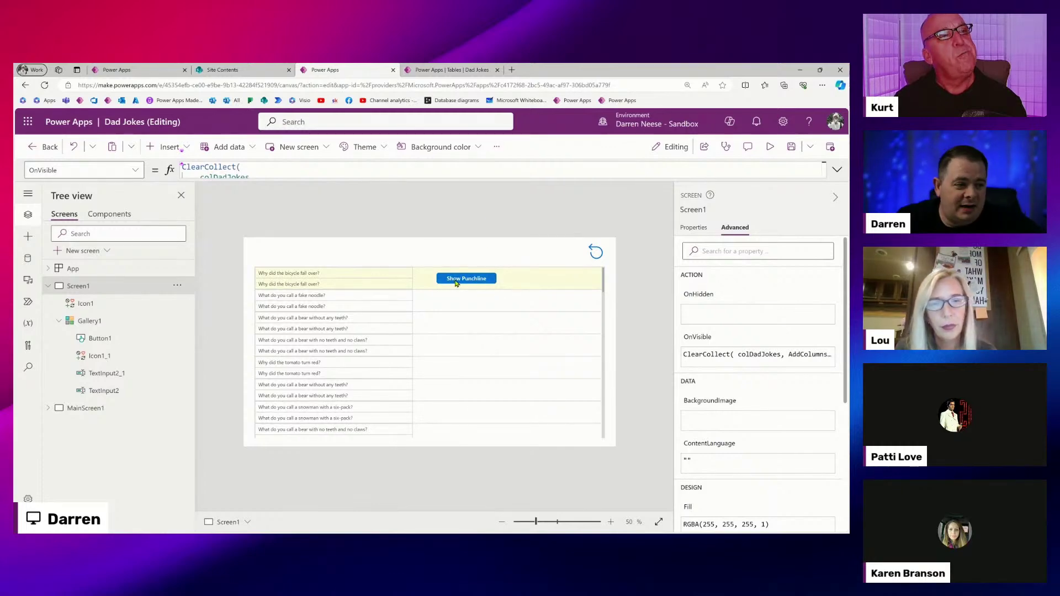
Nudge the Show Punchline button slightly to the right within its row and trigger it on the first joke.
{"action": "left_click", "coordinate": [474, 279]}
{"action": "key", "text": "Right"}
{"action": "key", "text": "Right"}
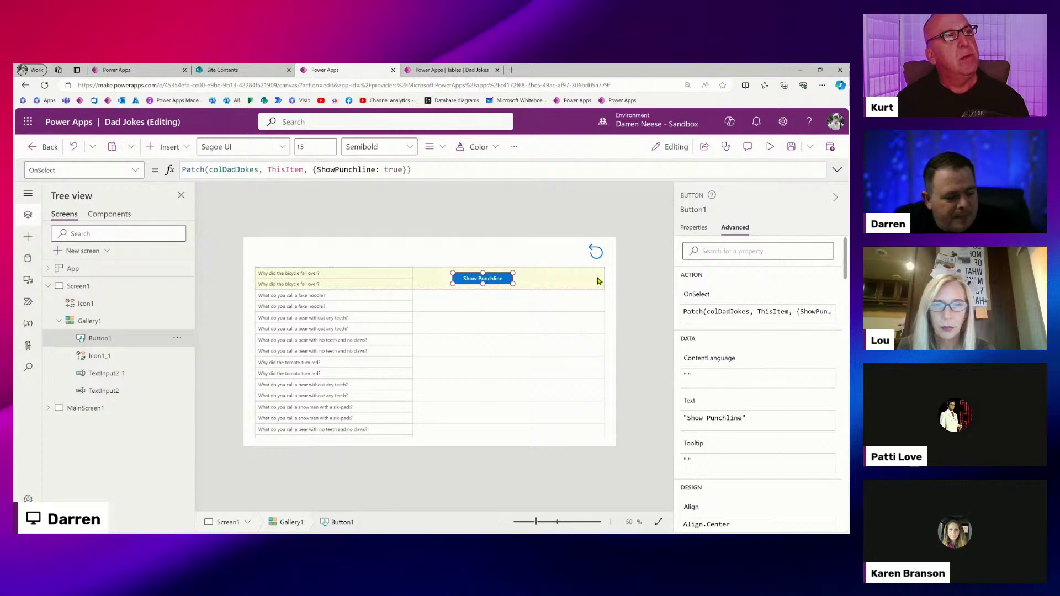
{"action": "left_click", "coordinate": [504, 279], "text": "alt"}
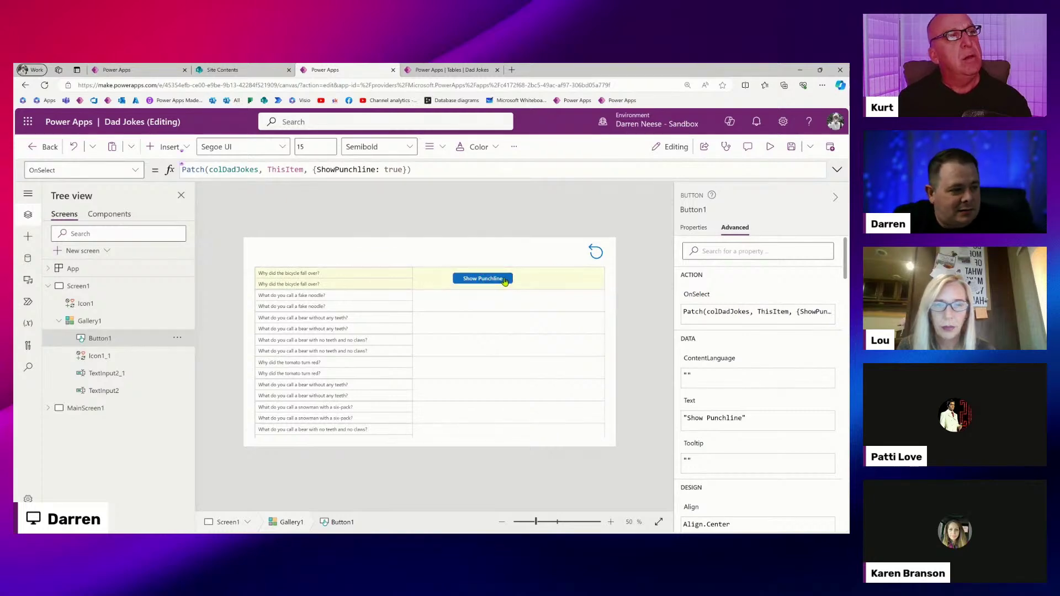
Set the Default of the gallery's lower text input, TextInput2_1, to ThisItem.Punchline.
{"action": "left_click", "coordinate": [334, 283]}
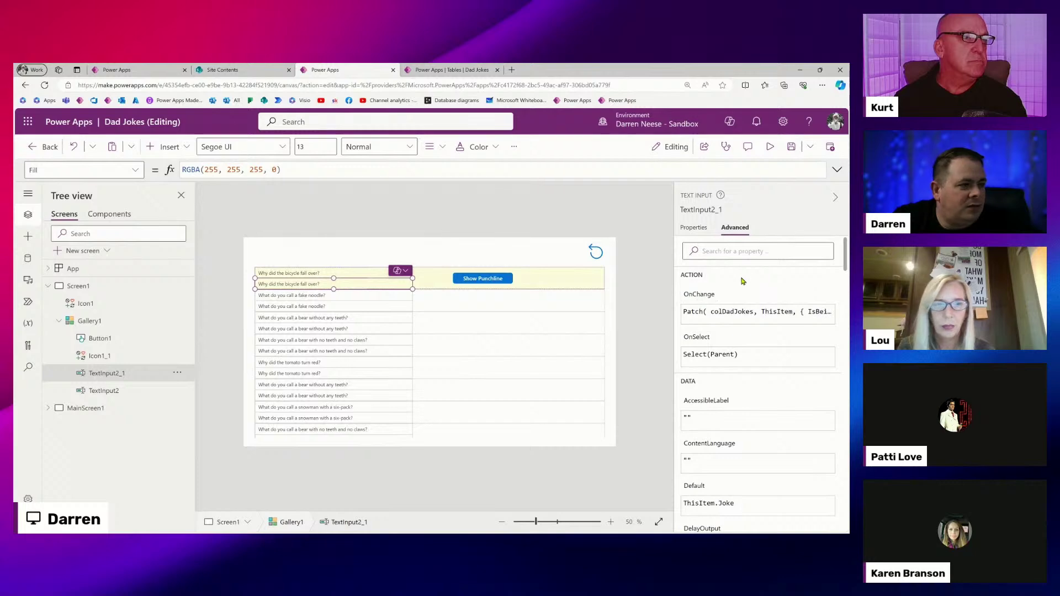
{"action": "left_click", "coordinate": [692, 228]}
{"action": "left_click", "coordinate": [690, 249]}
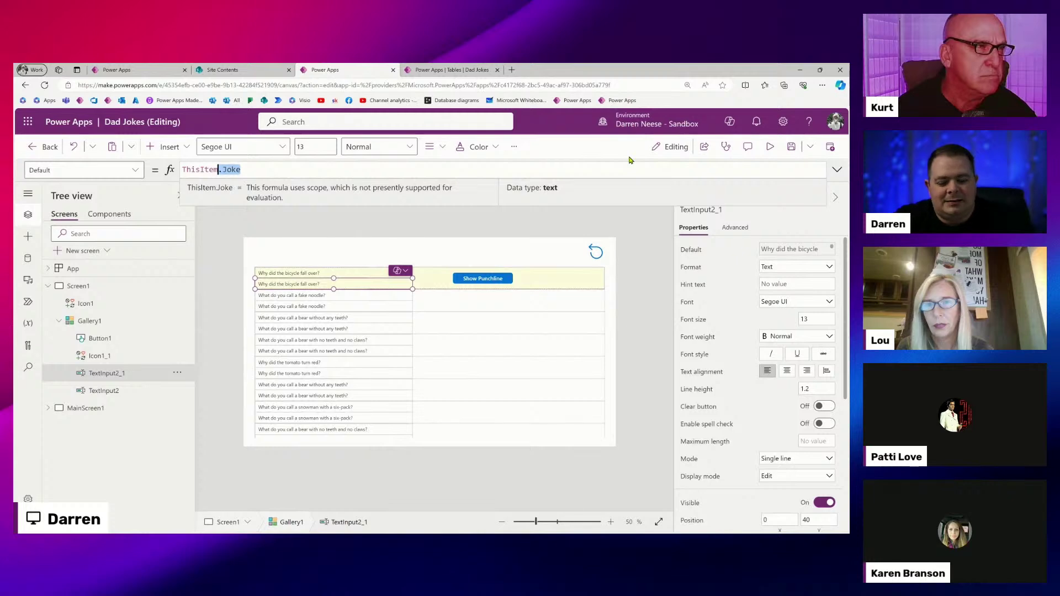
{"action": "type", "text": ".pun"}
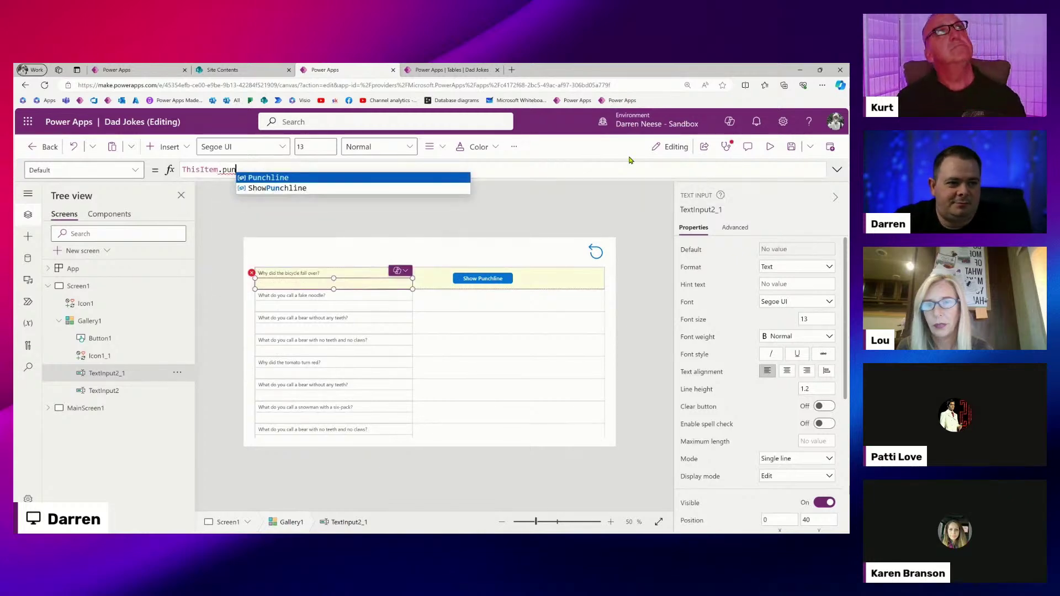
{"action": "key", "text": "Tab"}
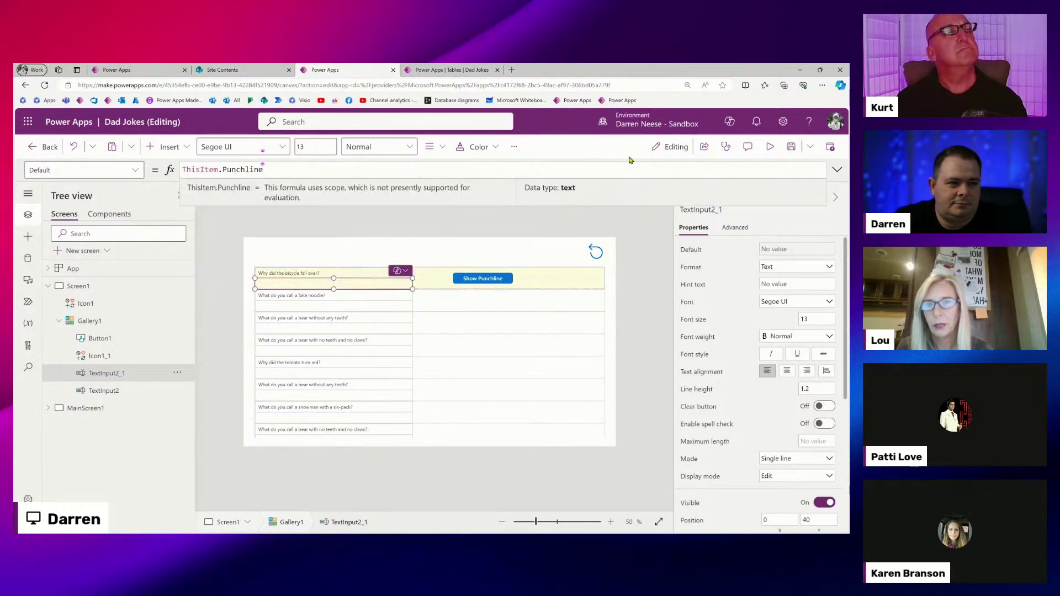
{"action": "left_click", "coordinate": [138, 172]}
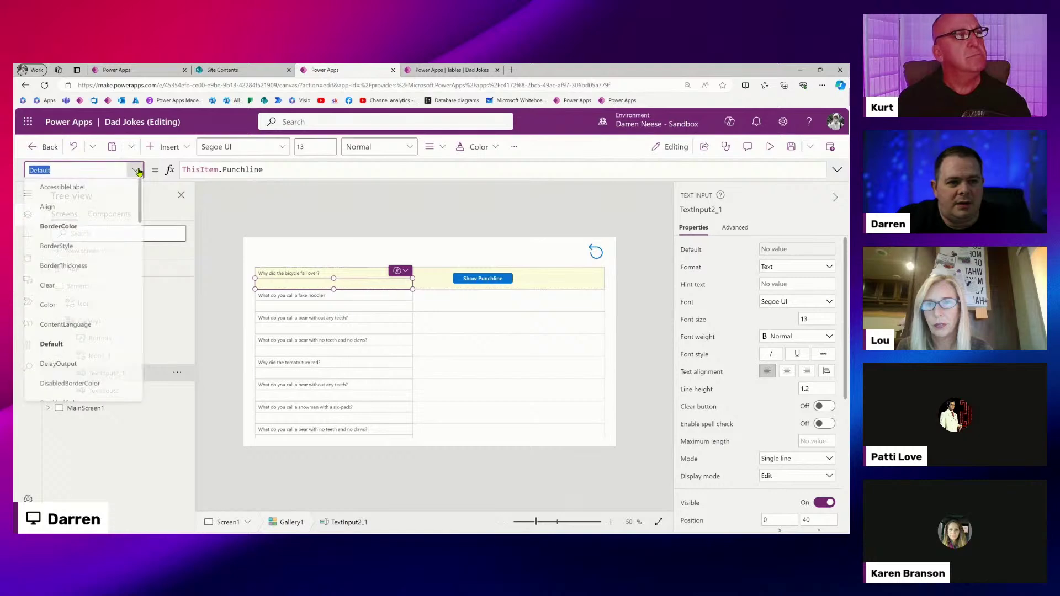
{"action": "left_click", "coordinate": [138, 171]}
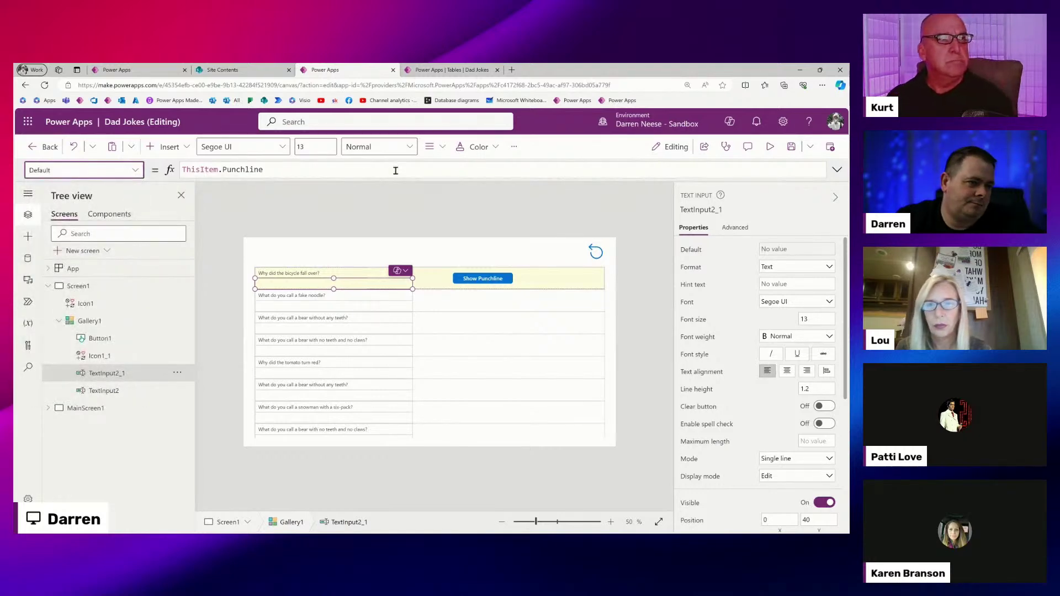
Set the Visible property of the gallery's punchline text input, TextInput2_1, to ThisItem.ShowPunchline.
{"action": "left_click", "coordinate": [129, 172]}
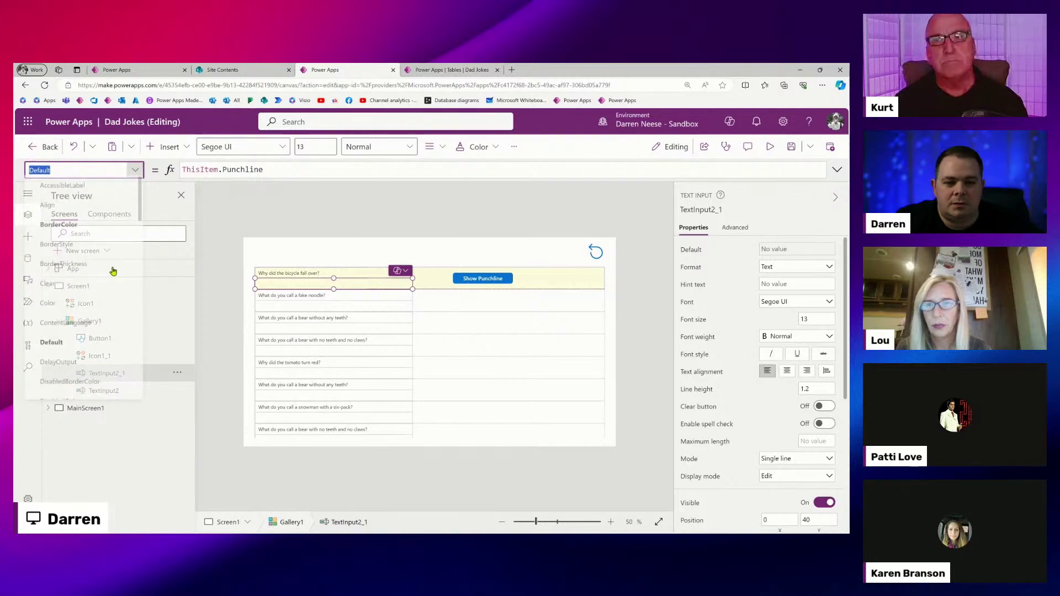
{"action": "scroll", "coordinate": [112, 309], "scroll_direction": "down", "scroll_amount": 3}
{"action": "scroll", "coordinate": [113, 312], "scroll_direction": "down", "scroll_amount": 10}
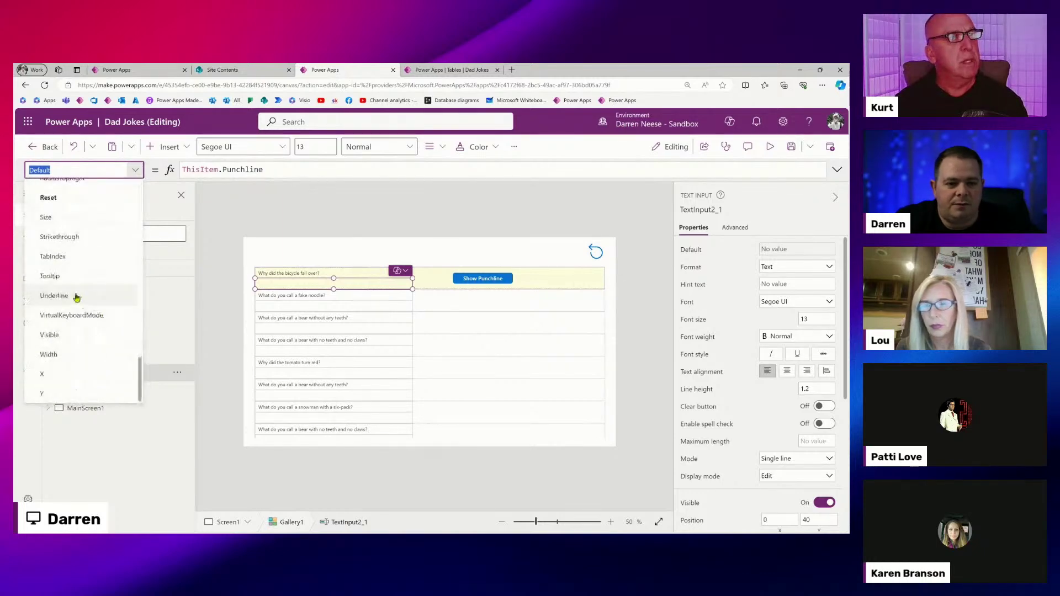
{"action": "left_click", "coordinate": [78, 339]}
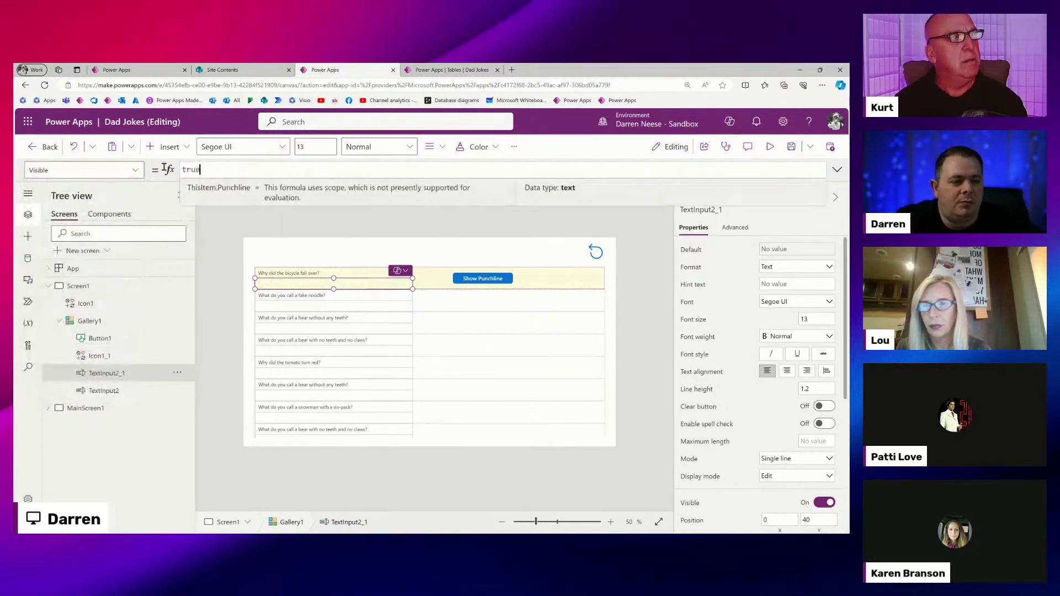
{"action": "type", "text": "ThisI"}
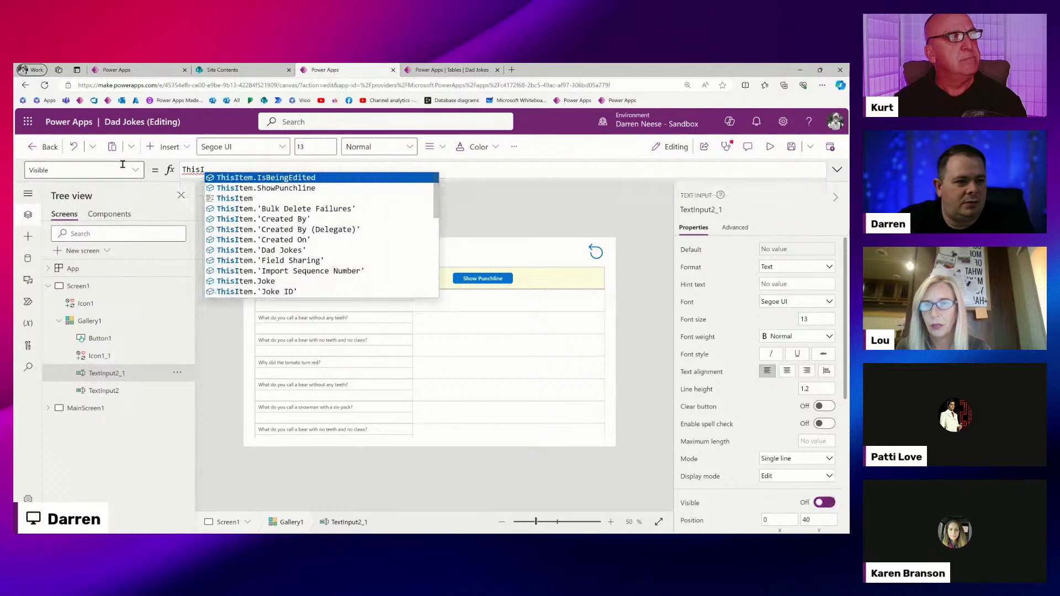
{"action": "key", "text": "Down"}
{"action": "key", "text": "Tab"}
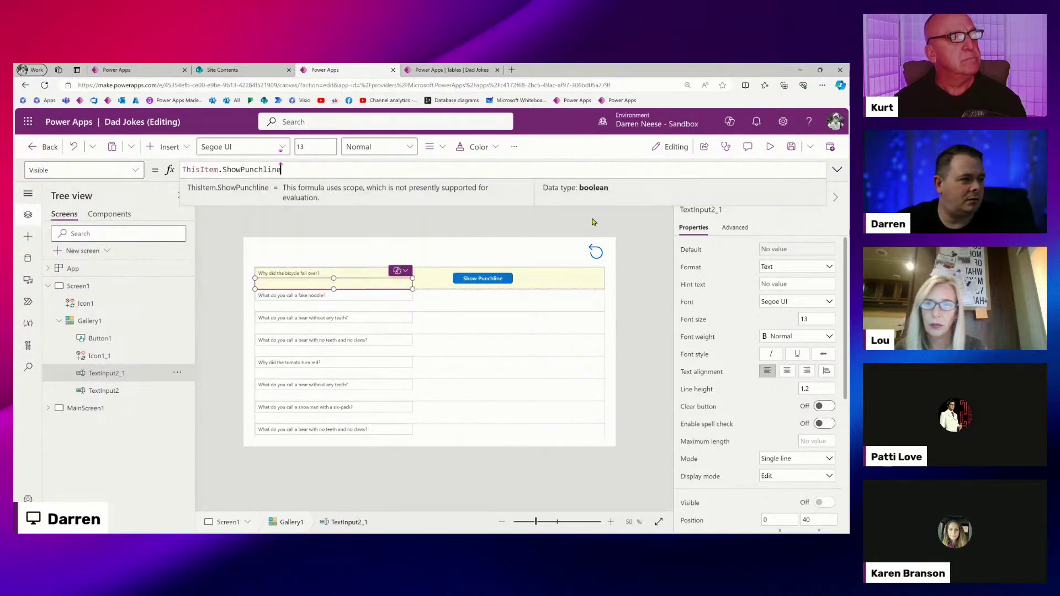
{"action": "left_click", "coordinate": [594, 222]}
Preview the gallery briefly, leave the preview, and recheck the Visible formula of TextInput2_1.
{"action": "left_click", "coordinate": [776, 147]}
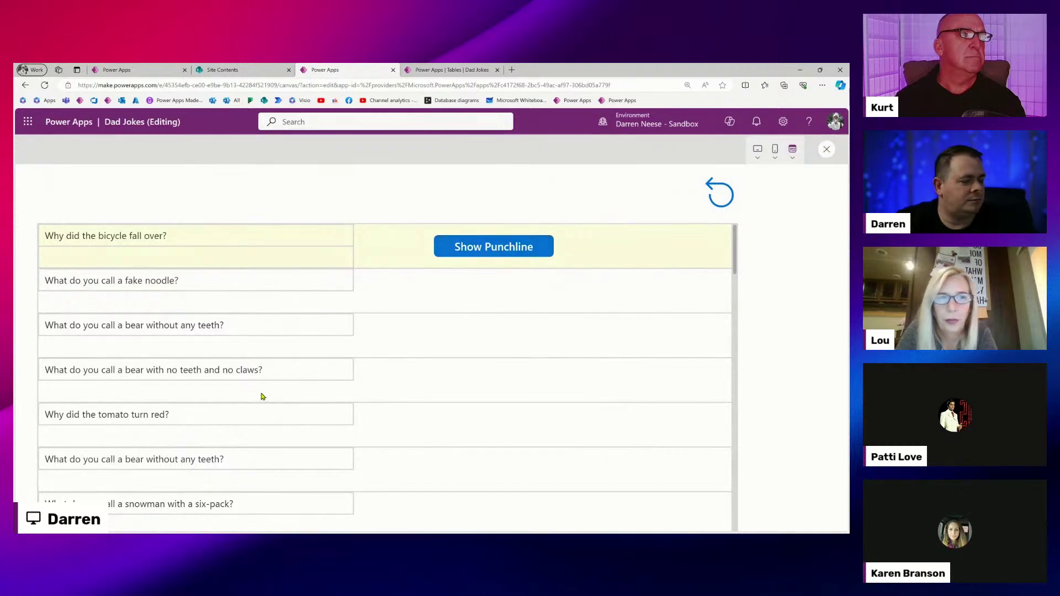
{"action": "key", "text": "Escape"}
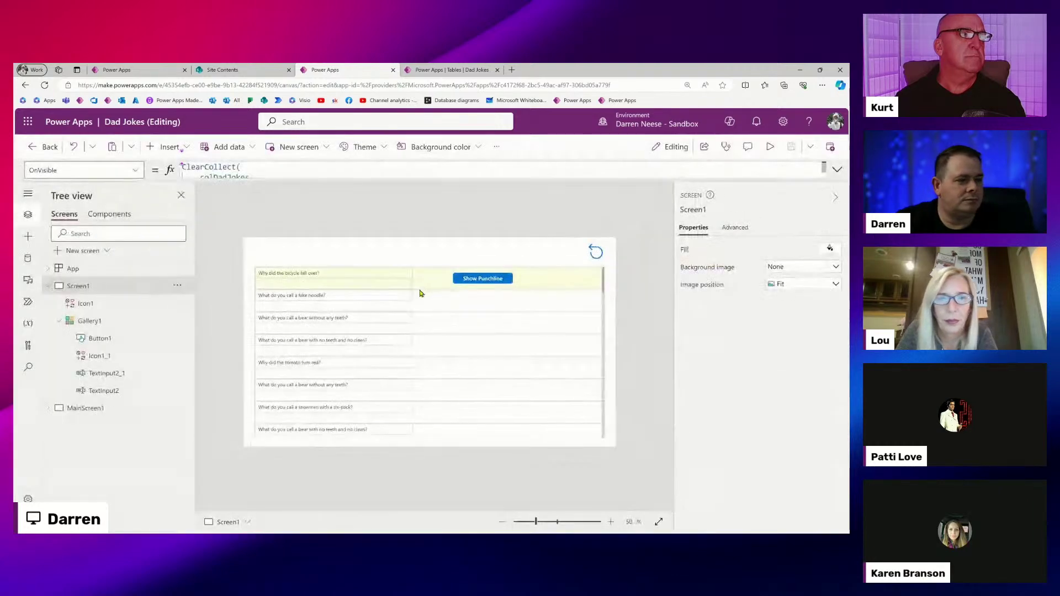
{"action": "left_click", "coordinate": [384, 288]}
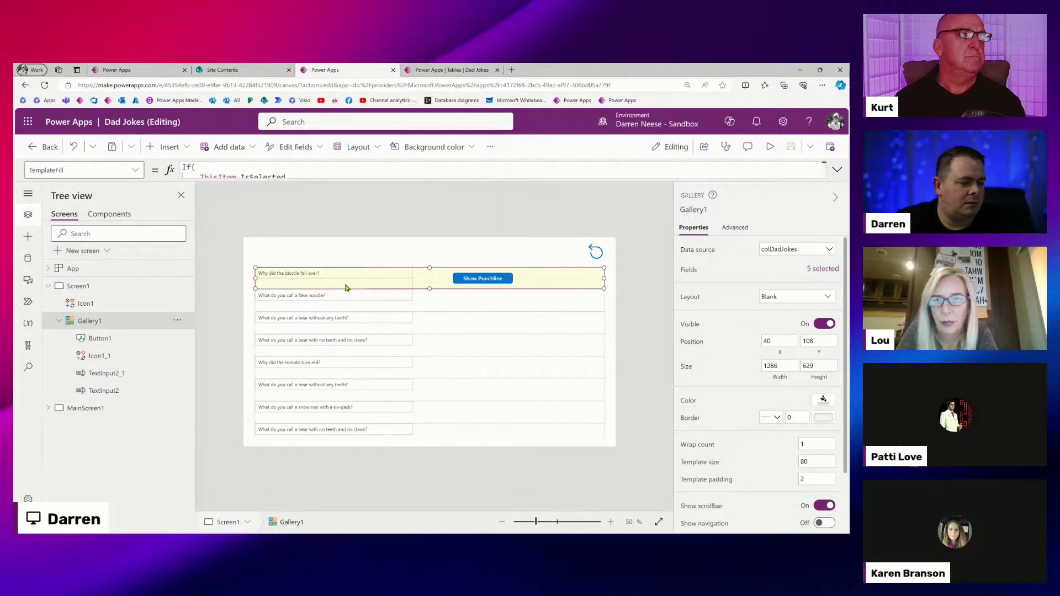
{"action": "left_click", "coordinate": [124, 373]}
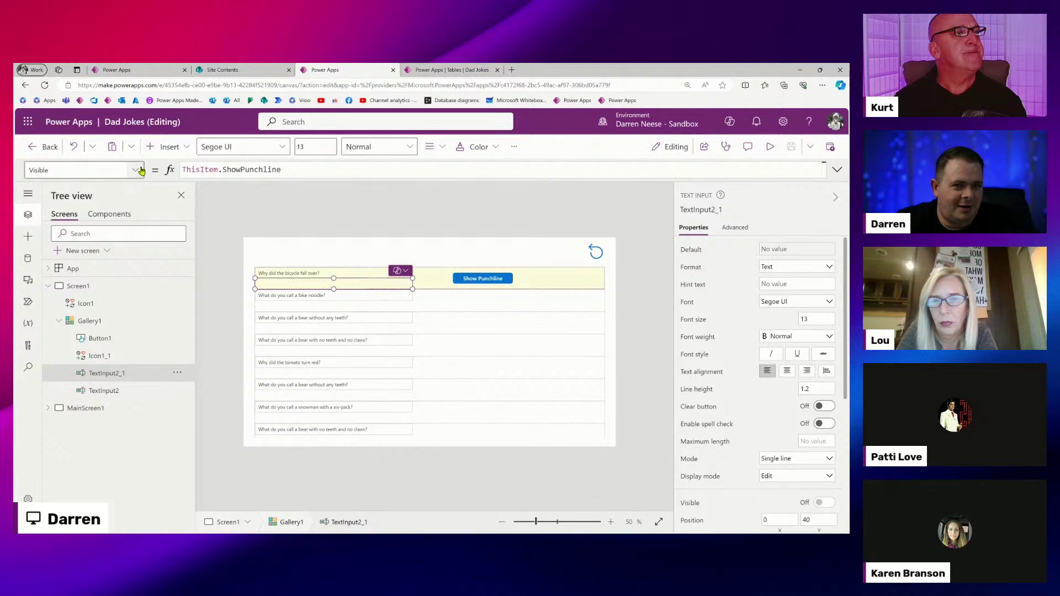
{"action": "left_click", "coordinate": [349, 165]}
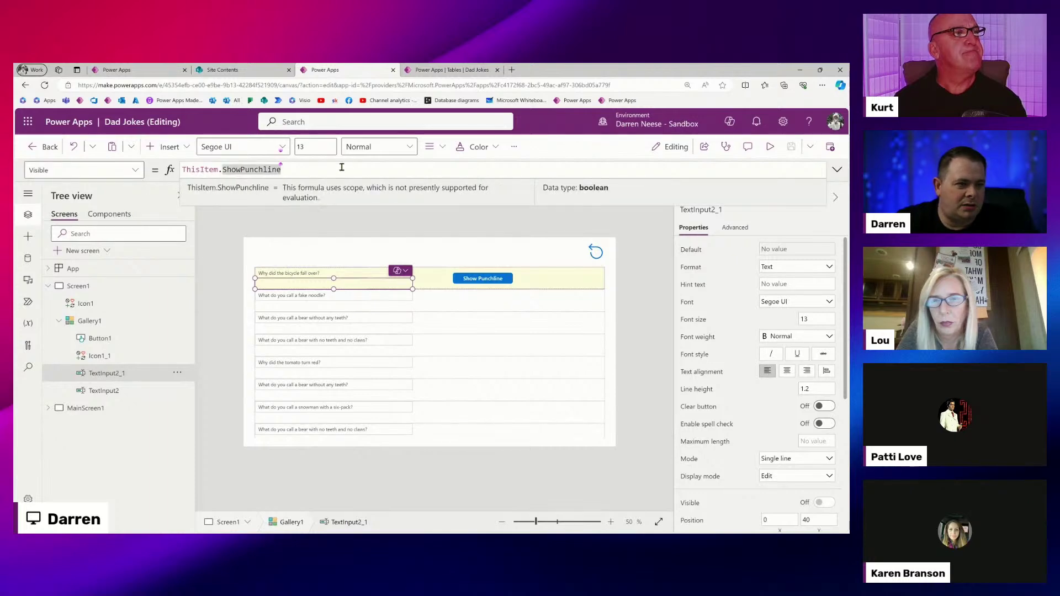
{"action": "left_click_drag", "start_coordinate": [337, 171], "coordinate": [167, 172]}
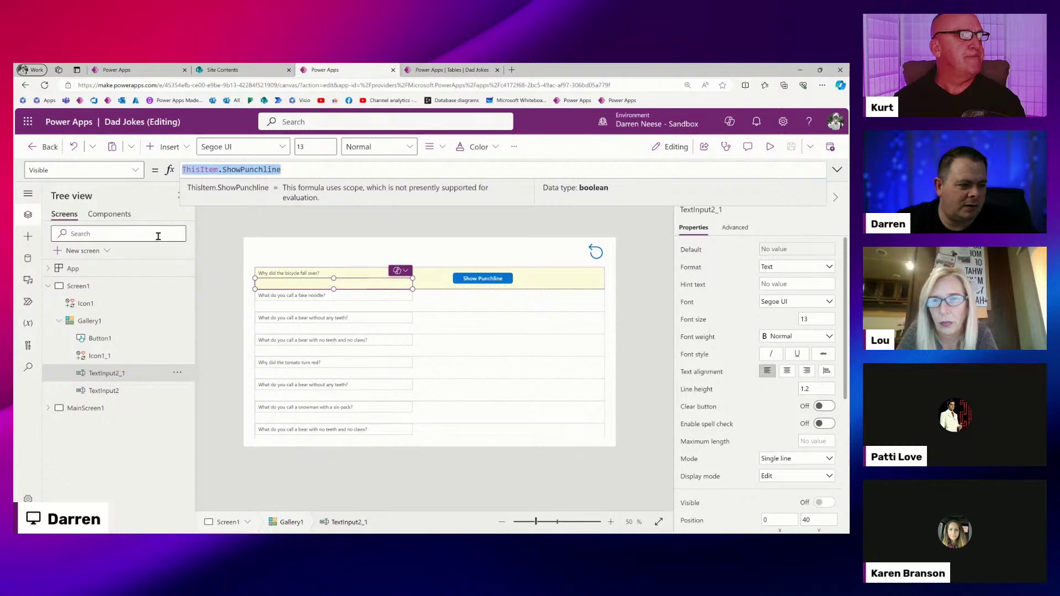
Switch to MainScreen1 and back to Screen1, and trigger Show Punchline on the bicycle joke.
{"action": "left_click", "coordinate": [99, 408]}
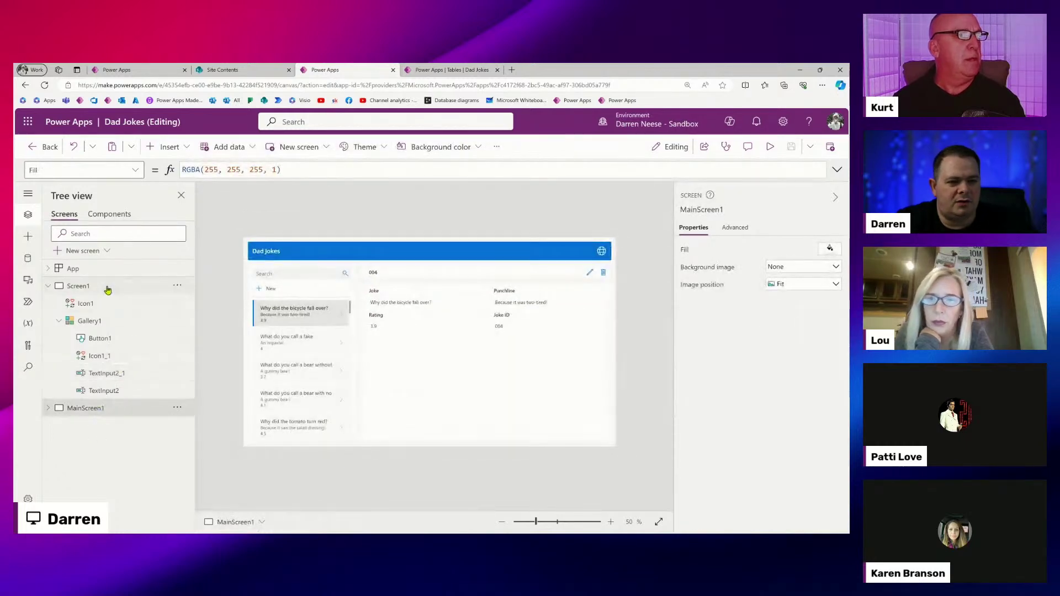
{"action": "left_click", "coordinate": [108, 291]}
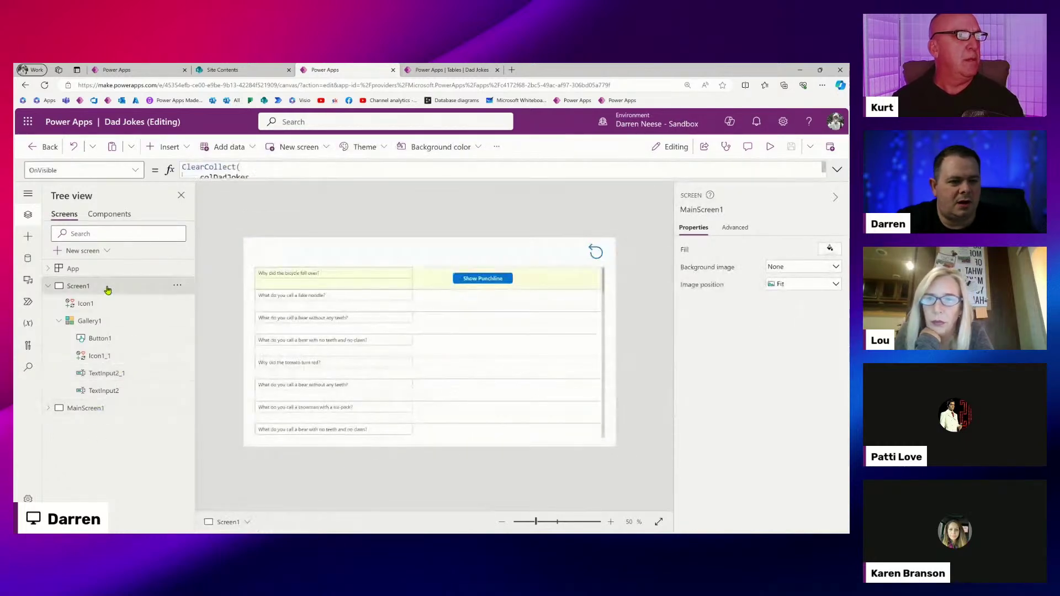
{"action": "left_click", "coordinate": [491, 280], "text": "alt"}
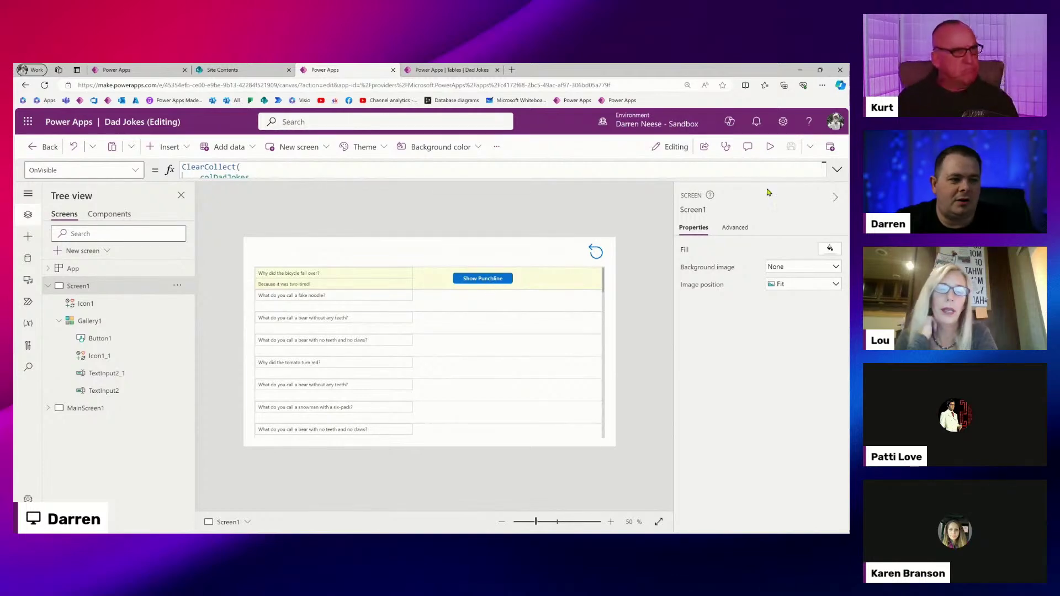
Preview the app, add "......" to the bicycle joke's punchline, and try the row's and the screen's reset icons.
{"action": "left_click", "coordinate": [768, 147]}
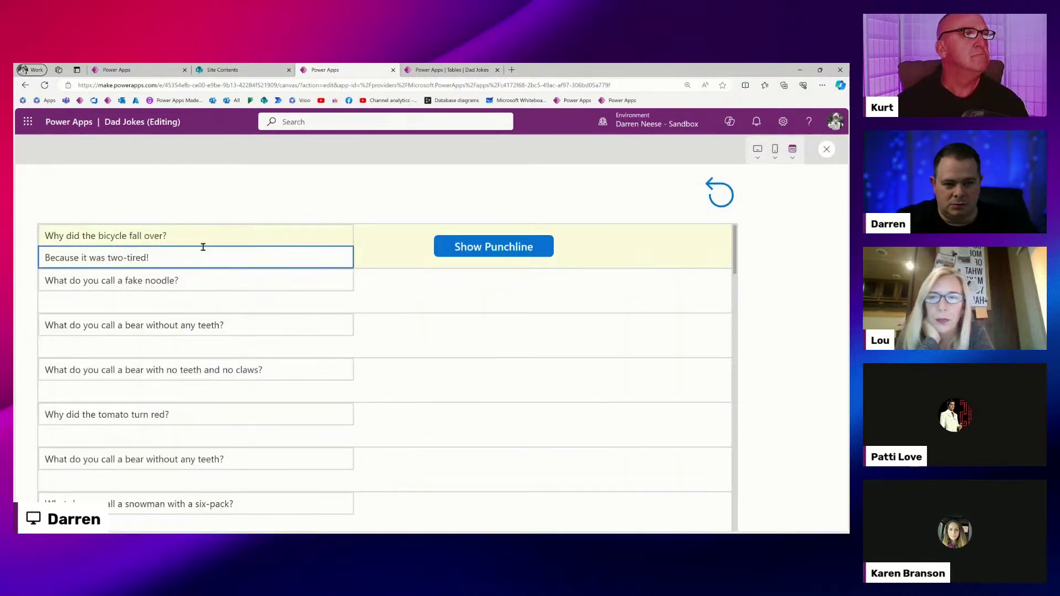
{"action": "left_click", "coordinate": [187, 253]}
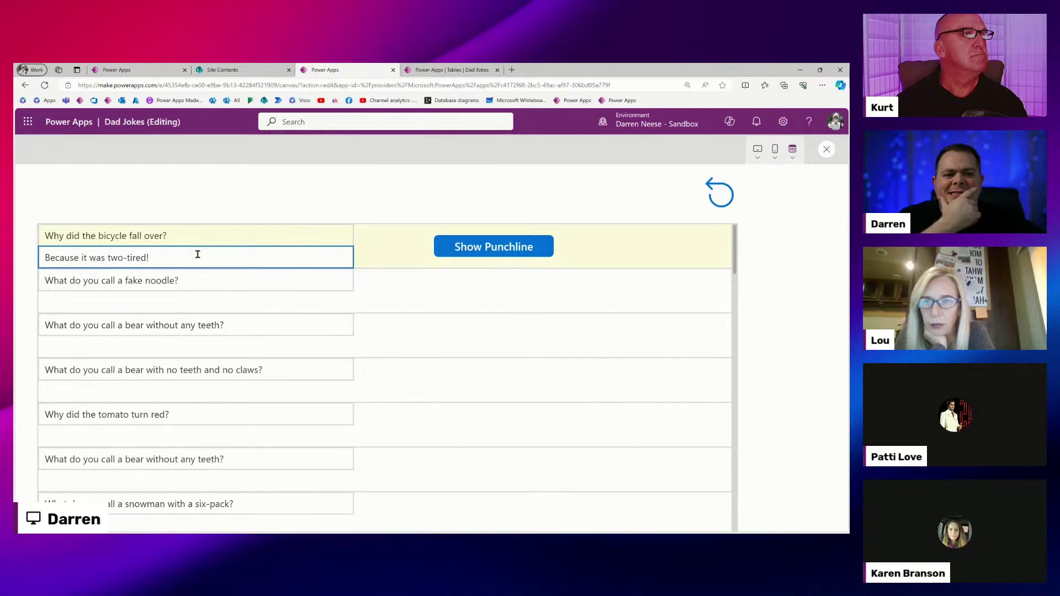
{"action": "left_click", "coordinate": [217, 249]}
{"action": "type", "text": "......"}
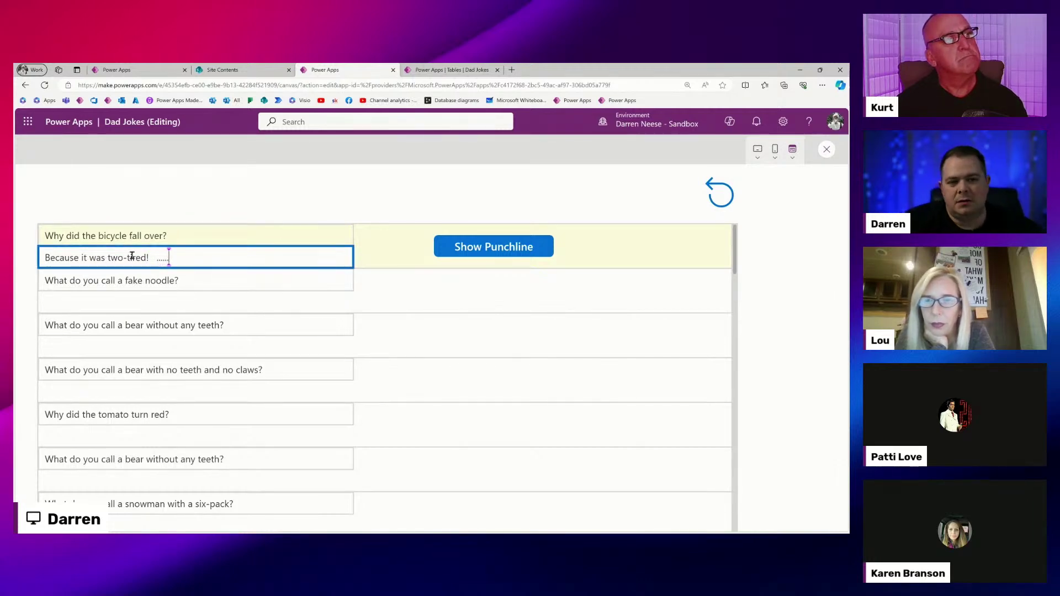
{"action": "key", "text": "Tab"}
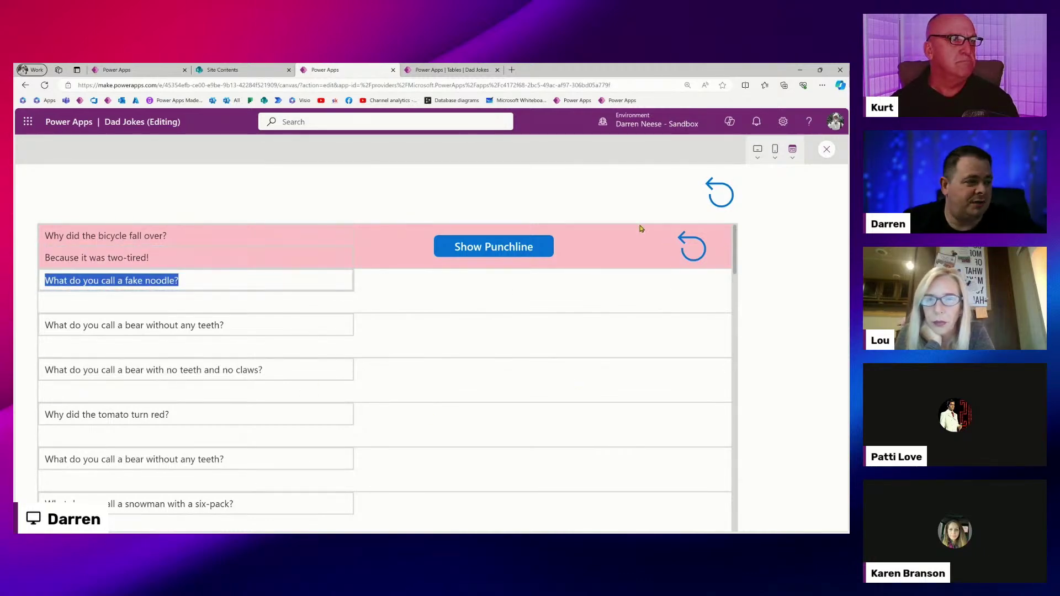
{"action": "left_click", "coordinate": [697, 249]}
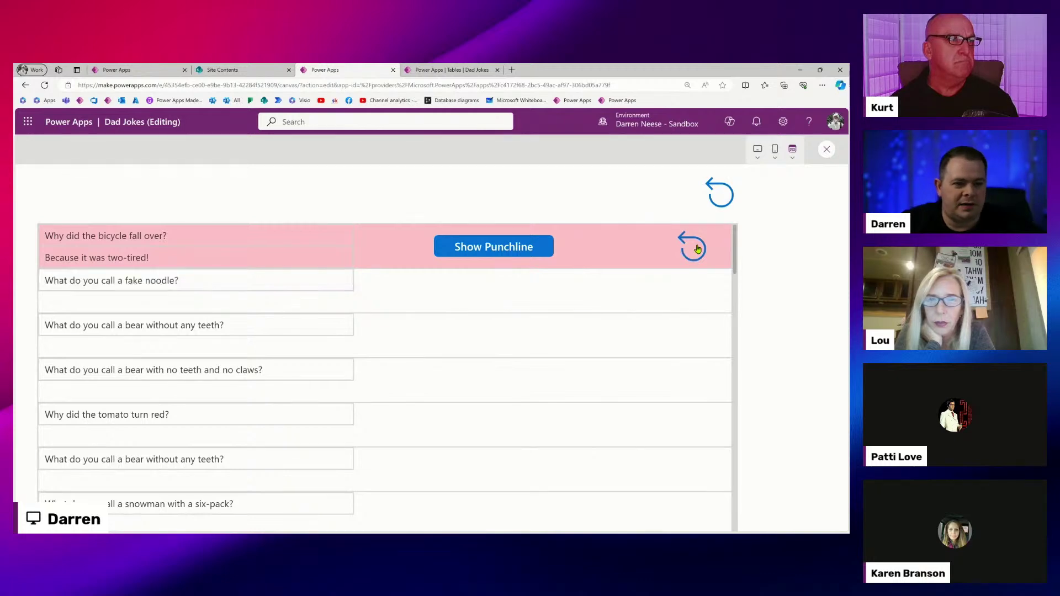
{"action": "left_click", "coordinate": [257, 234]}
{"action": "left_click", "coordinate": [249, 251]}
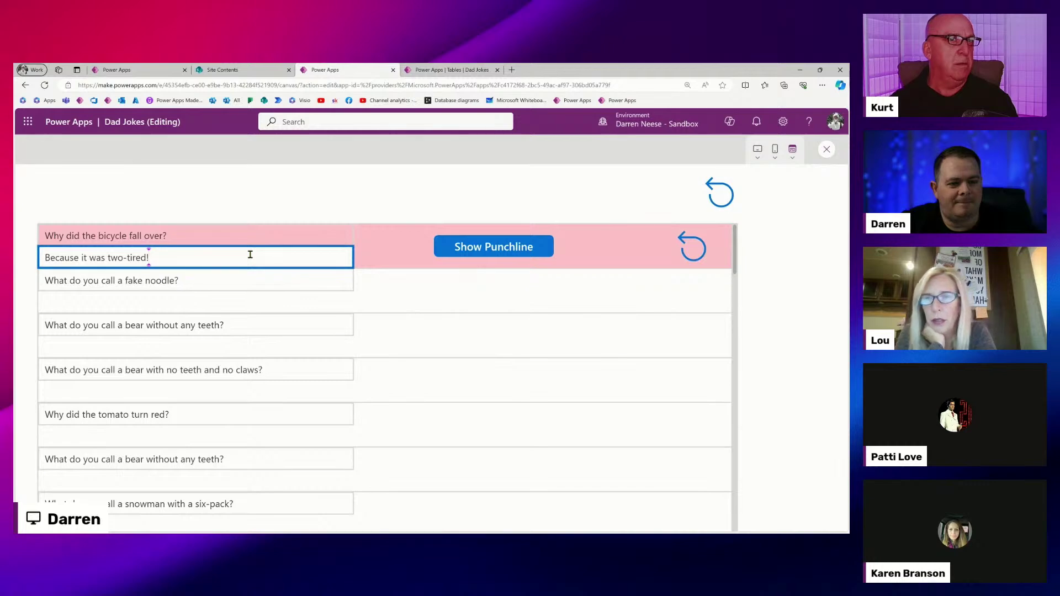
{"action": "left_click", "coordinate": [710, 186]}
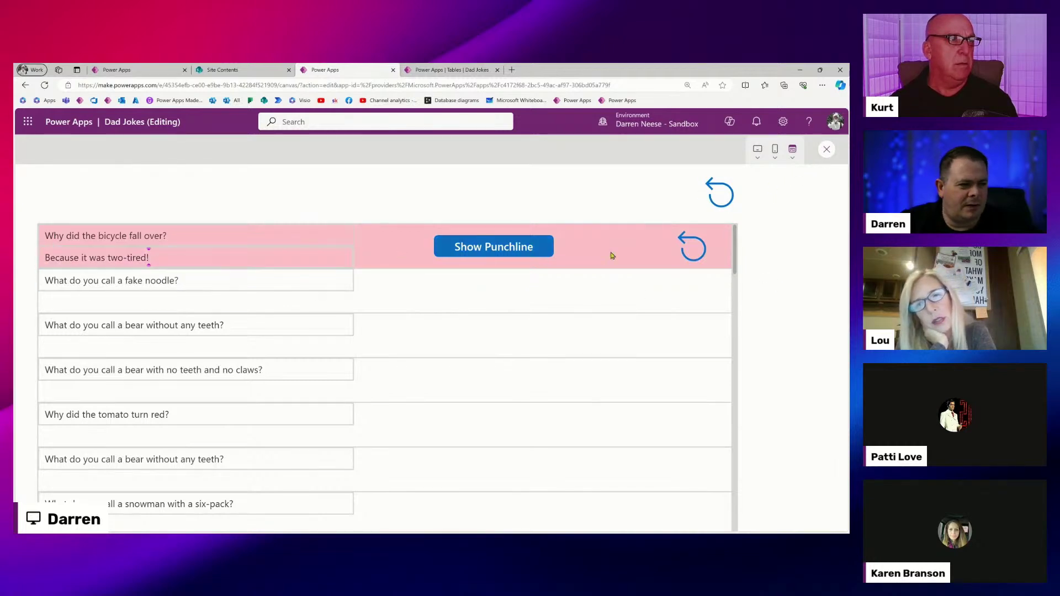
Append "asdfasdfasdfs" to the bicycle joke's punchline and revert it with the row's reset icon.
{"action": "left_click", "coordinate": [244, 254]}
{"action": "type", "text": "asdf"}
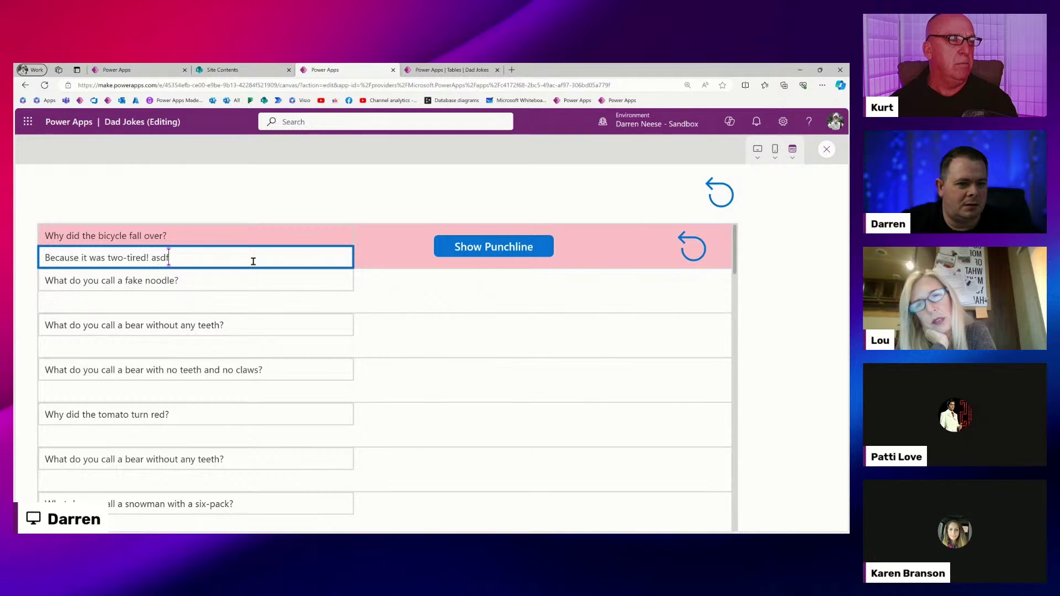
{"action": "type", "text": "asdfasdfs"}
{"action": "left_click", "coordinate": [665, 267]}
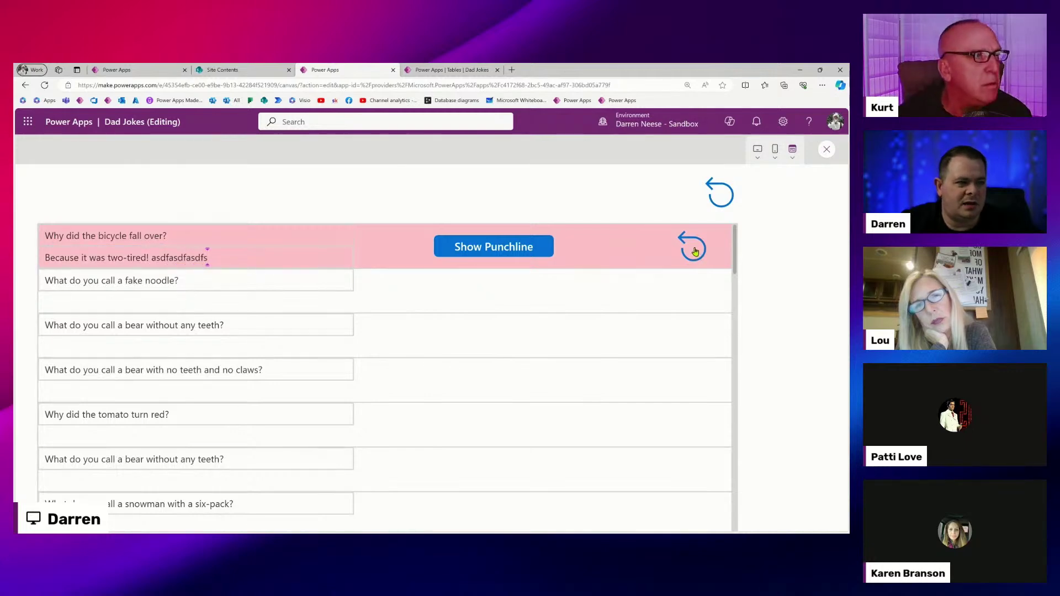
{"action": "left_click", "coordinate": [694, 251]}
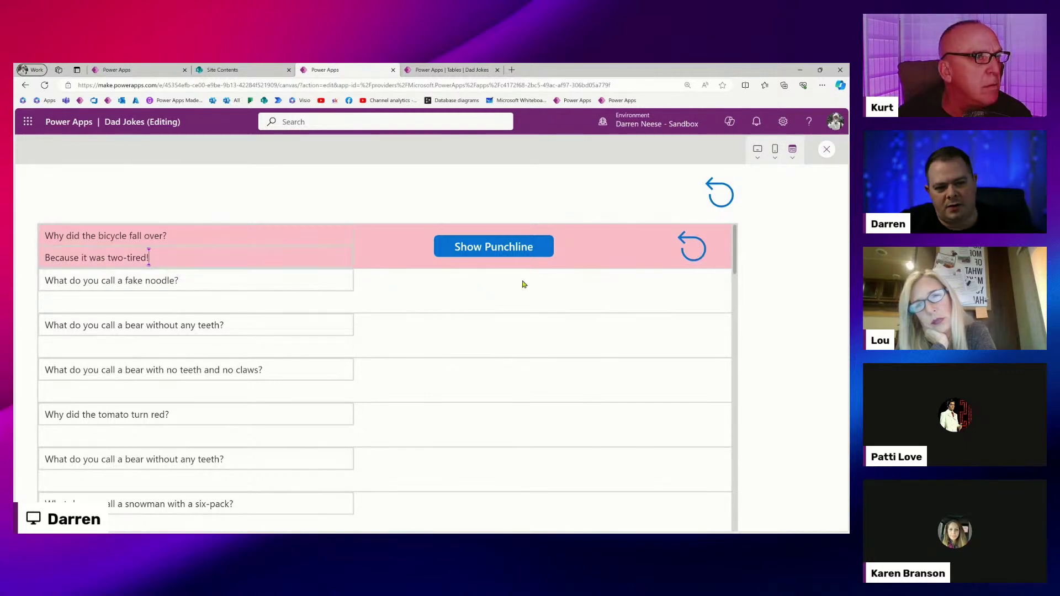
Select the fake noodle joke, reveal its punchline with Show Punchline, and close the preview.
{"action": "left_click", "coordinate": [193, 249]}
{"action": "left_click", "coordinate": [215, 281]}
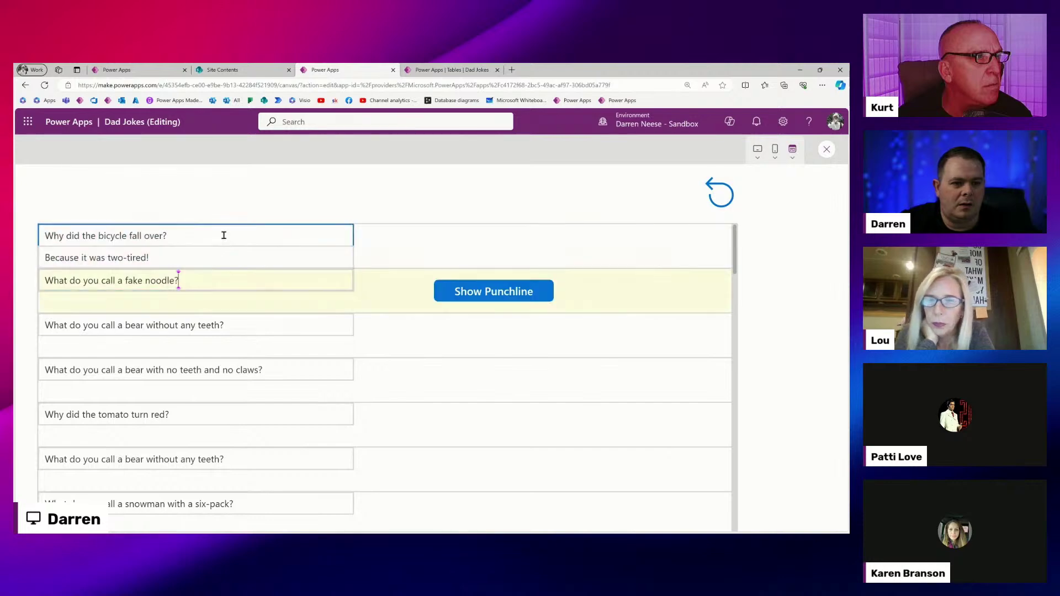
{"action": "left_click", "coordinate": [223, 265]}
{"action": "left_click_drag", "start_coordinate": [64, 281], "coordinate": [245, 290]}
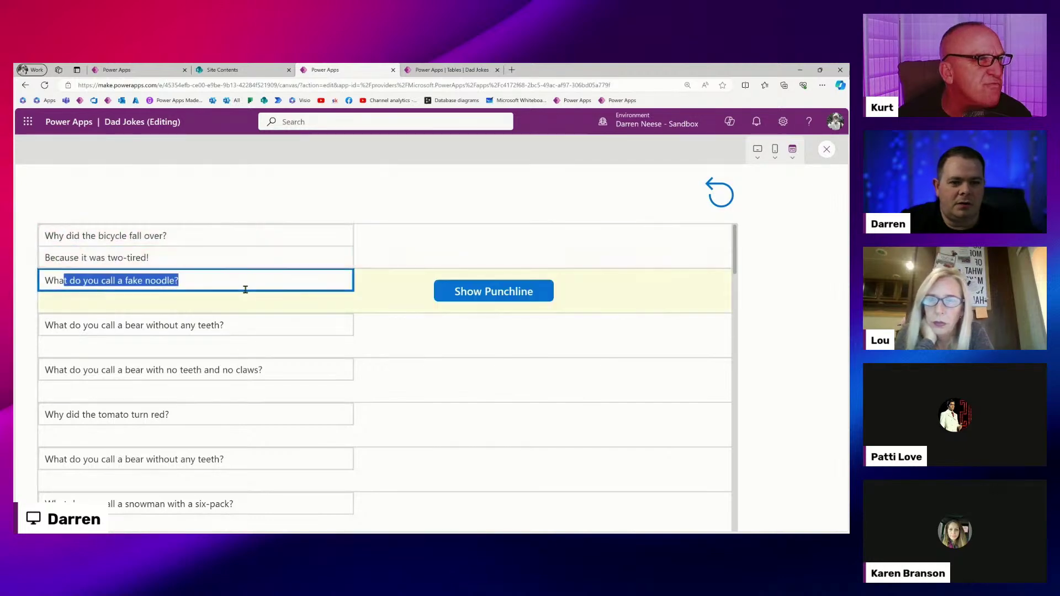
{"action": "left_click", "coordinate": [532, 299]}
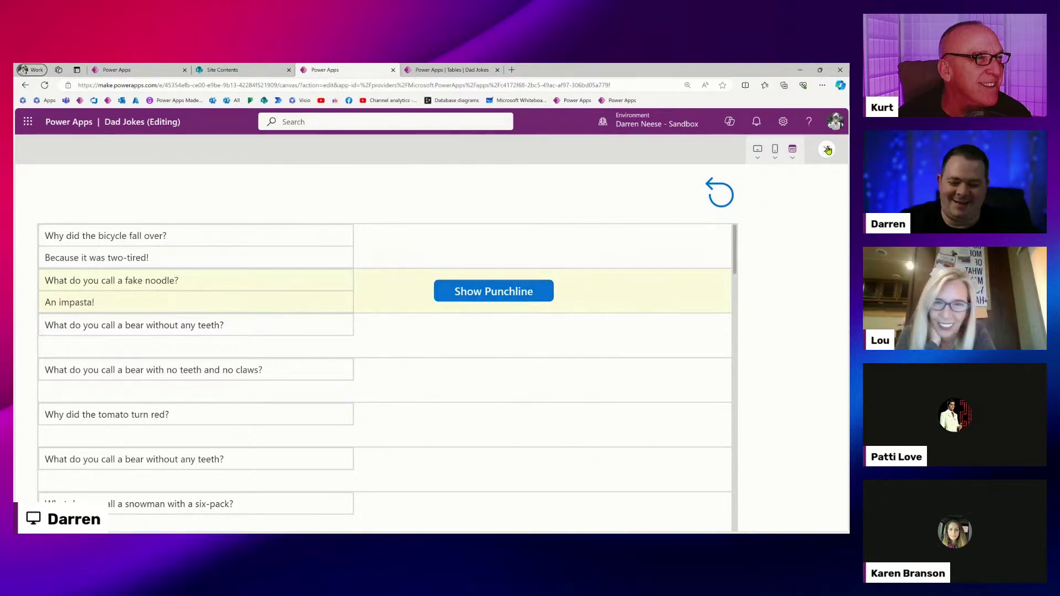
{"action": "left_click", "coordinate": [827, 149]}
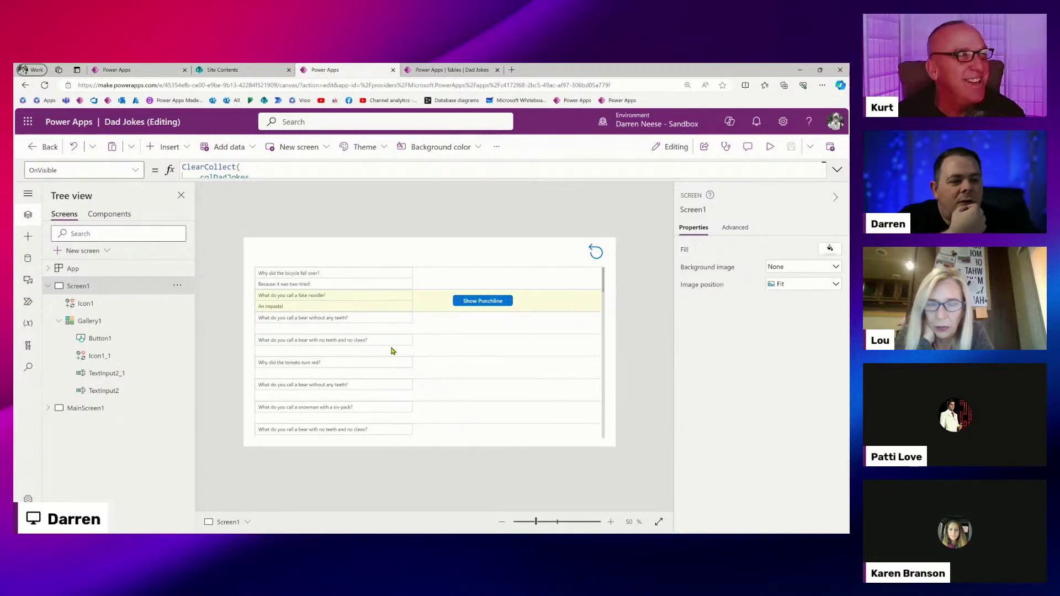
Replace Gallery1's OnSelect formula with UpudateIf(colDadJokes, ShowColumns, {}).
{"action": "left_click", "coordinate": [484, 348]}
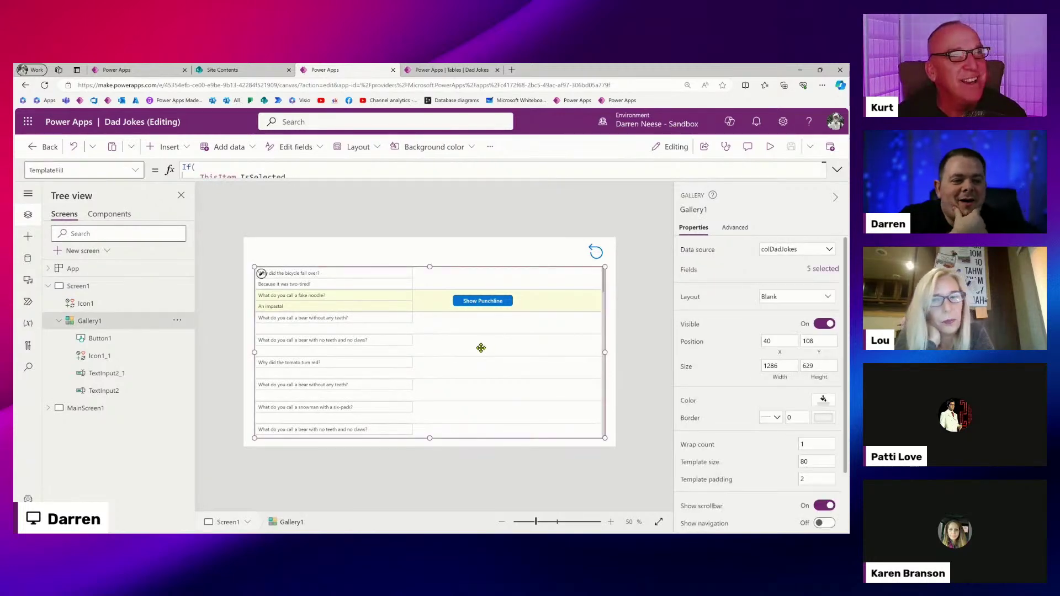
{"action": "left_click", "coordinate": [734, 228]}
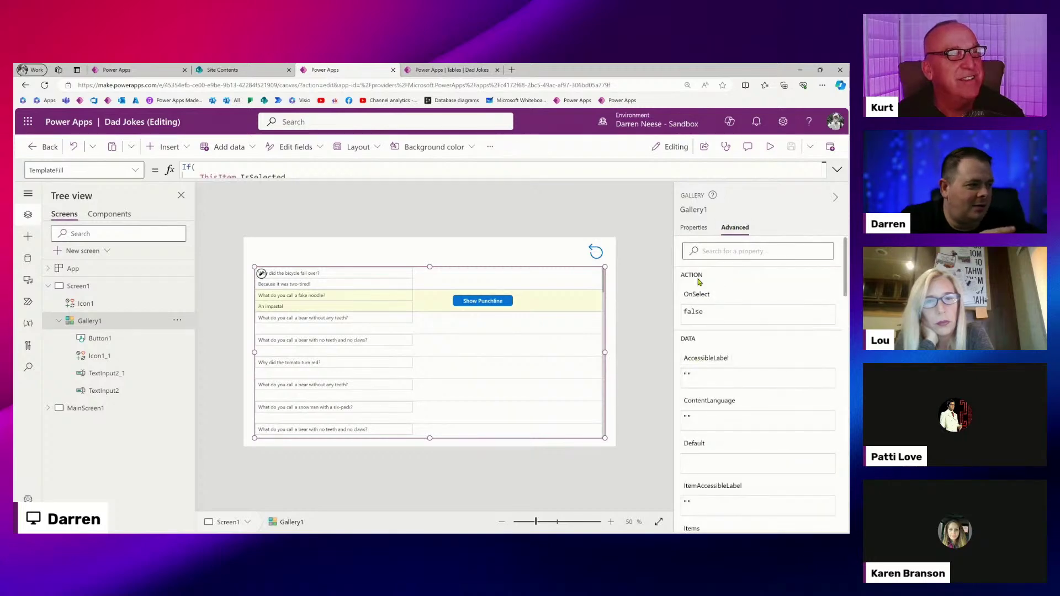
{"action": "left_click", "coordinate": [696, 296]}
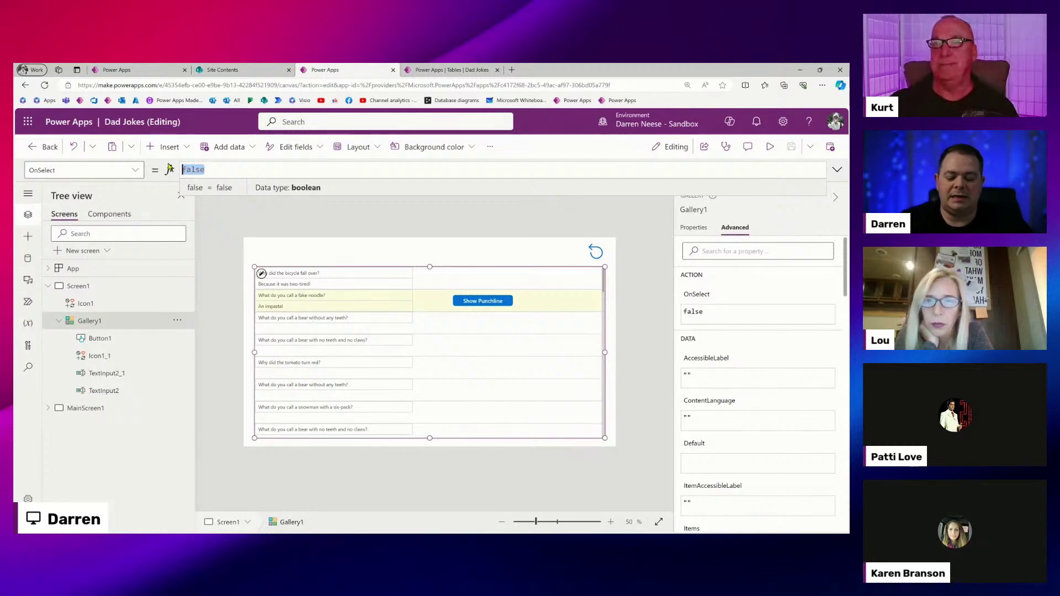
{"action": "type", "text": "UpudateIf("}
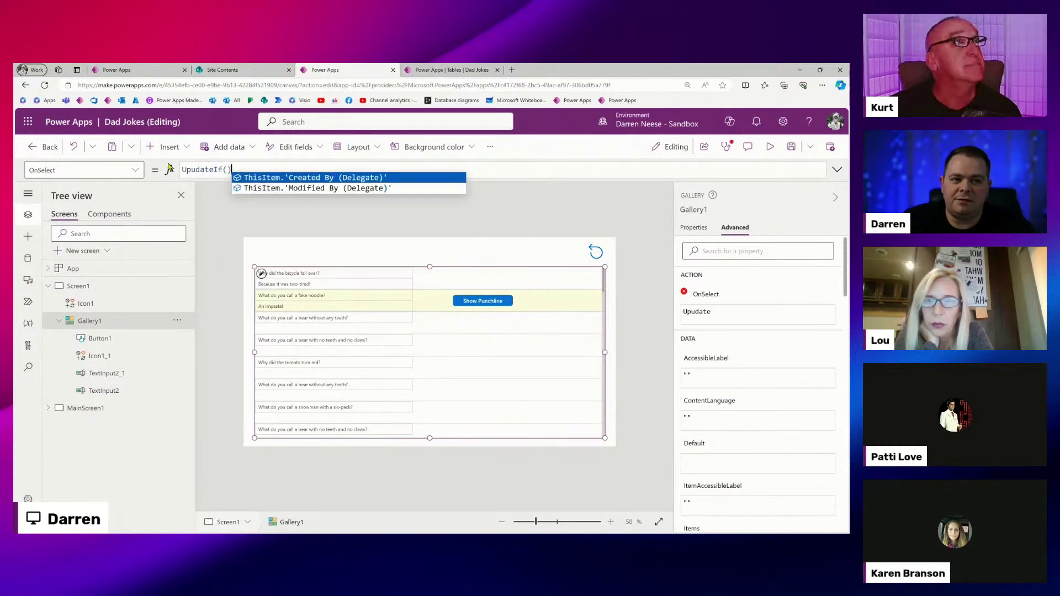
{"action": "type", "text": "col"}
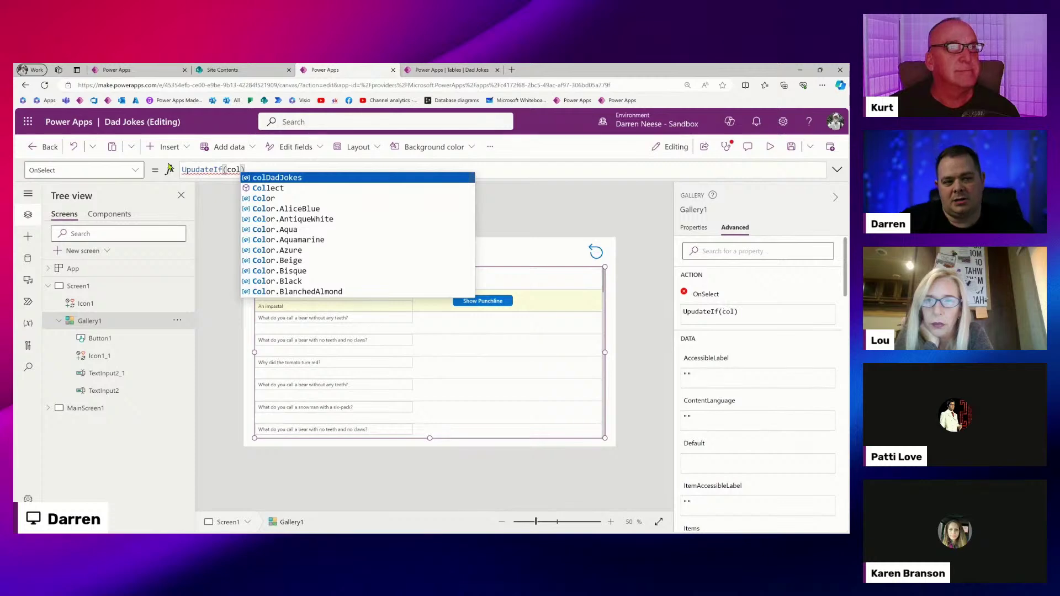
{"action": "key", "text": "Tab"}
{"action": "type", "text": ","}
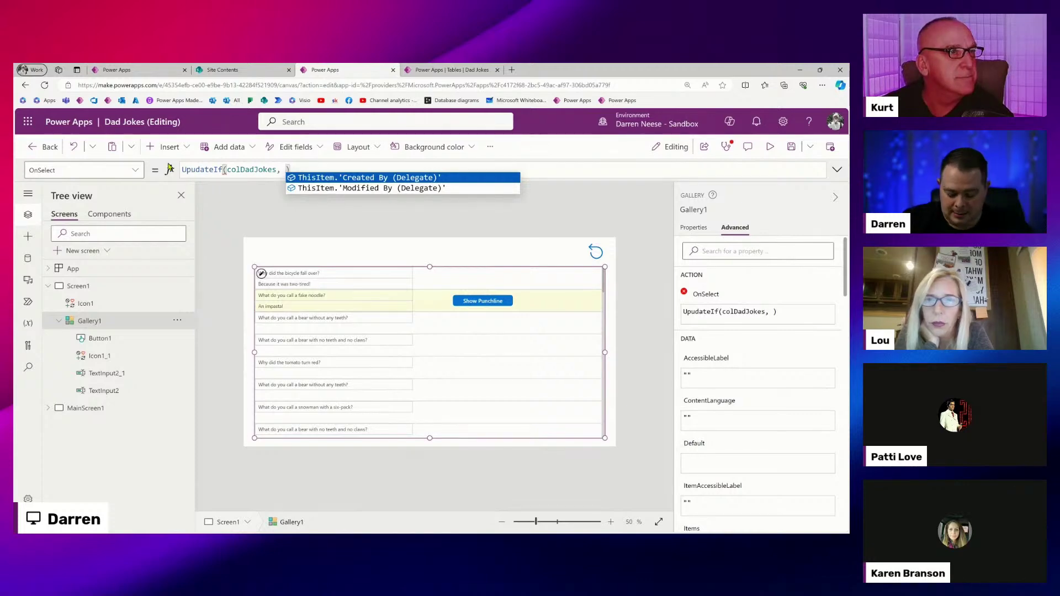
{"action": "type", "text": "ShowColumns"}
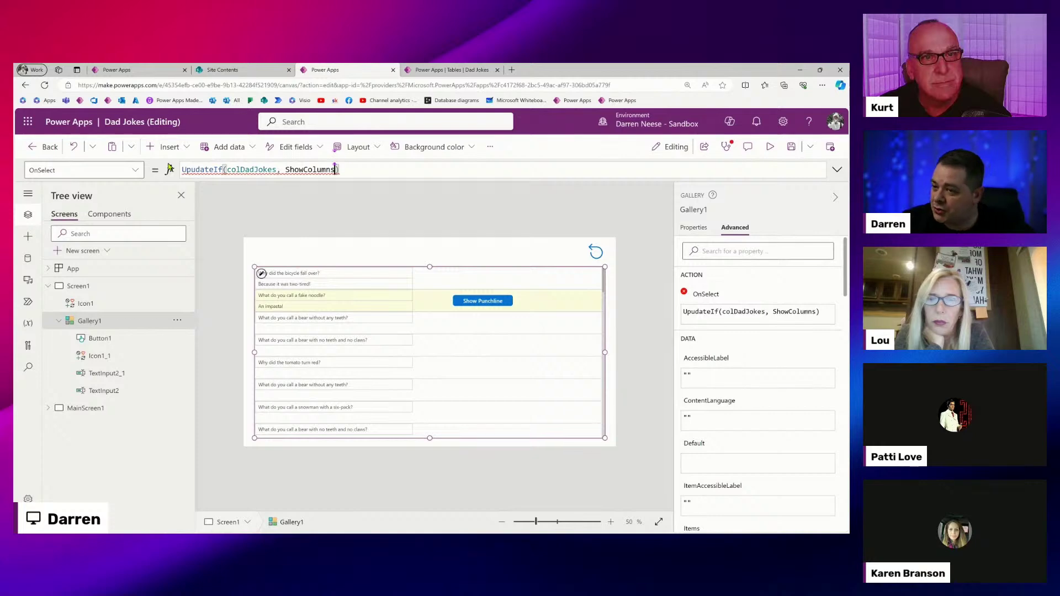
{"action": "type", "text": ", {"}
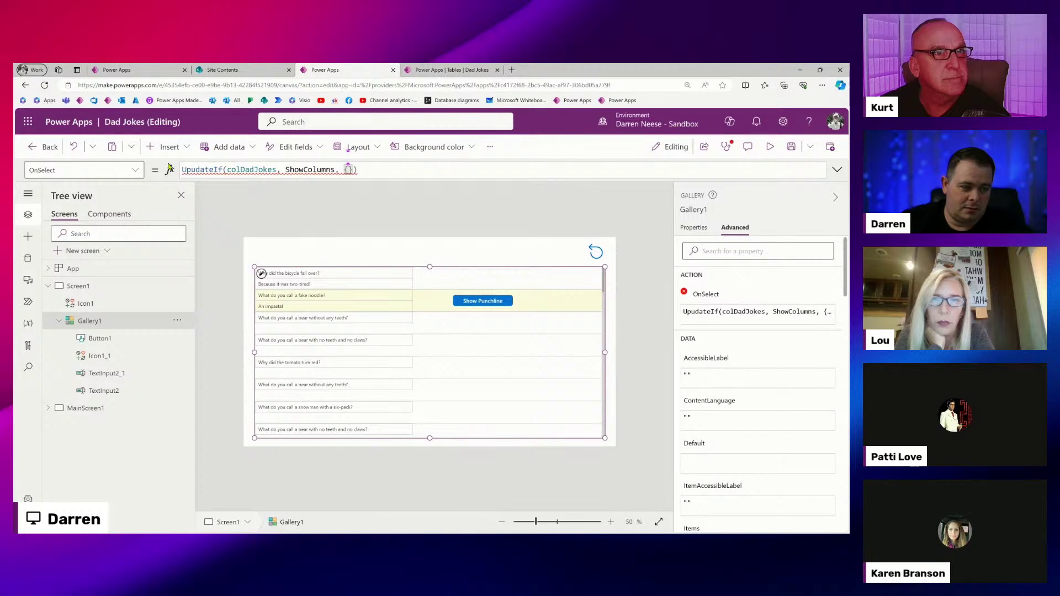
Replace the ShowColumns condition in Gallery1's OnSelect formula with the ShowPunchline field, without the ThisItem prefix.
{"action": "key", "text": "Left"}
{"action": "key", "text": "Left"}
{"action": "key", "text": "Left"}
{"action": "key", "text": "ctrl+shift+Left"}
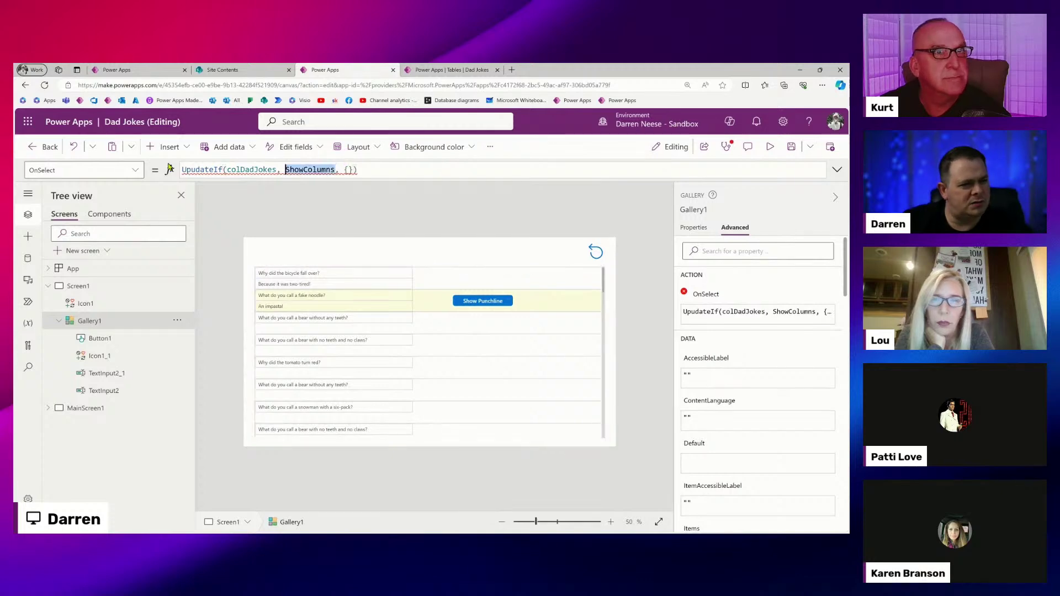
{"action": "type", "text": "Show"}
{"action": "key", "text": "Down"}
{"action": "key", "text": "Down"}
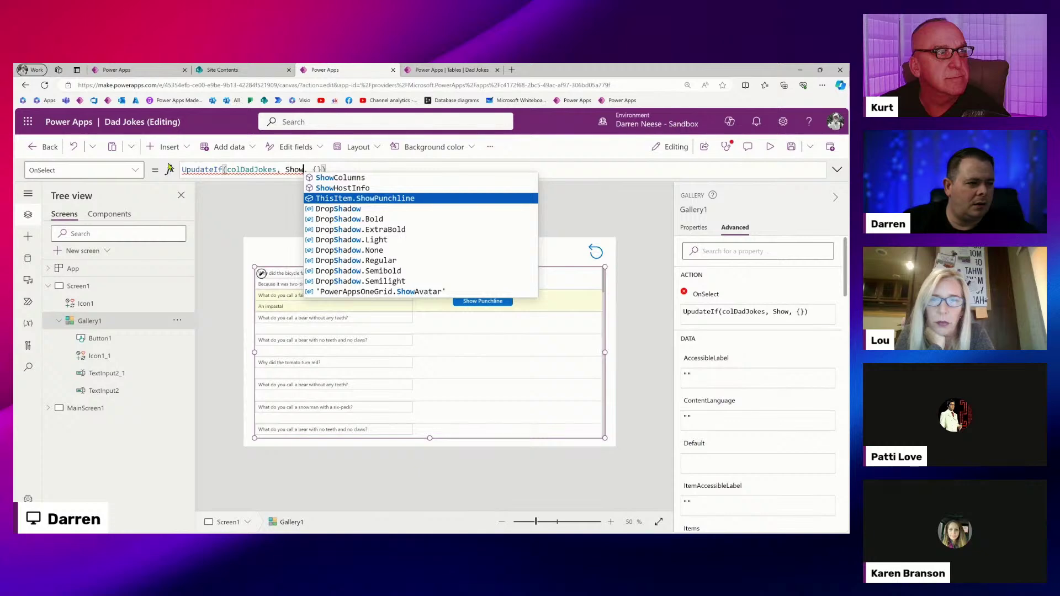
{"action": "key", "text": "Tab"}
{"action": "key", "text": "ctrl+Left"}
{"action": "key", "text": "ctrl+shift+Left"}
{"action": "key", "text": "BackSpace"}
{"action": "key", "text": "ctrl+Right"}
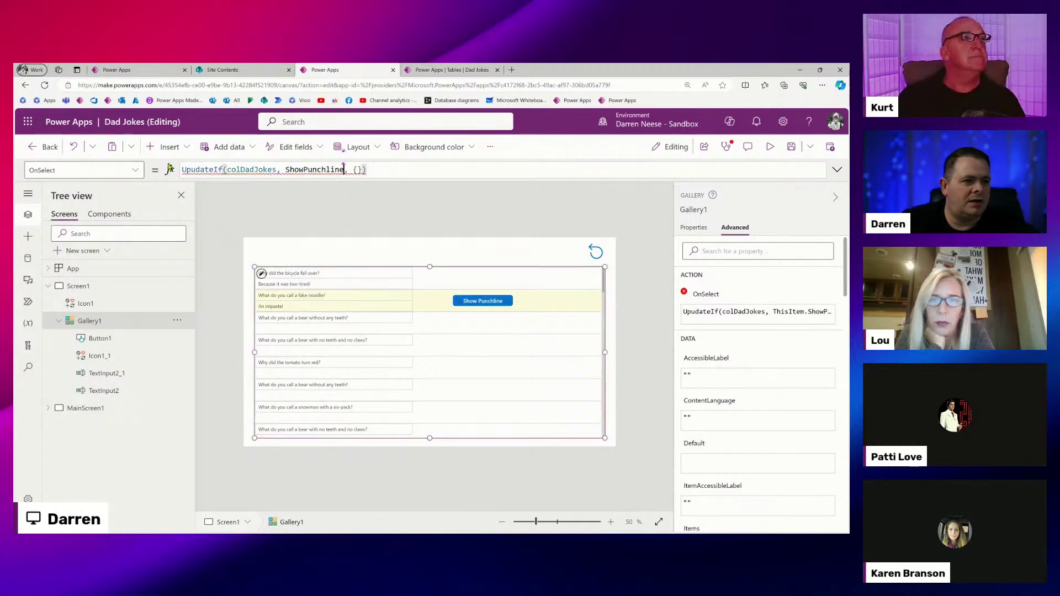
Fill the formula's empty change record with ShowPunchline: false.
{"action": "key", "text": "Right"}
{"action": "key", "text": "Right"}
{"action": "key", "text": "Right"}
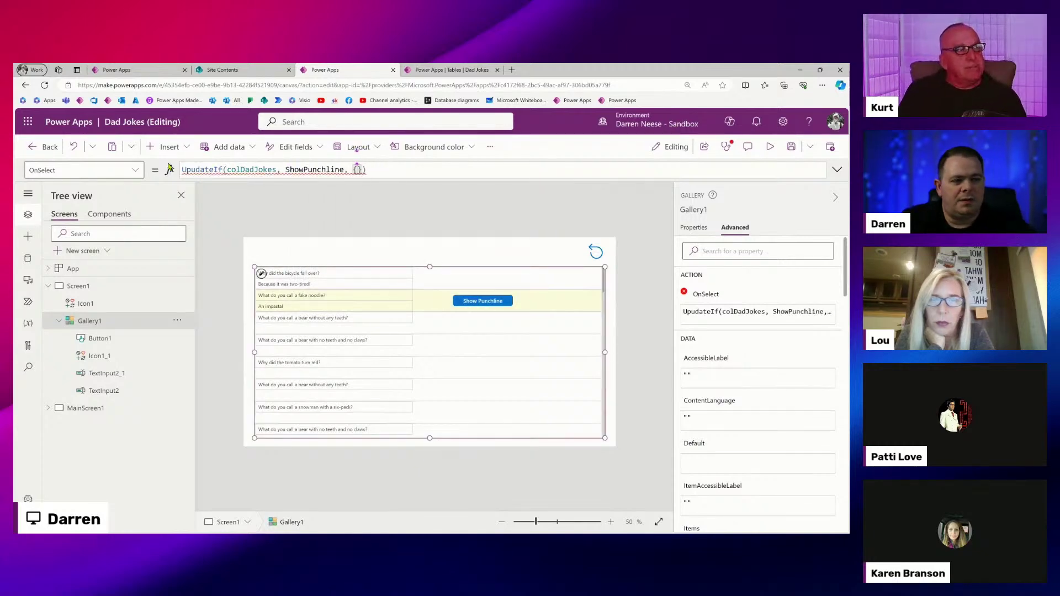
{"action": "type", "text": "Show"}
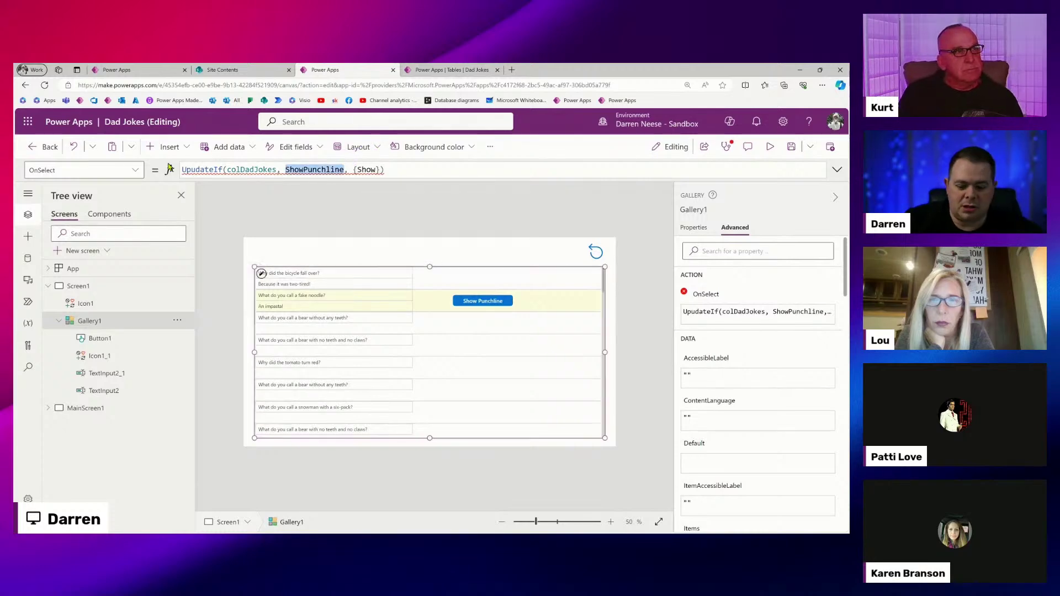
{"action": "key", "text": "Right"}
{"action": "type", "text": "Punchline"}
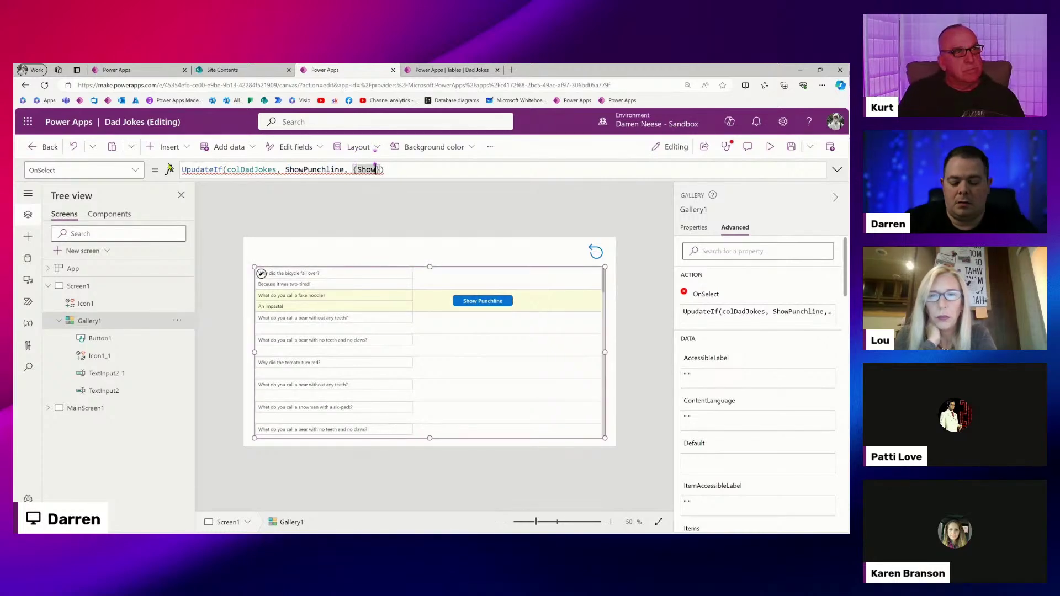
{"action": "type", "text": ": false"}
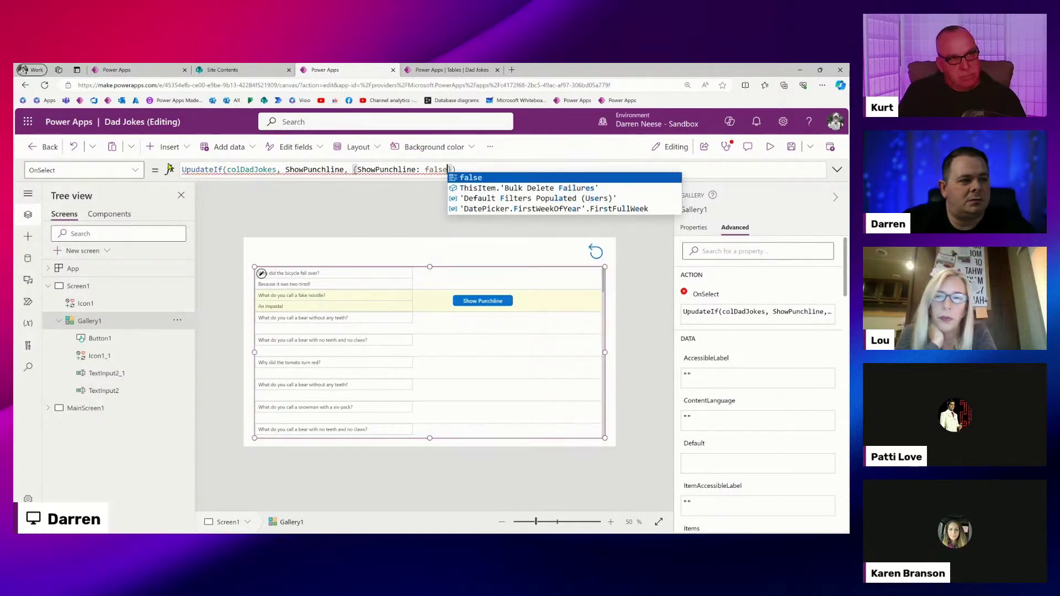
Expand the formula editor and break the OnSelect formula onto separate lines for each argument, brace and closing parenthesis.
{"action": "left_click", "coordinate": [837, 169]}
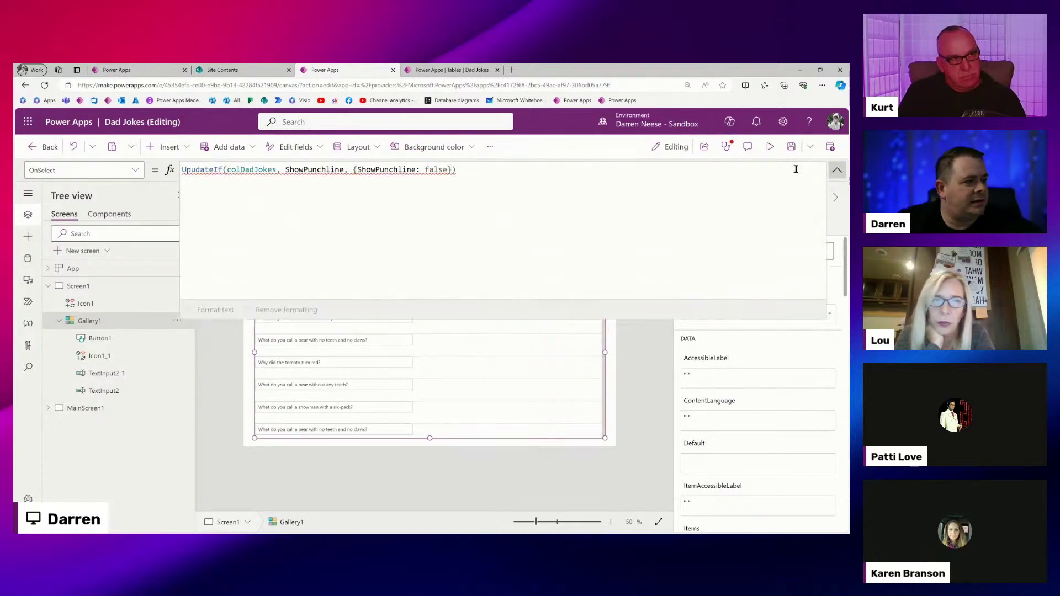
{"action": "left_click", "coordinate": [369, 214]}
{"action": "left_click", "coordinate": [228, 170]}
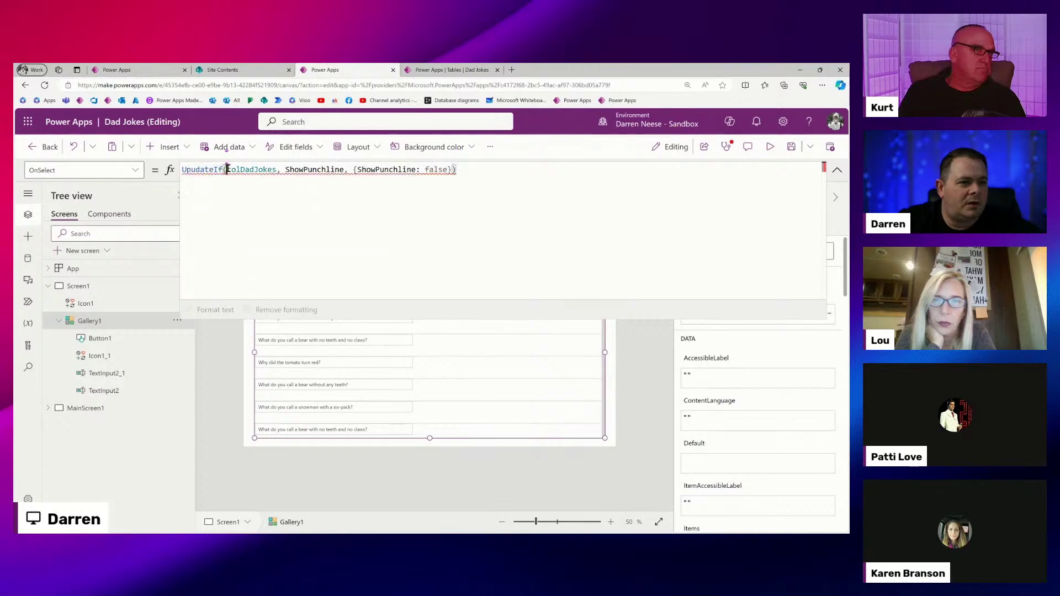
{"action": "key", "text": "shift+Return"}
{"action": "key", "text": "ctrl+Right"}
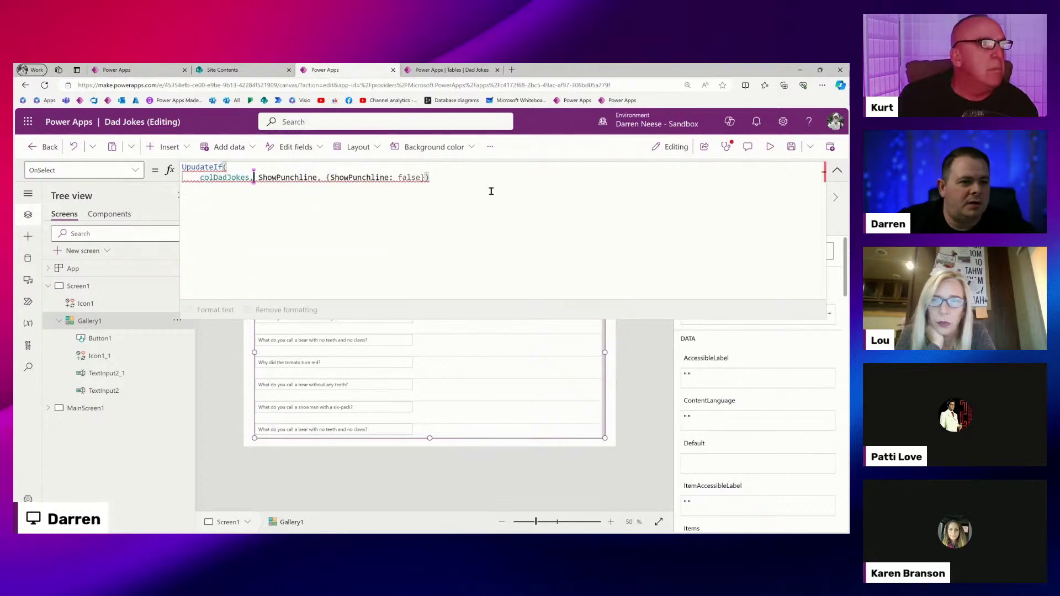
{"action": "key", "text": "shift+Return"}
{"action": "key", "text": "ctrl+Right"}
{"action": "key", "text": "shift+Return"}
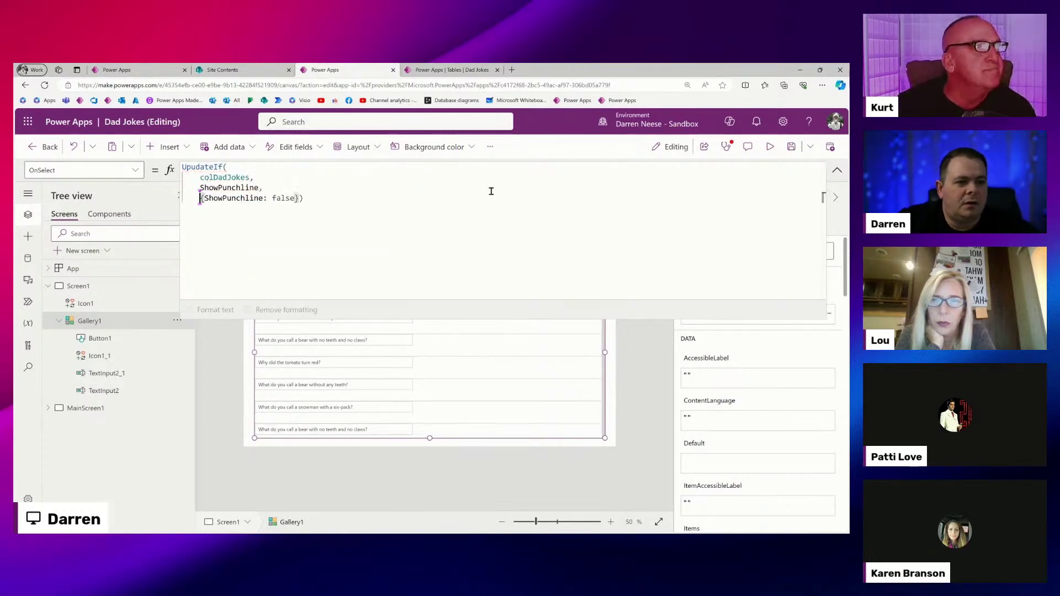
{"action": "key", "text": "Right"}
{"action": "key", "text": "shift+Return"}
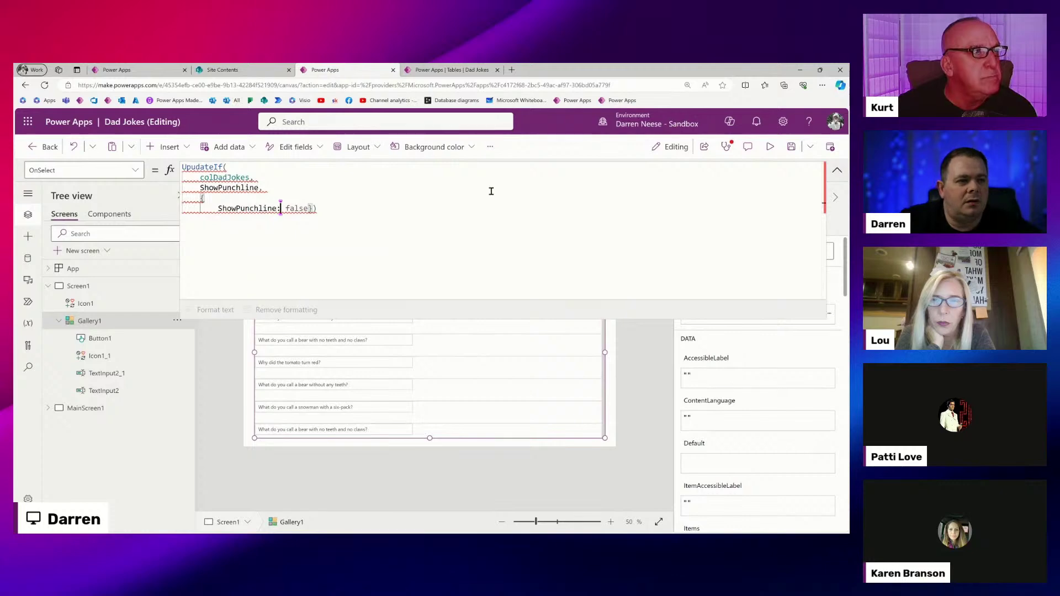
{"action": "key", "text": "ctrl+Right"}
{"action": "key", "text": "shift+Return"}
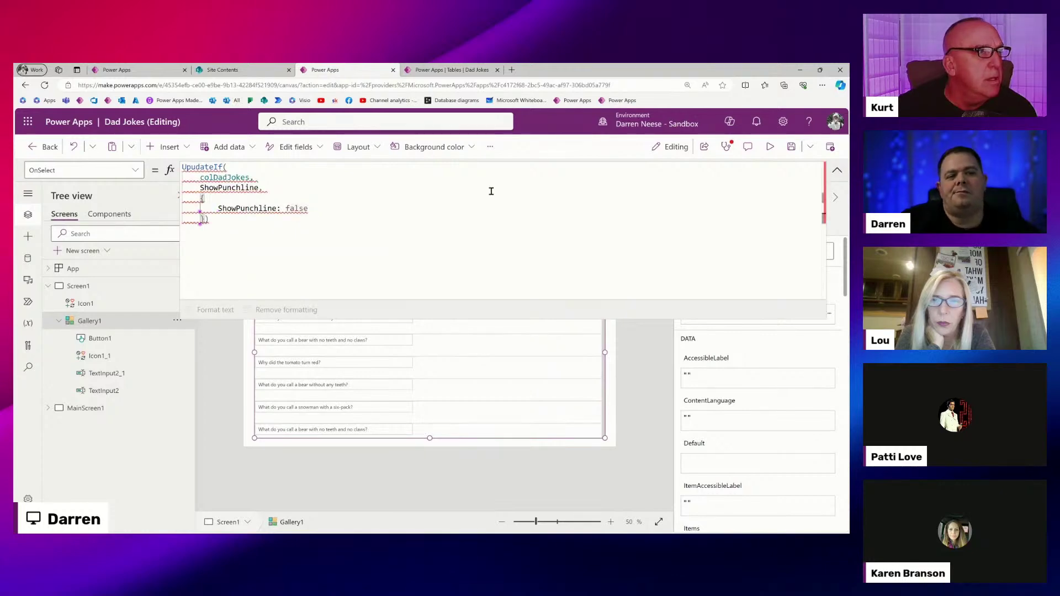
{"action": "key", "text": "Right"}
{"action": "key", "text": "shift+Return"}
{"action": "left_click", "coordinate": [311, 223]}
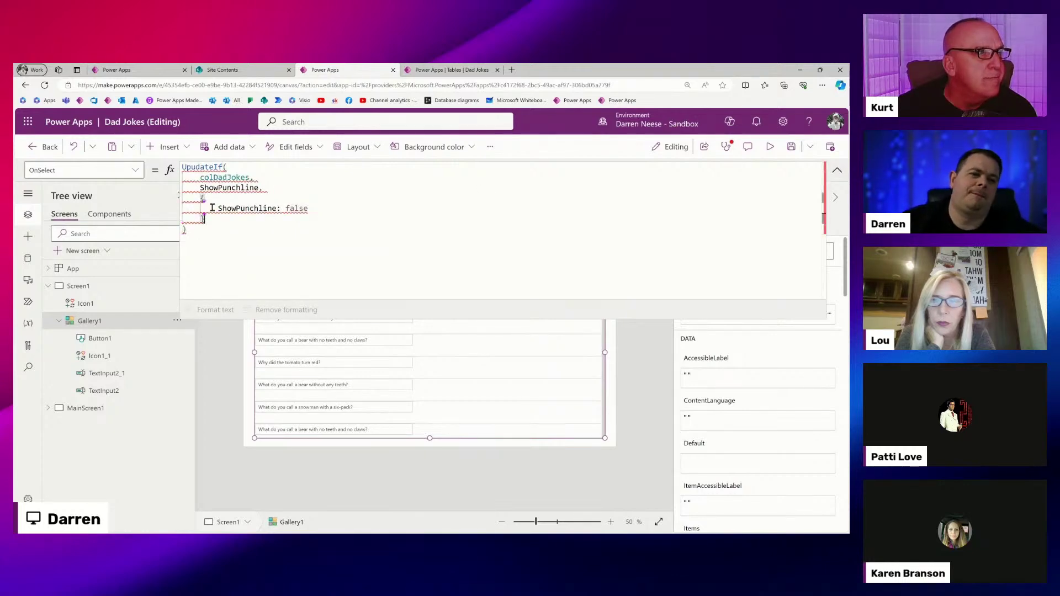
Correct the misspelled function name to UpdateIf and collapse the formula editor.
{"action": "mouse_move", "coordinate": [194, 209]}
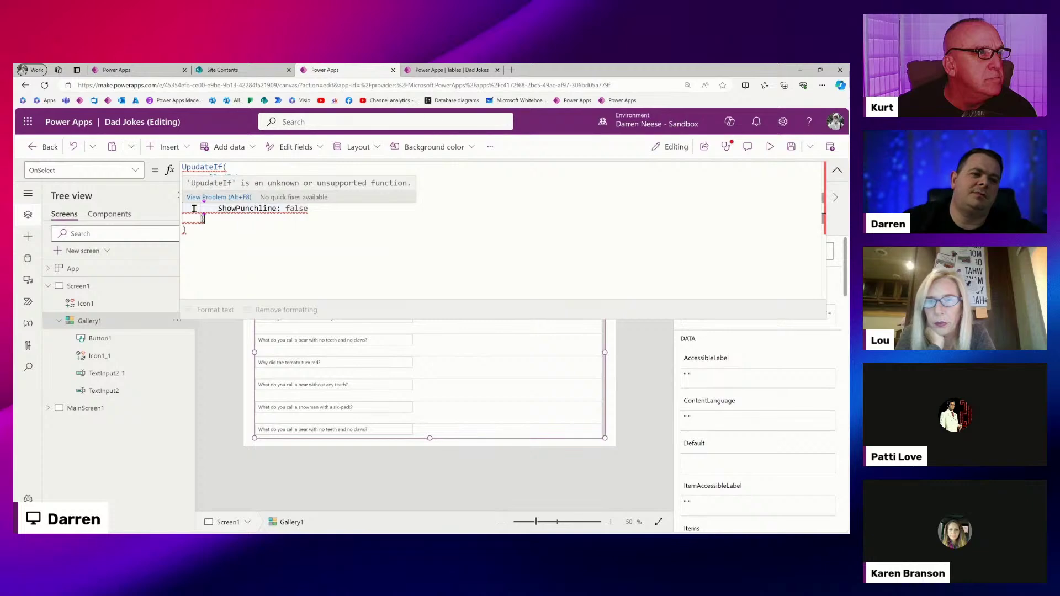
{"action": "left_click", "coordinate": [269, 232]}
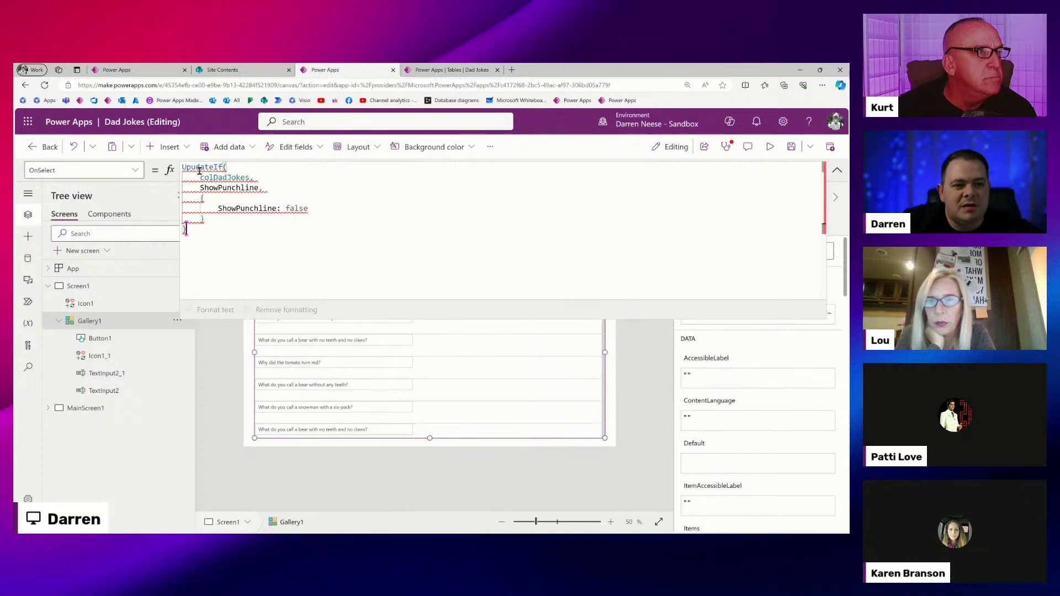
{"action": "left_click", "coordinate": [197, 166]}
{"action": "key", "text": "BackSpace"}
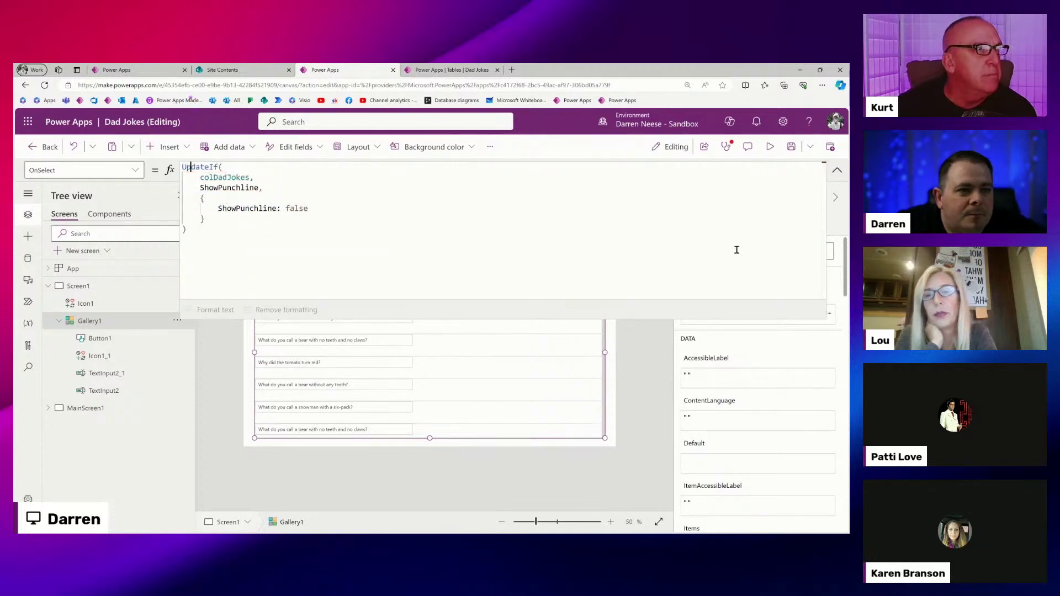
{"action": "left_click", "coordinate": [837, 170]}
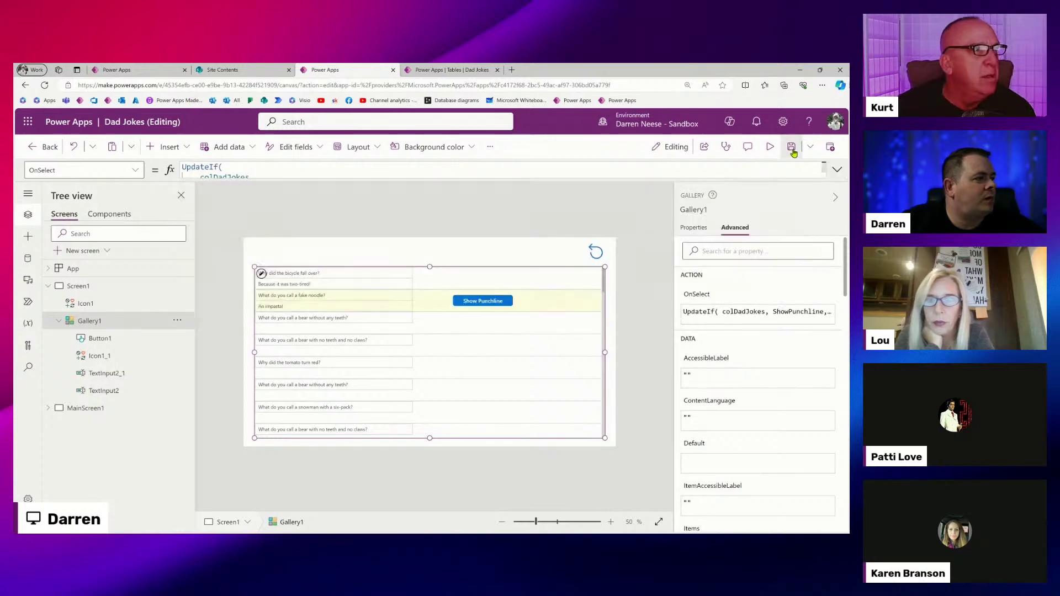
Save the app and test in preview that selecting the first toothless bear joke and using Show Punchline reveals only its punchline.
{"action": "left_click", "coordinate": [791, 146]}
{"action": "left_click", "coordinate": [770, 146]}
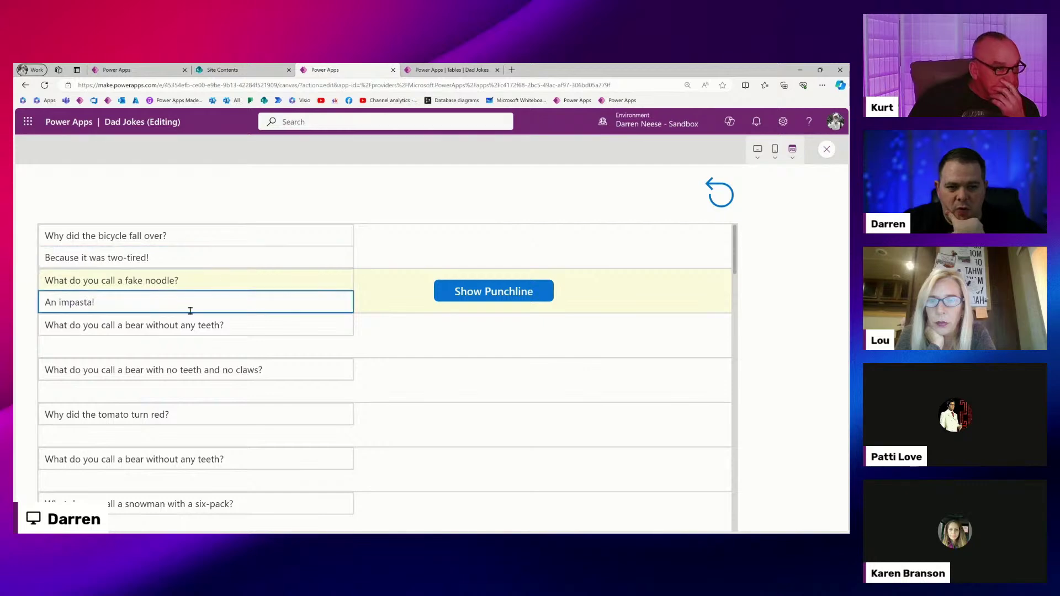
{"action": "left_click", "coordinate": [521, 337]}
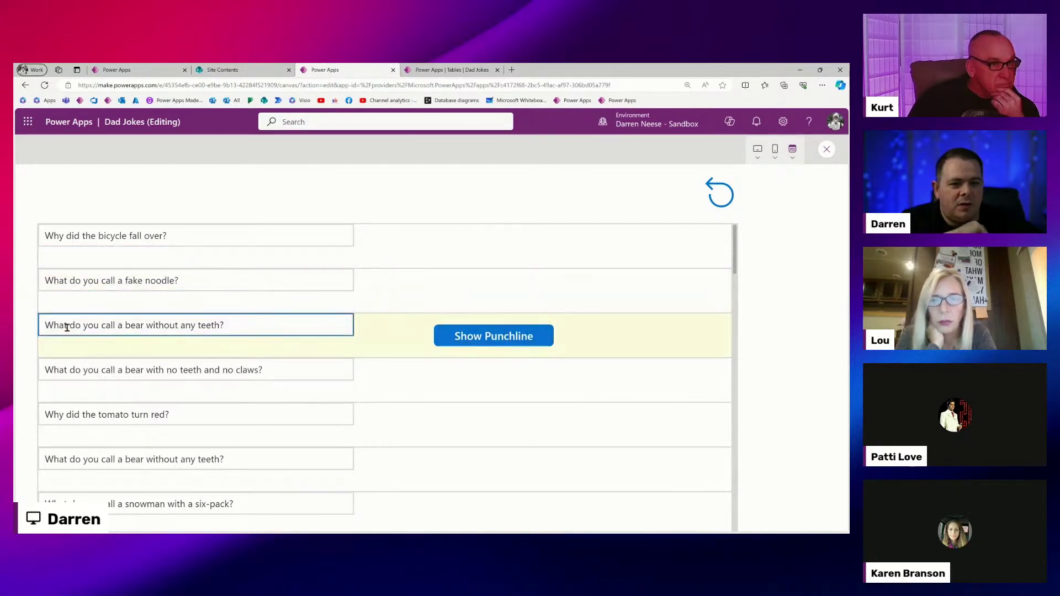
{"action": "left_click_drag", "start_coordinate": [68, 325], "coordinate": [309, 325]}
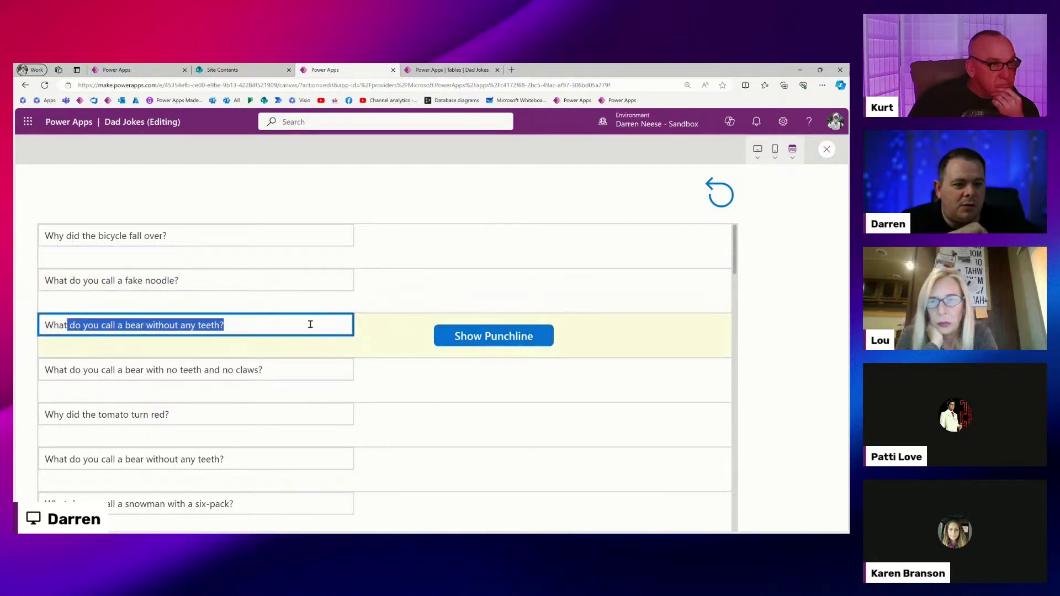
{"action": "left_click", "coordinate": [523, 336]}
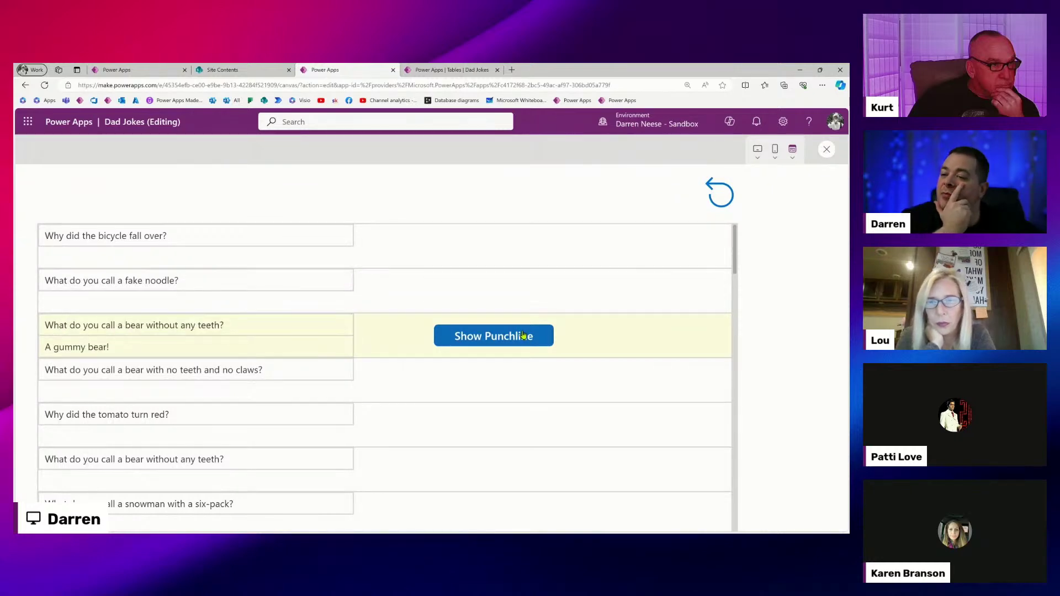
{"action": "left_click", "coordinate": [826, 149]}
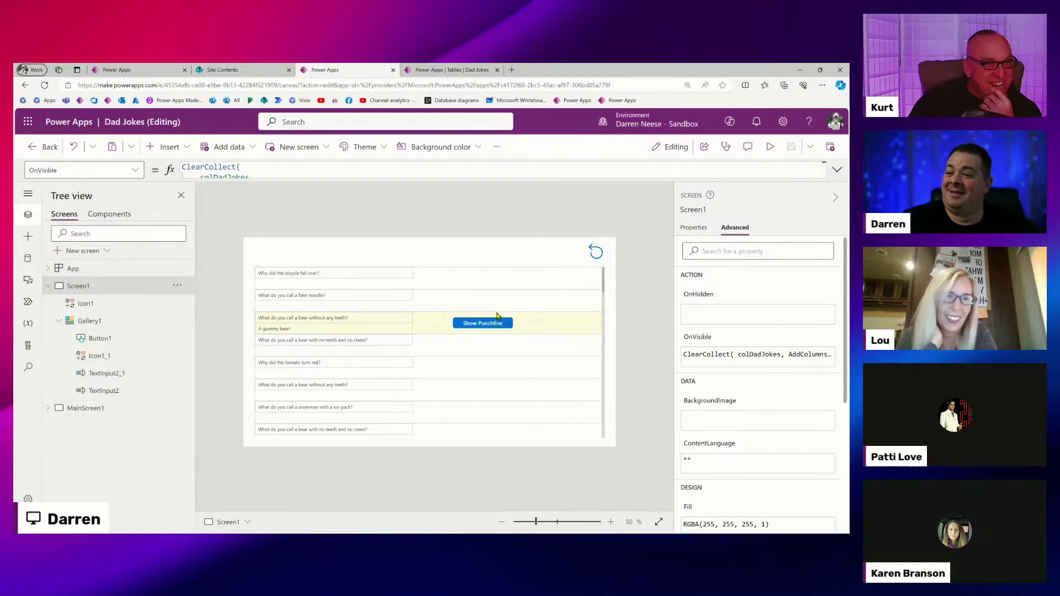
Search the insertable controls for "cont" and add a plain Container to Screen1.
{"action": "left_click", "coordinate": [528, 274]}
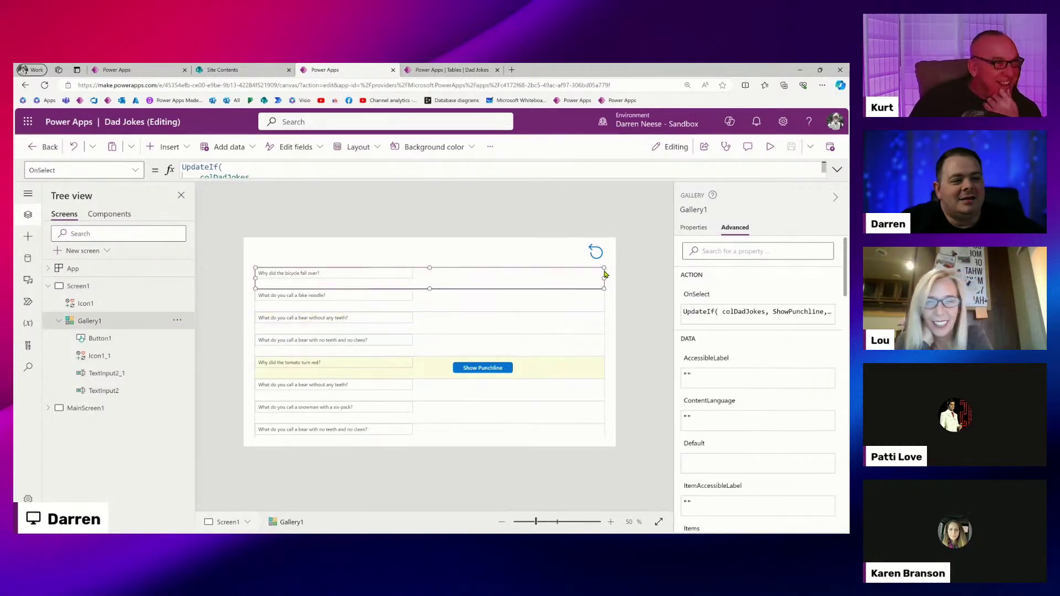
{"action": "left_click", "coordinate": [639, 309]}
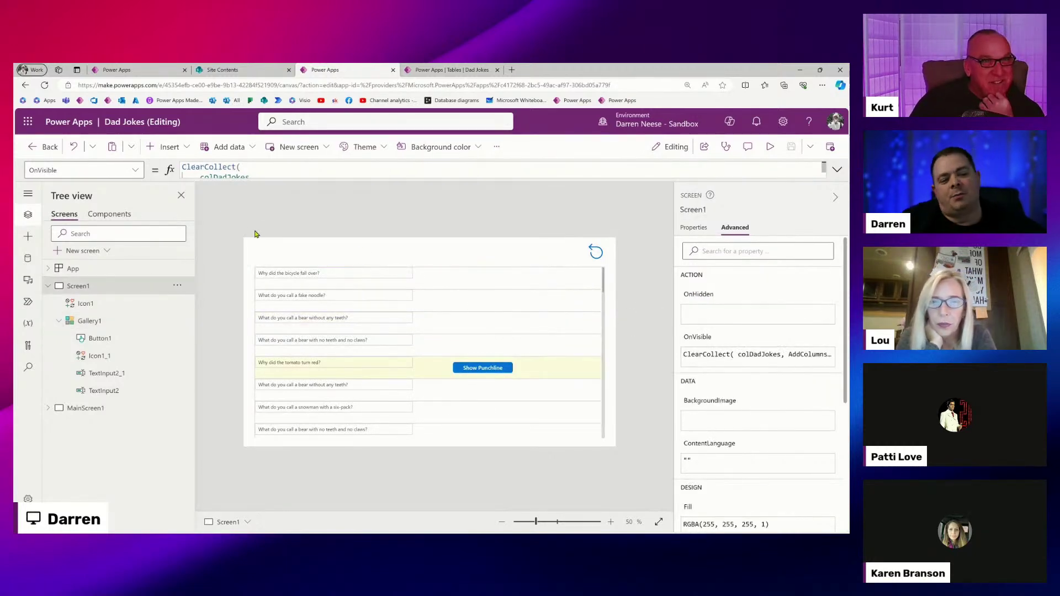
{"action": "left_click", "coordinate": [174, 147]}
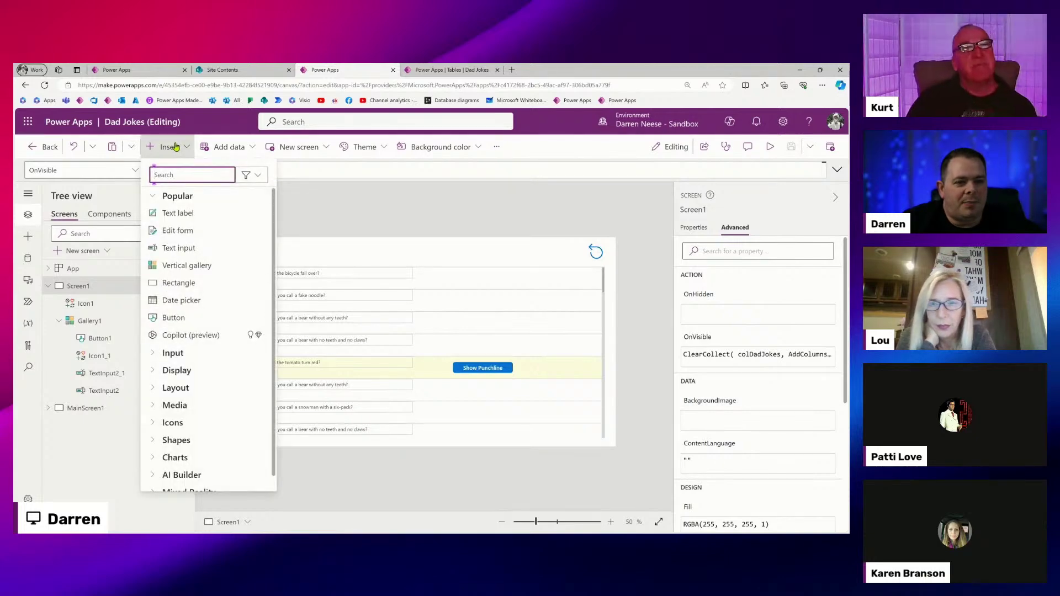
{"action": "type", "text": "contr"}
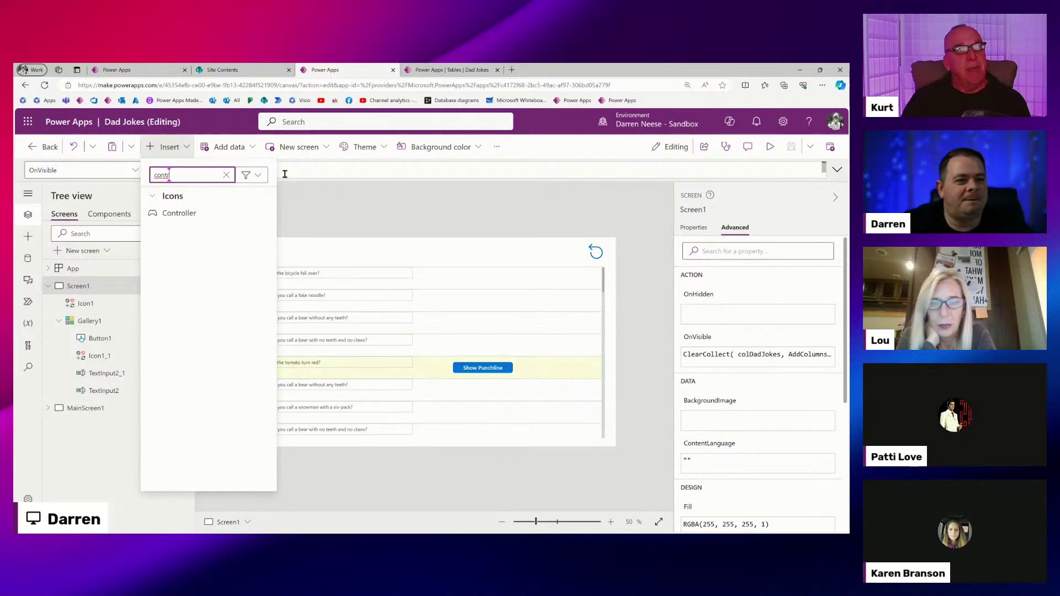
{"action": "key", "text": "BackSpace"}
{"action": "key", "text": "BackSpace"}
{"action": "key", "text": "BackSpace"}
{"action": "key", "text": "BackSpace"}
{"action": "key", "text": "BackSpace"}
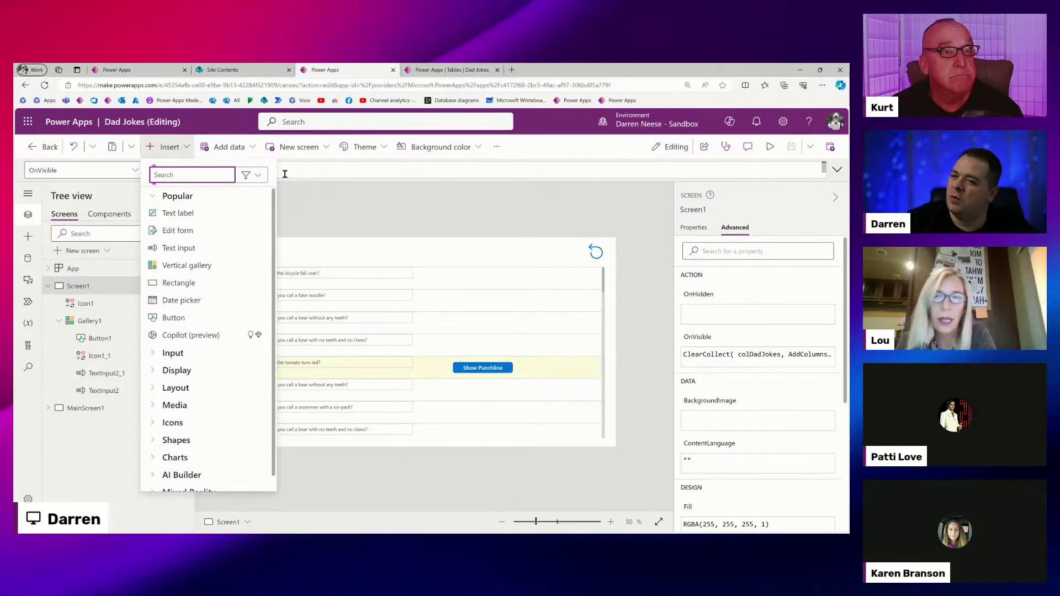
{"action": "type", "text": "cont"}
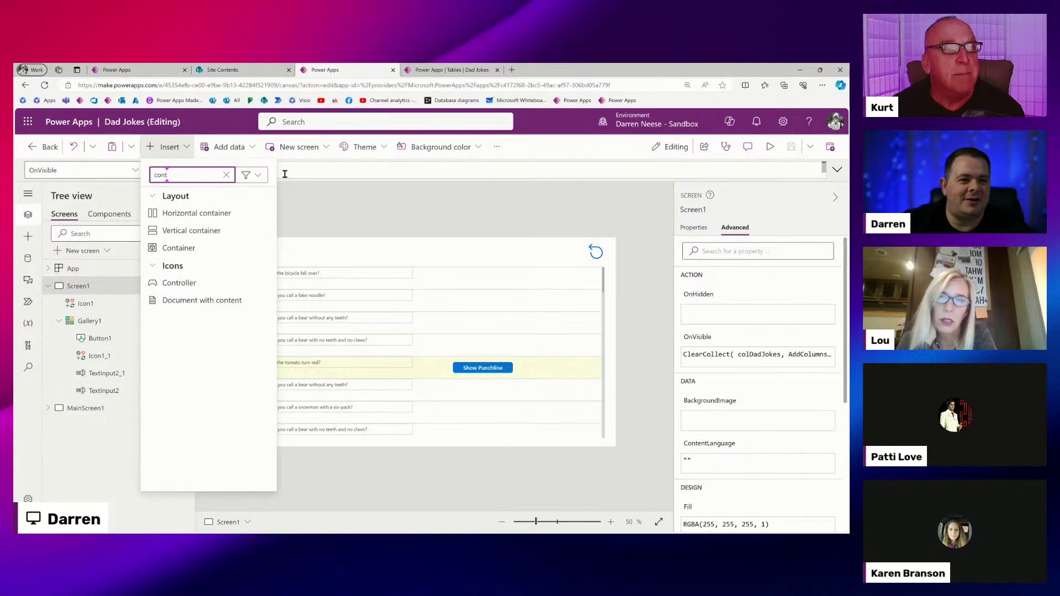
{"action": "left_click", "coordinate": [220, 248]}
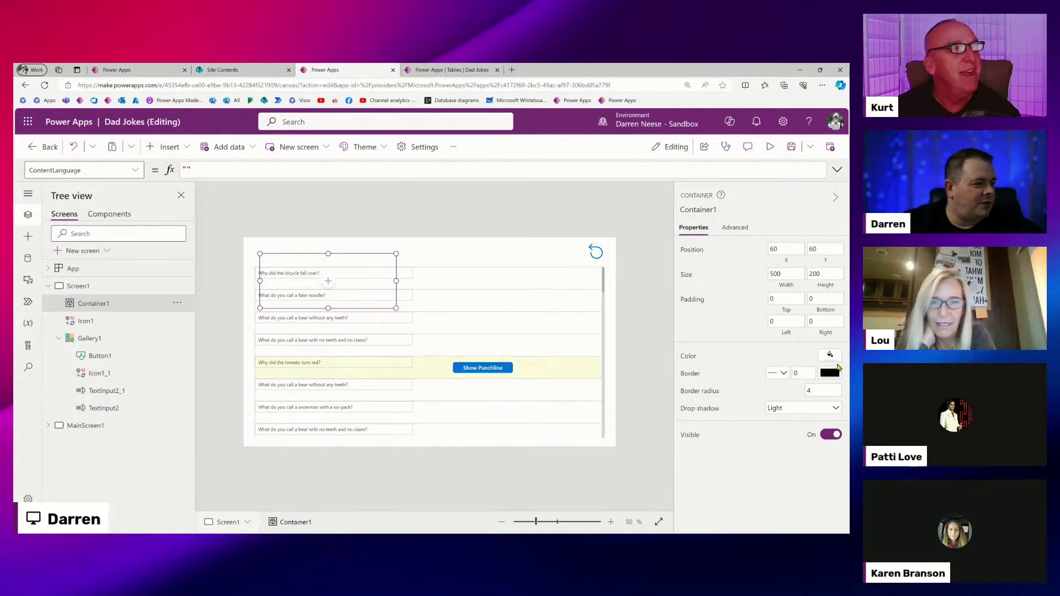
Fill the container with a dark blue theme color and move it over the middle of the gallery, about X 433, Y 322.
{"action": "left_click", "coordinate": [829, 354]}
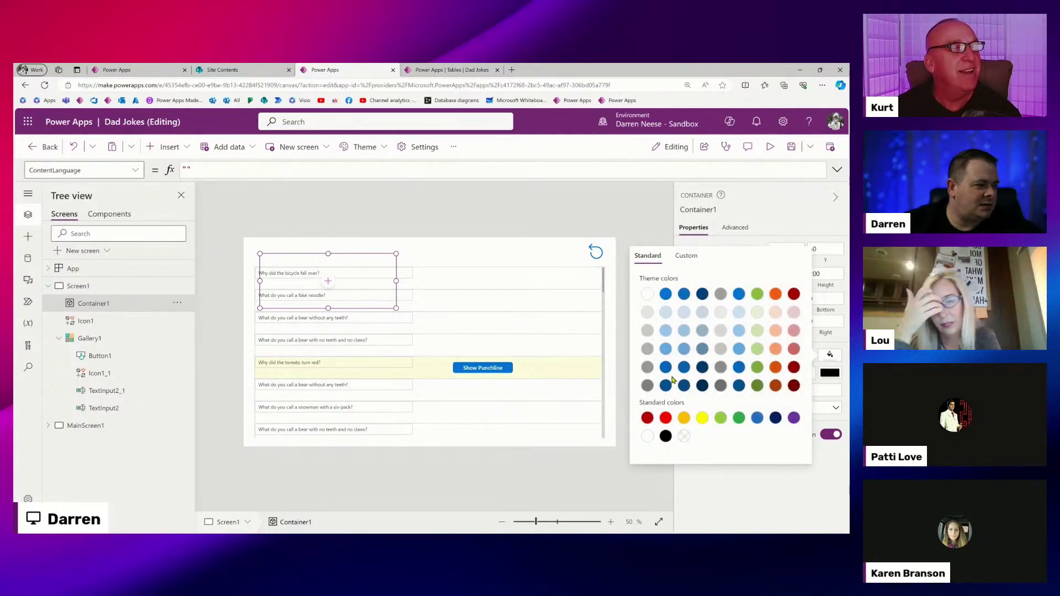
{"action": "left_click", "coordinate": [665, 367]}
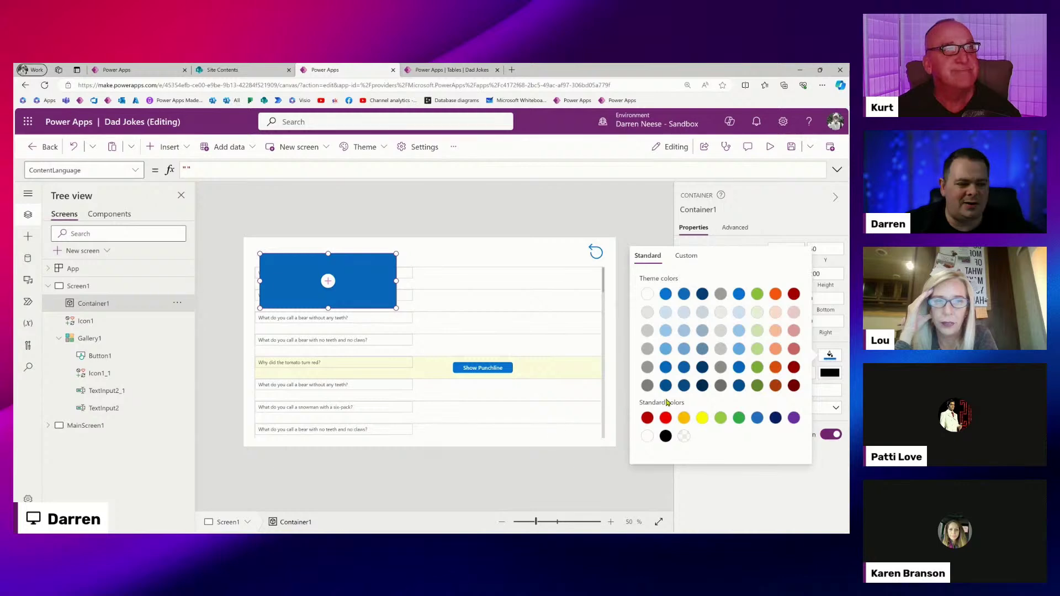
{"action": "left_click", "coordinate": [541, 186]}
{"action": "left_click", "coordinate": [382, 289]}
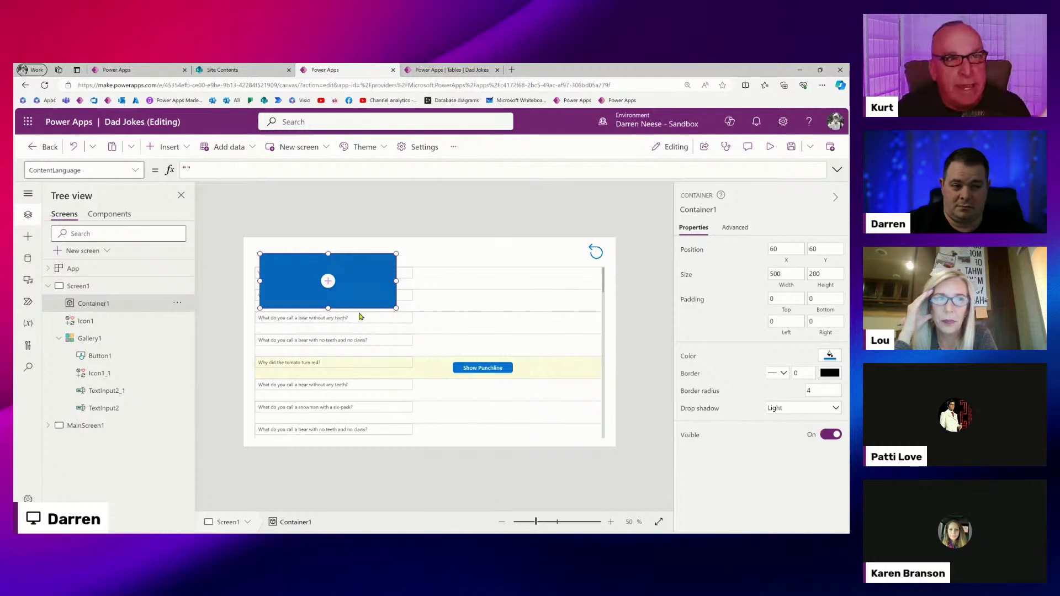
{"action": "left_click_drag", "start_coordinate": [361, 313], "coordinate": [456, 383]}
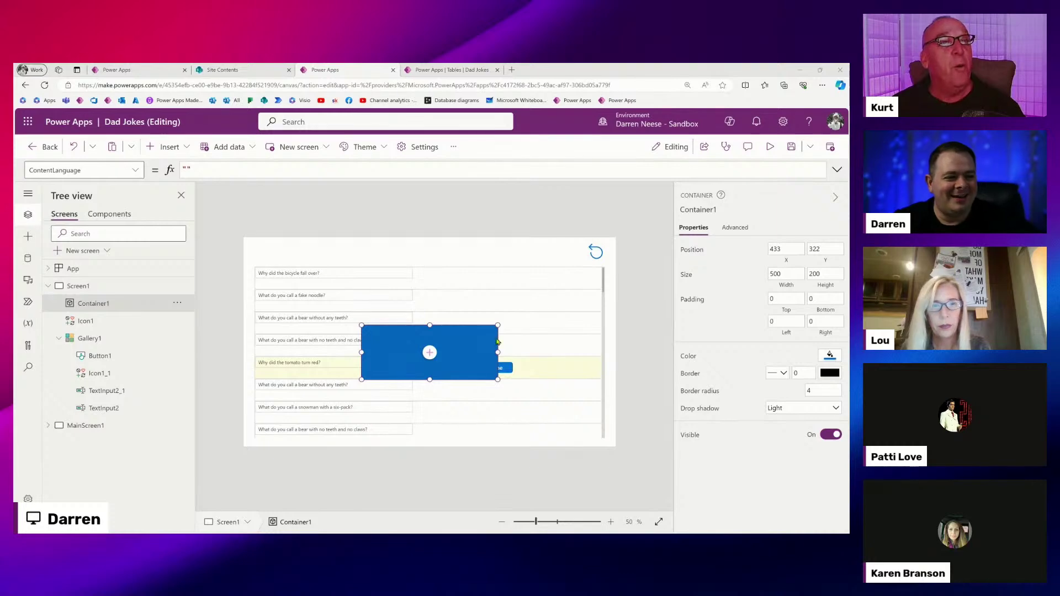
Insert a text label inside the blue container and set its text color to white.
{"action": "left_click", "coordinate": [180, 152]}
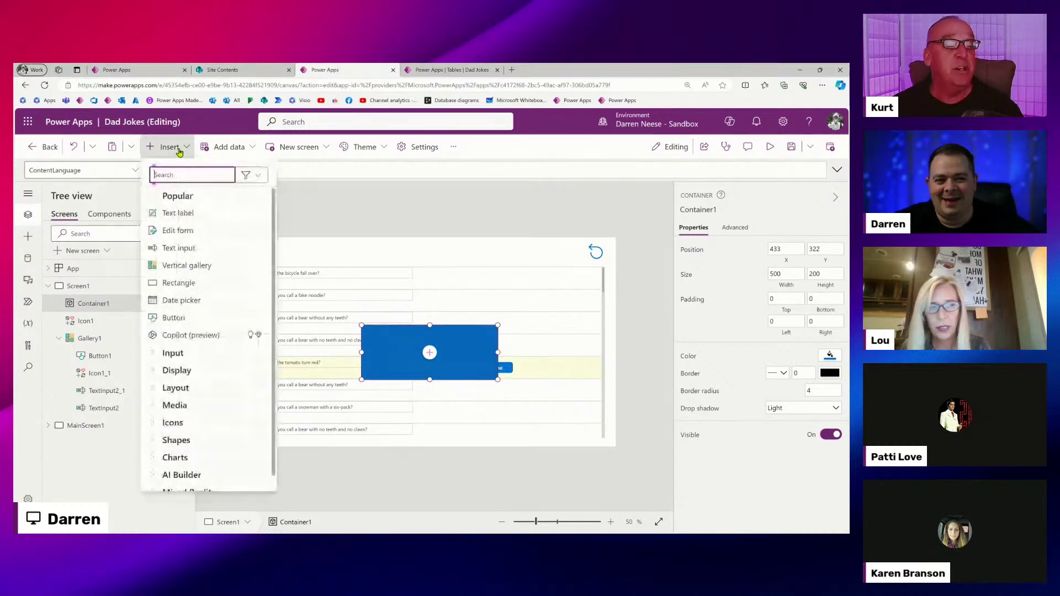
{"action": "left_click", "coordinate": [612, 505]}
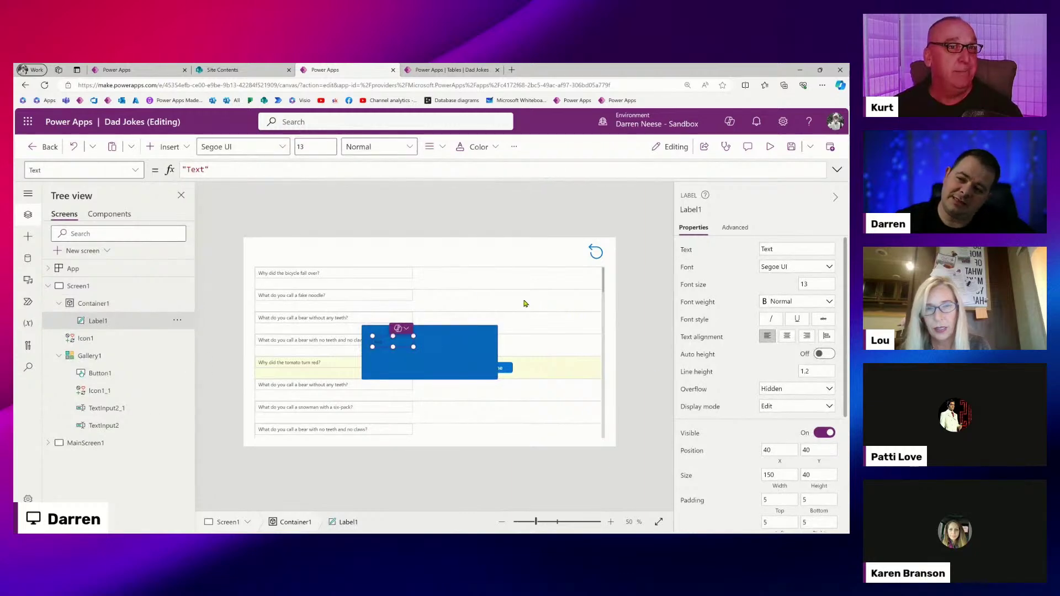
{"action": "scroll", "coordinate": [791, 412], "scroll_direction": "down", "scroll_amount": 3}
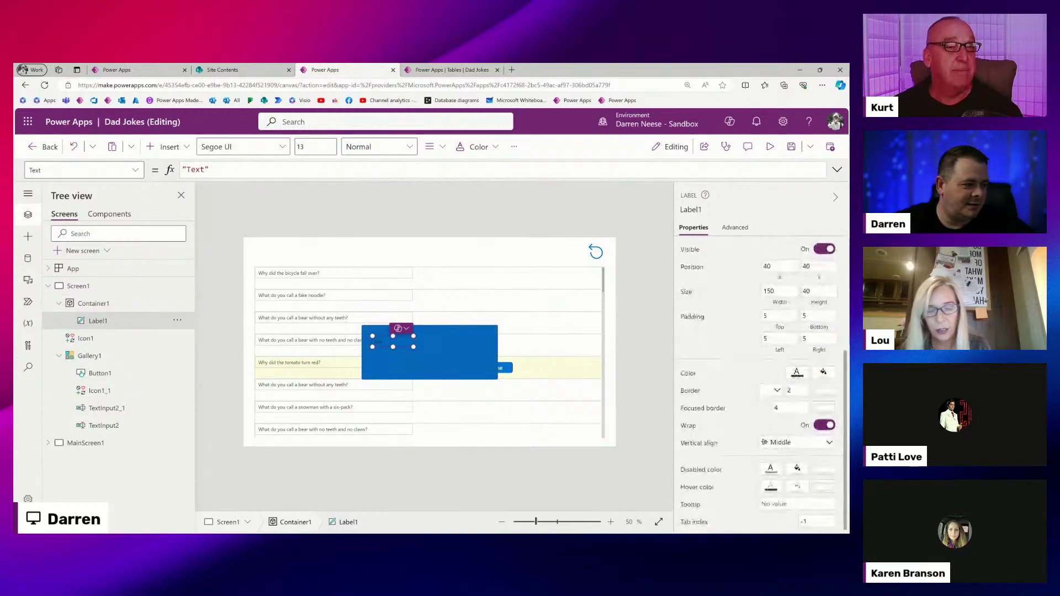
{"action": "left_click", "coordinate": [796, 374]}
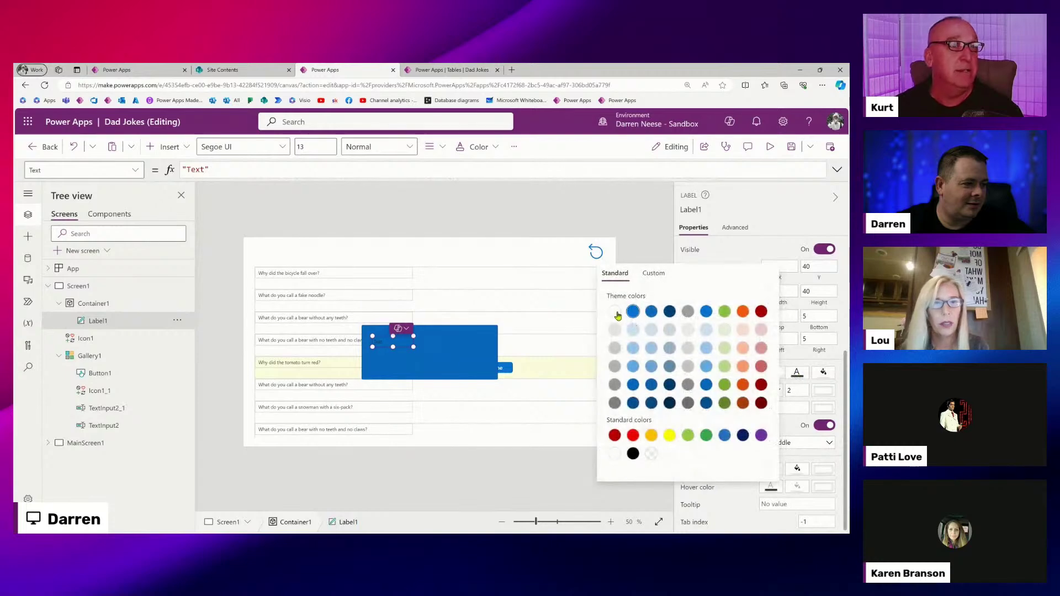
{"action": "left_click", "coordinate": [614, 311]}
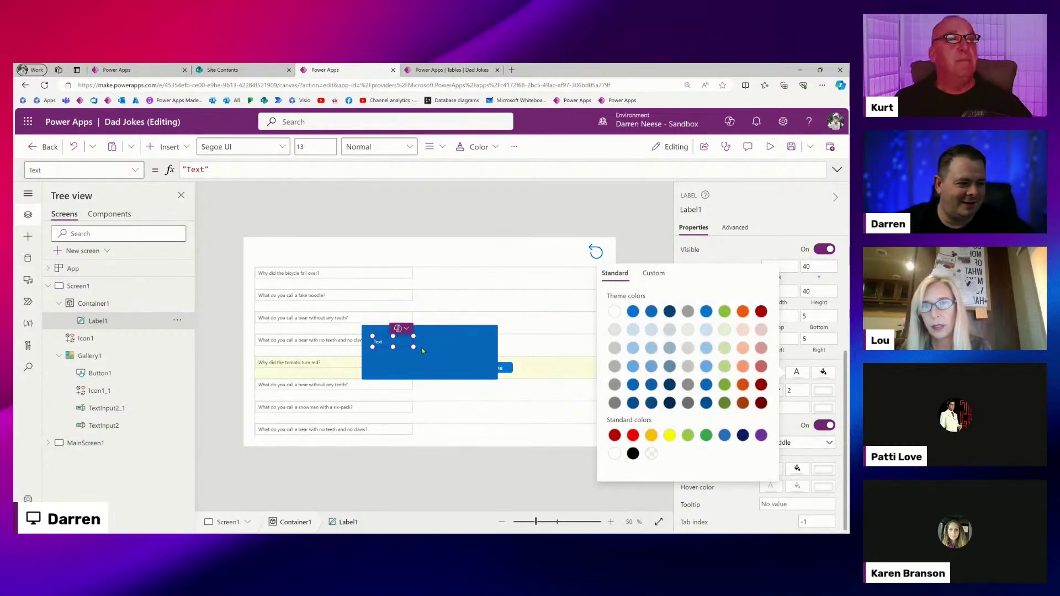
Set the label's font size to 20 and enlarge the label to about 416 by 128.
{"action": "scroll", "coordinate": [839, 334], "scroll_direction": "up", "scroll_amount": 5}
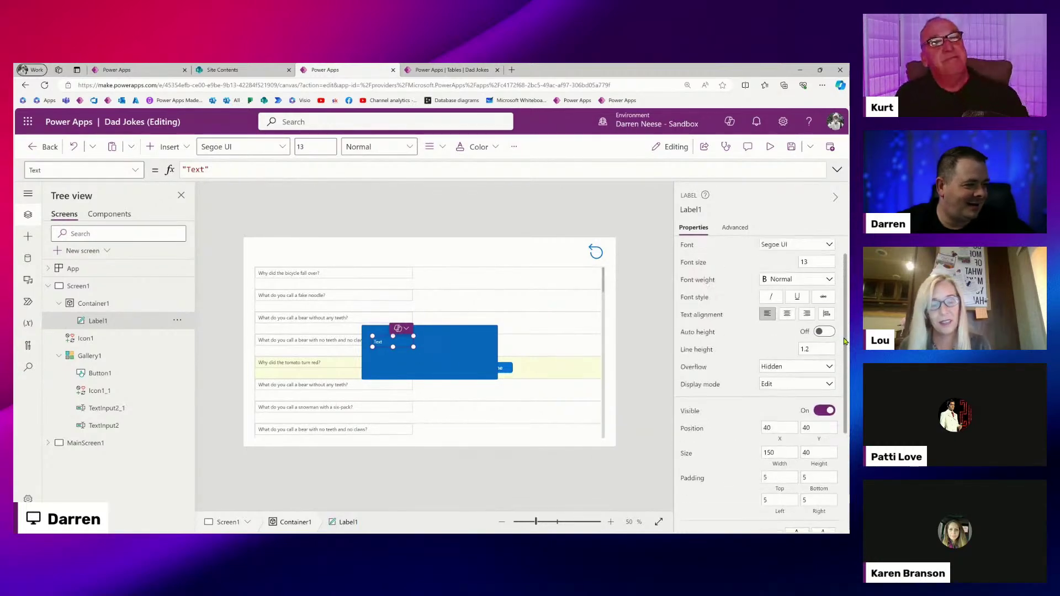
{"action": "left_click", "coordinate": [817, 284]}
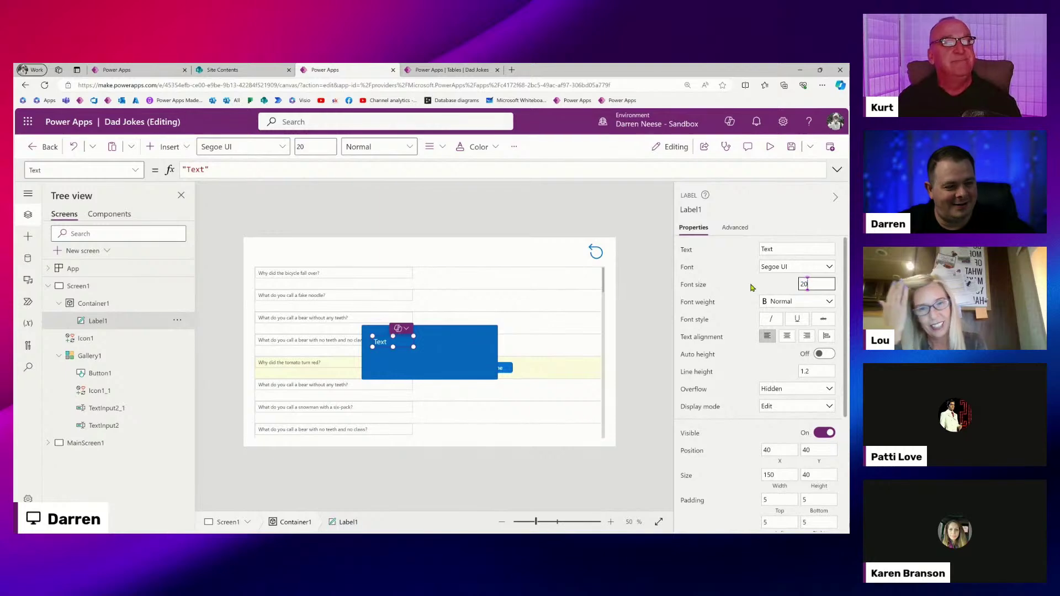
{"action": "left_click", "coordinate": [414, 347]}
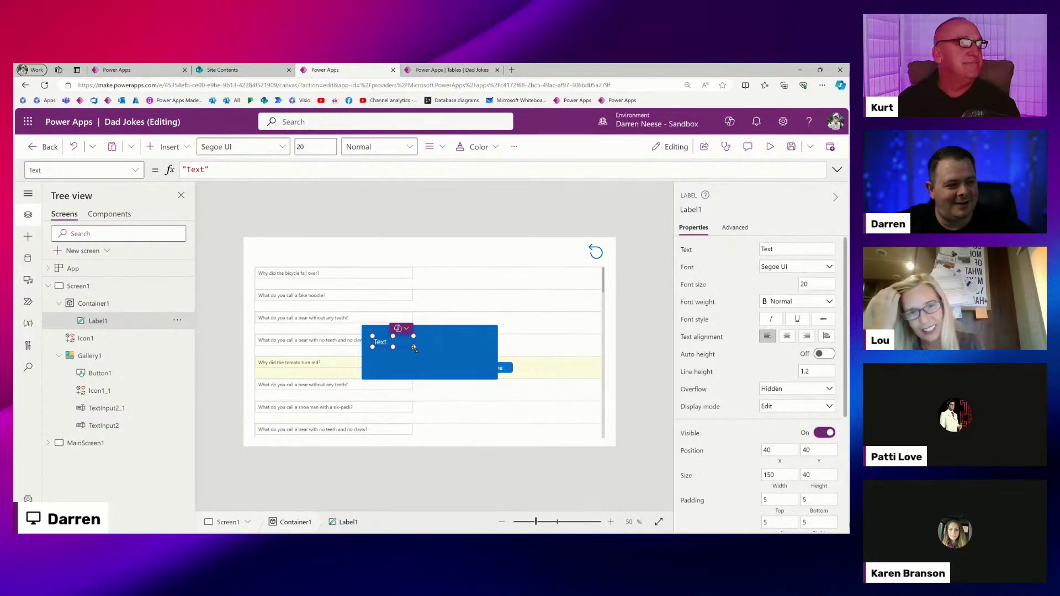
{"action": "left_click_drag", "start_coordinate": [414, 348], "coordinate": [484, 371]}
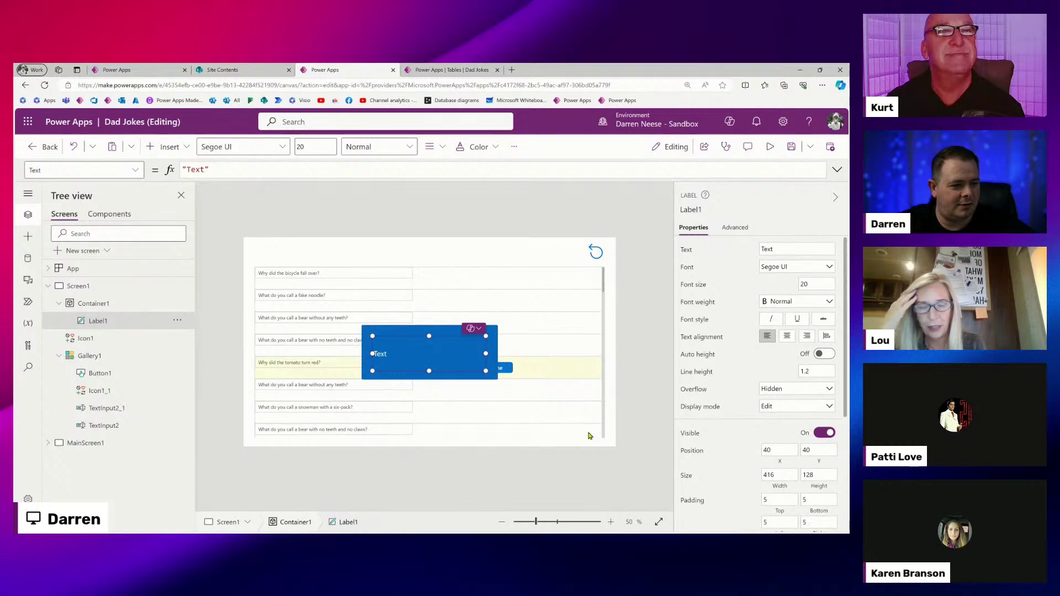
Check the name of the jokes gallery for use in the label's formula.
{"action": "left_click", "coordinate": [594, 293]}
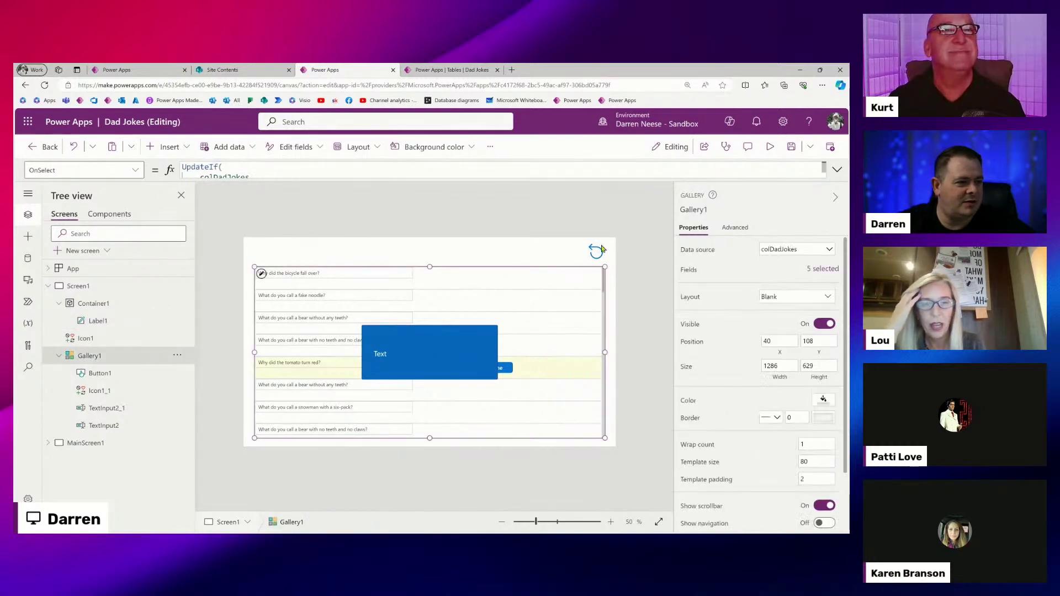
{"action": "left_click", "coordinate": [694, 210]}
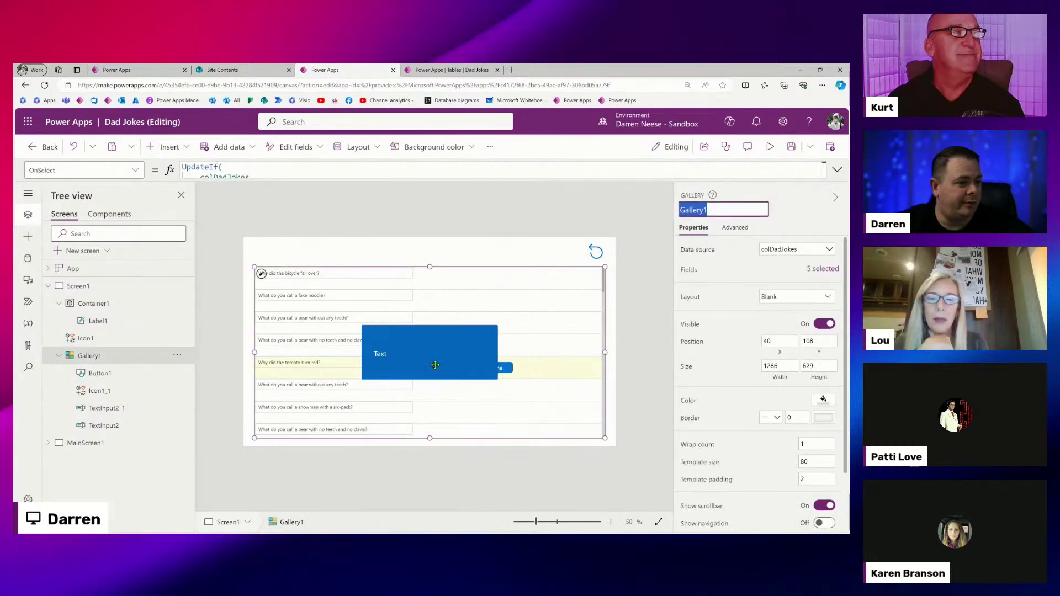
{"action": "left_click", "coordinate": [391, 357]}
{"action": "left_click", "coordinate": [651, 364]}
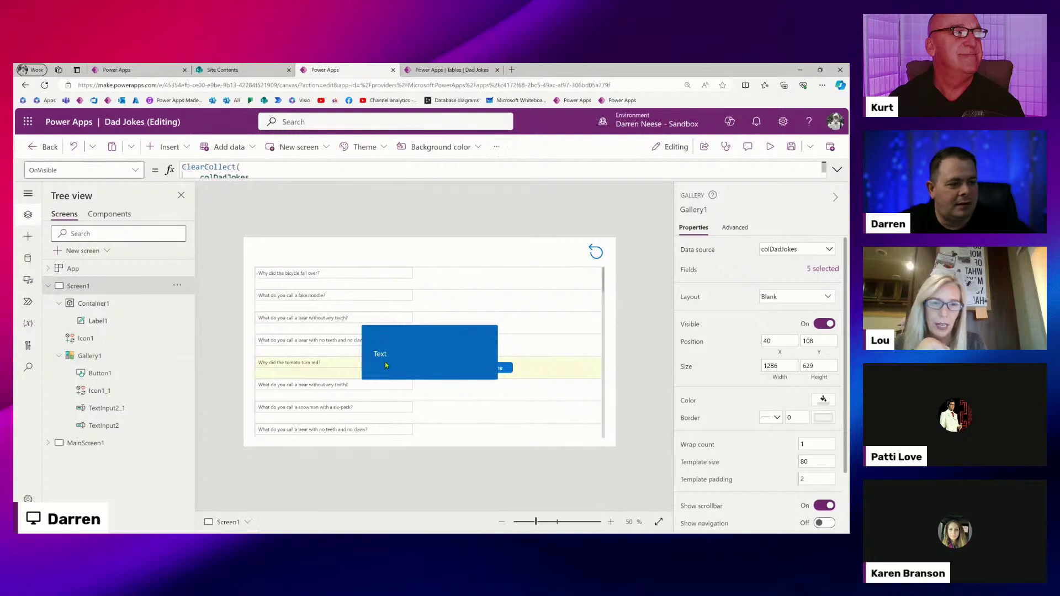
Nudge the label to about X 33, Y 27 and set its Text formula to Gallery1.Selected.Punchline.
{"action": "left_click", "coordinate": [382, 355]}
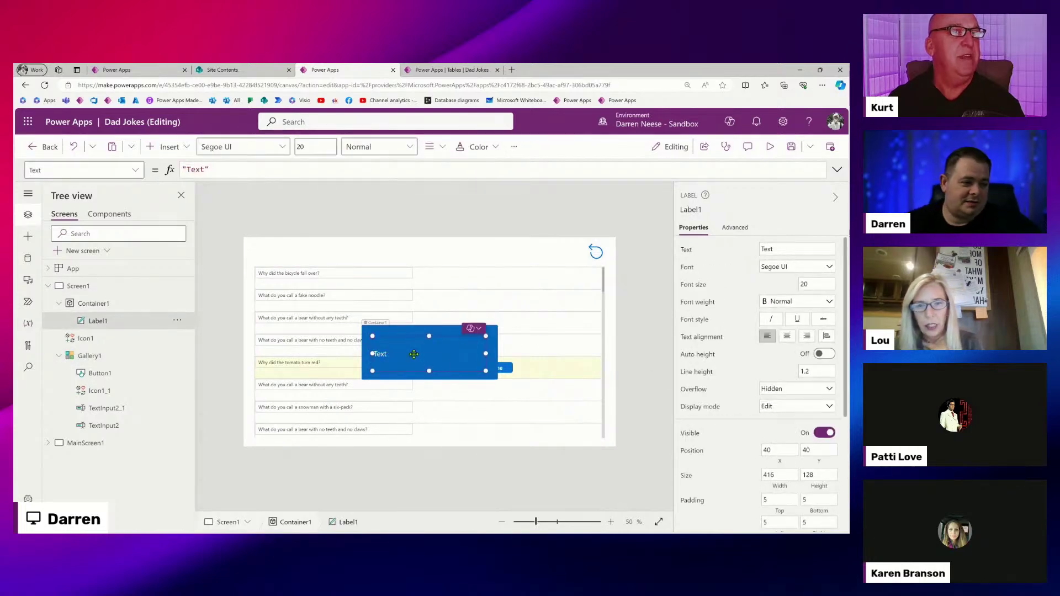
{"action": "mouse_move", "coordinate": [447, 351]}
{"action": "left_mouse_down"}
{"action": "mouse_move", "coordinate": [438, 346]}
{"action": "mouse_move", "coordinate": [439, 358]}
{"action": "mouse_move", "coordinate": [440, 347]}
{"action": "left_mouse_up"}
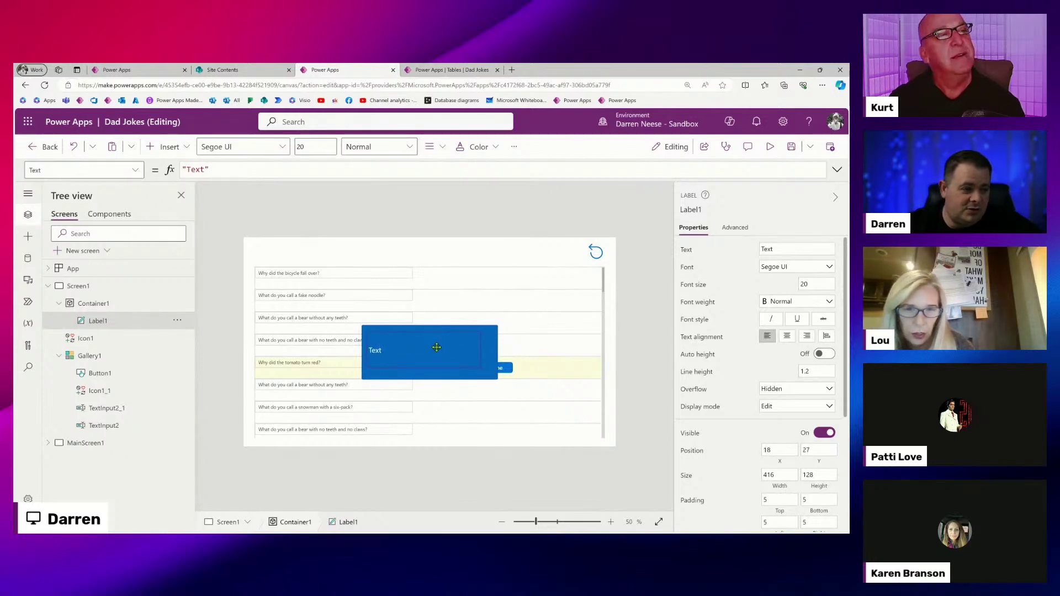
{"action": "left_click", "coordinate": [282, 171]}
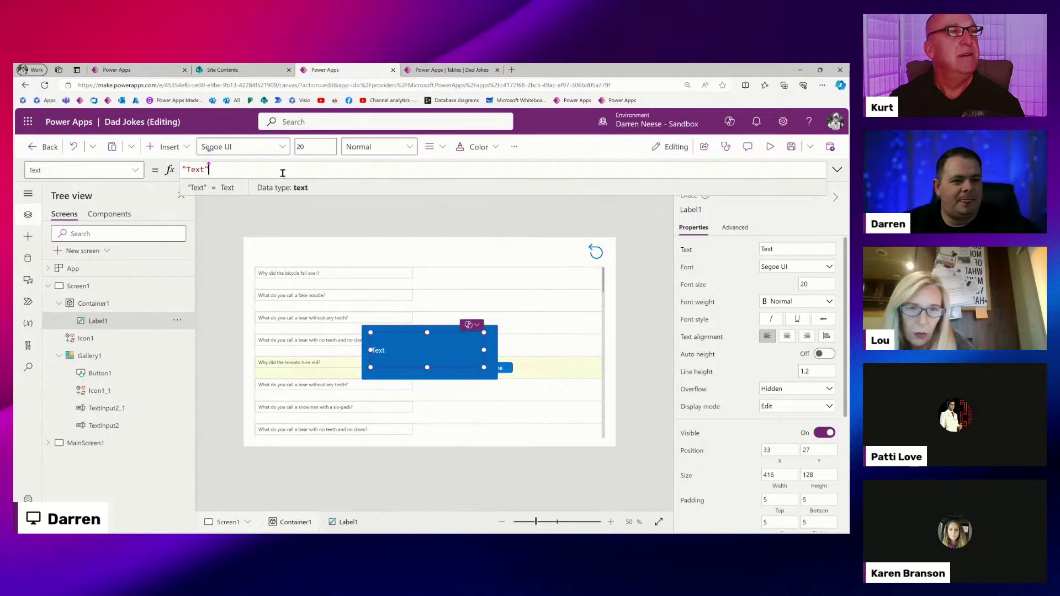
{"action": "left_click_drag", "start_coordinate": [281, 171], "coordinate": [106, 165]}
{"action": "type", "text": "Gallery1.Sel"}
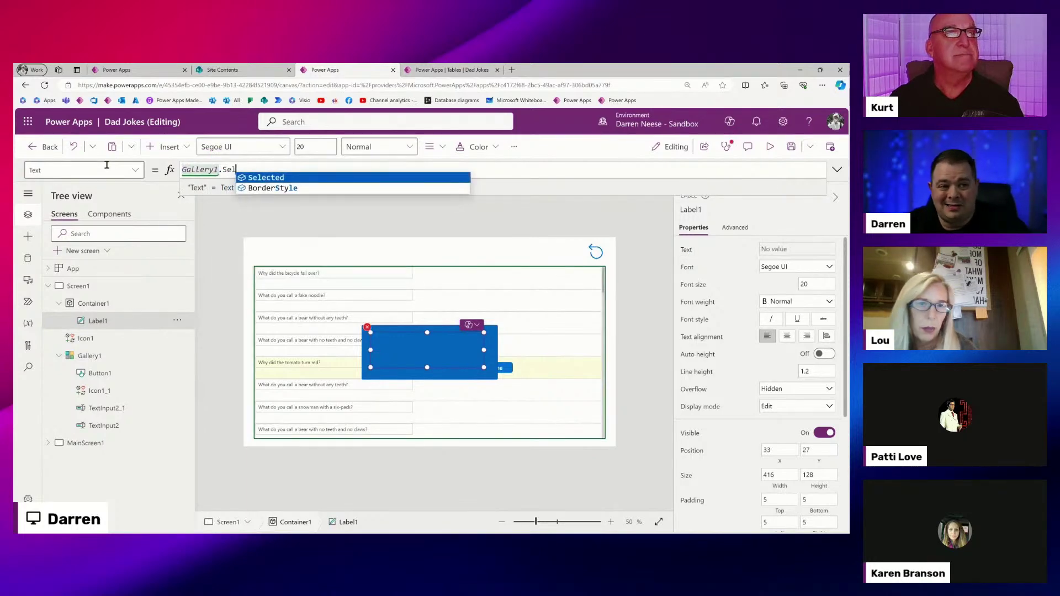
{"action": "key", "text": "Tab"}
{"action": "type", "text": "."}
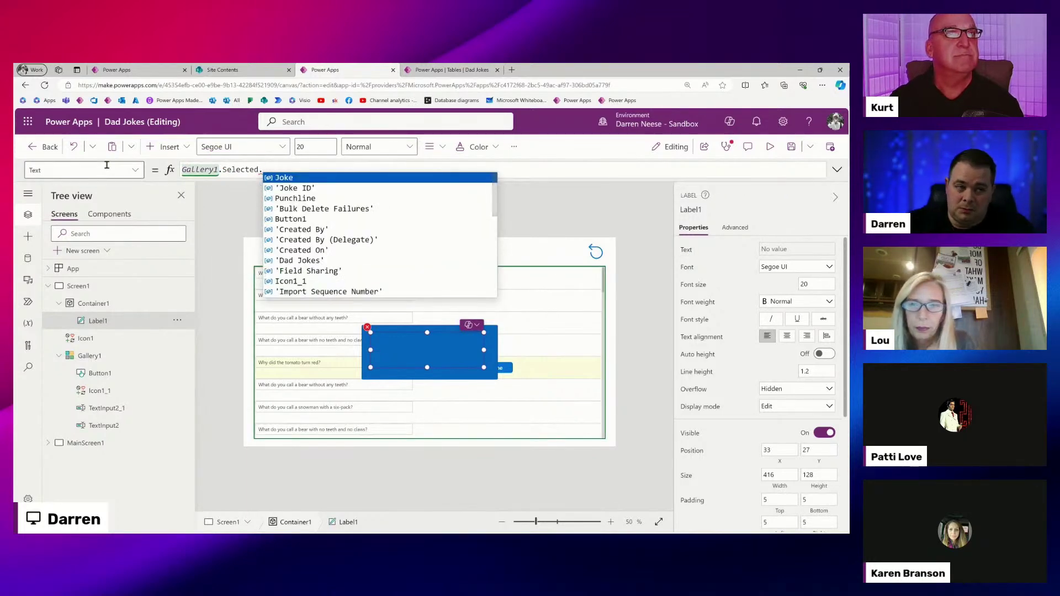
{"action": "key", "text": "Down"}
{"action": "key", "text": "Down"}
{"action": "key", "text": "Tab"}
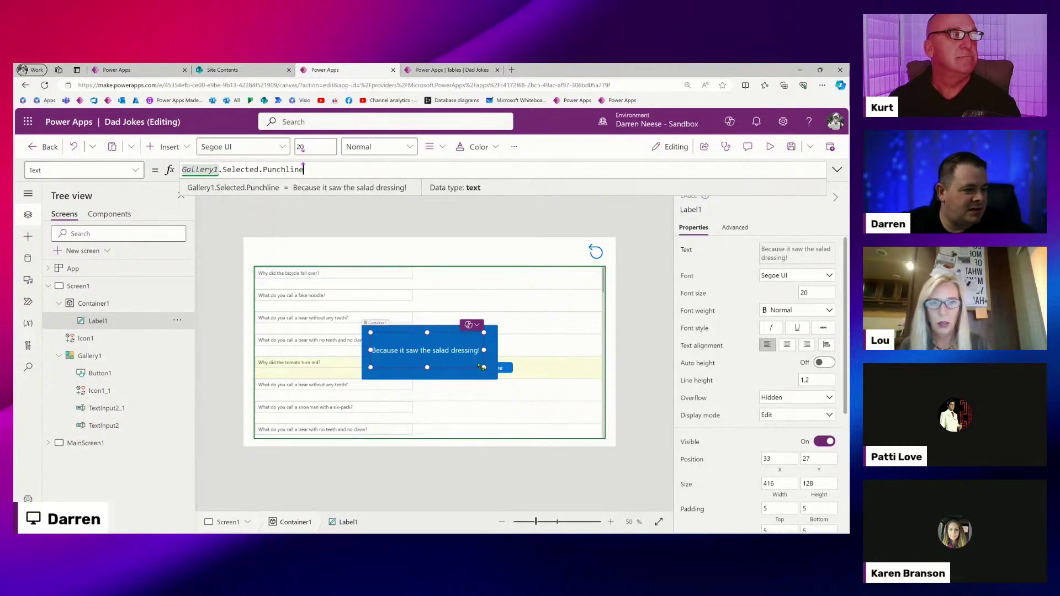
Stretch the label to fill the whole container at 500 by 200 and center its text horizontally.
{"action": "left_click_drag", "start_coordinate": [484, 366], "coordinate": [504, 386]}
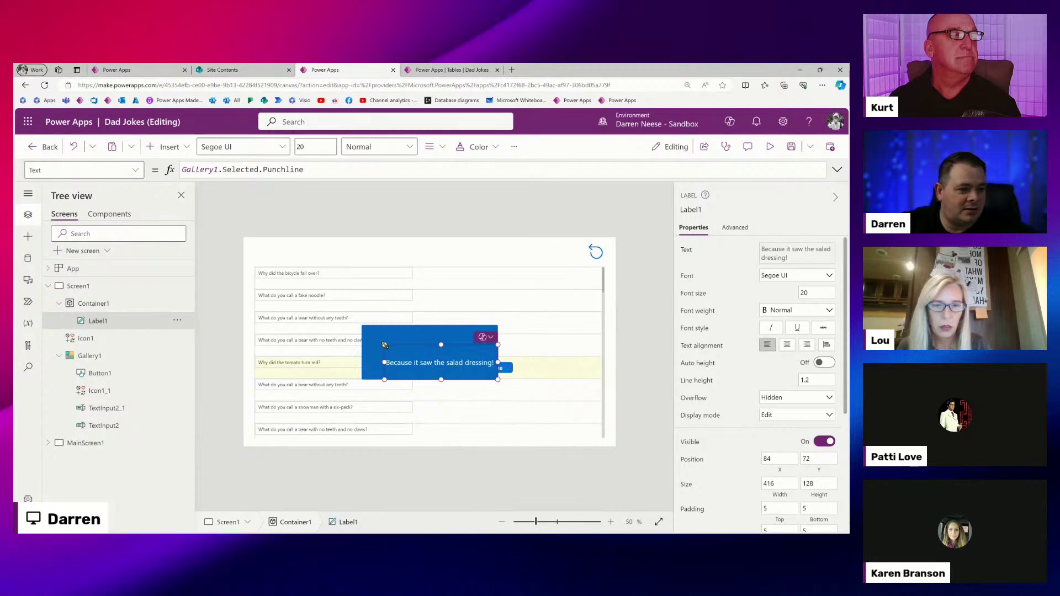
{"action": "left_click_drag", "start_coordinate": [370, 334], "coordinate": [331, 313]}
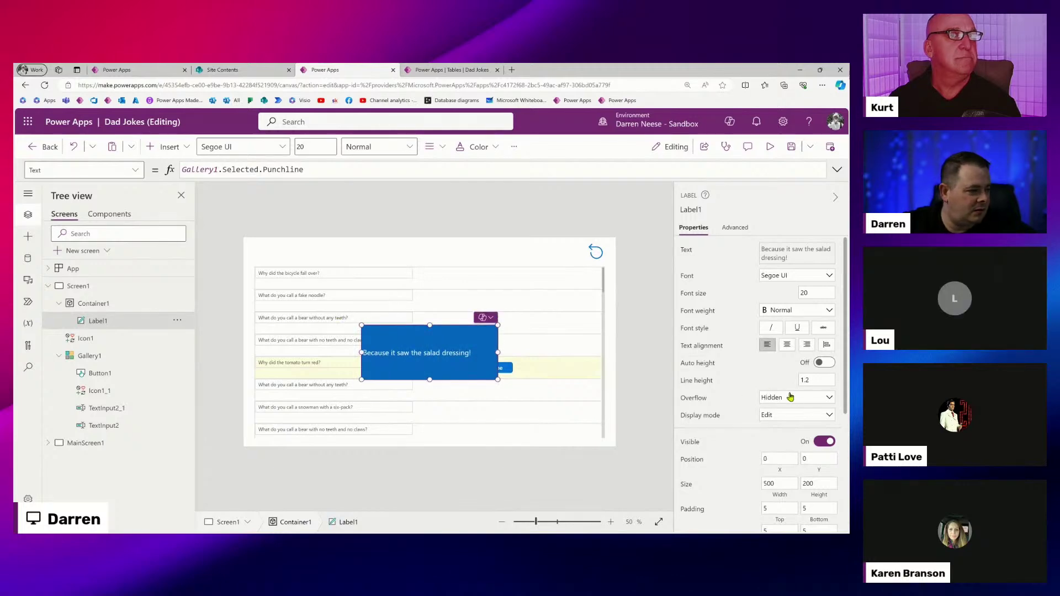
{"action": "scroll", "coordinate": [790, 397], "scroll_direction": "down", "scroll_amount": 4}
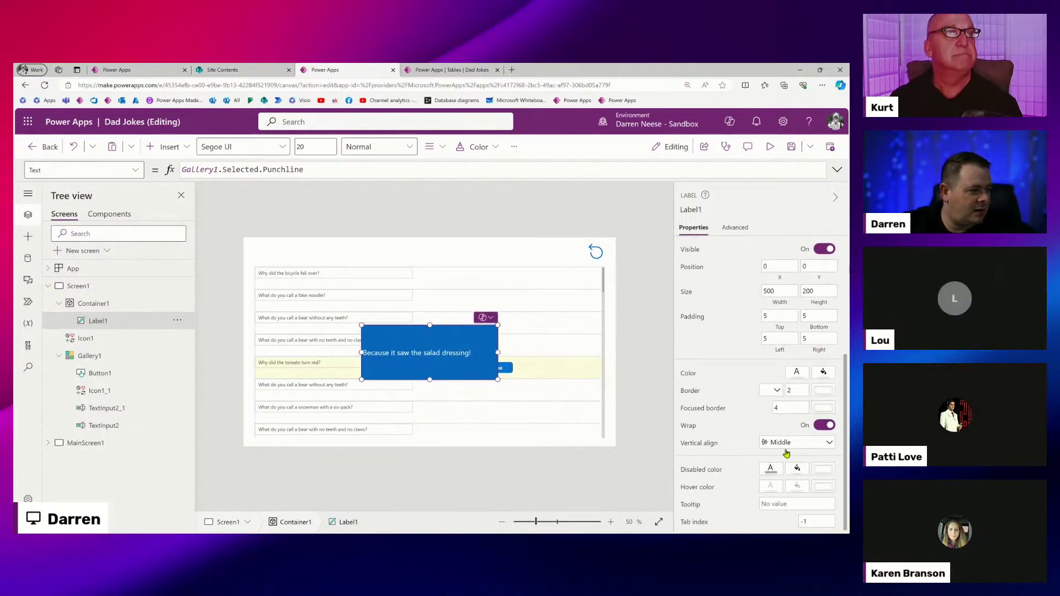
{"action": "scroll", "coordinate": [789, 419], "scroll_direction": "up", "scroll_amount": 4}
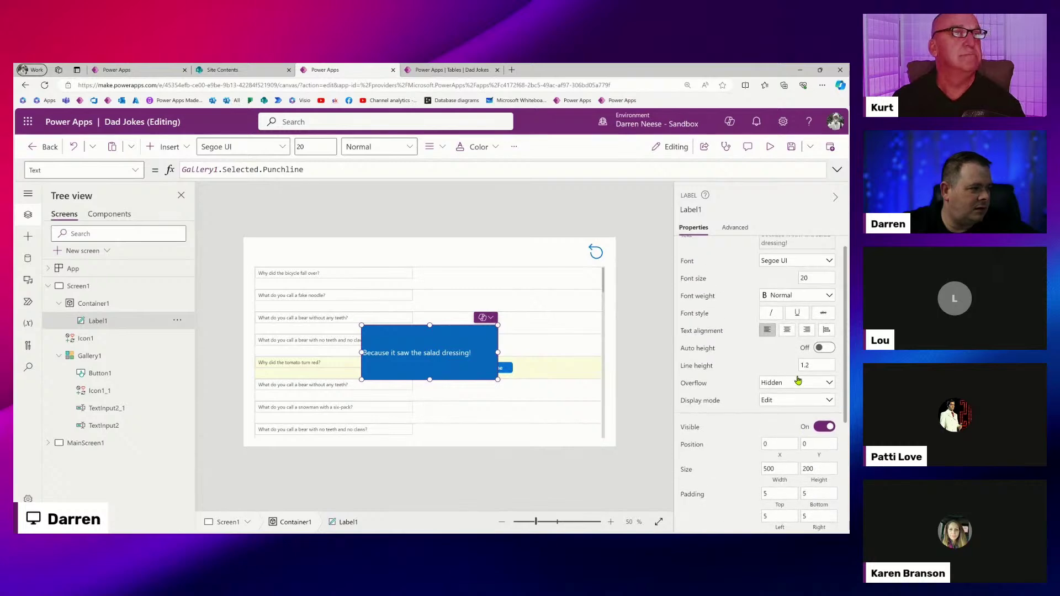
{"action": "left_click", "coordinate": [786, 330]}
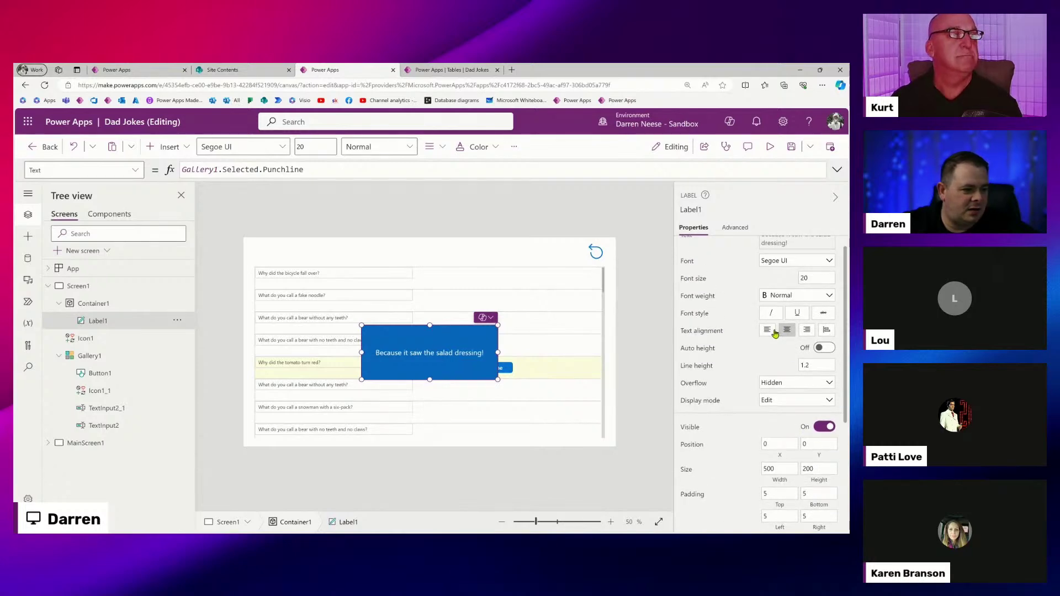
{"action": "scroll", "coordinate": [789, 387], "scroll_direction": "down", "scroll_amount": 2}
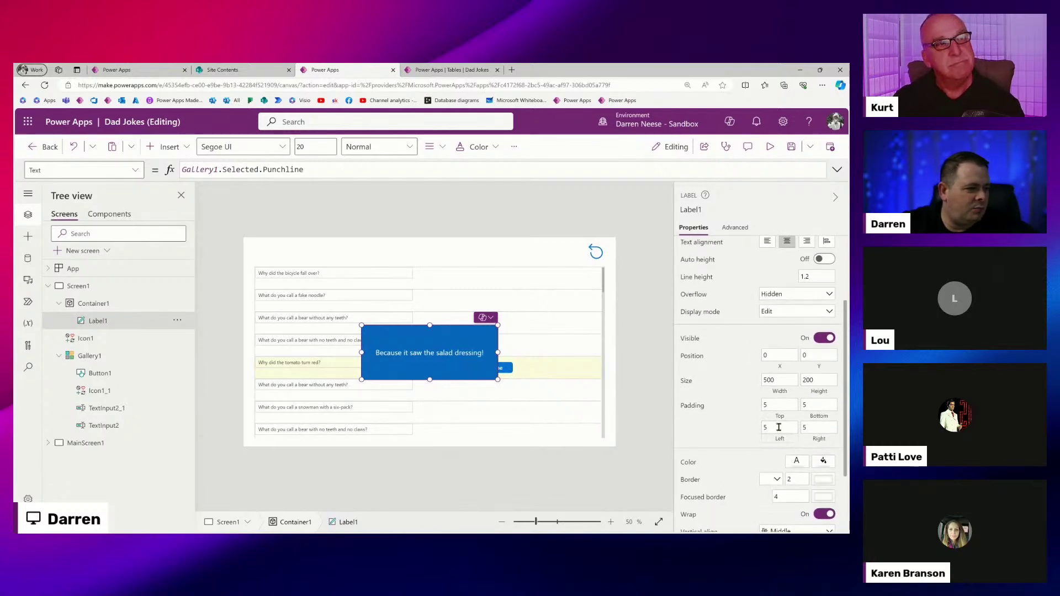
Set the punchline label's padding to 20 on all four sides.
{"action": "double_click", "coordinate": [779, 427]}
{"action": "type", "text": "20"}
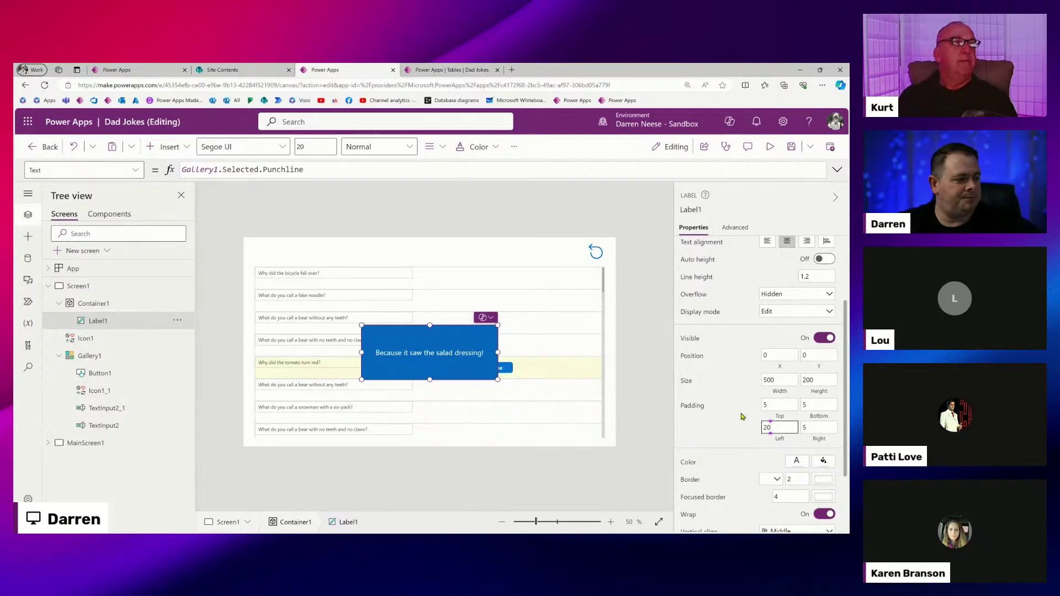
{"action": "left_click_drag", "start_coordinate": [778, 404], "coordinate": [717, 409]}
{"action": "type", "text": "20"}
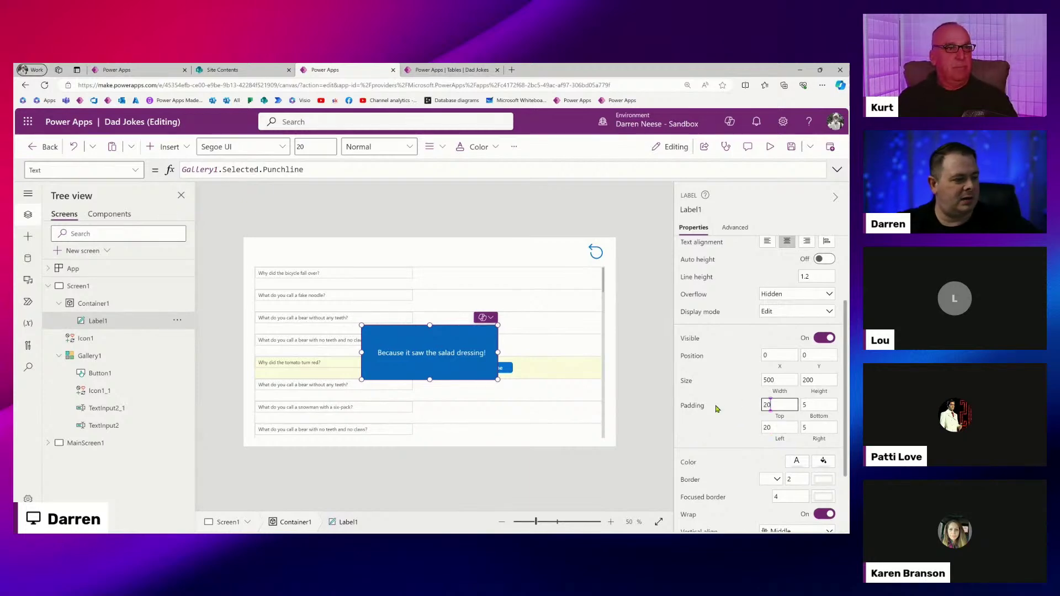
{"action": "key", "text": "Tab"}
{"action": "type", "text": "20"}
{"action": "key", "text": "Tab"}
{"action": "key", "text": "Tab"}
{"action": "type", "text": "20"}
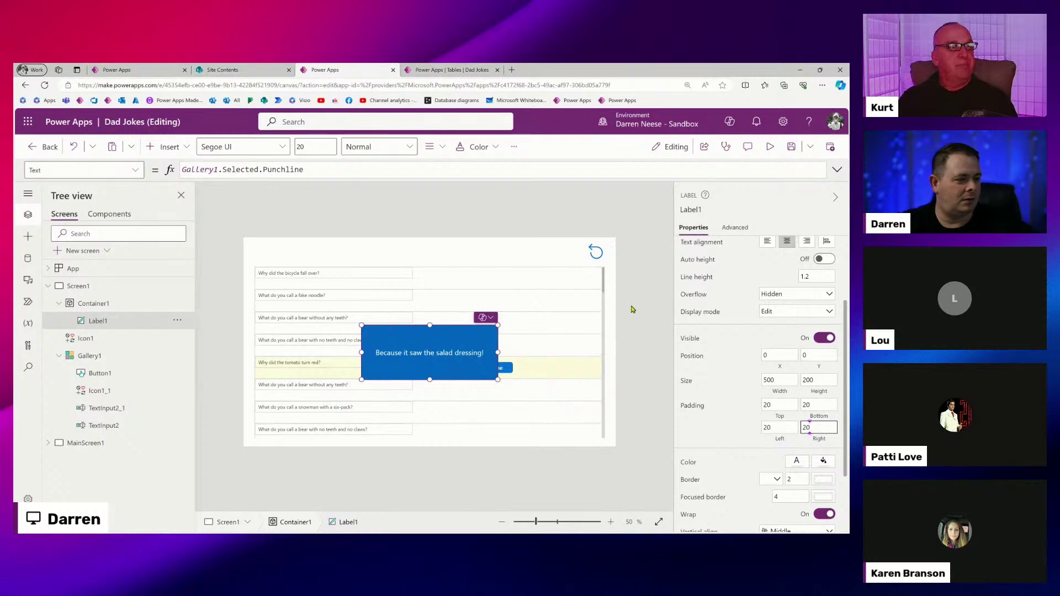
{"action": "left_click", "coordinate": [642, 291]}
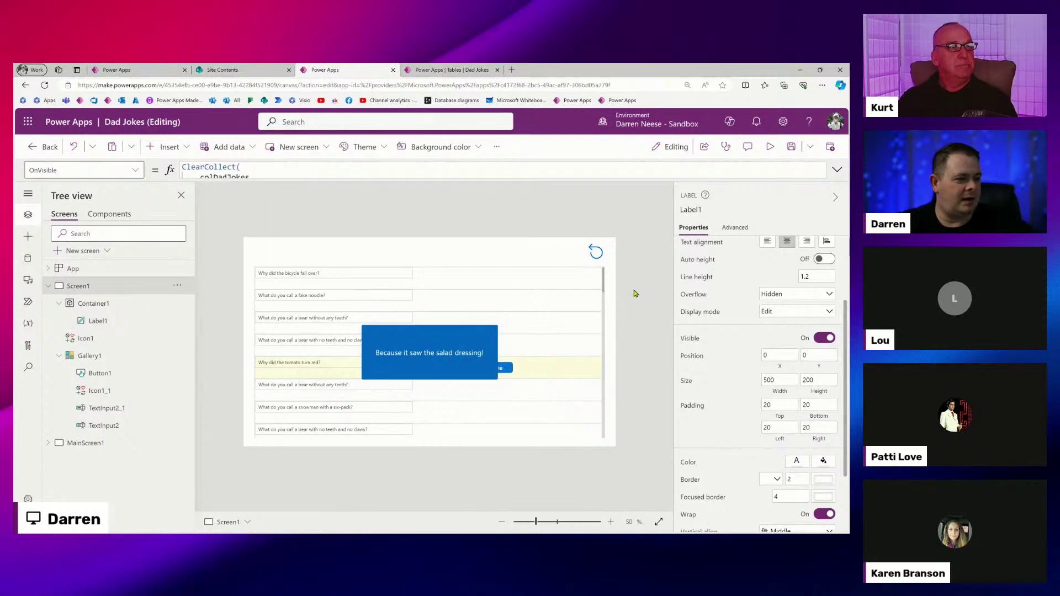
Replace the label's OnSelect value with a Patch call targeting Gallery1.Selected in colDadJokes.
{"action": "left_click", "coordinate": [428, 355]}
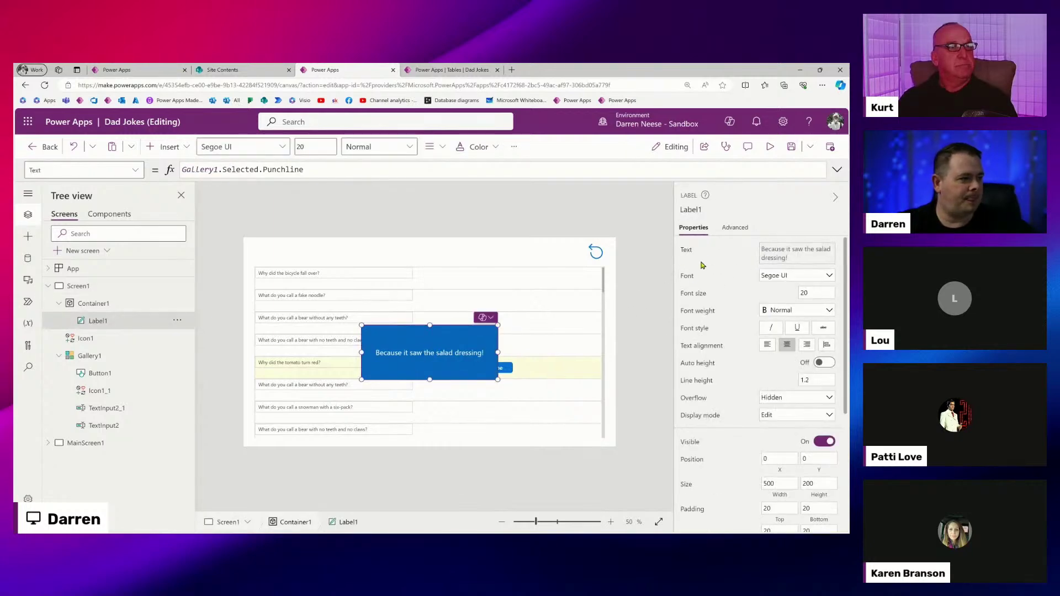
{"action": "left_click", "coordinate": [736, 227]}
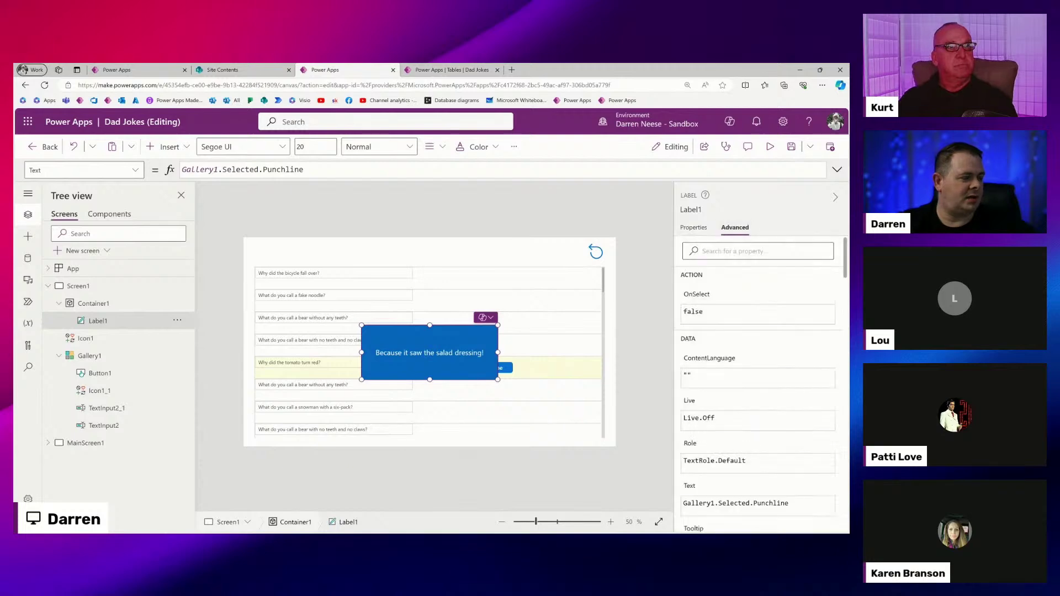
{"action": "left_click", "coordinate": [699, 294]}
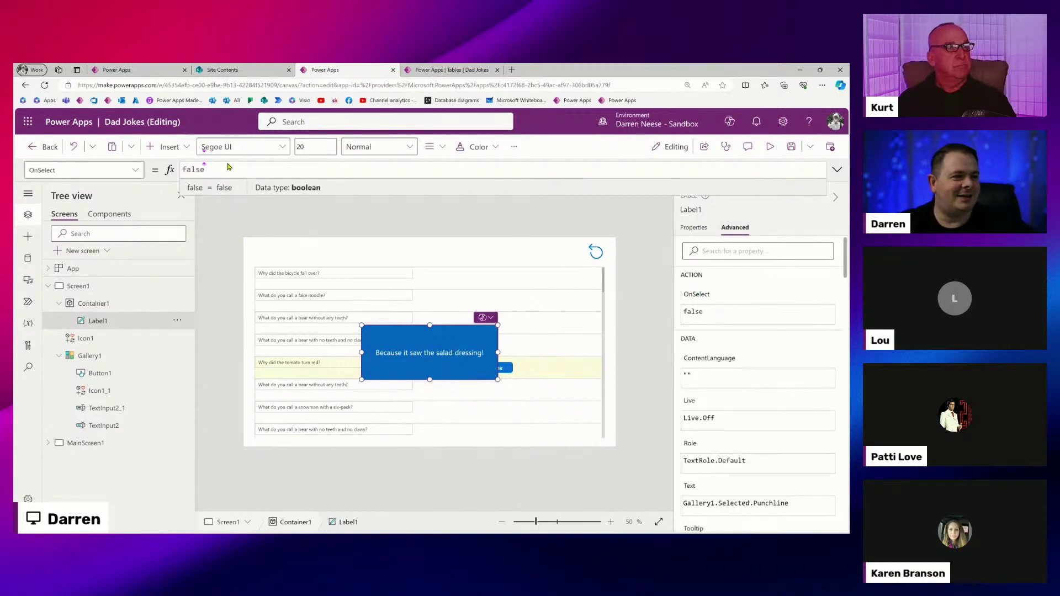
{"action": "left_click_drag", "start_coordinate": [222, 166], "coordinate": [123, 159]}
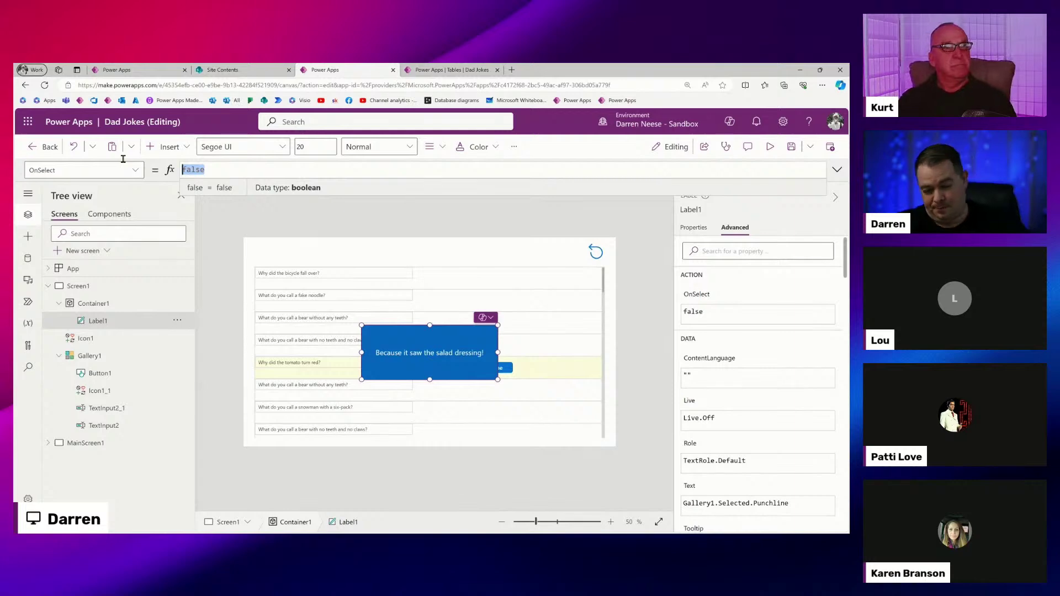
{"action": "type", "text": "Patch()"}
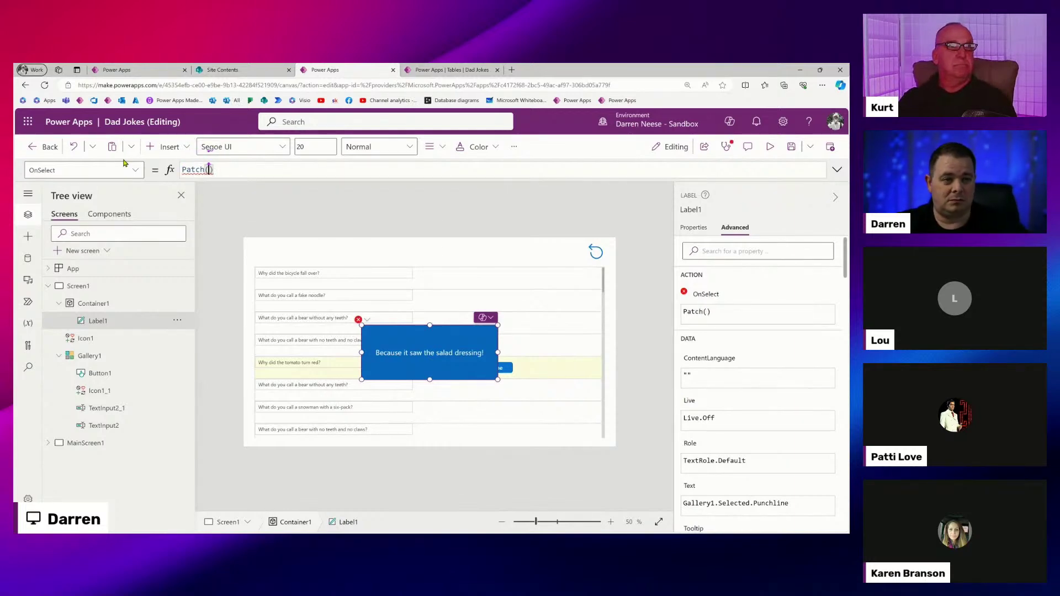
{"action": "key", "text": "Left"}
{"action": "type", "text": "col"}
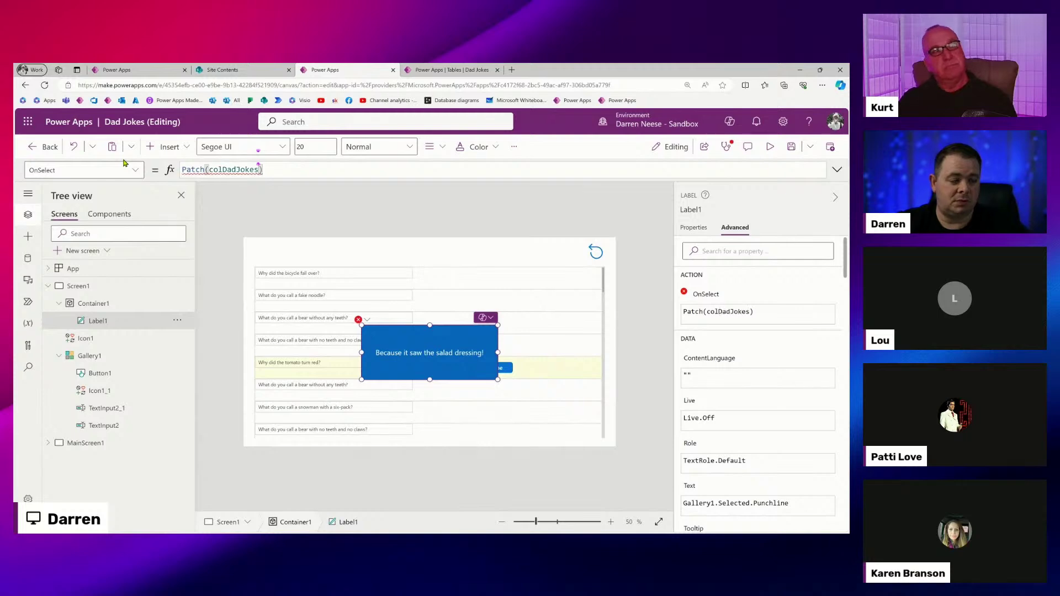
{"action": "type", "text": ", "}
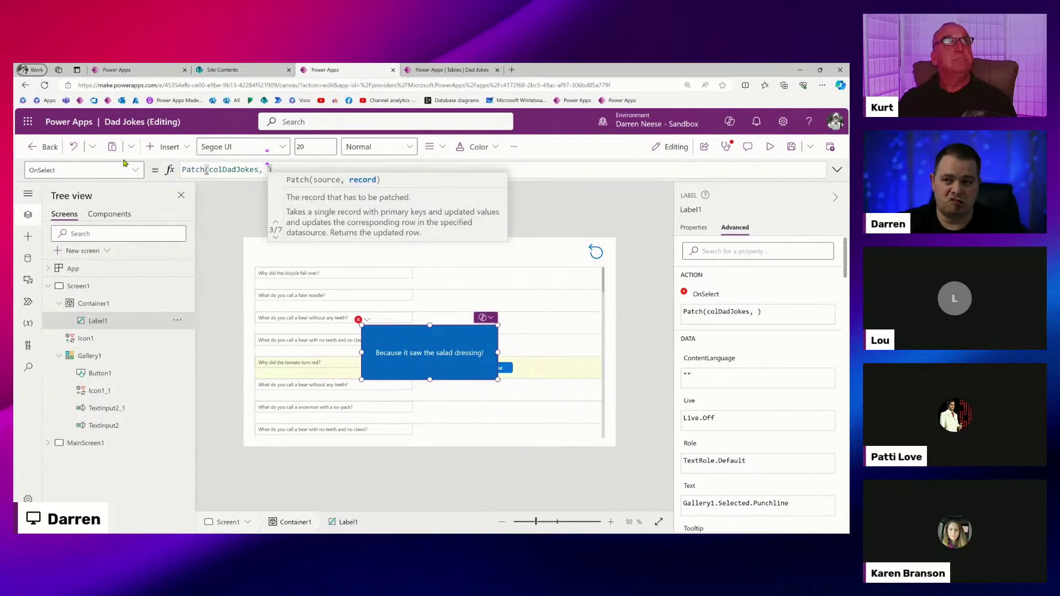
{"action": "type", "text": "Gallery1.S"}
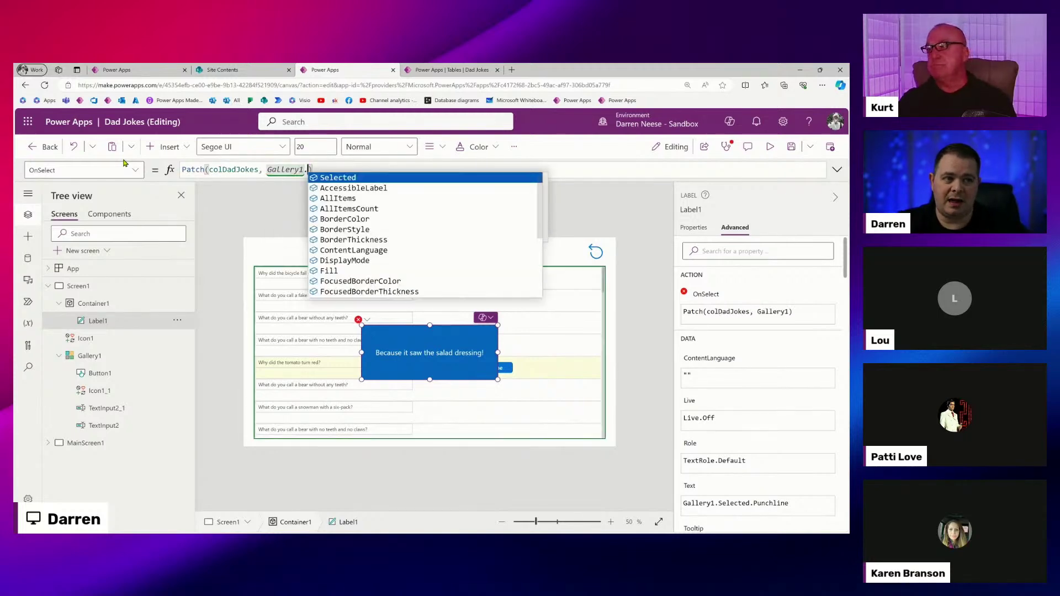
{"action": "key", "text": "Tab"}
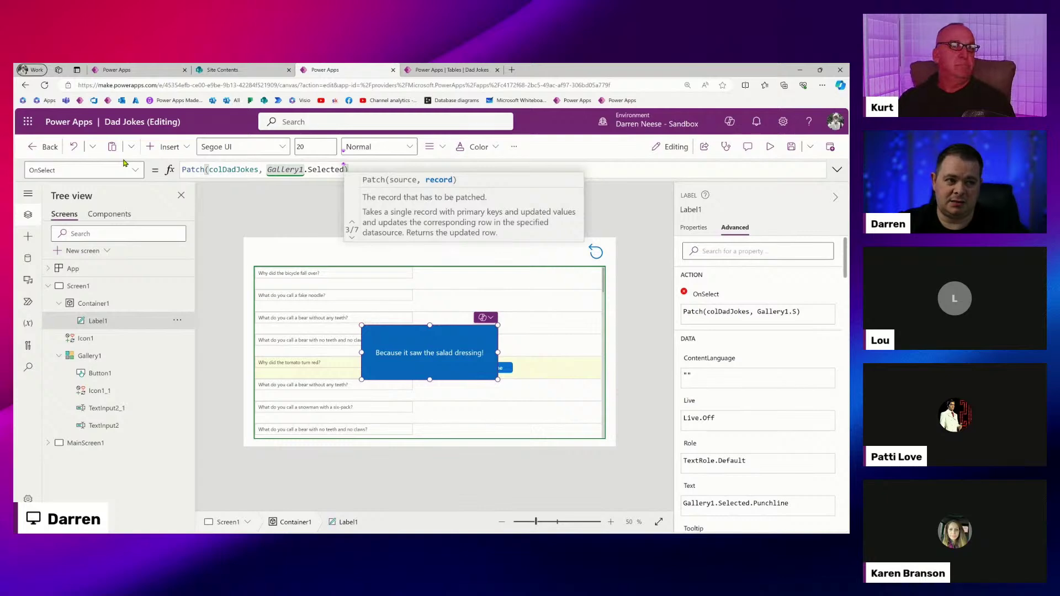
Complete the label's Patch formula with the update record {ShowPunchline: false}.
{"action": "type", "text": ", {s"}
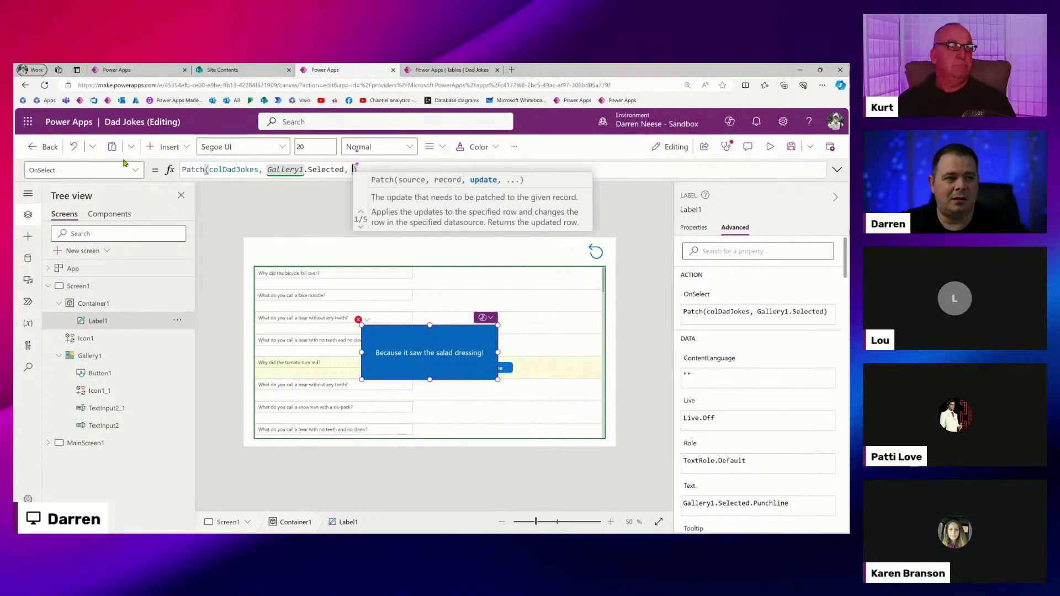
{"action": "type", "text": "how"}
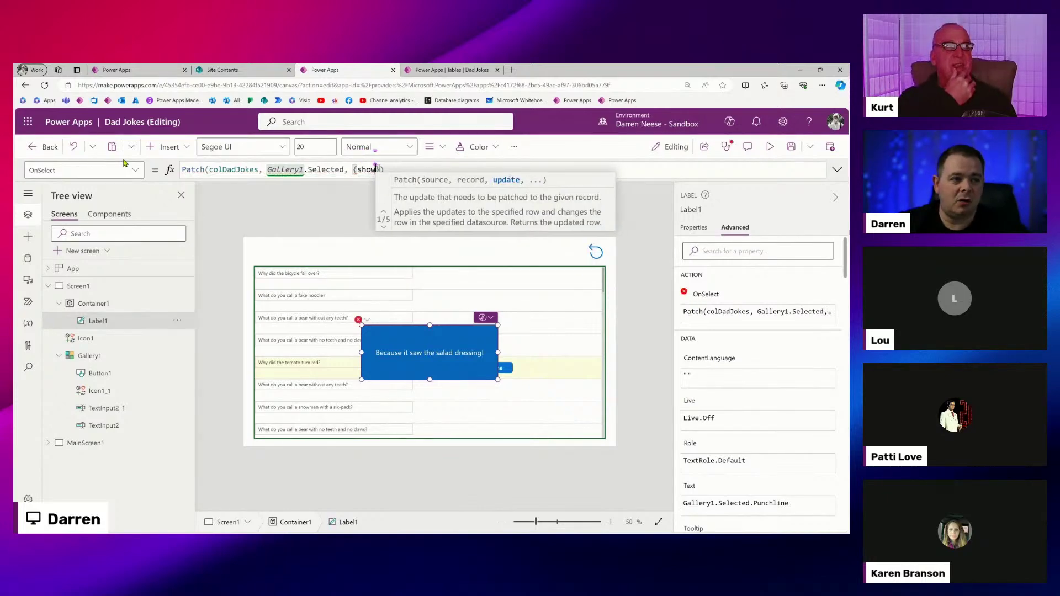
{"action": "key", "text": "Tab"}
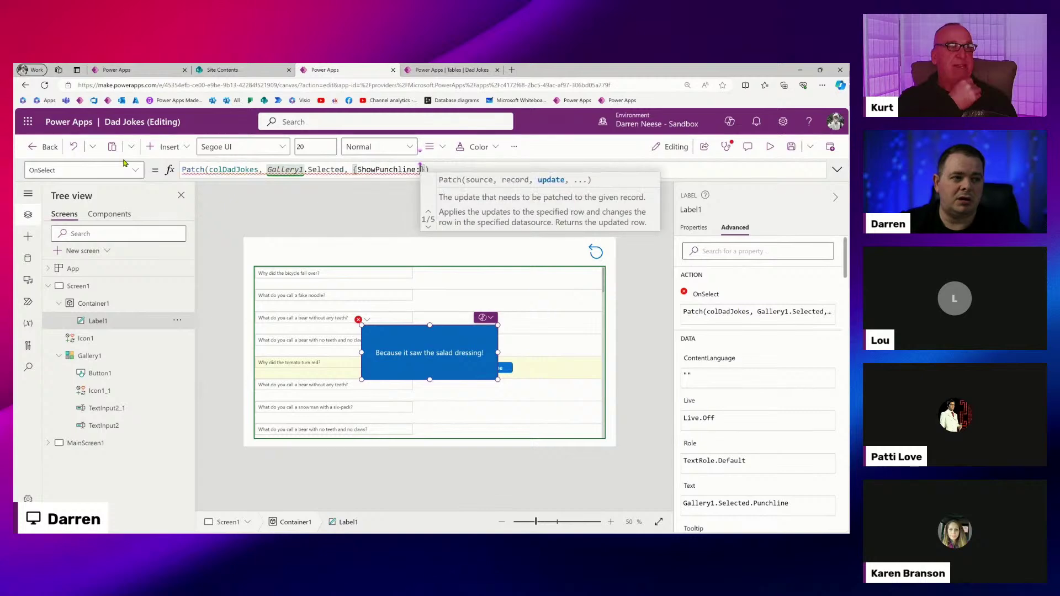
{"action": "type", "text": "false"}
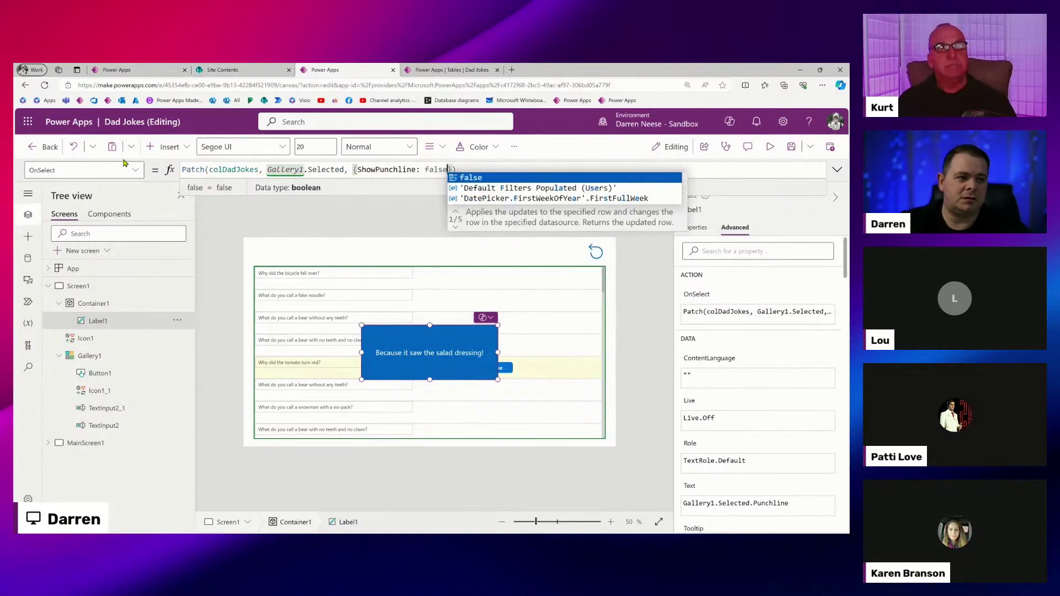
{"action": "left_click", "coordinate": [662, 304]}
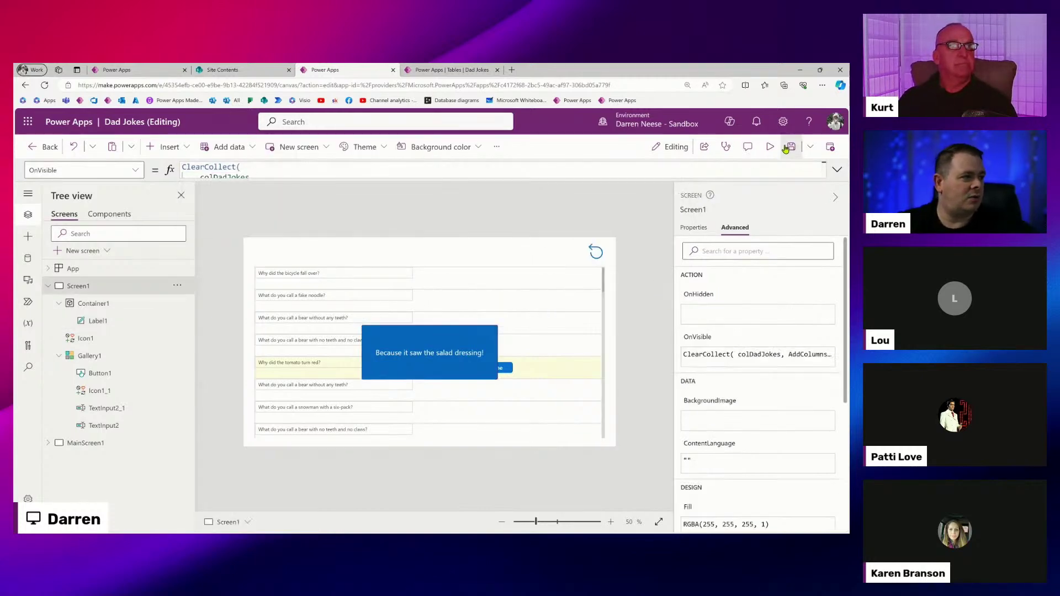
Preview the app as an Apple iPhone X and a rotated Apple iPad 10.2" to check the pop-up's placement, and return to editing.
{"action": "left_click", "coordinate": [769, 146]}
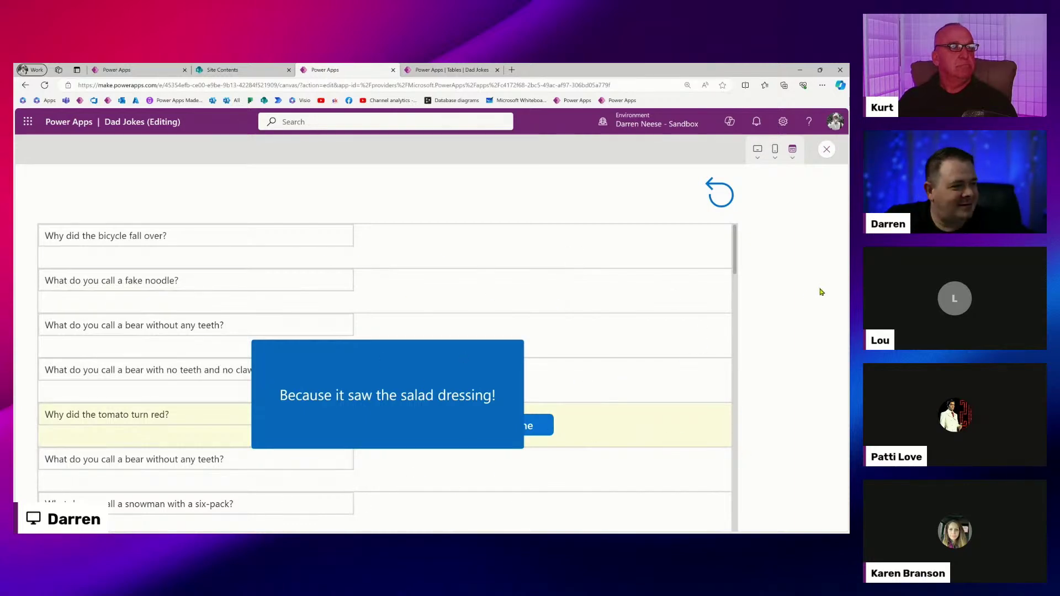
{"action": "left_click", "coordinate": [775, 150]}
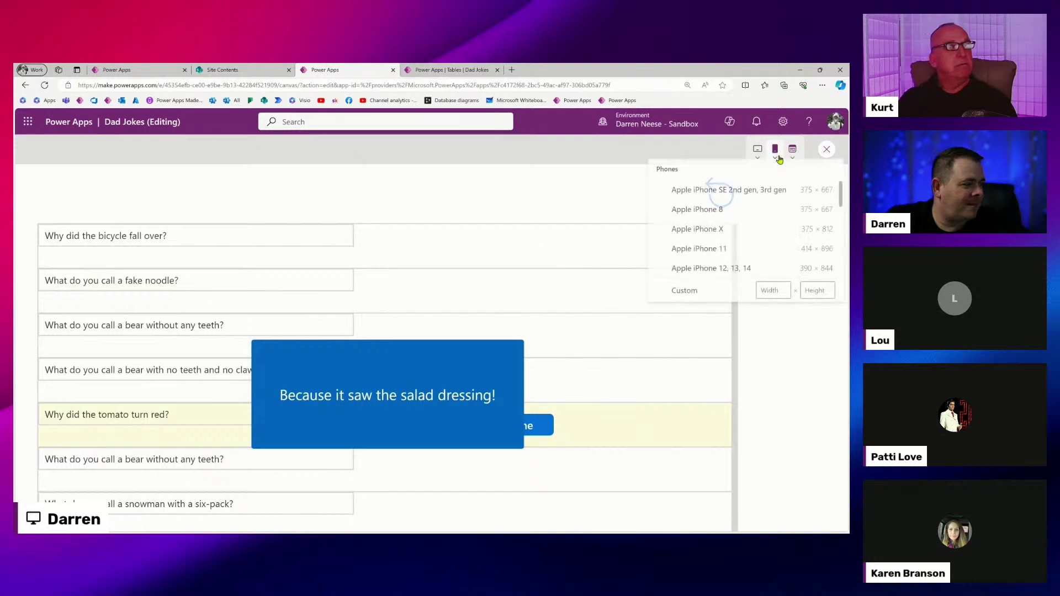
{"action": "left_click", "coordinate": [718, 230]}
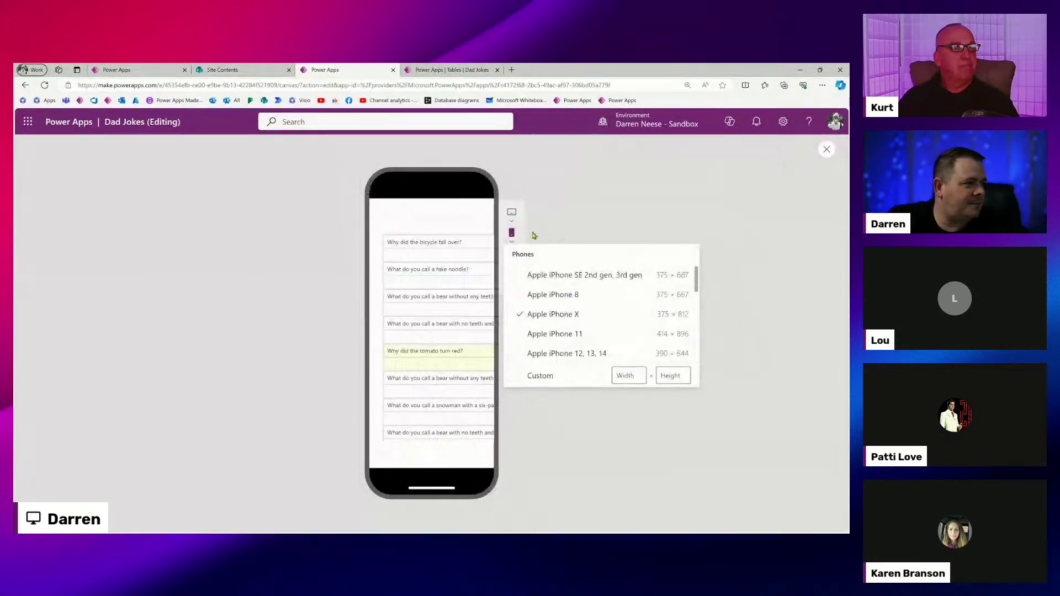
{"action": "left_click", "coordinate": [511, 211]}
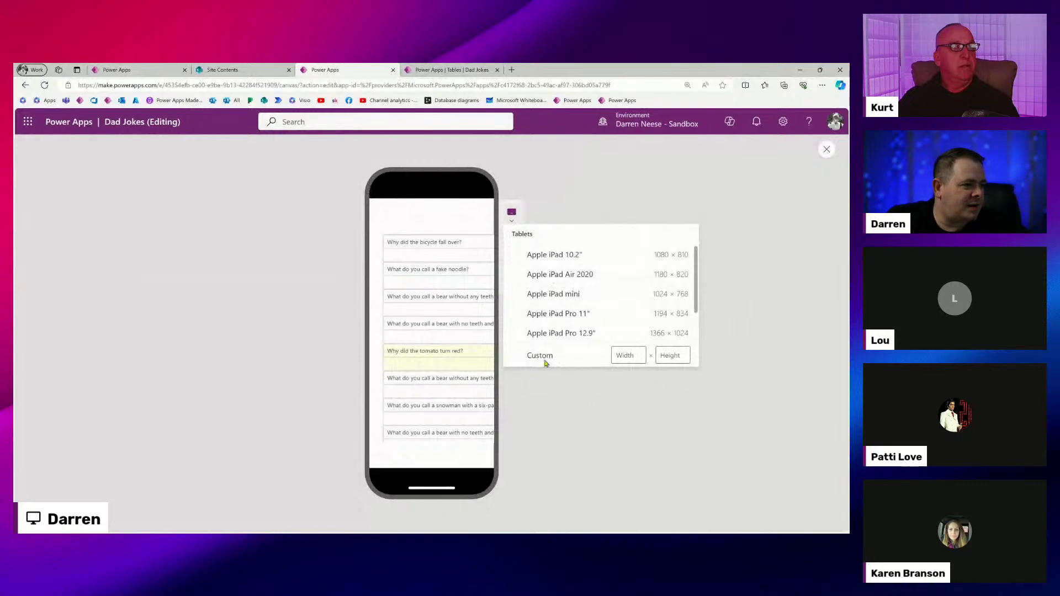
{"action": "left_click", "coordinate": [577, 258]}
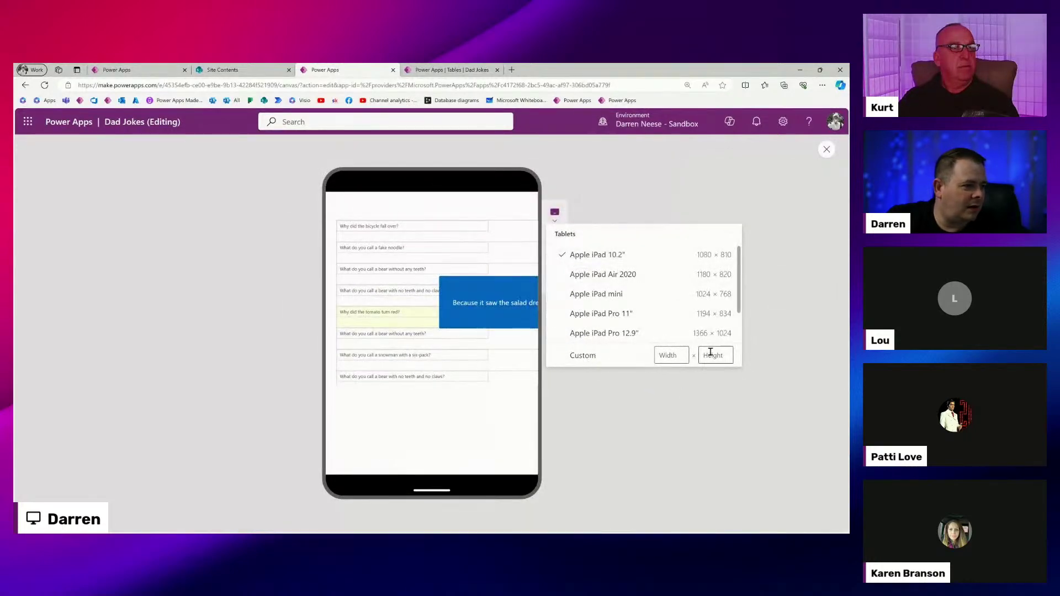
{"action": "left_click", "coordinate": [692, 195]}
{"action": "left_click", "coordinate": [555, 279]}
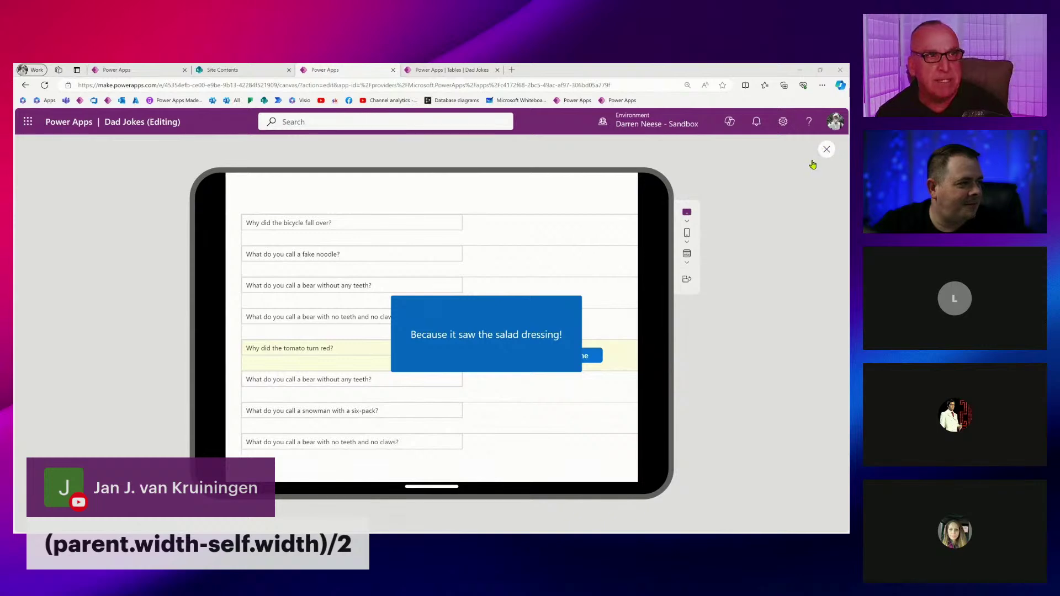
{"action": "left_click", "coordinate": [827, 149]}
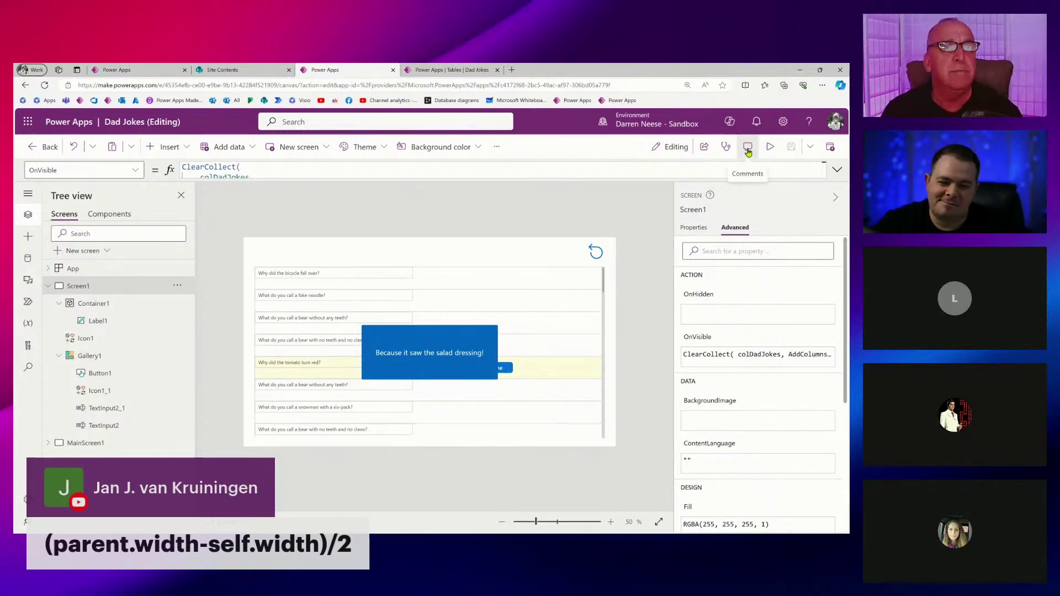
{"action": "left_click", "coordinate": [767, 148]}
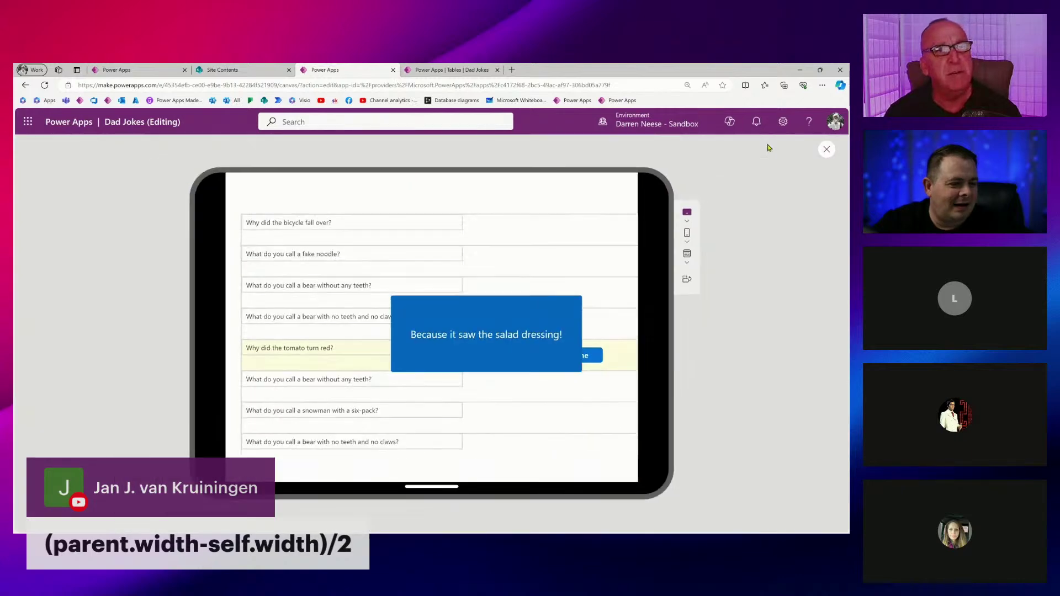
{"action": "left_click", "coordinate": [827, 149]}
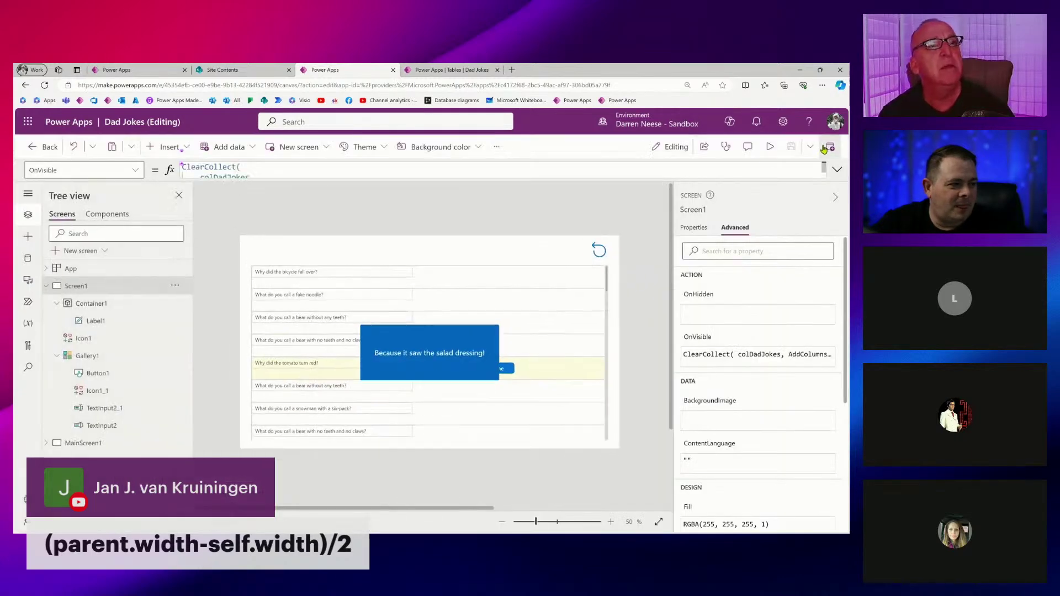
Replace the pop-up container's X value with the formula Parent.Width - Self.Width.
{"action": "left_click", "coordinate": [417, 374]}
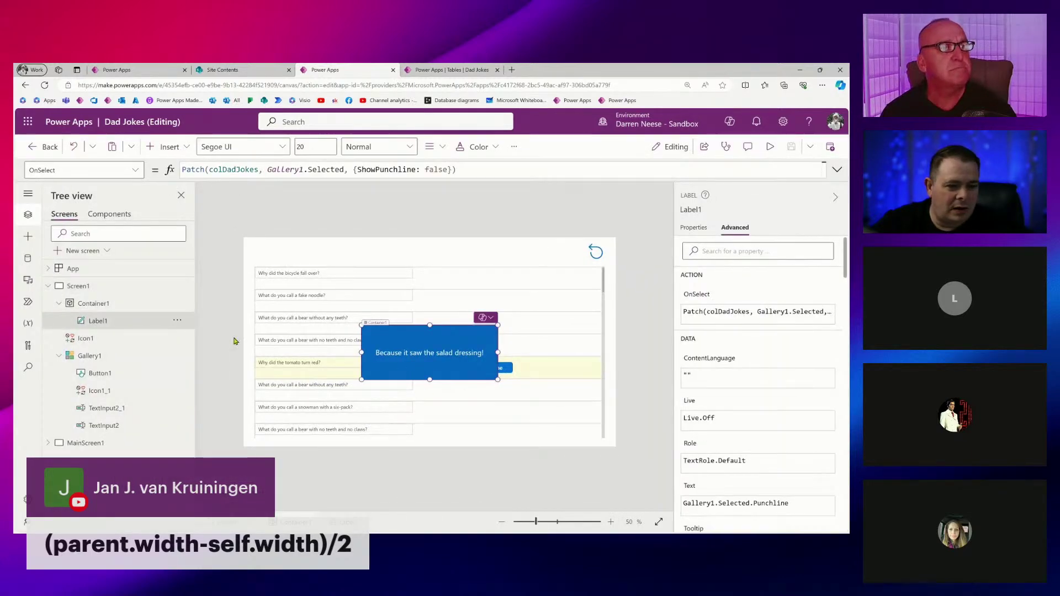
{"action": "left_click", "coordinate": [109, 307]}
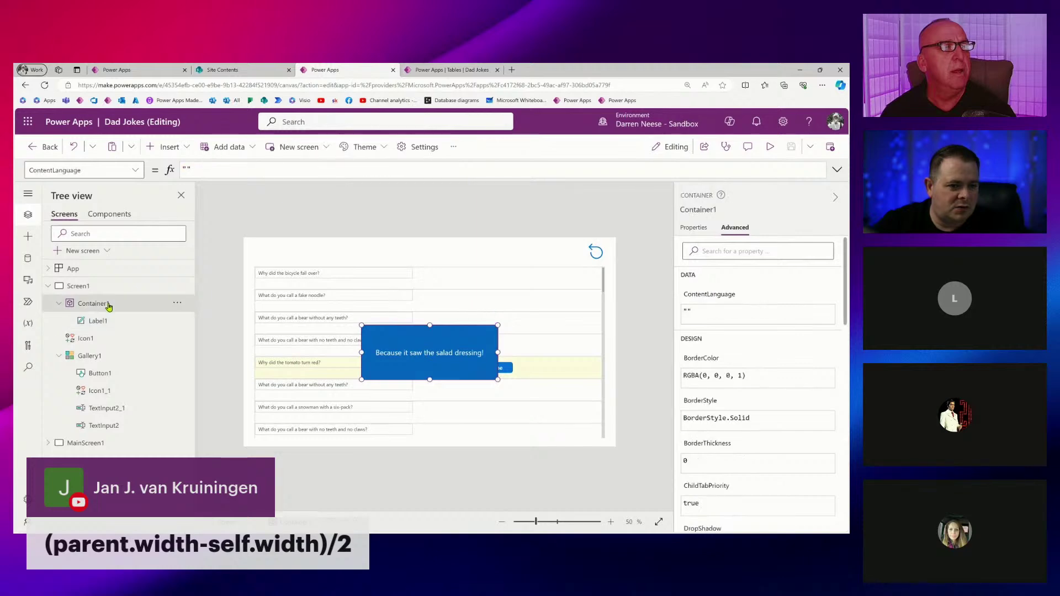
{"action": "left_click", "coordinate": [684, 229]}
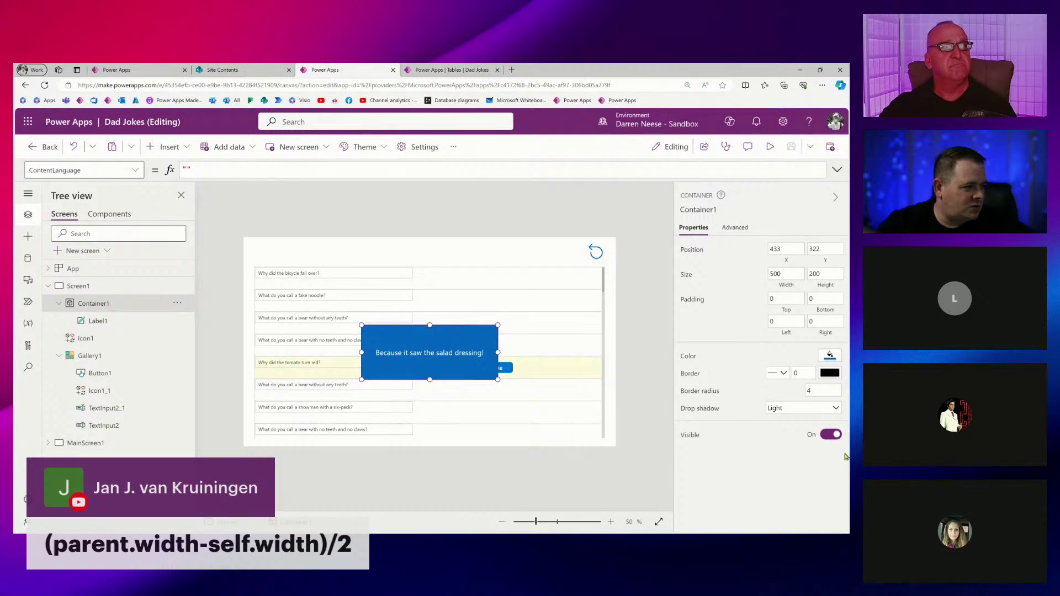
{"action": "left_click", "coordinate": [785, 251]}
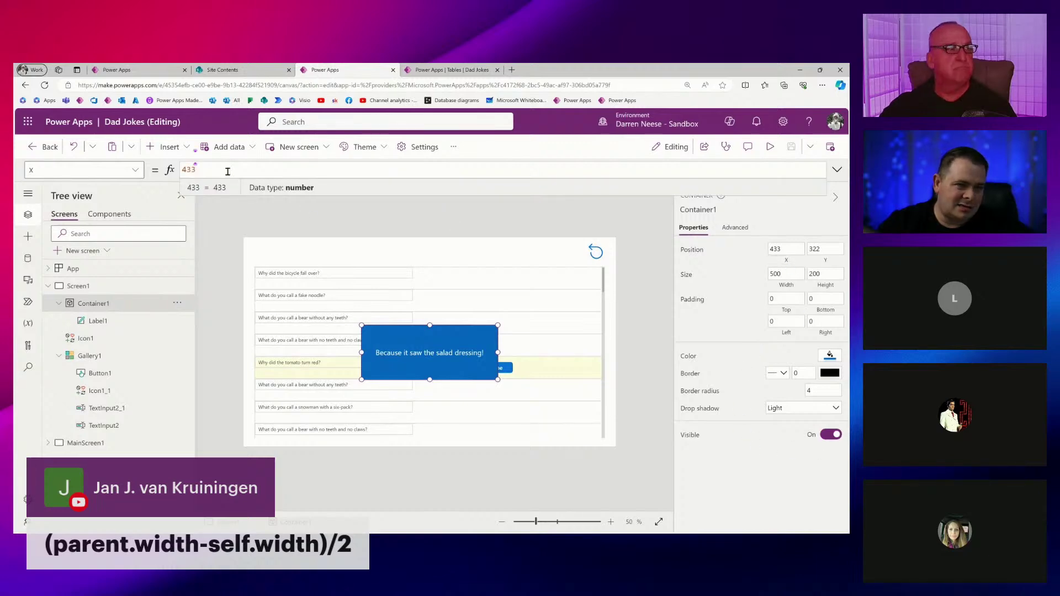
{"action": "key", "text": "ctrl+a"}
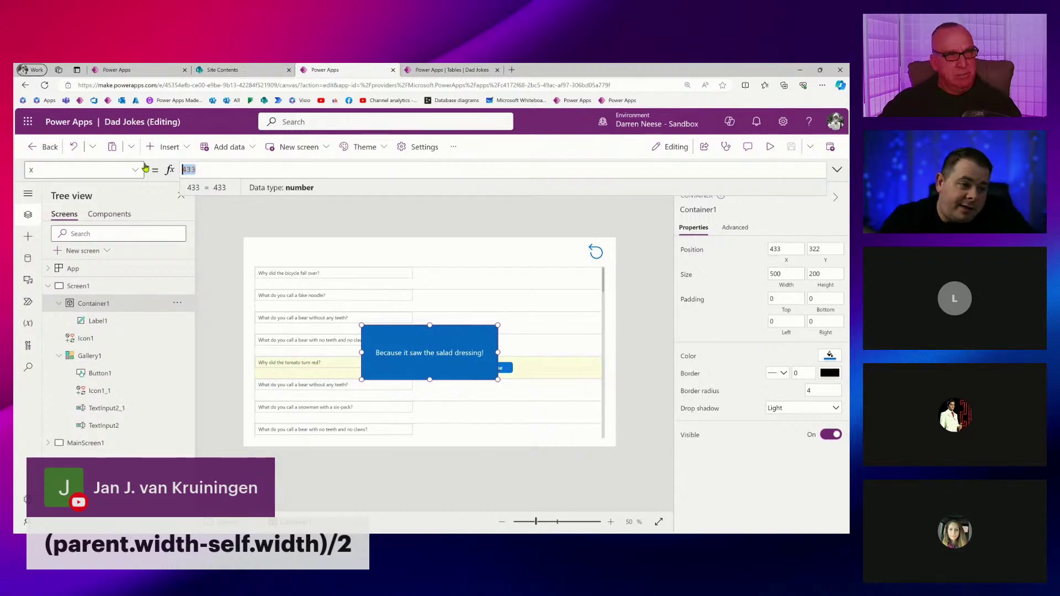
{"action": "type", "text": "Par"}
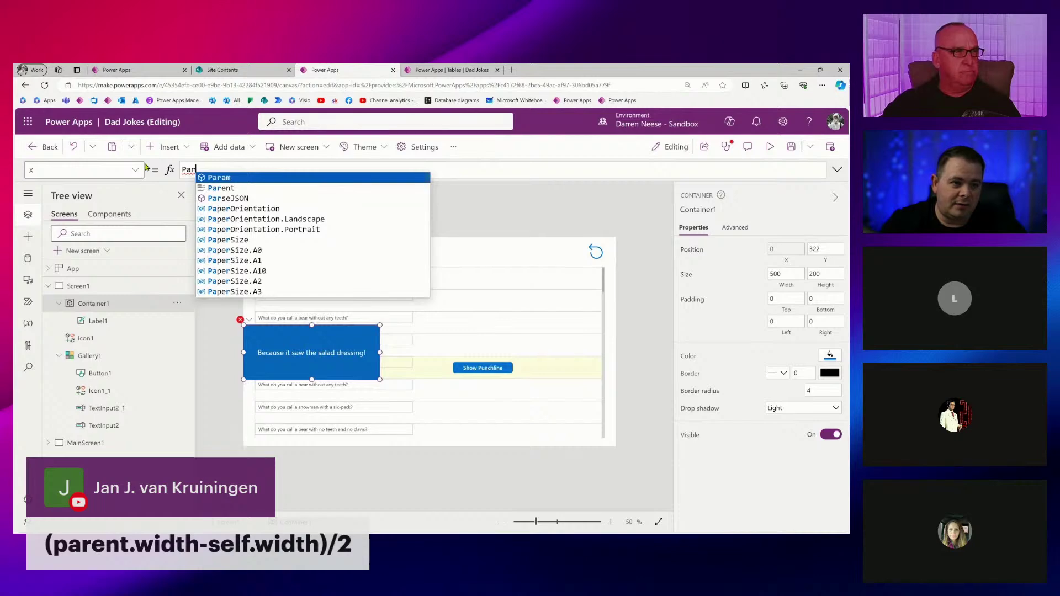
{"action": "type", "text": "ent.W"}
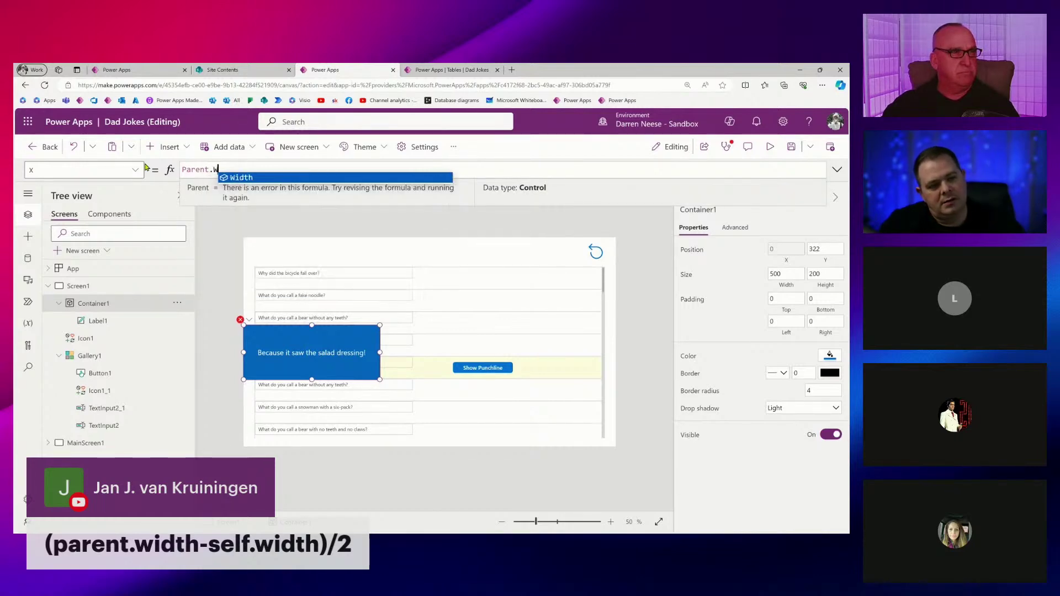
{"action": "key", "text": "Tab"}
{"action": "type", "text": "- "}
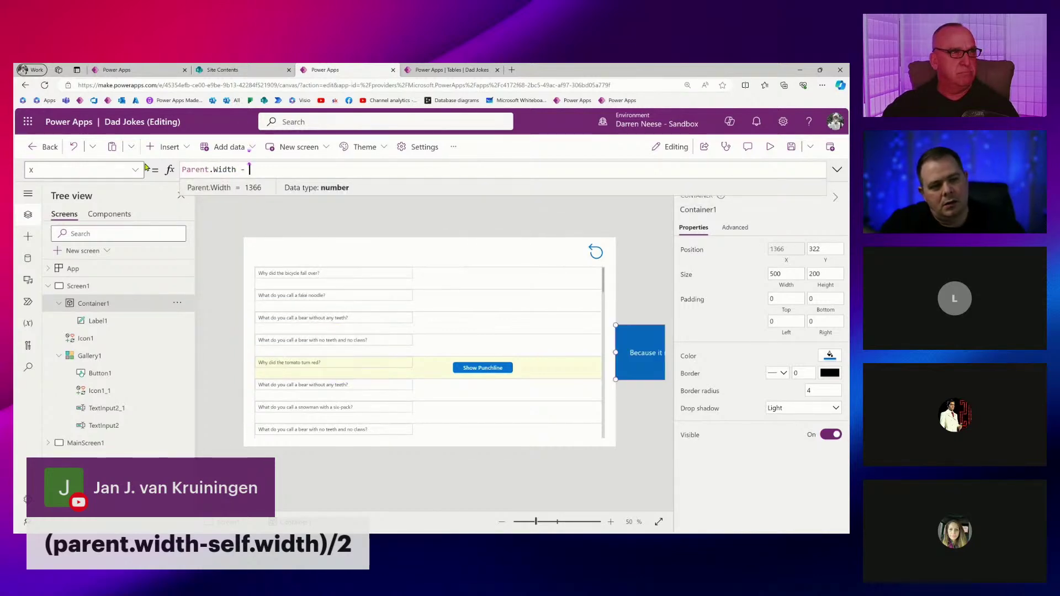
{"action": "type", "text": "Self."}
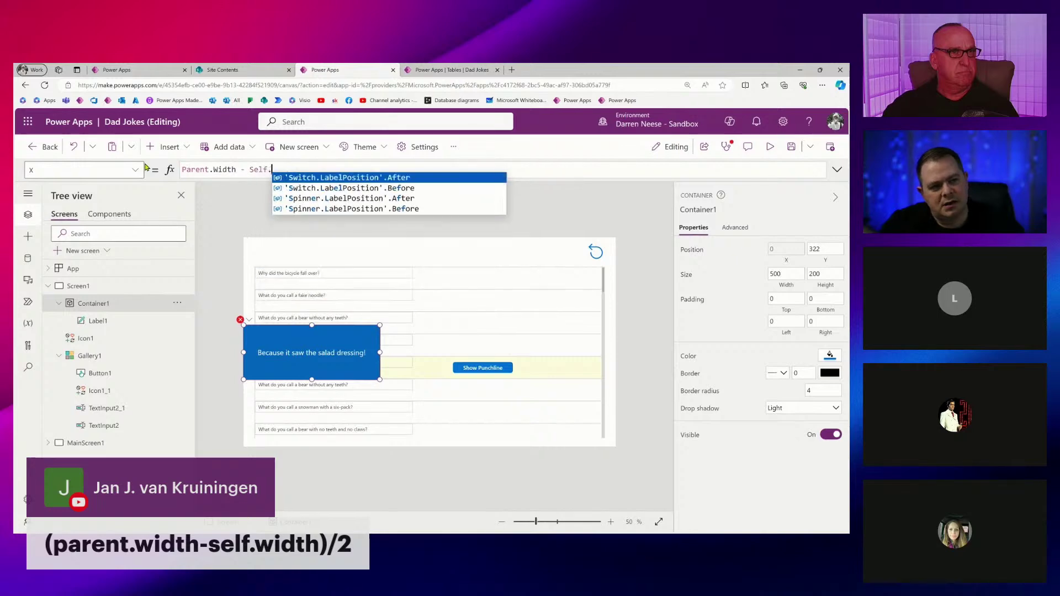
{"action": "type", "text": "W"}
{"action": "key", "text": "Tab"}
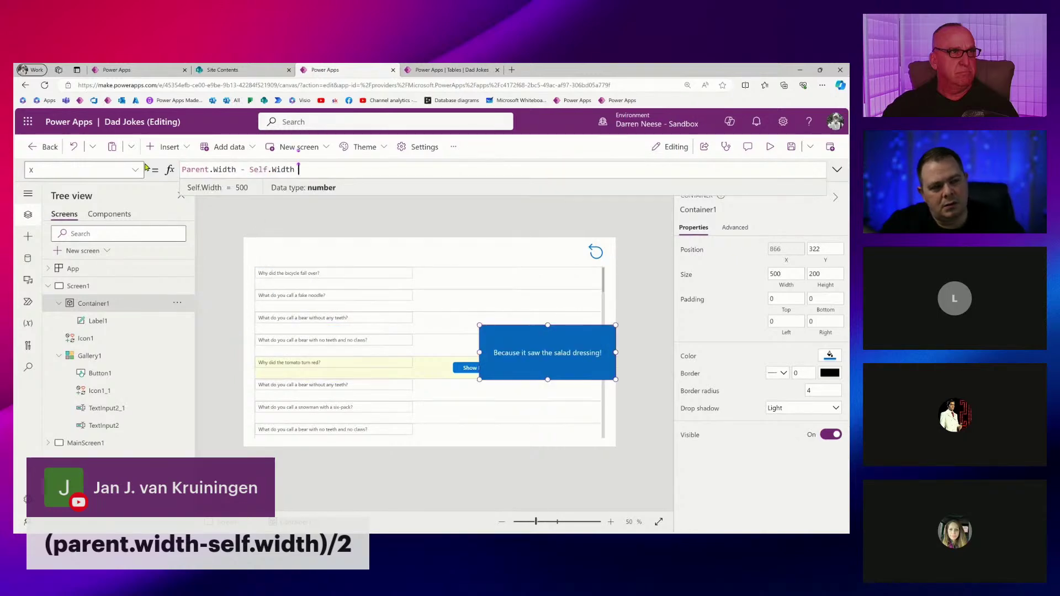
Complete the container's X formula as (Parent.Width - Self.Width) / 2 to centre it horizontally.
{"action": "type", "text": "/ 2"}
{"action": "key", "text": "Left"}
{"action": "key", "text": "Left"}
{"action": "key", "text": "Left"}
{"action": "key", "text": "Left"}
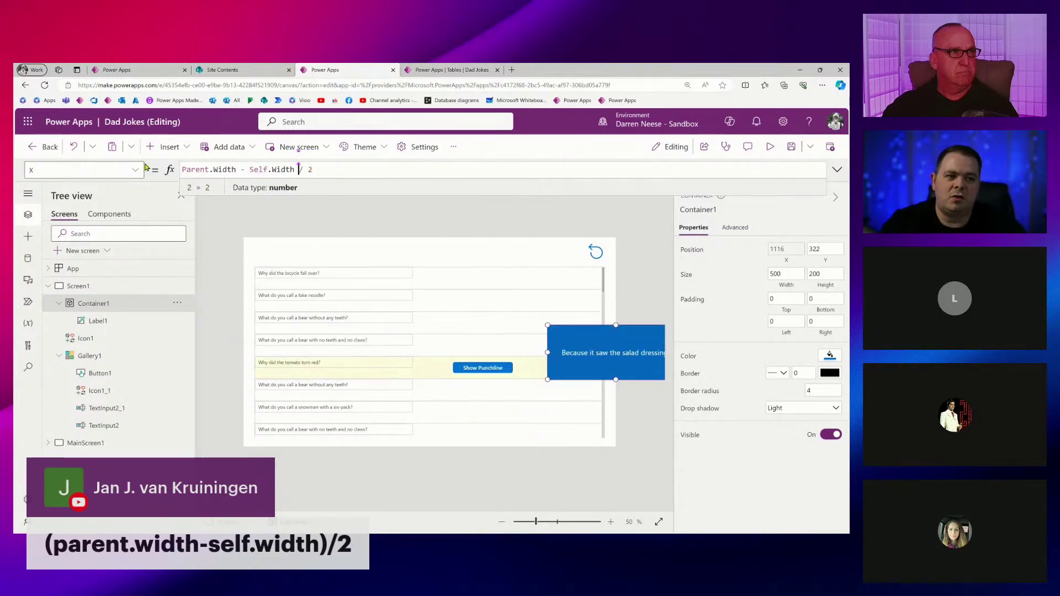
{"action": "type", "text": ")"}
{"action": "key", "text": "Home"}
{"action": "type", "text": "("}
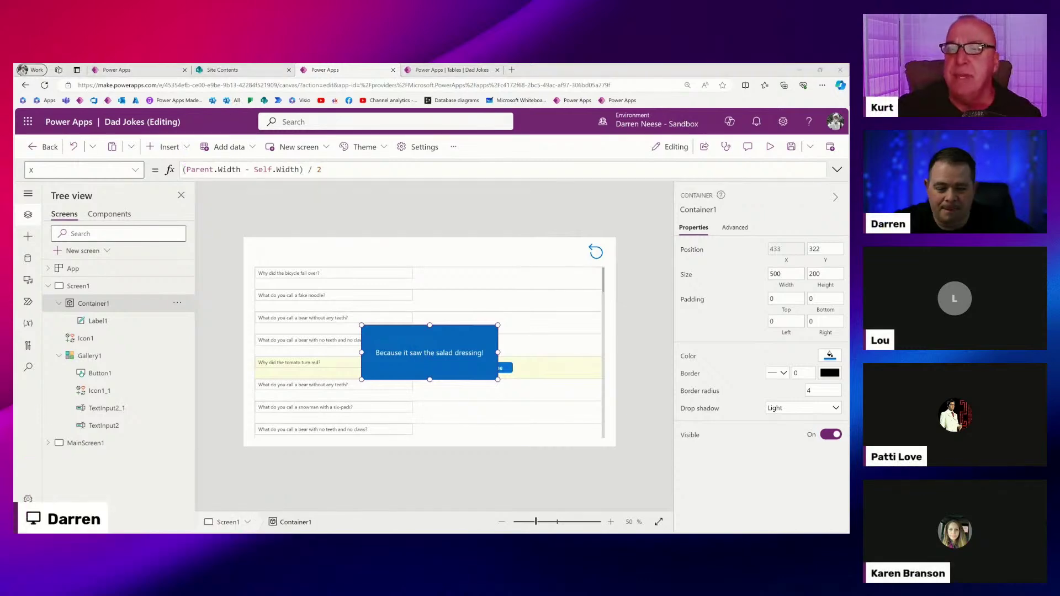
Copy the container's X formula and use it to replace the container's Y value.
{"action": "left_click", "coordinate": [146, 167]}
{"action": "key", "text": "ctrl+c"}
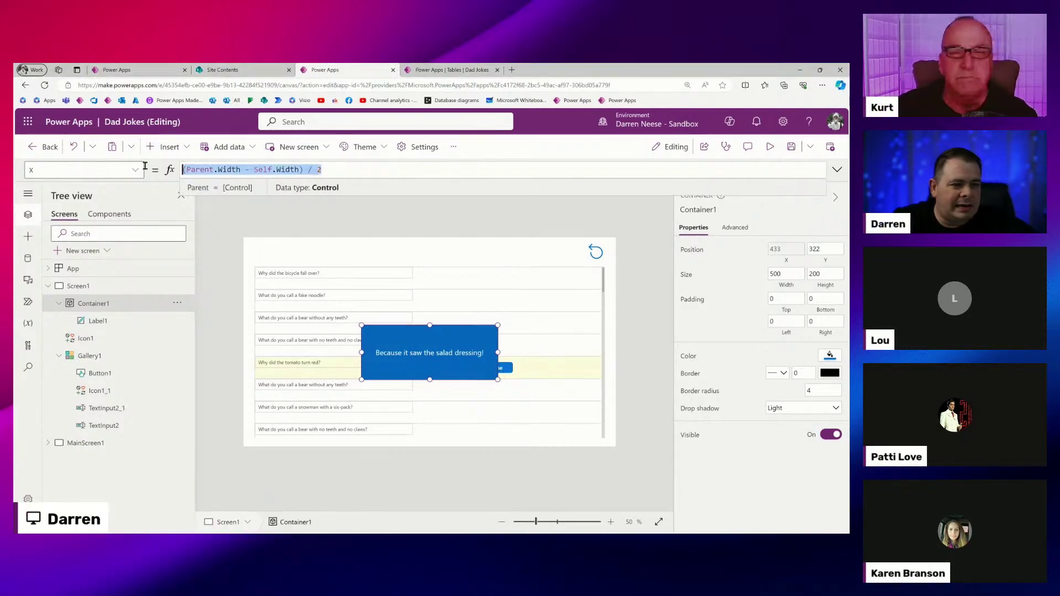
{"action": "left_click", "coordinate": [833, 261]}
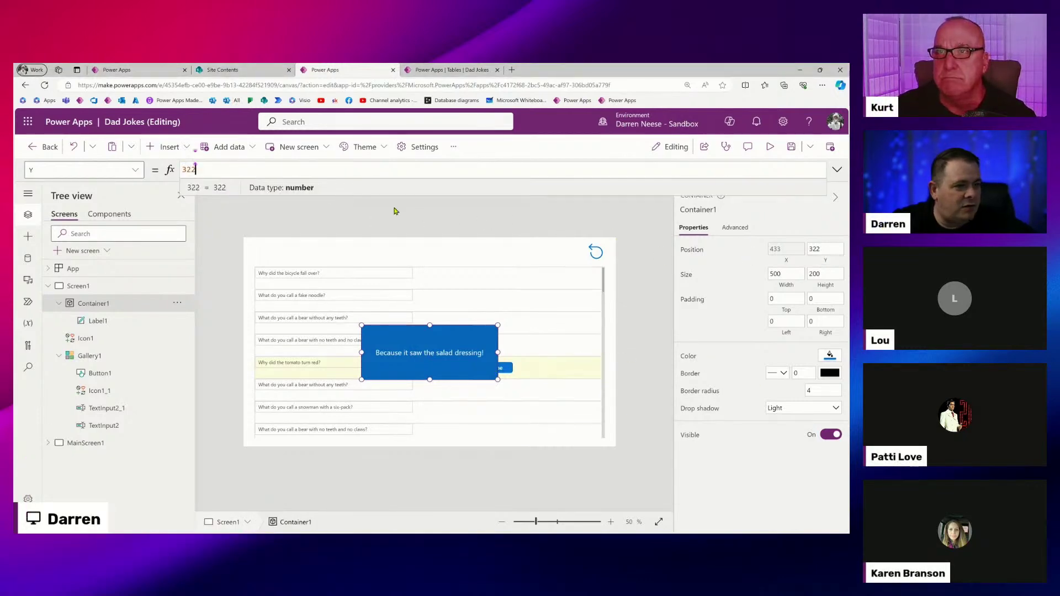
{"action": "left_click_drag", "start_coordinate": [246, 171], "coordinate": [140, 173]}
{"action": "key", "text": "ctrl+v"}
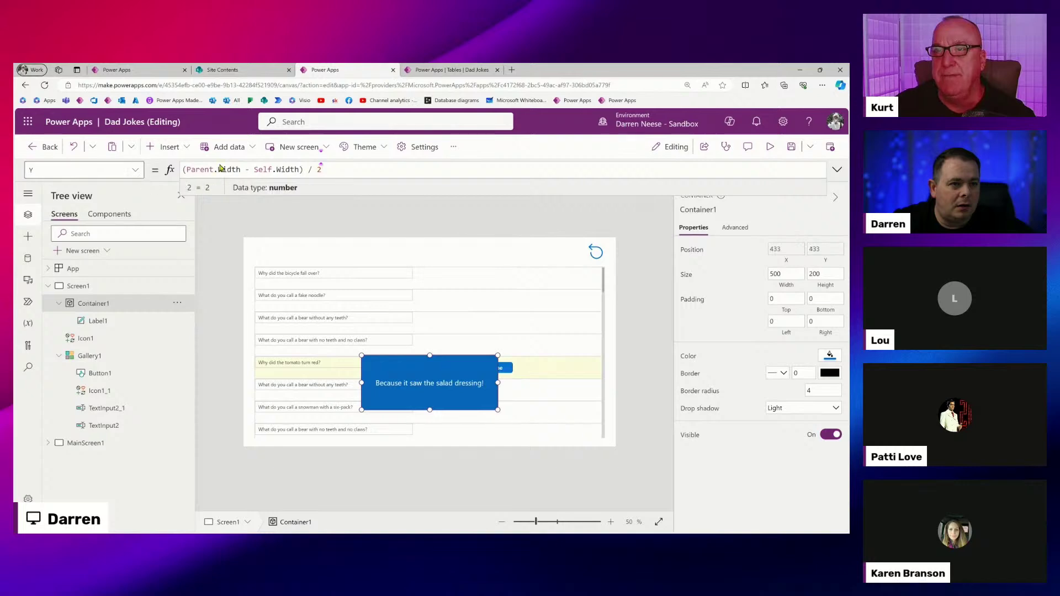
Change both Width references in the Y formula to Height, giving (Parent.Height - Self.Height) / 2, and save the app.
{"action": "double_click", "coordinate": [230, 169]}
{"action": "type", "text": "Height"}
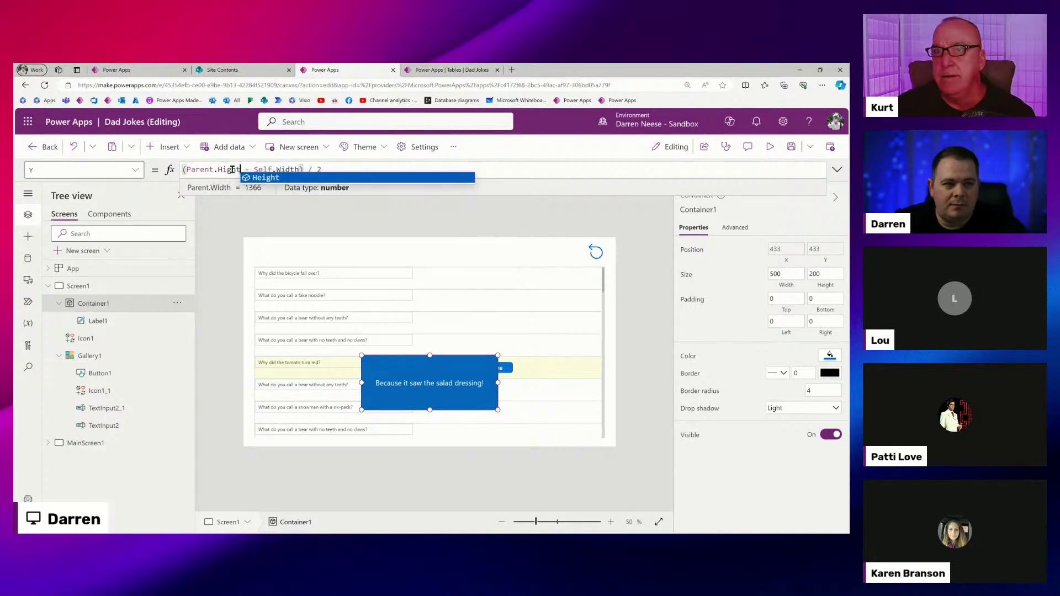
{"action": "double_click", "coordinate": [232, 169]}
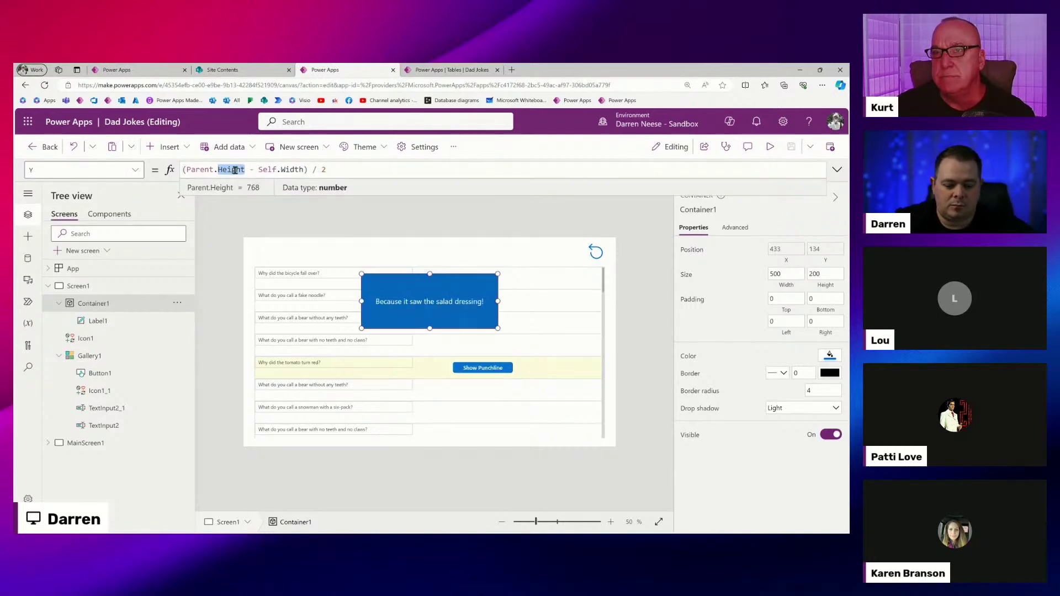
{"action": "key", "text": "ctrl+c"}
{"action": "double_click", "coordinate": [292, 170]}
{"action": "key", "text": "ctrl+v"}
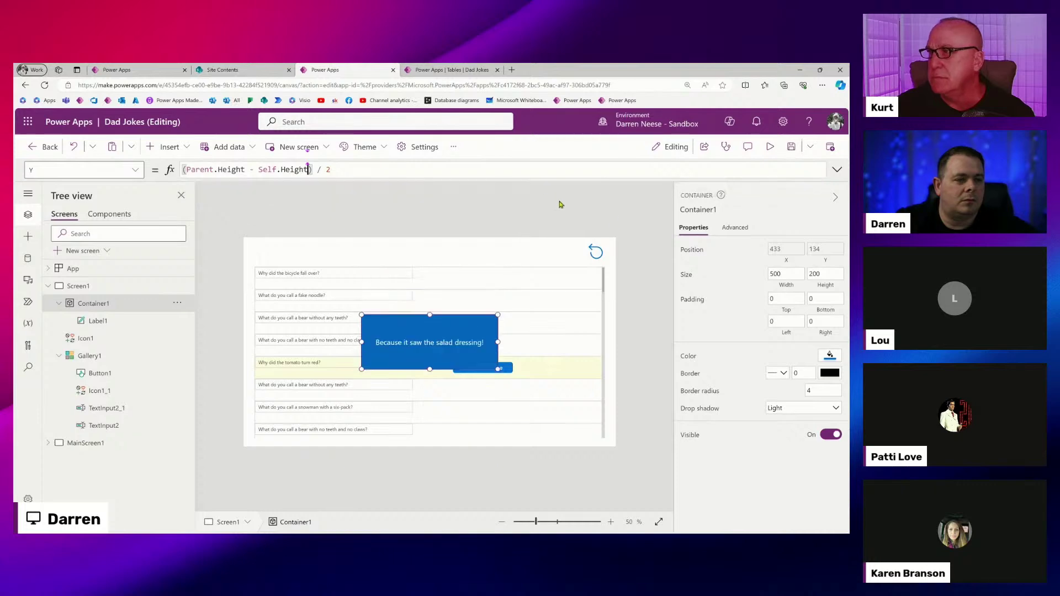
{"action": "key", "text": "ctrl+s"}
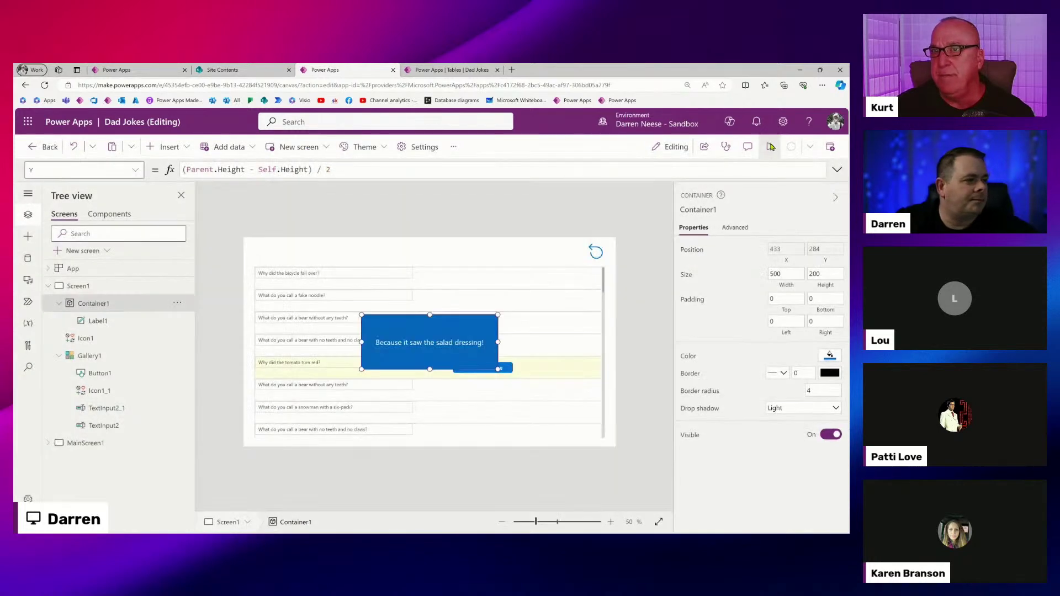
Preview the app at canvas size and window size, test dismissing the punchline pop-up, and return to editing.
{"action": "left_click", "coordinate": [770, 147]}
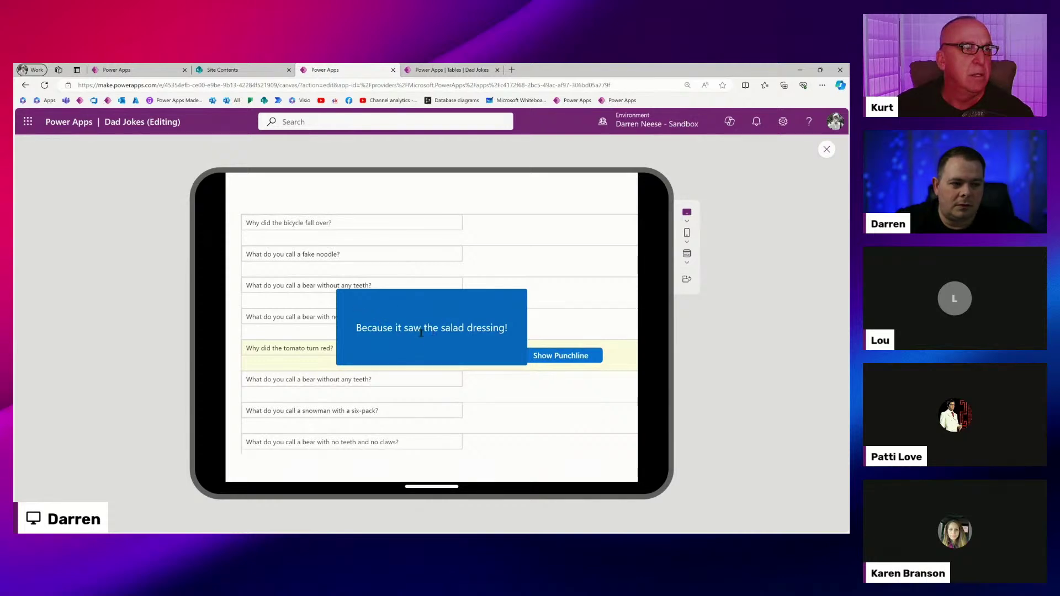
{"action": "left_click", "coordinate": [686, 256]}
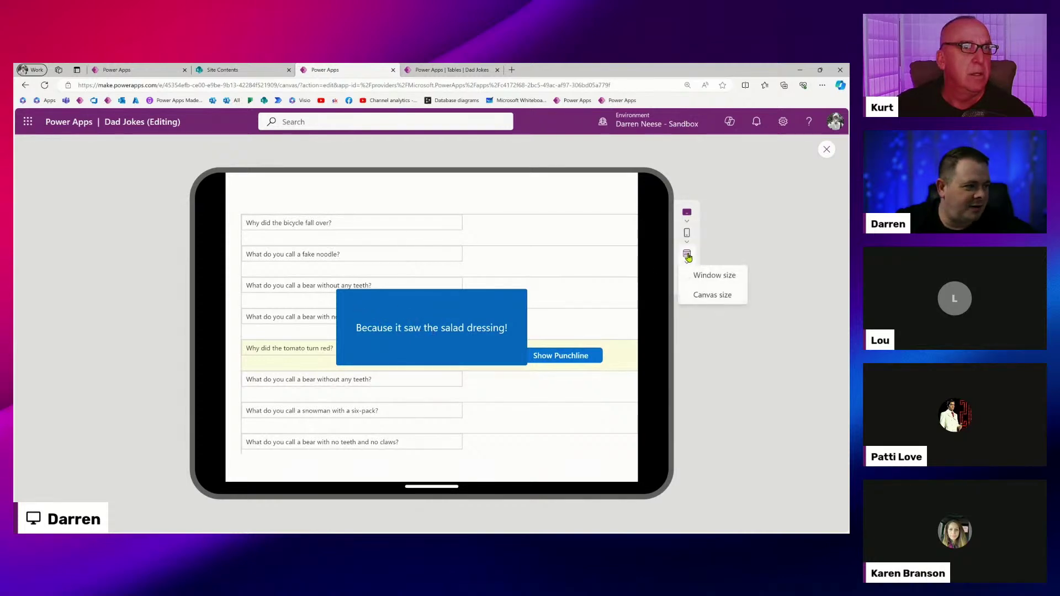
{"action": "left_click", "coordinate": [724, 301]}
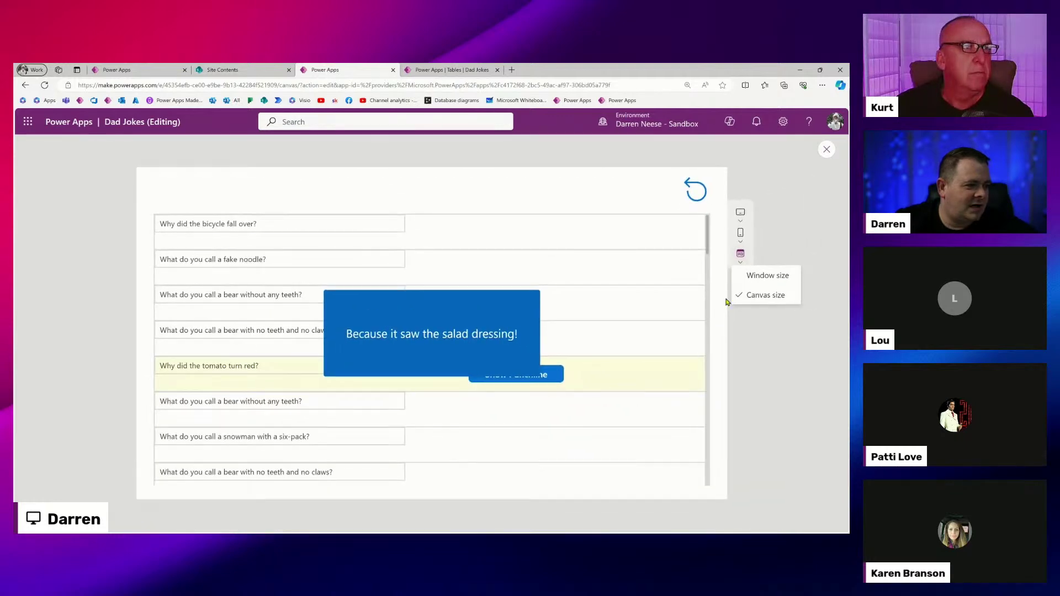
{"action": "left_click", "coordinate": [749, 276]}
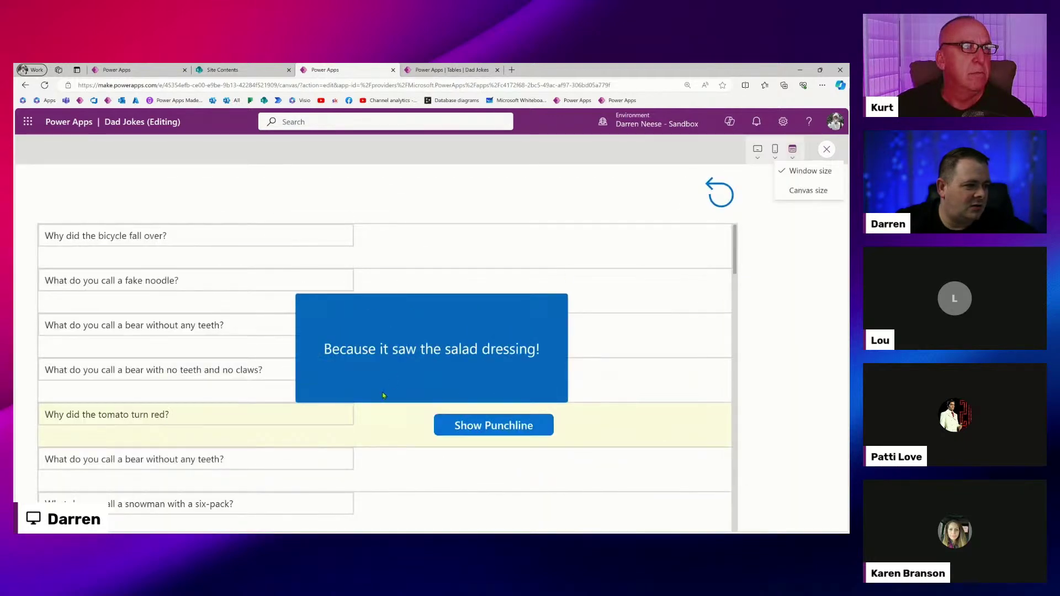
{"action": "left_click", "coordinate": [403, 342]}
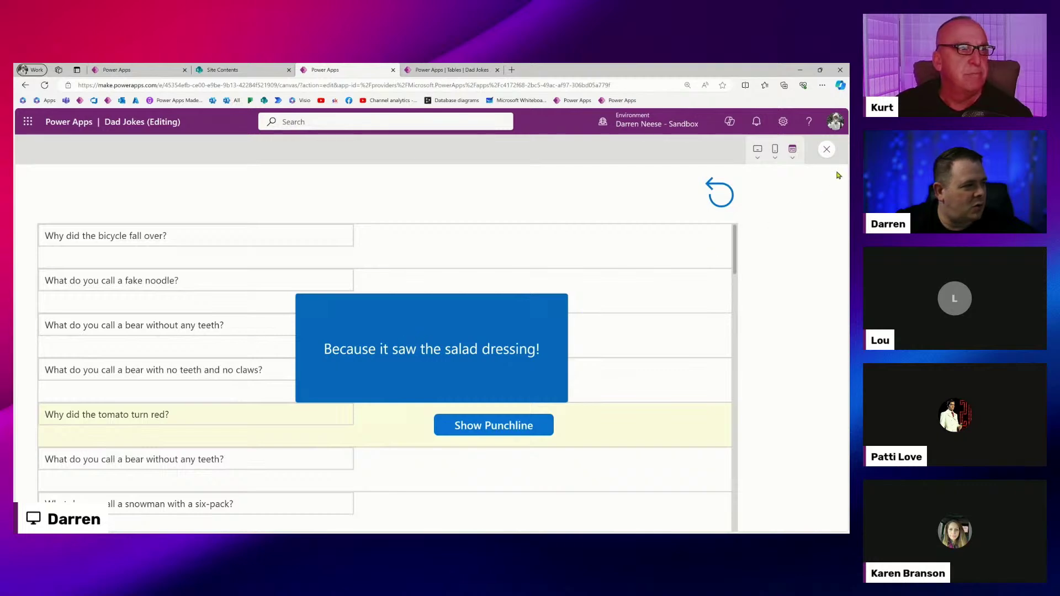
{"action": "left_click", "coordinate": [827, 150]}
Examine the punchline label's OnSelect formula and the container's basic and advanced properties to troubleshoot dismissing the pop-up.
{"action": "left_click", "coordinate": [408, 342]}
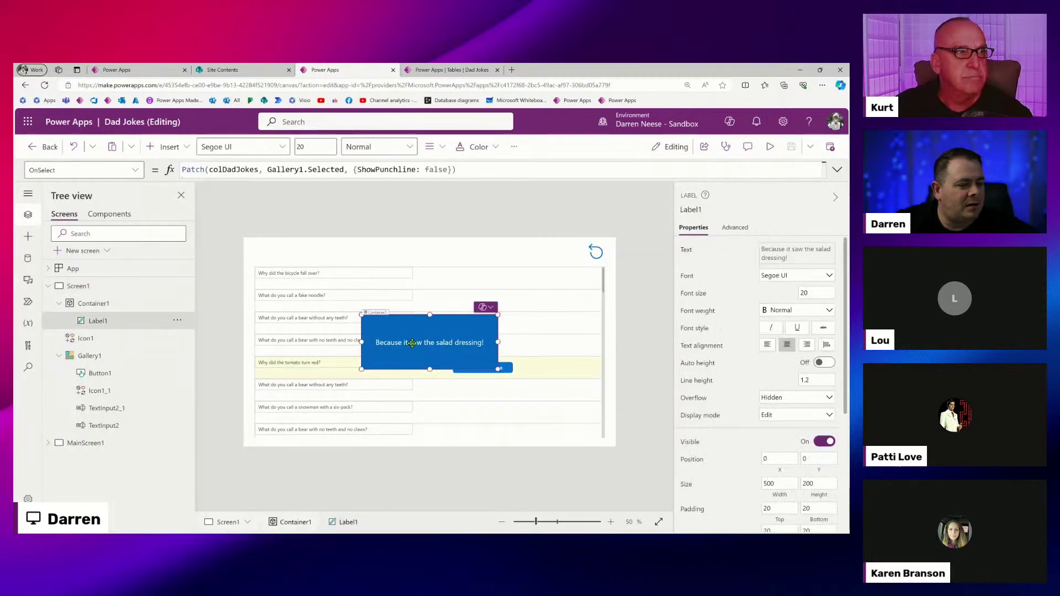
{"action": "left_click", "coordinate": [728, 229]}
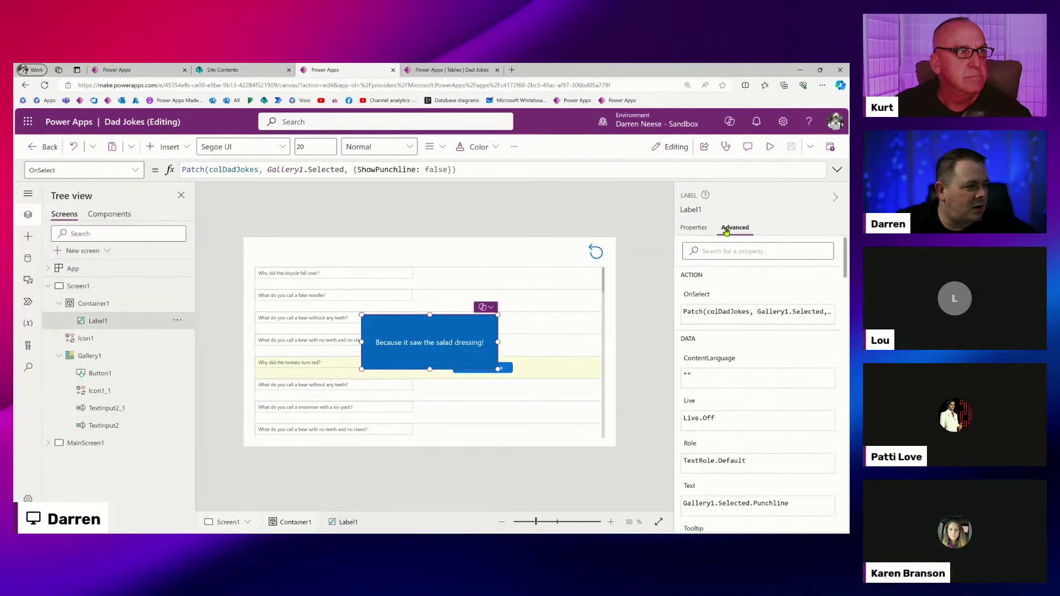
{"action": "left_click", "coordinate": [703, 294]}
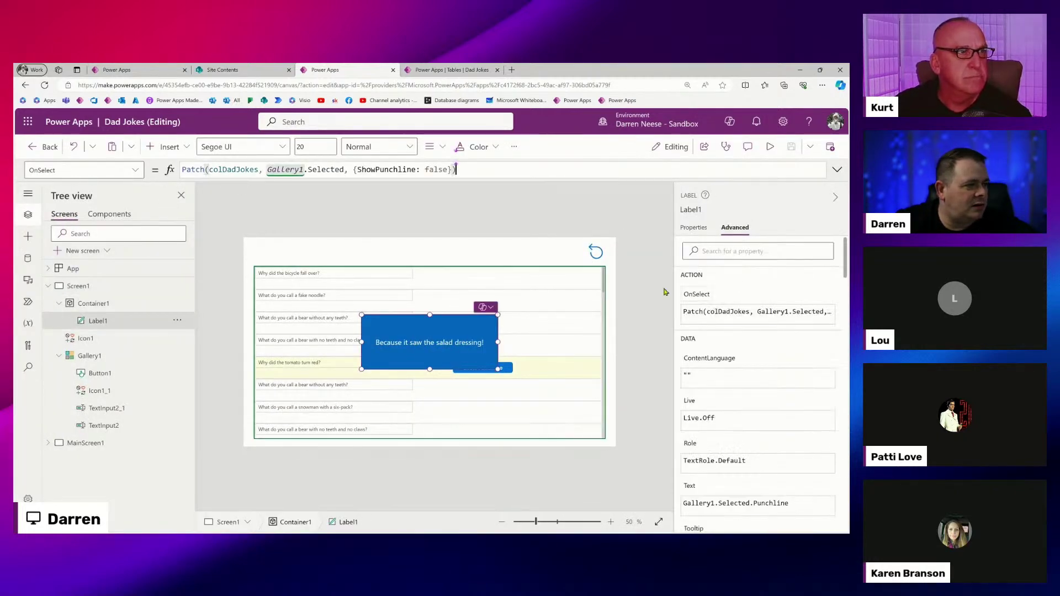
{"action": "double_click", "coordinate": [436, 169]}
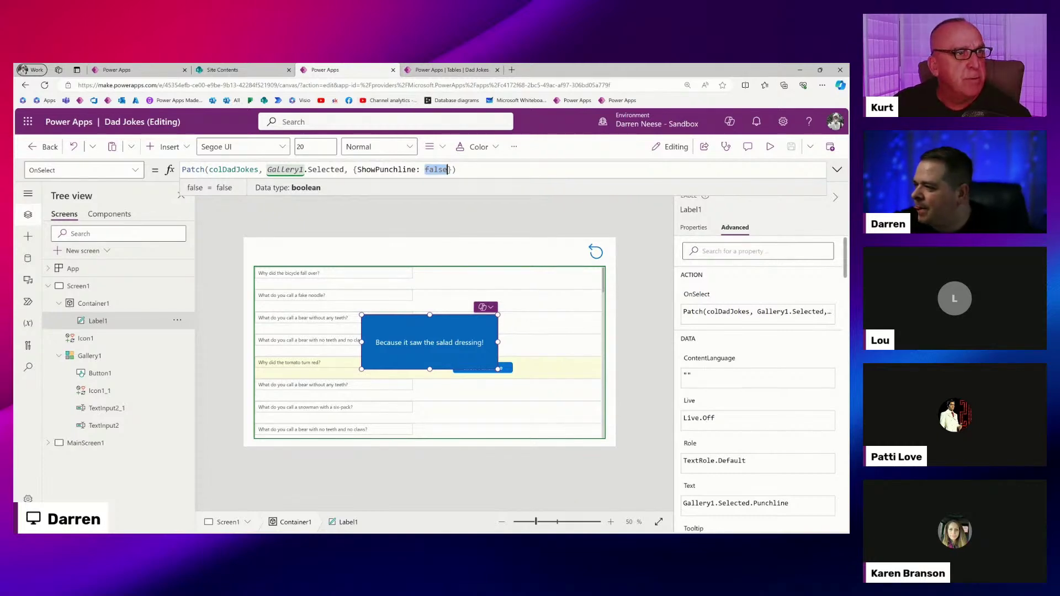
{"action": "left_click", "coordinate": [448, 169]}
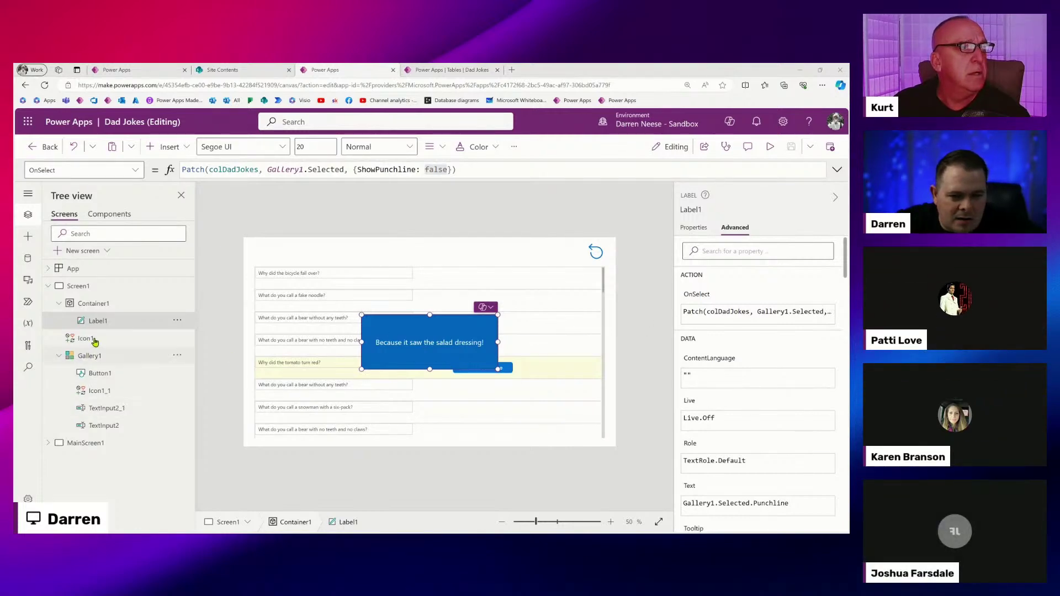
{"action": "left_click", "coordinate": [116, 305]}
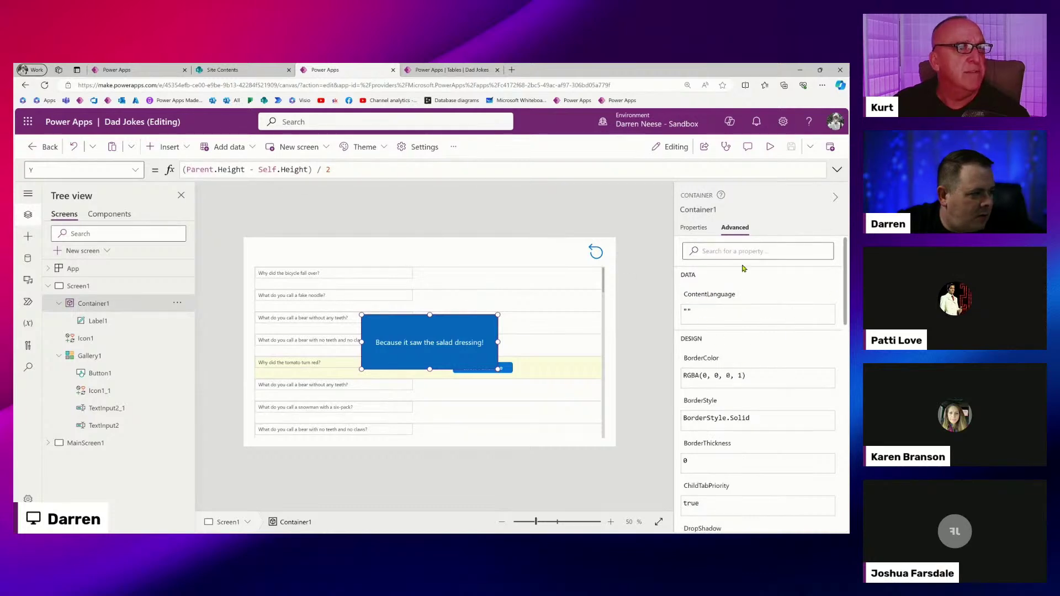
{"action": "left_click", "coordinate": [698, 230]}
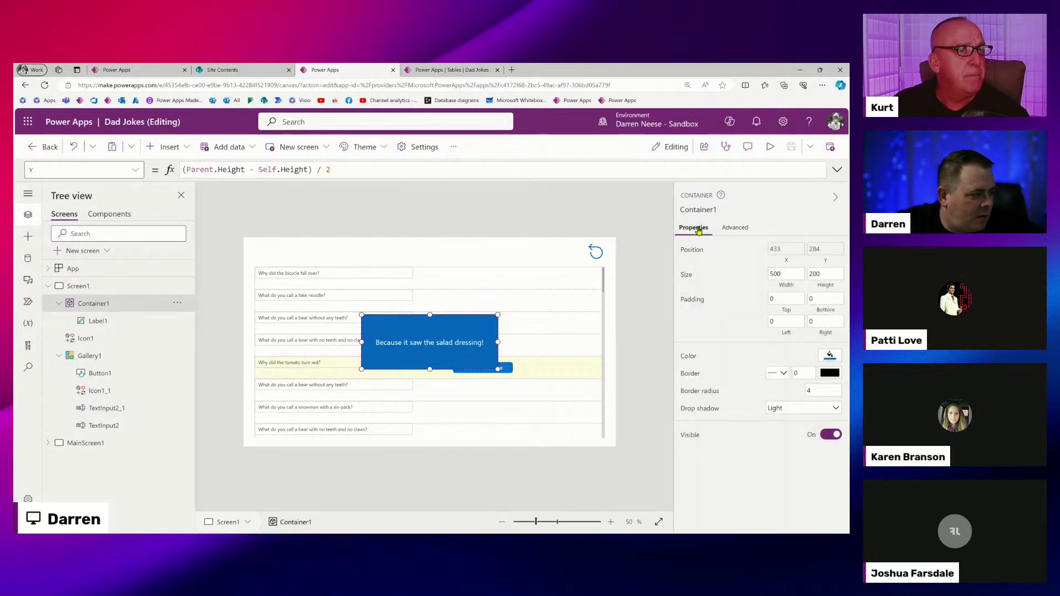
{"action": "left_click", "coordinate": [736, 228]}
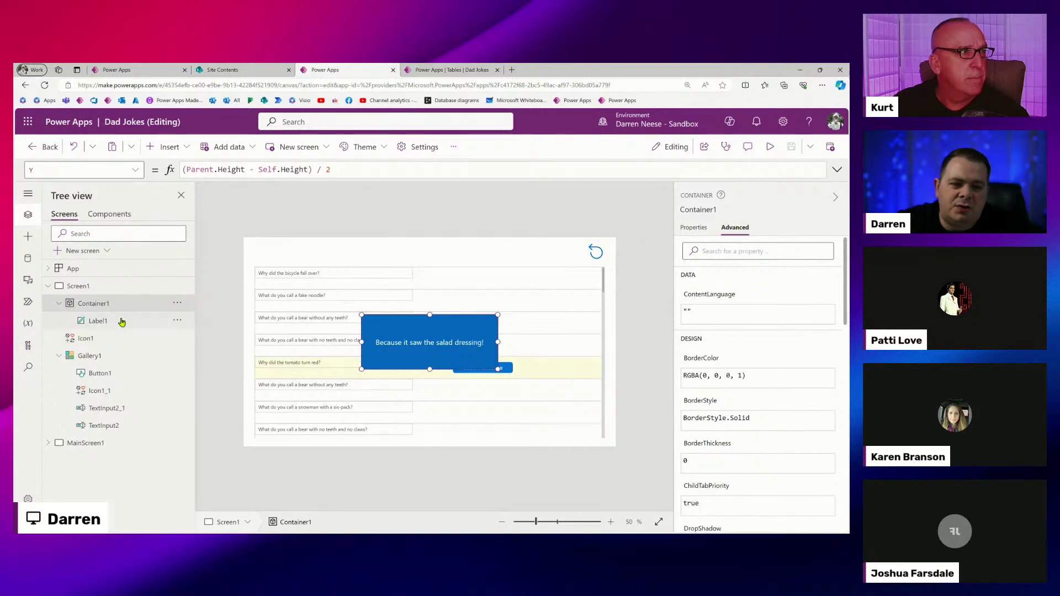
Check the Visible property of the punchline label inside the container.
{"action": "left_click", "coordinate": [122, 323]}
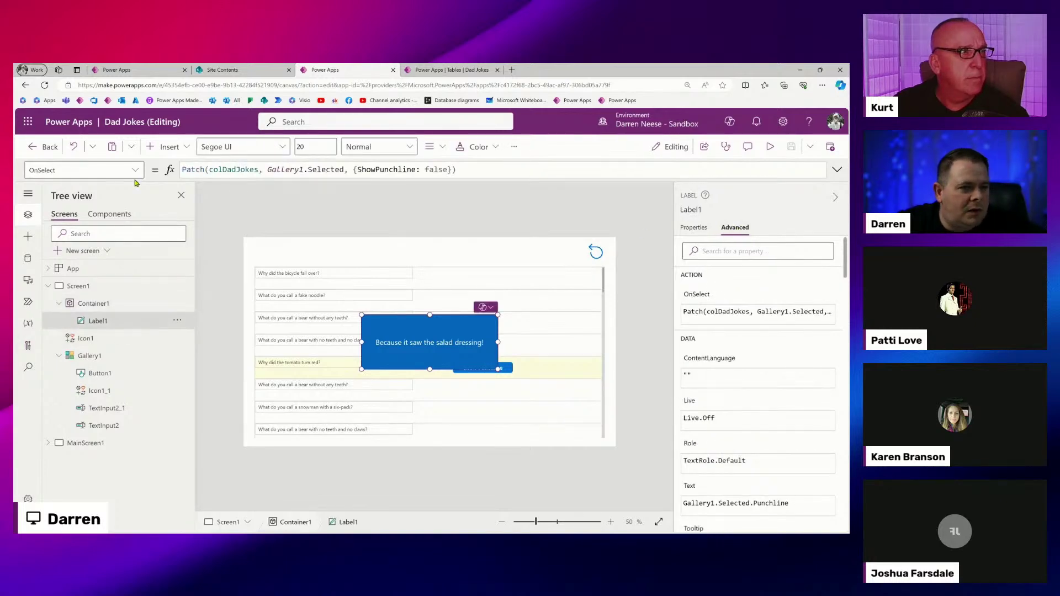
{"action": "left_click", "coordinate": [136, 170]}
{"action": "left_click_drag", "start_coordinate": [141, 260], "coordinate": [142, 369]}
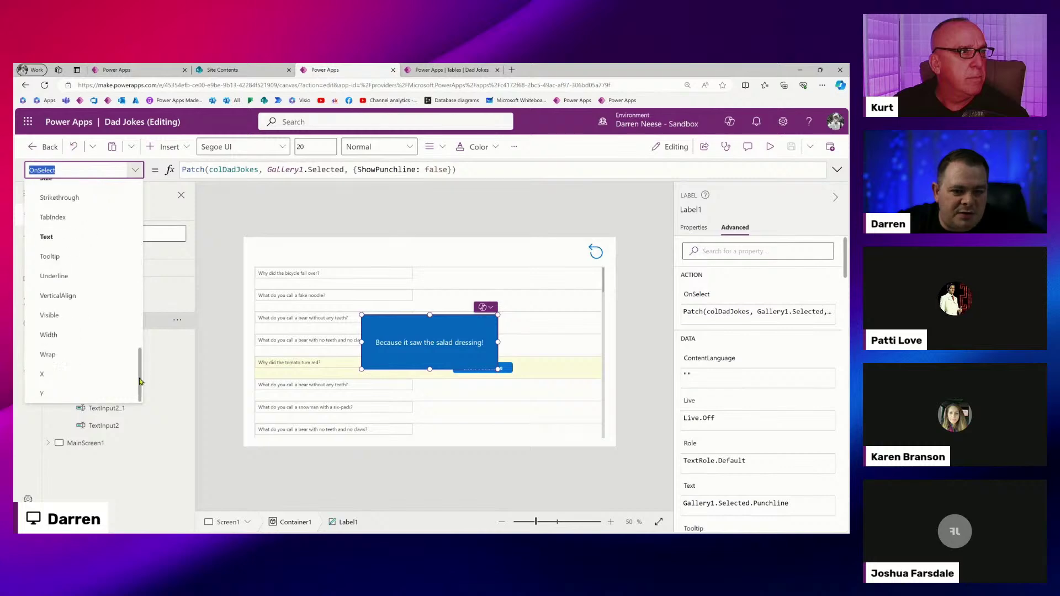
{"action": "left_click", "coordinate": [87, 314]}
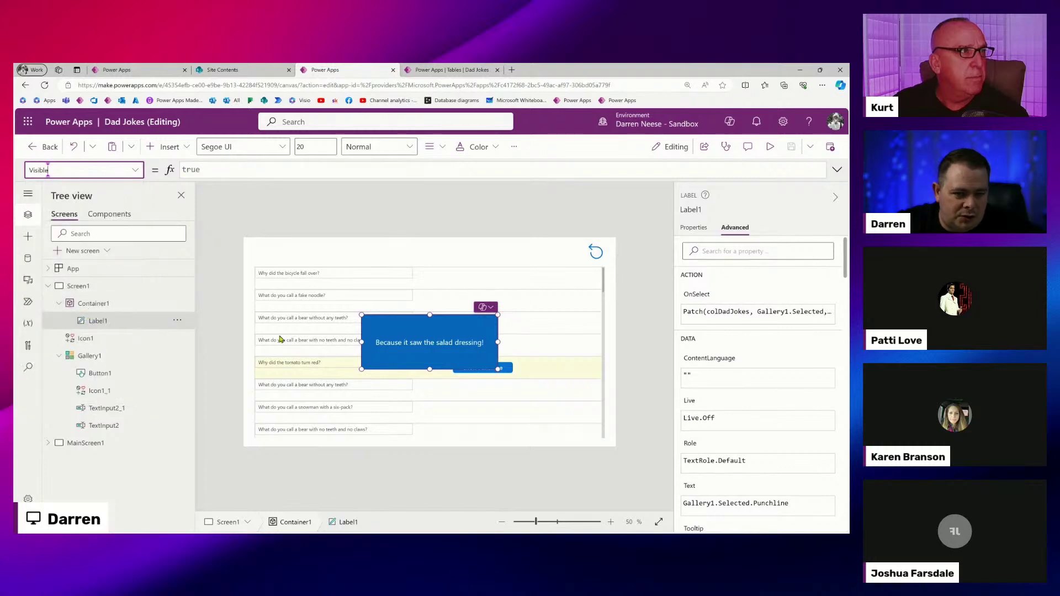
Set the container's Visible property to Gallery1.Selected.ShowPunchline.
{"action": "left_click", "coordinate": [121, 303]}
{"action": "left_click", "coordinate": [134, 172]}
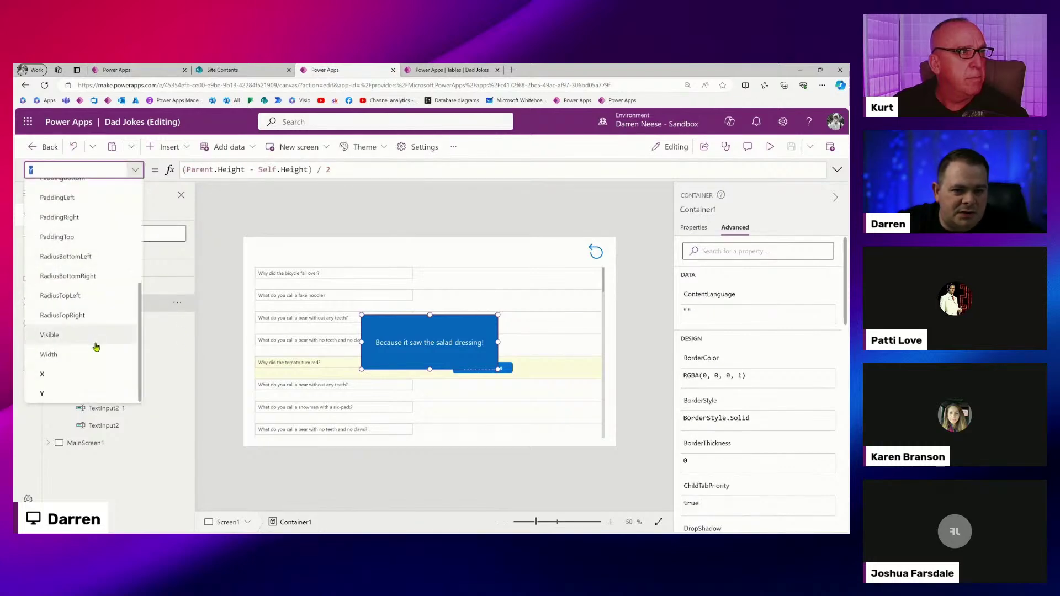
{"action": "left_click", "coordinate": [97, 337]}
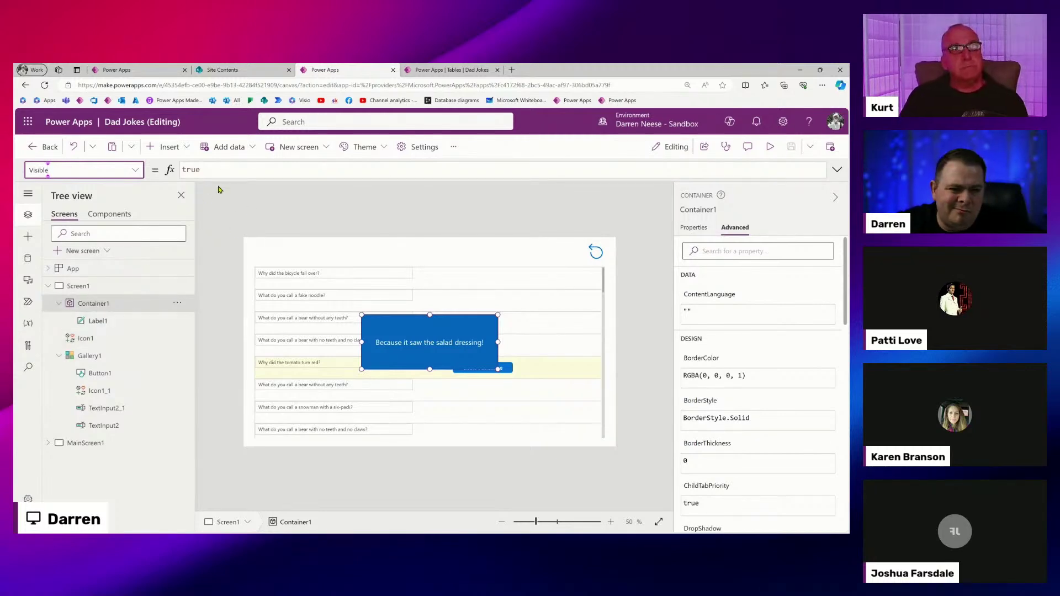
{"action": "left_click", "coordinate": [237, 169]}
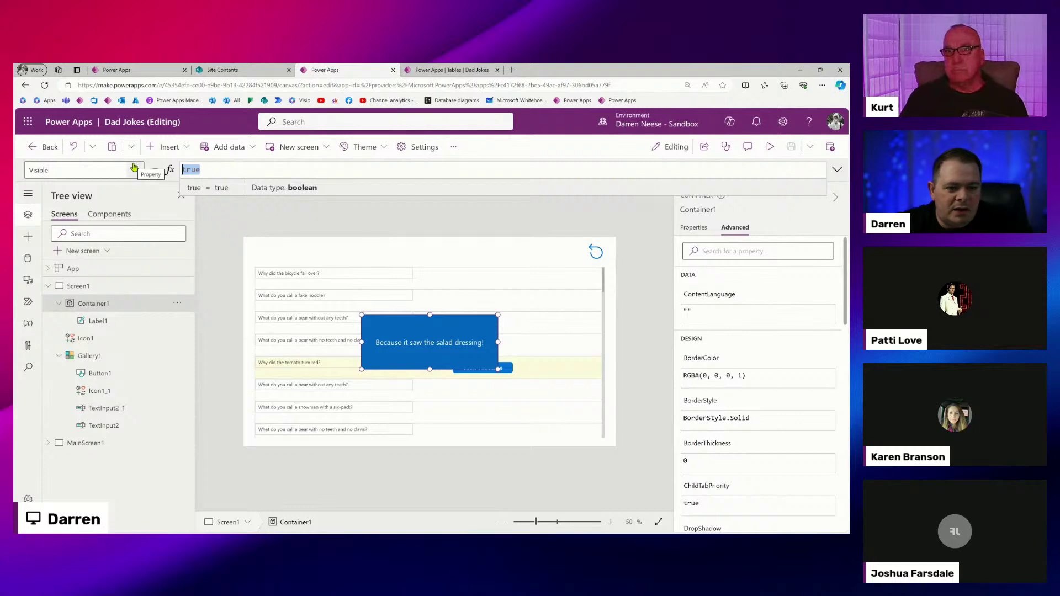
{"action": "type", "text": "Gallery1."}
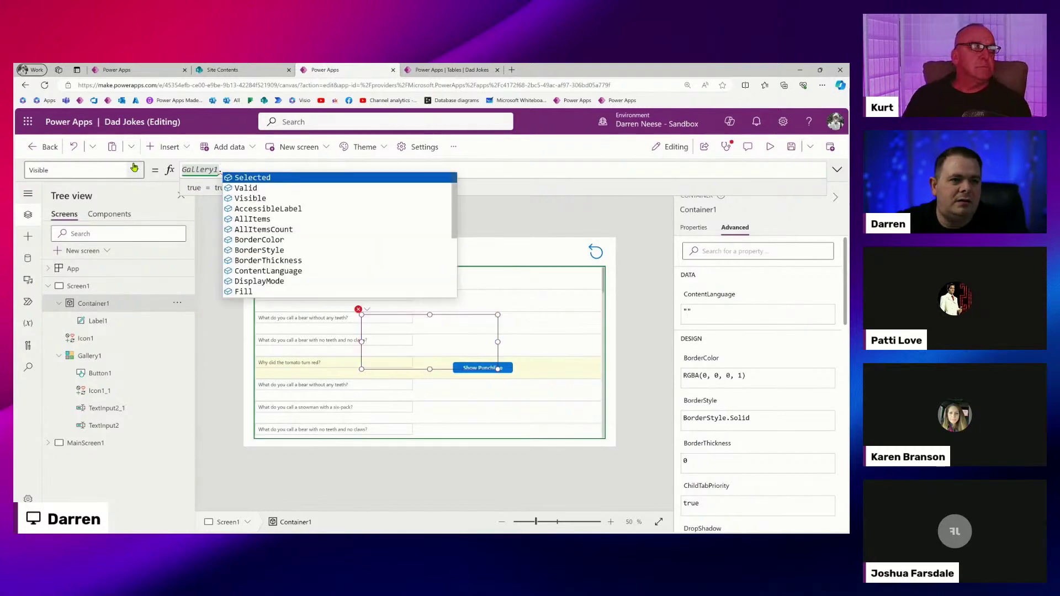
{"action": "type", "text": "Selected.show"}
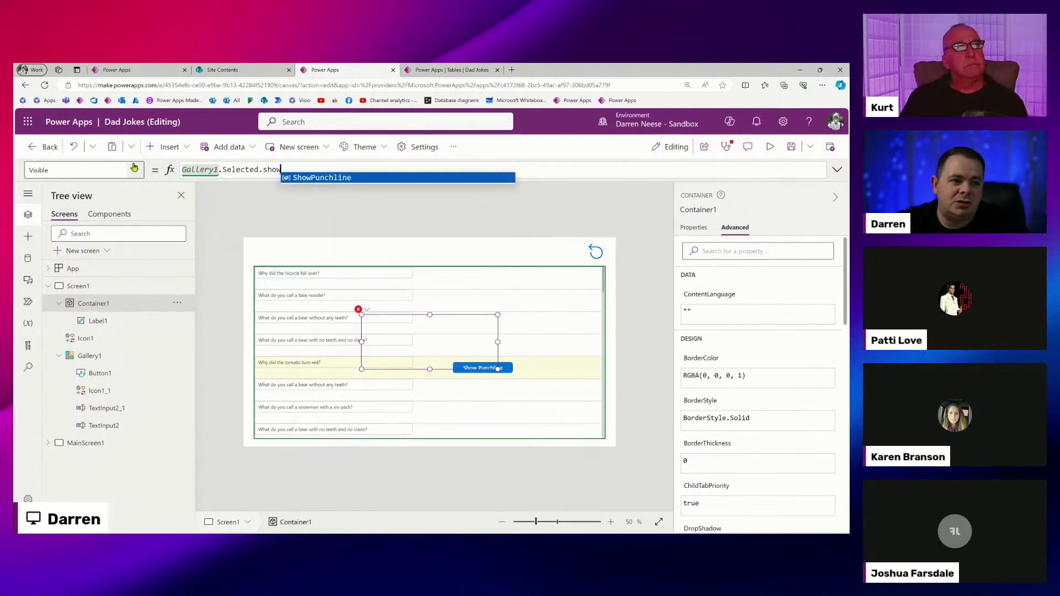
{"action": "key", "text": "Tab"}
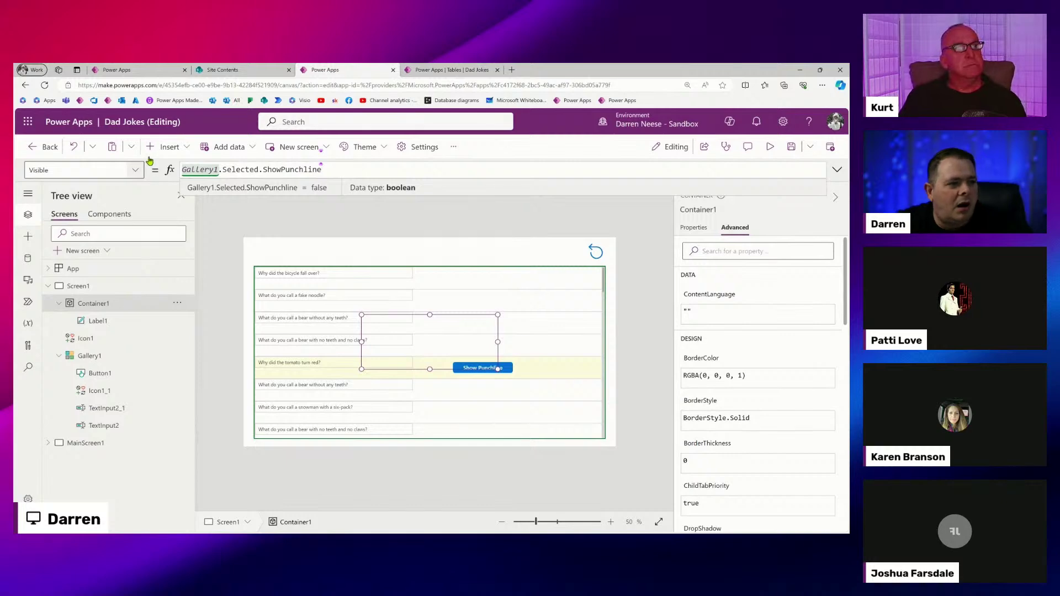
{"action": "left_click", "coordinate": [563, 215]}
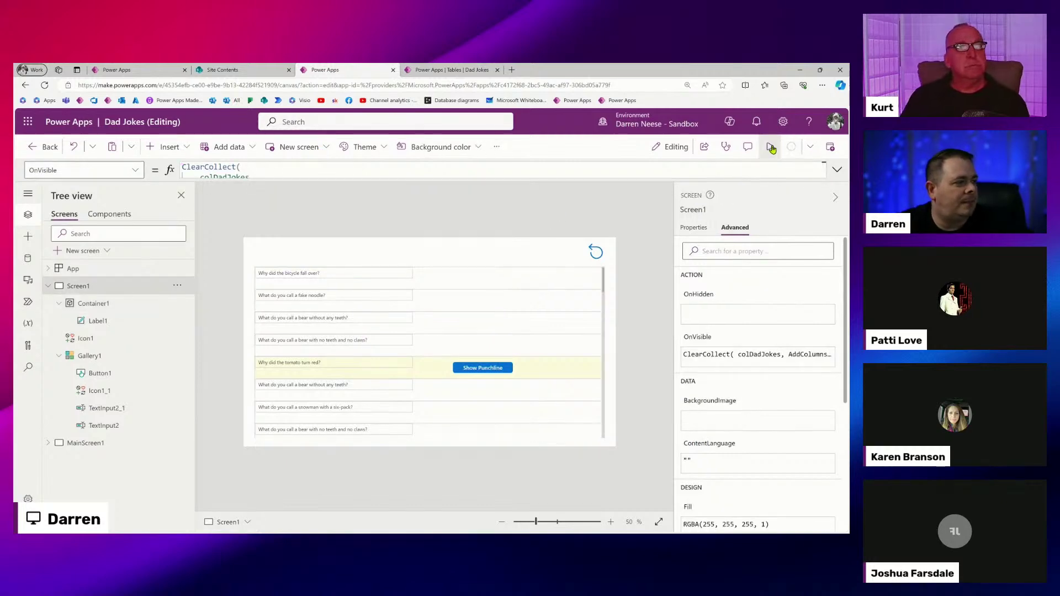
Preview the app, show the tomato joke's punchline, dismiss the pop-up by selecting it, and return to editing.
{"action": "left_click", "coordinate": [770, 146]}
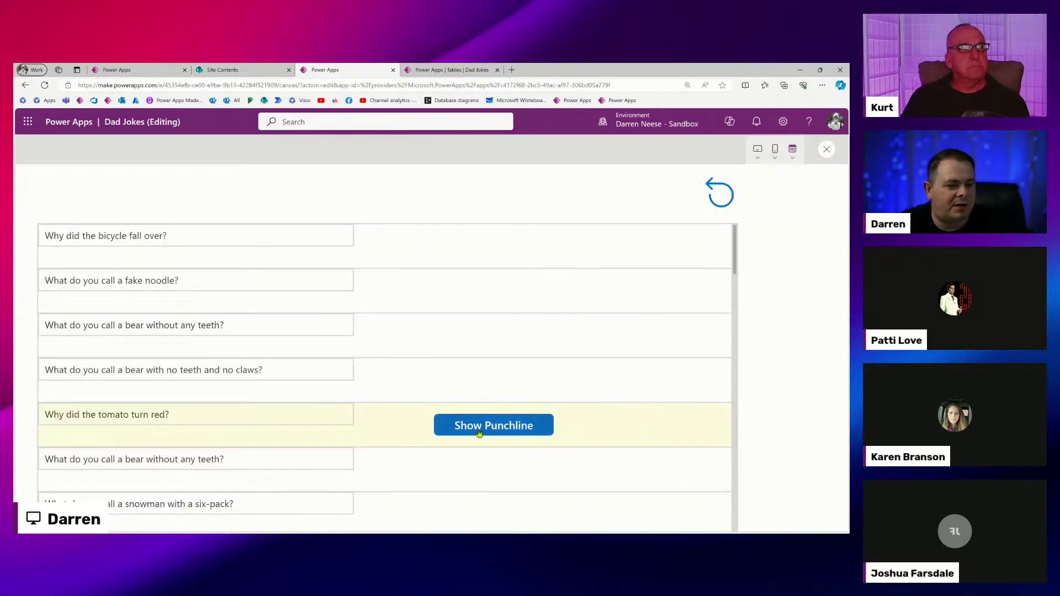
{"action": "left_click_drag", "start_coordinate": [58, 414], "coordinate": [213, 414]}
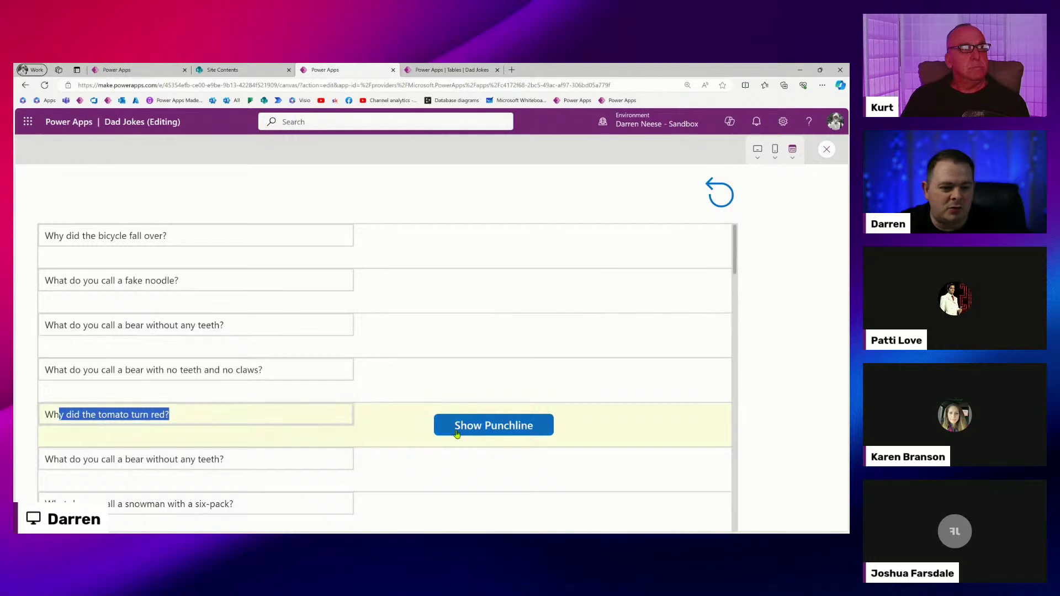
{"action": "left_click", "coordinate": [486, 427]}
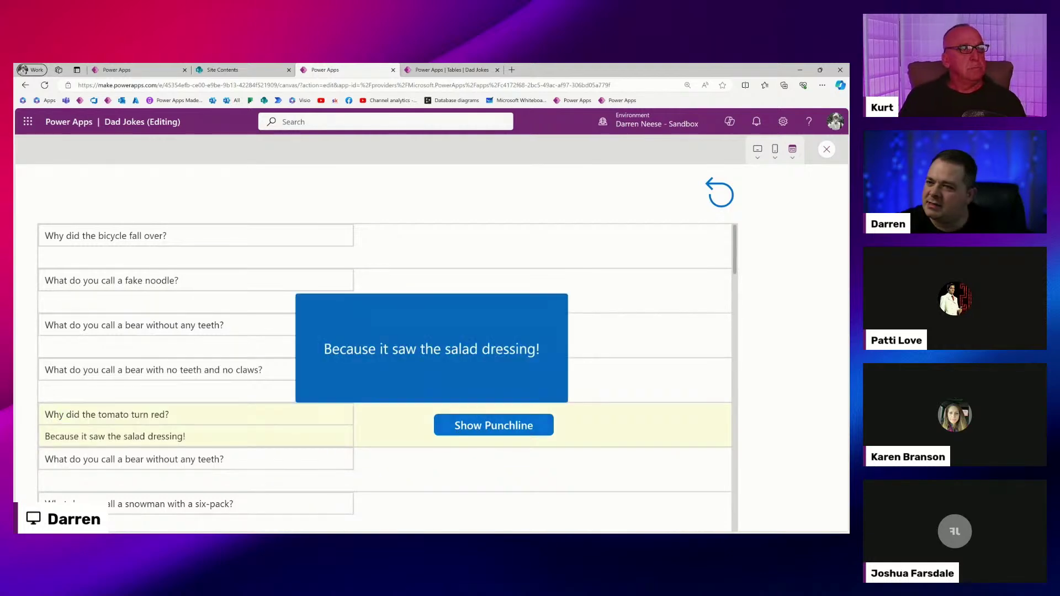
{"action": "left_click", "coordinate": [396, 338]}
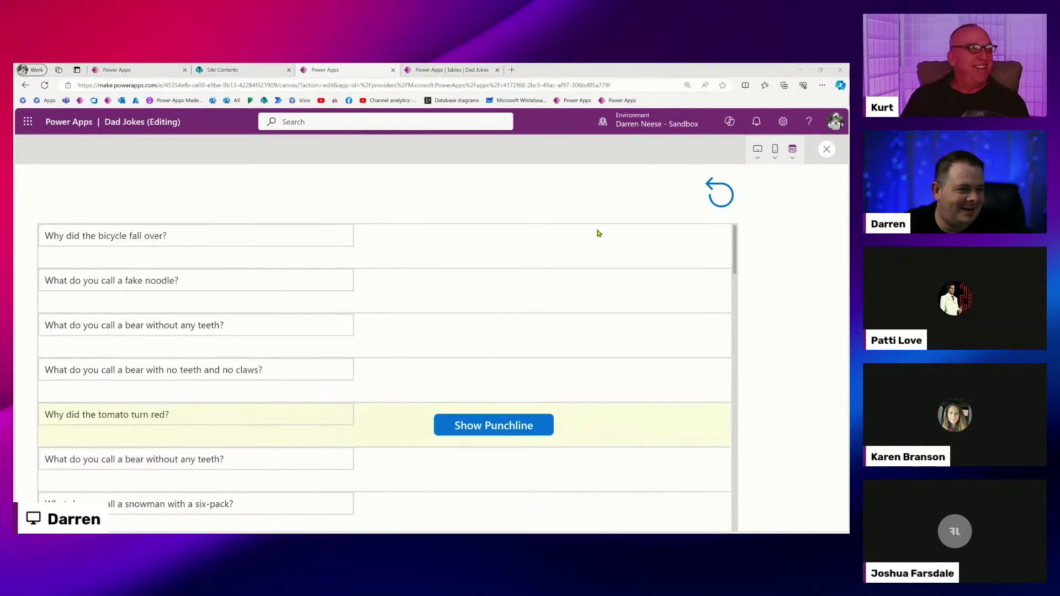
{"action": "left_click", "coordinate": [826, 149]}
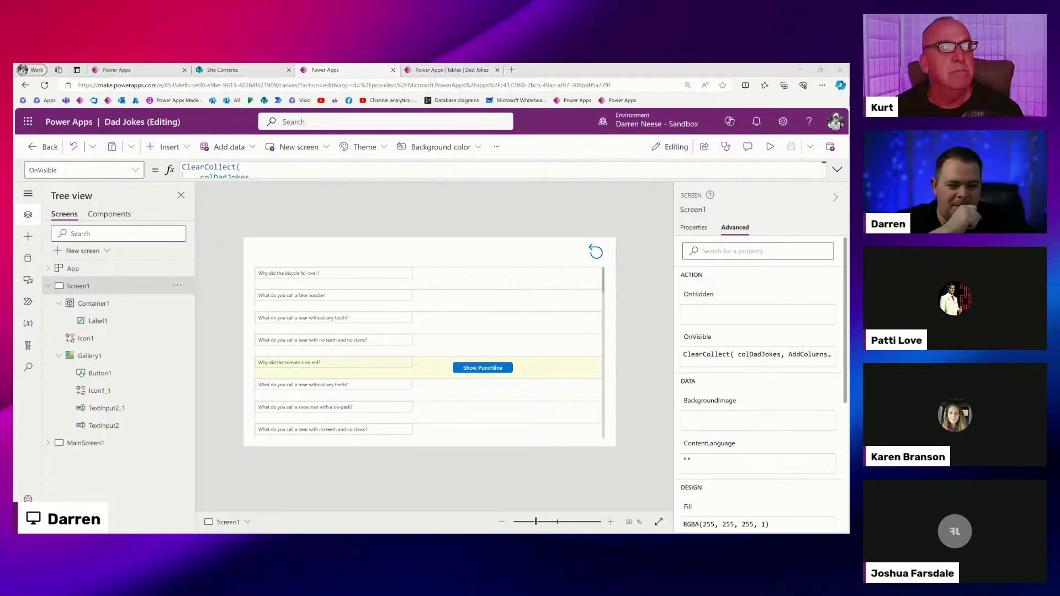
Review the Dad Jokes table's columns across to Rating and return to the app editor.
{"action": "left_click", "coordinate": [425, 490]}
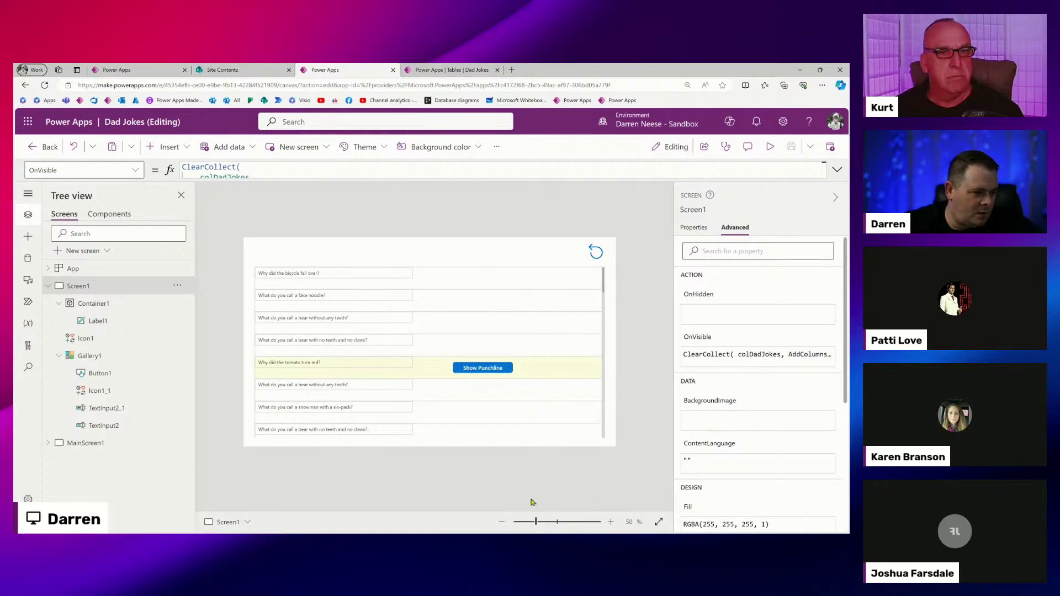
{"action": "left_click", "coordinate": [444, 393], "text": "alt"}
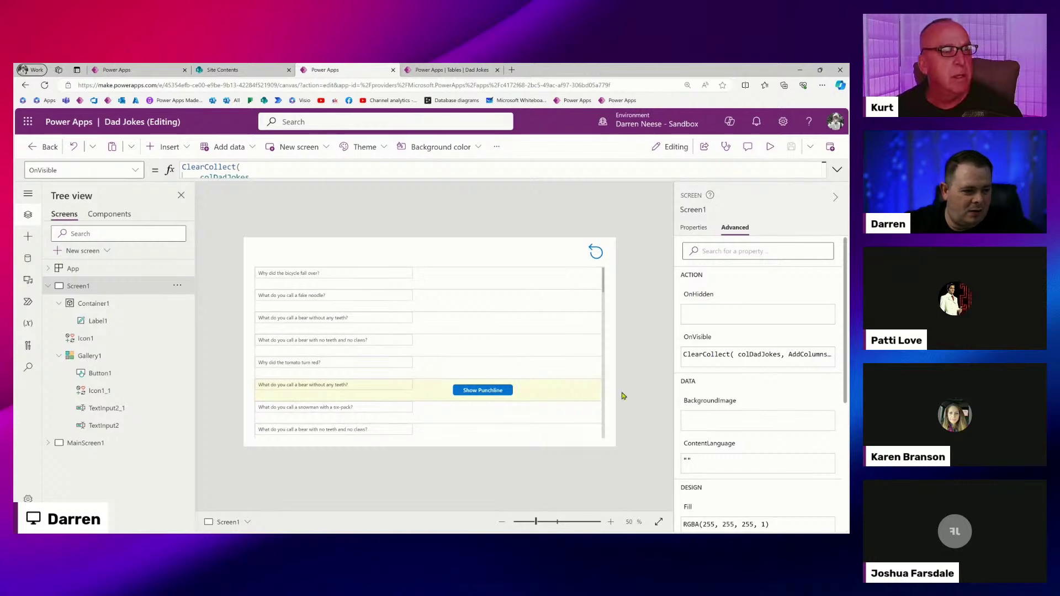
{"action": "left_click", "coordinate": [329, 273]}
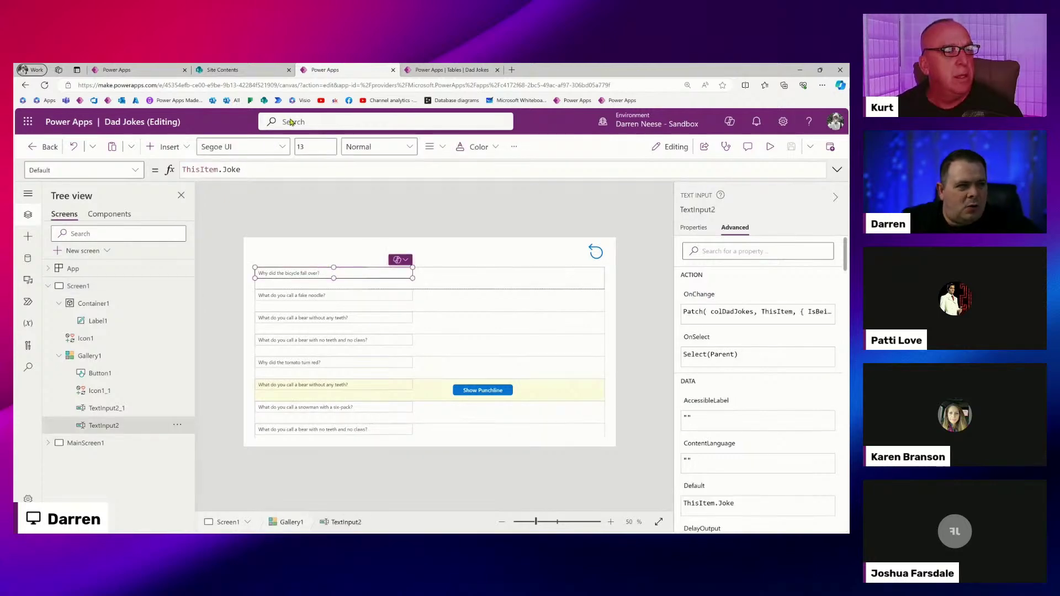
{"action": "left_click", "coordinate": [447, 70]}
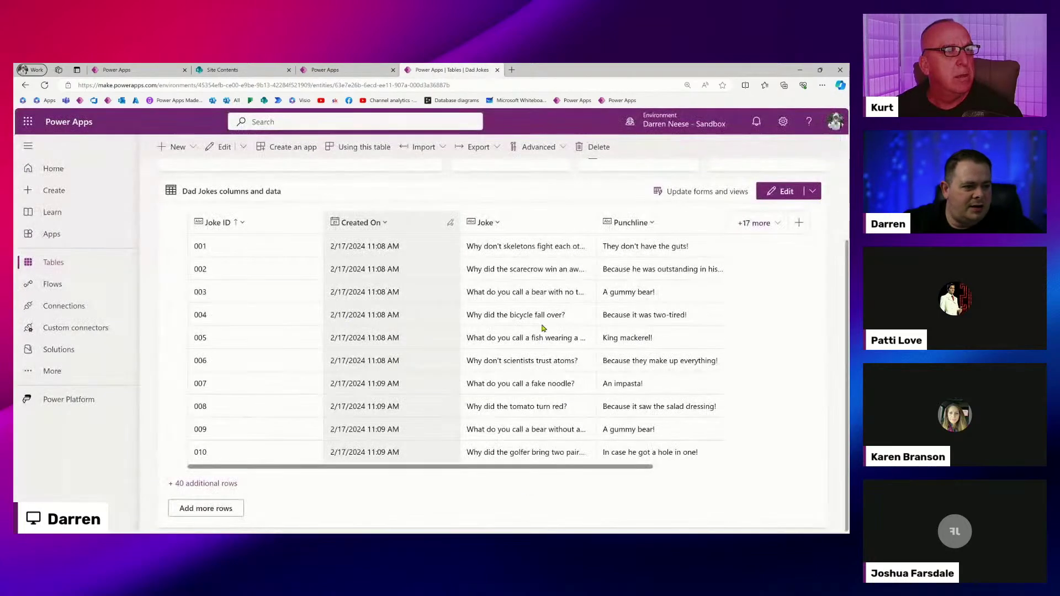
{"action": "left_click_drag", "start_coordinate": [591, 467], "coordinate": [740, 468]}
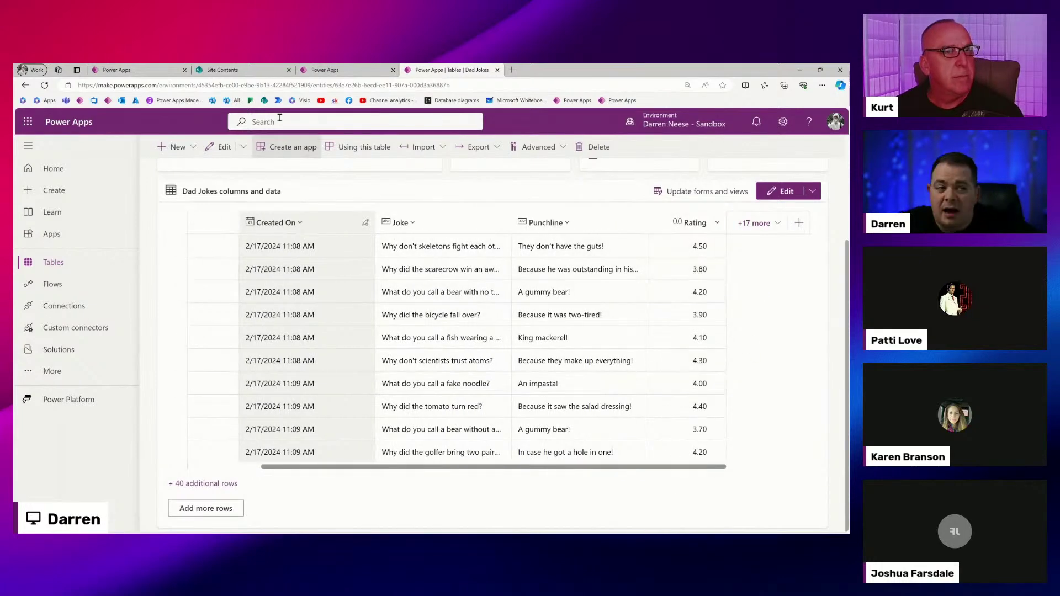
{"action": "left_click", "coordinate": [364, 75]}
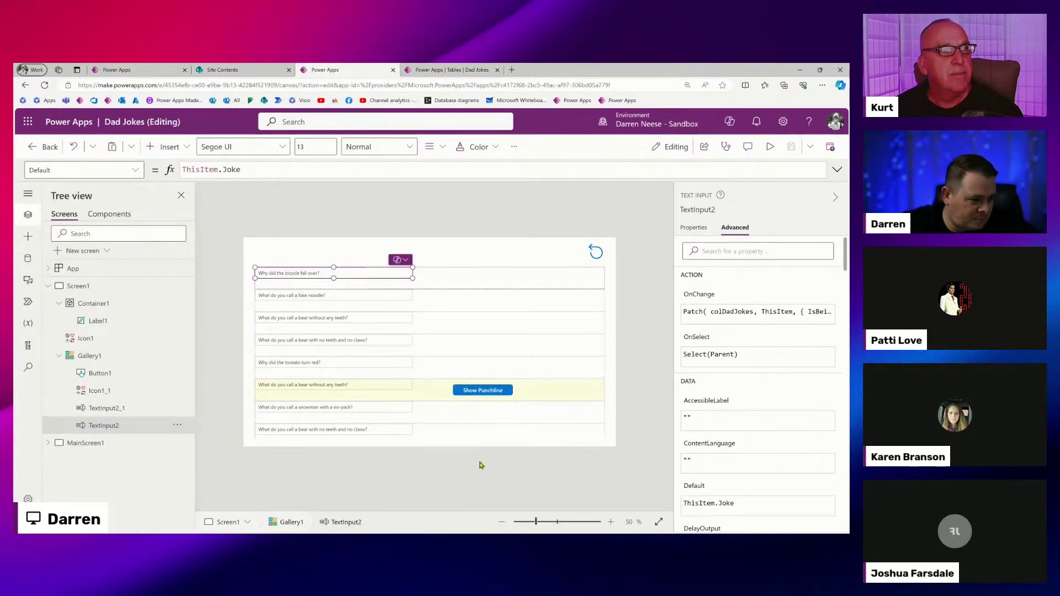
Insert a Rating control into the gallery template and place it just beside the joke text input.
{"action": "left_click", "coordinate": [482, 279]}
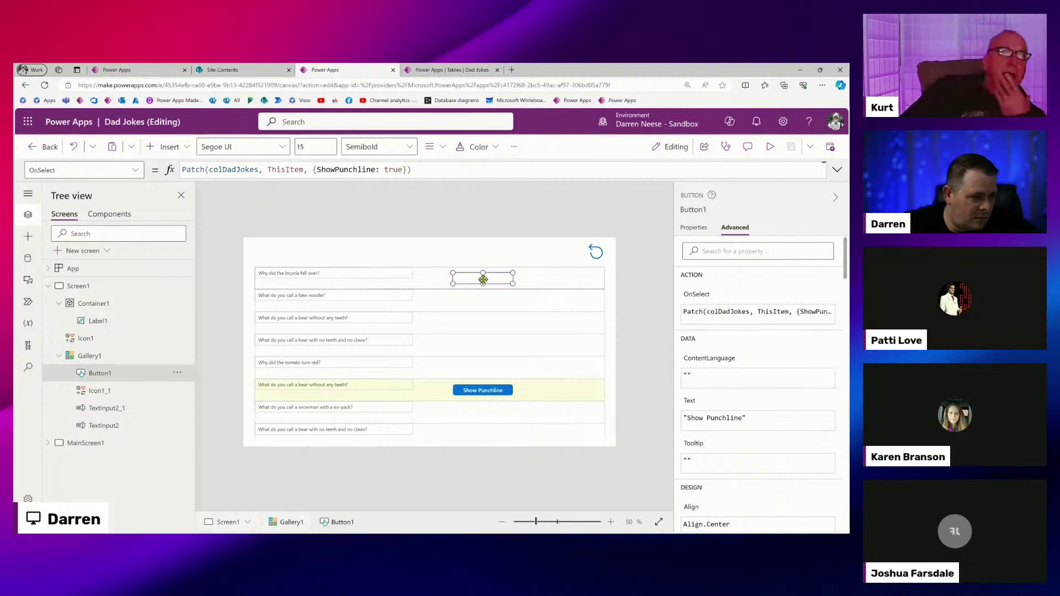
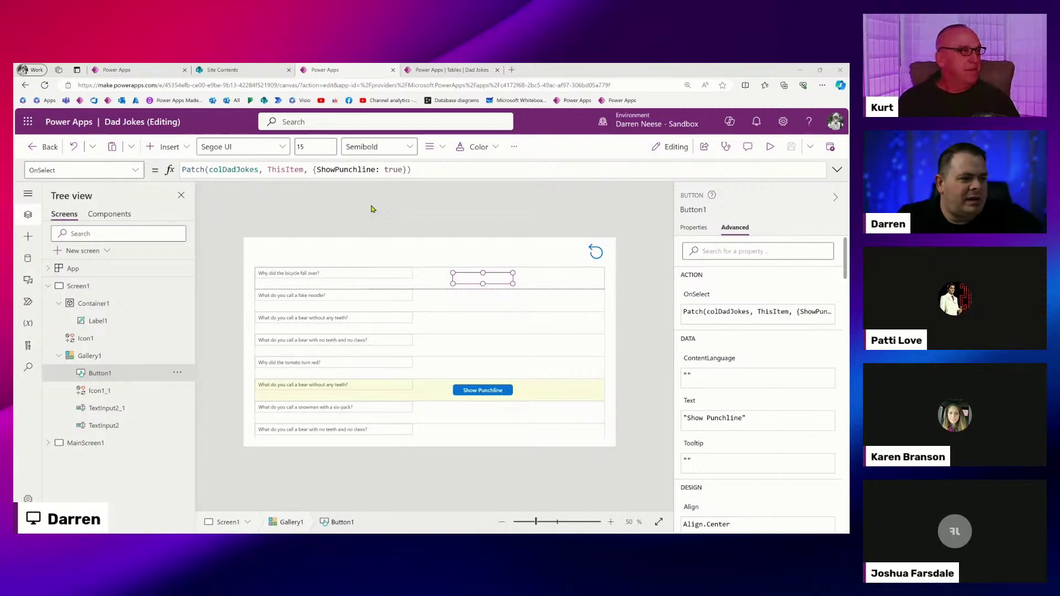
{"action": "left_click", "coordinate": [380, 274]}
{"action": "left_click", "coordinate": [165, 146]}
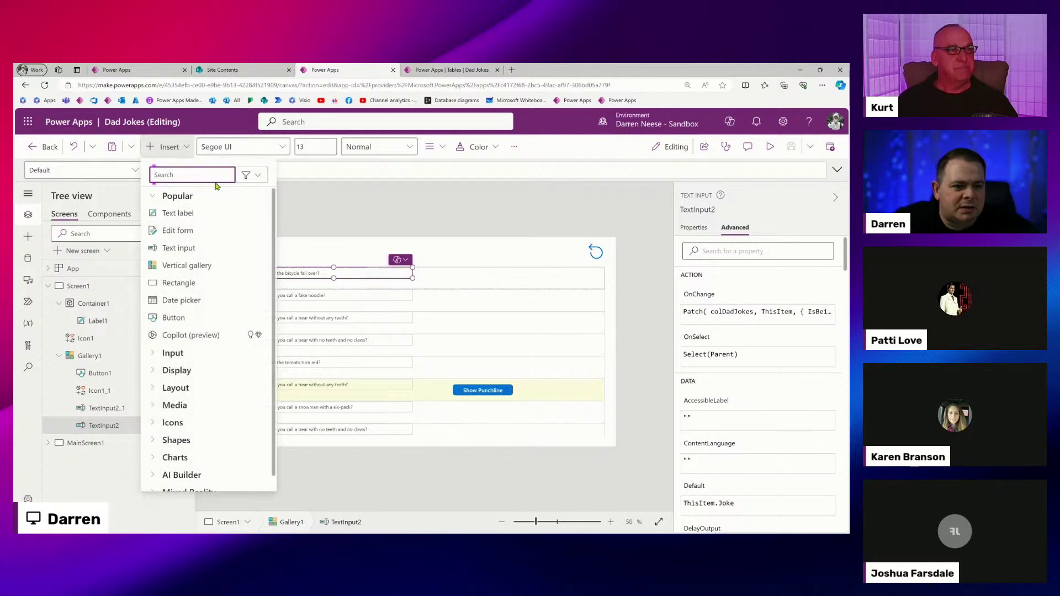
{"action": "type", "text": "rat"}
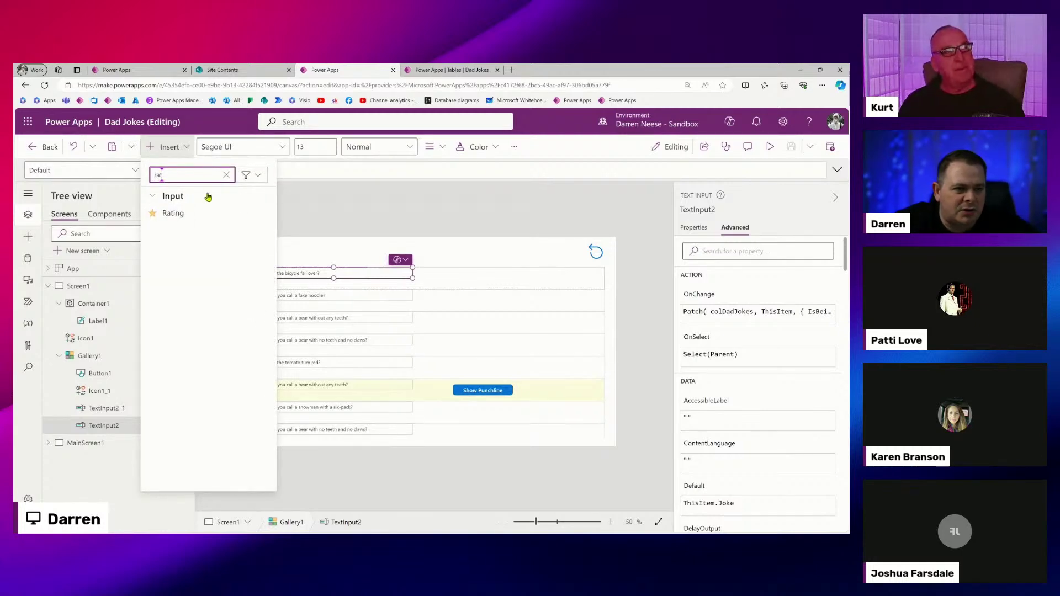
{"action": "left_click", "coordinate": [186, 214]}
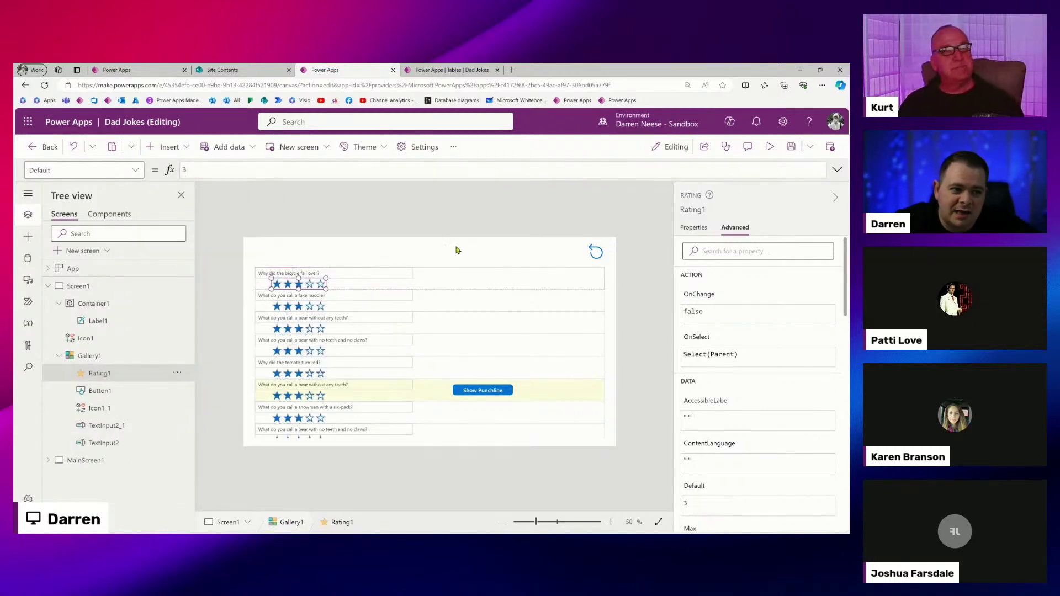
{"action": "left_click_drag", "start_coordinate": [310, 285], "coordinate": [453, 280]}
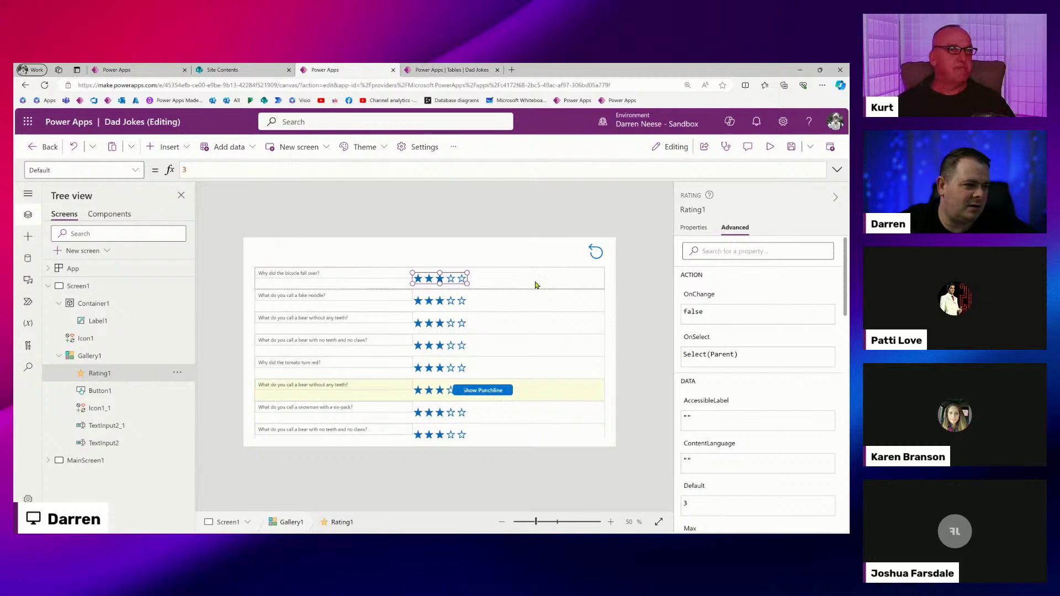
Select the bicycle joke's row and move its Show Punchline button away from the stars, next to the row's reset icon.
{"action": "left_click", "coordinate": [560, 278]}
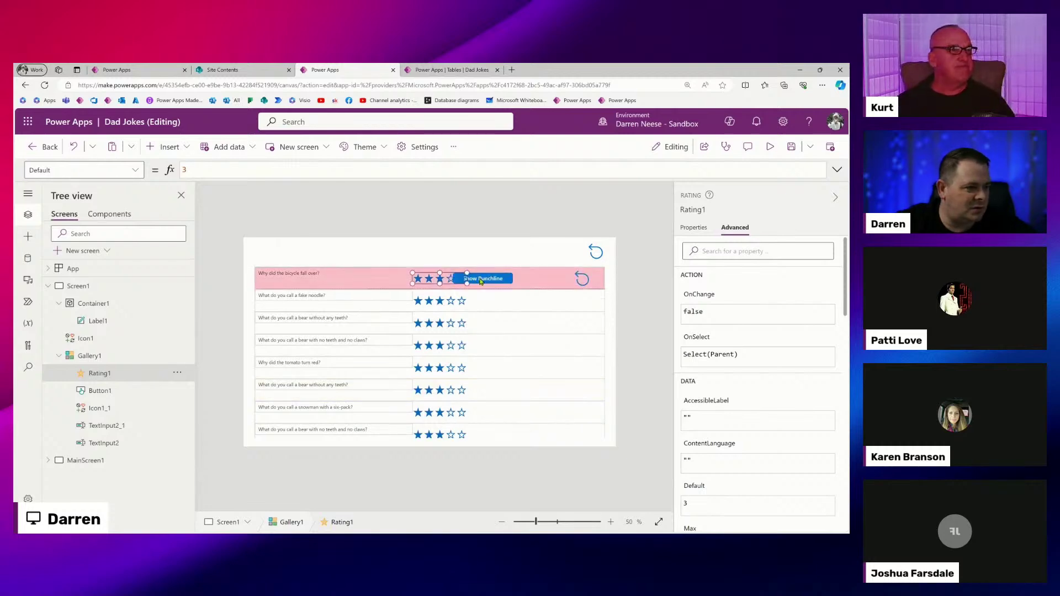
{"action": "left_click", "coordinate": [504, 283]}
{"action": "left_click_drag", "start_coordinate": [504, 282], "coordinate": [546, 279]}
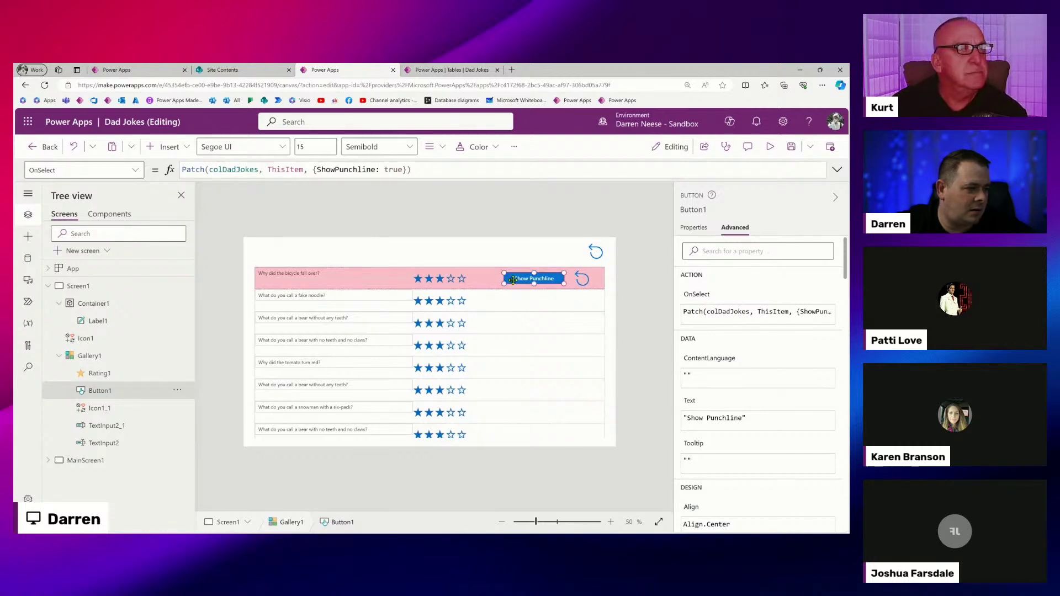
Reposition and slightly enlarge the star rating between the joke text and the Show Punchline button, undoing the upward shift.
{"action": "left_click", "coordinate": [453, 278]}
{"action": "left_click_drag", "start_coordinate": [450, 278], "coordinate": [450, 272]}
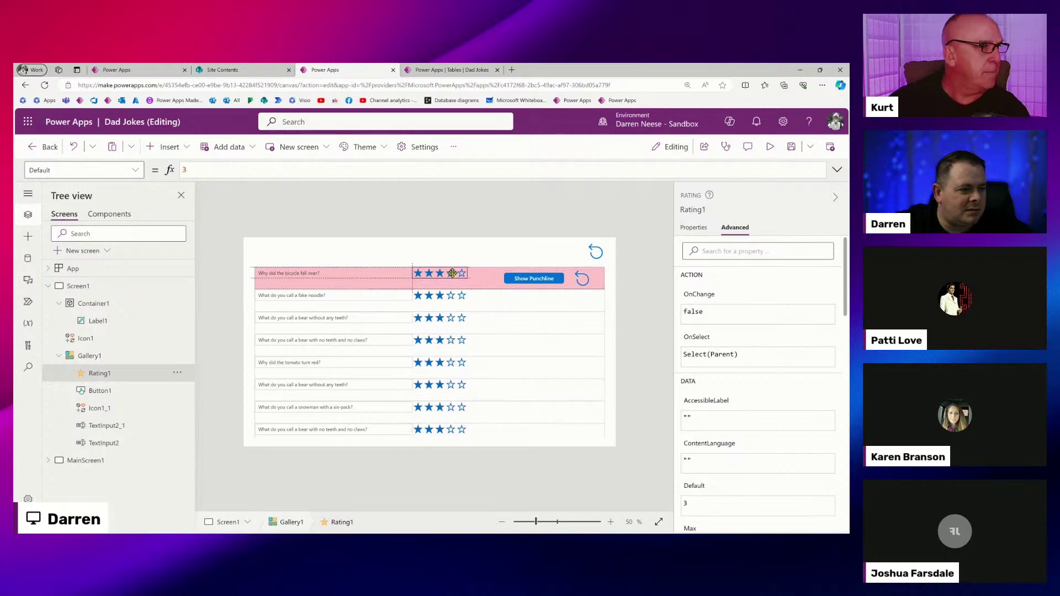
{"action": "key", "text": "ctrl+z"}
{"action": "key", "text": "ctrl+z"}
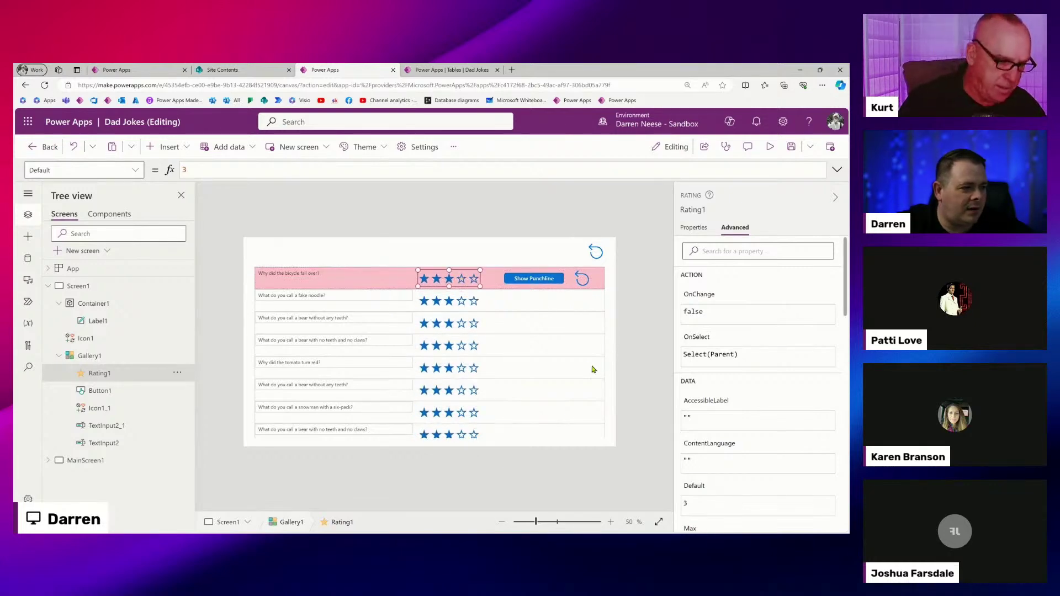
Set Rating1's OnSelect formula to Select(Parent);Patch(colDadJokes, ThisItem, {Rating: Self.Value});.
{"action": "left_click", "coordinate": [450, 284]}
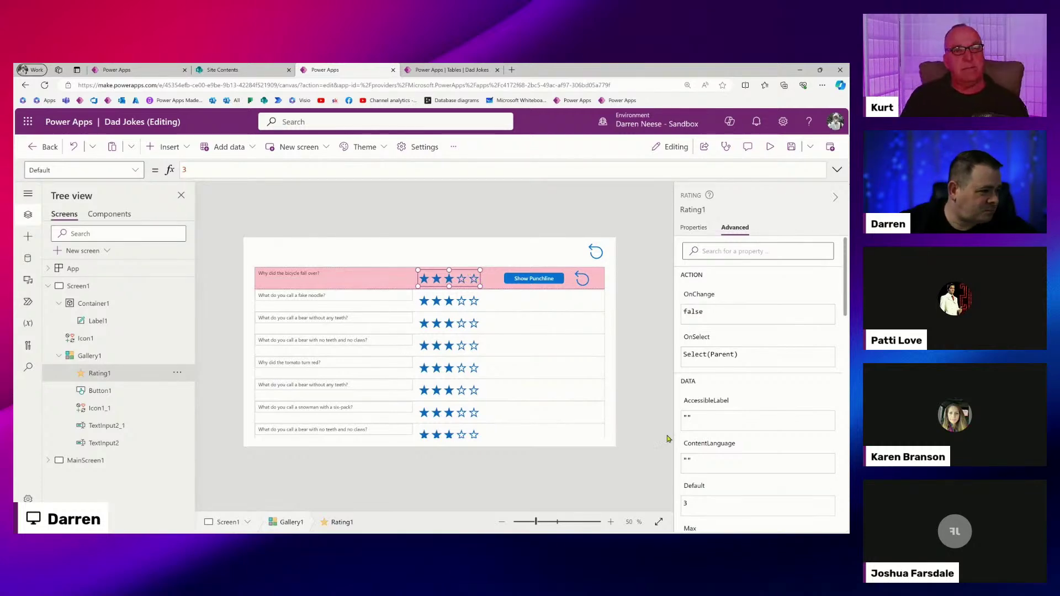
{"action": "left_click", "coordinate": [690, 354]}
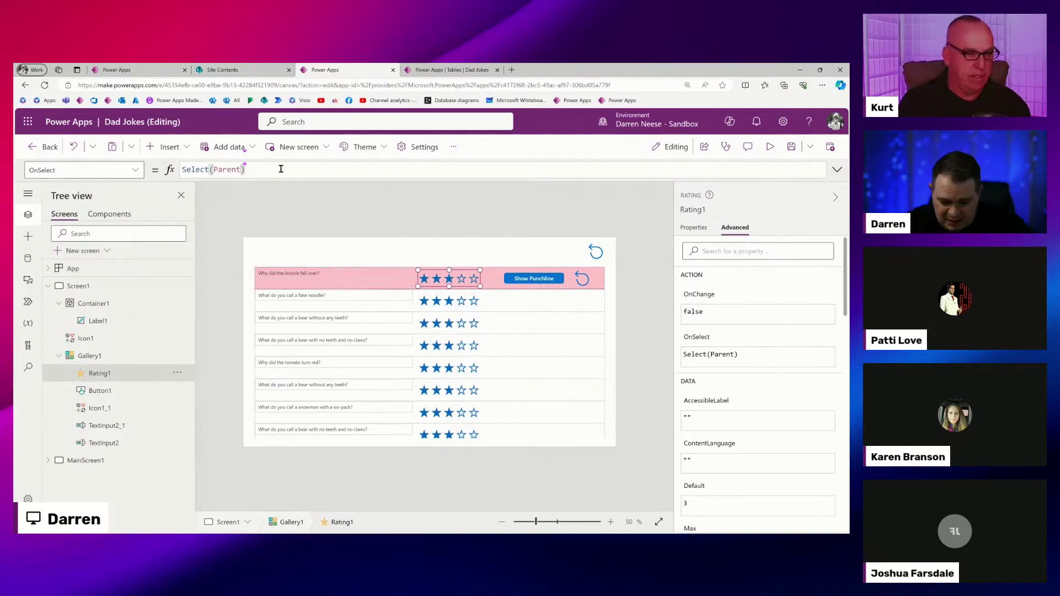
{"action": "type", "text": ";Patch(co"}
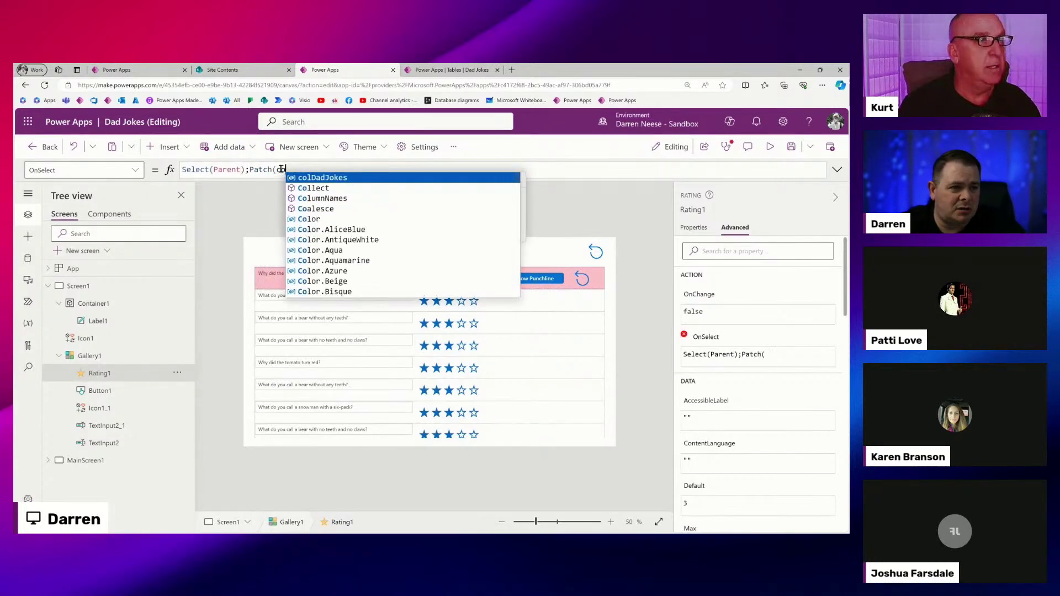
{"action": "key", "text": "Tab"}
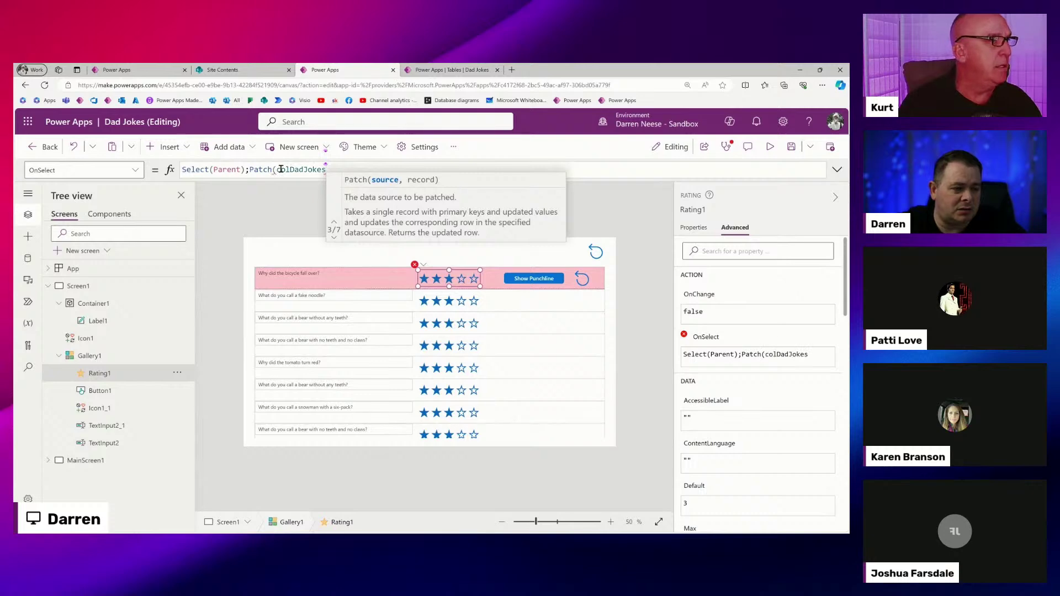
{"action": "type", "text": ", T"}
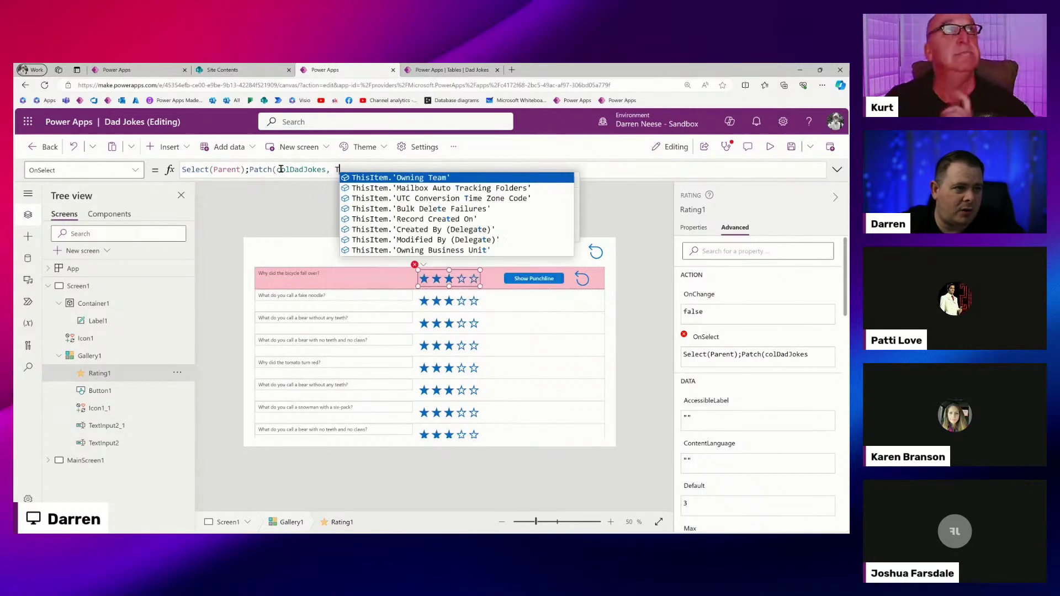
{"action": "type", "text": "hisItem, {})"}
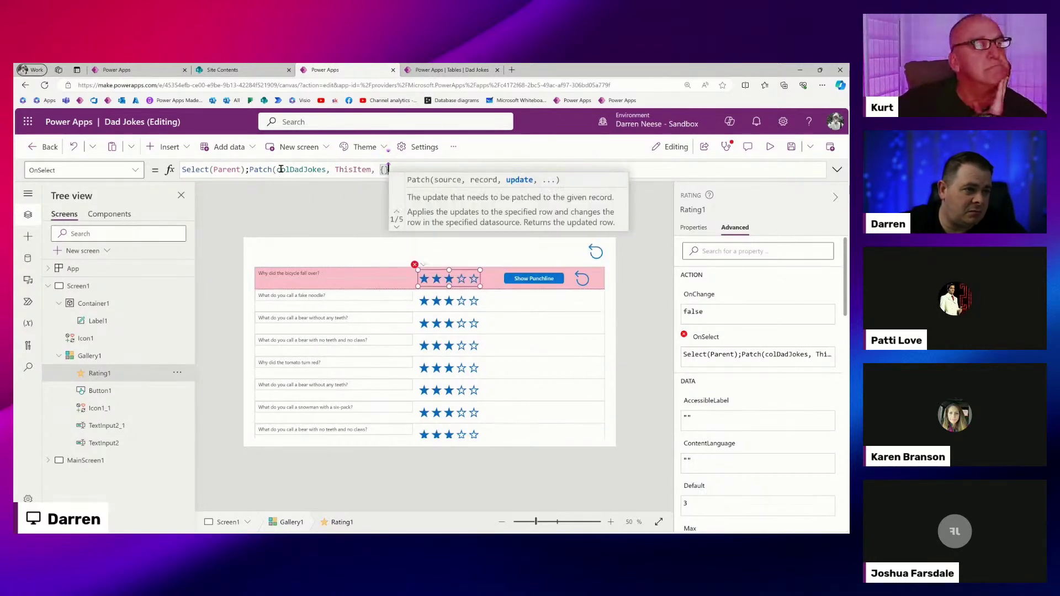
{"action": "type", "text": ";"}
{"action": "key", "text": "Left"}
{"action": "key", "text": "Left"}
{"action": "key", "text": "Left"}
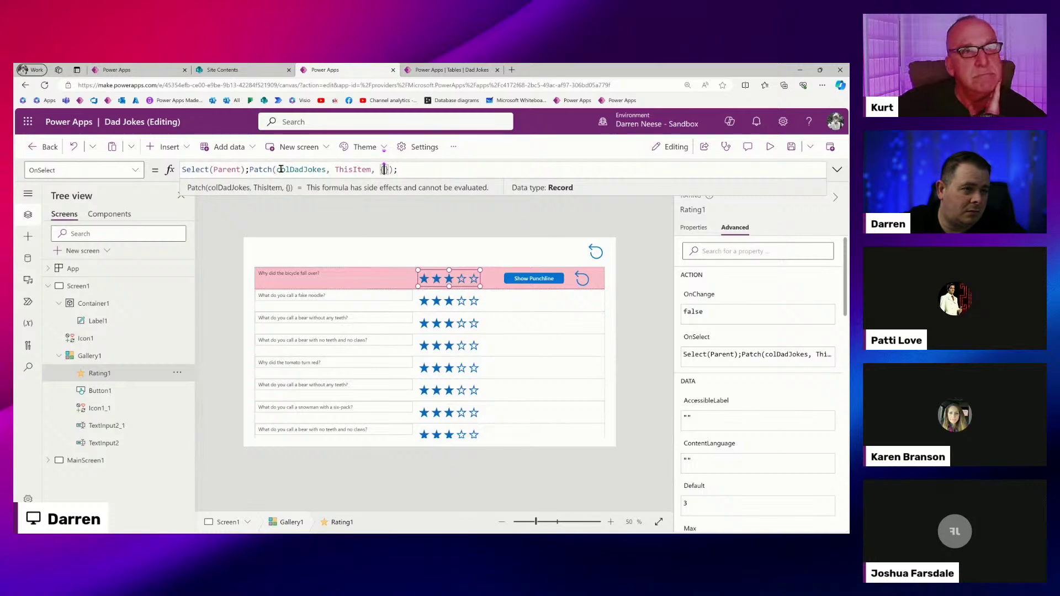
{"action": "type", "text": "Rating:"}
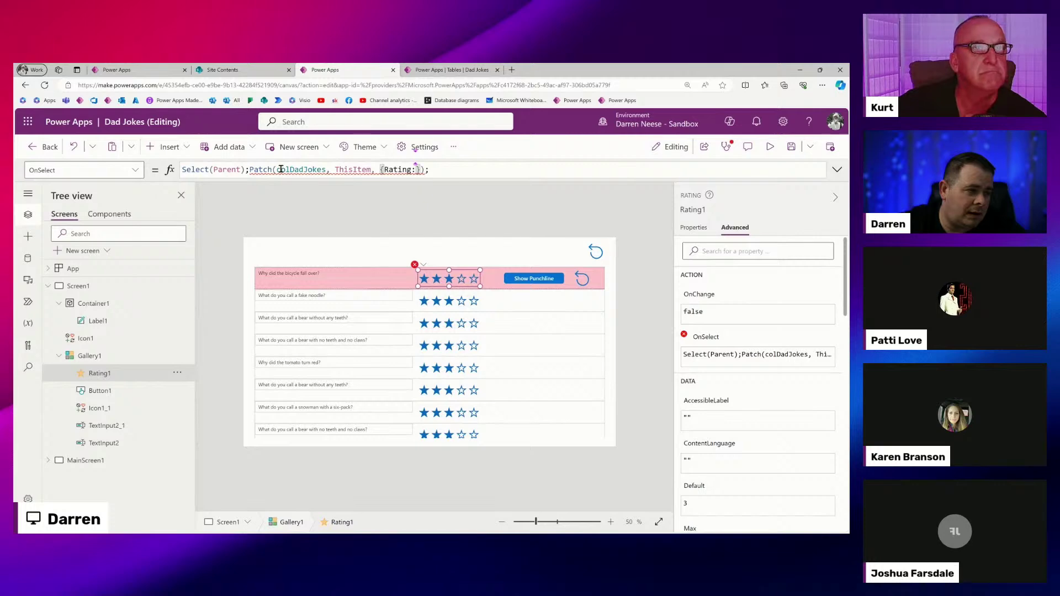
{"action": "type", "text": " Self.Value"}
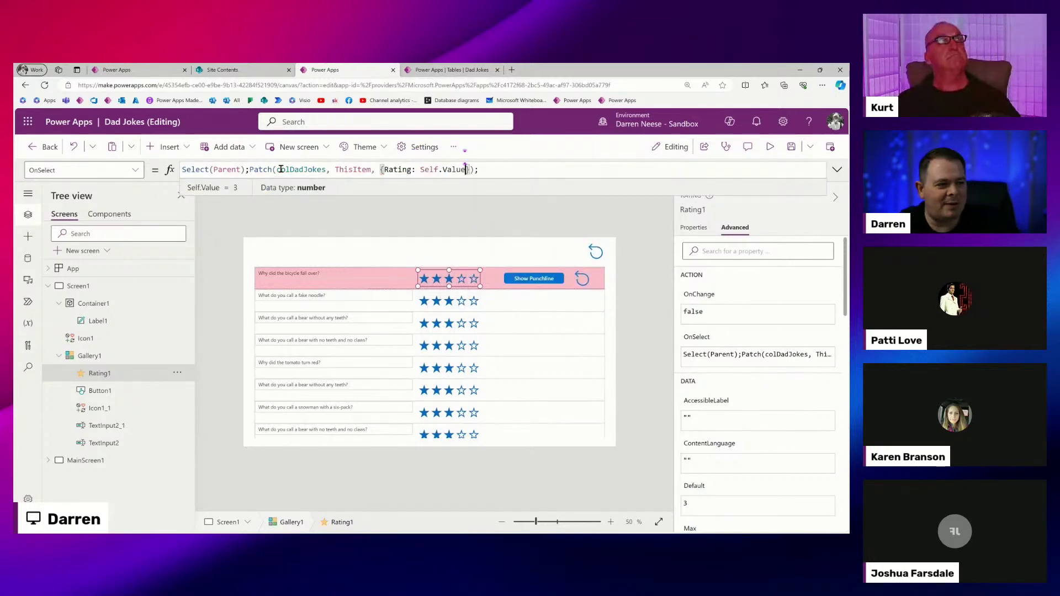
Set Rating1's Default property to ThisItem.Rating.
{"action": "left_click", "coordinate": [691, 229]}
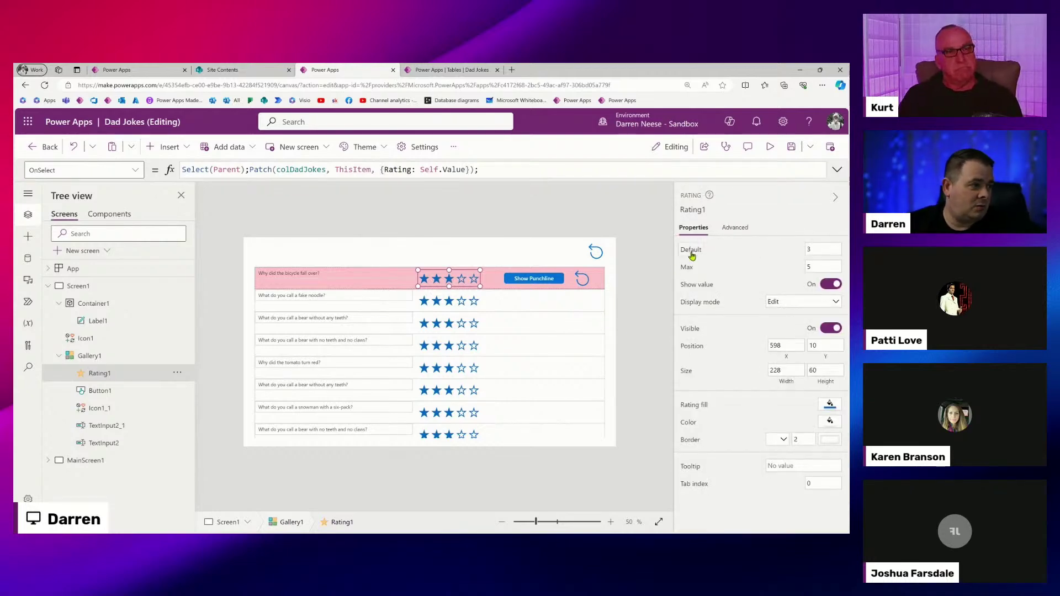
{"action": "left_click", "coordinate": [691, 249]}
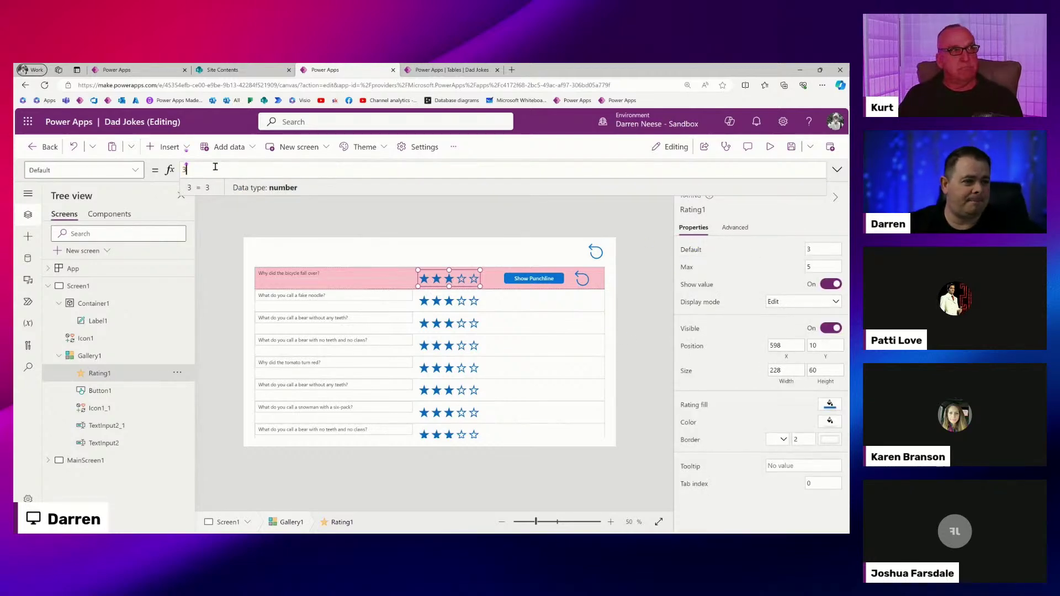
{"action": "type", "text": "ThisItem.Rating"}
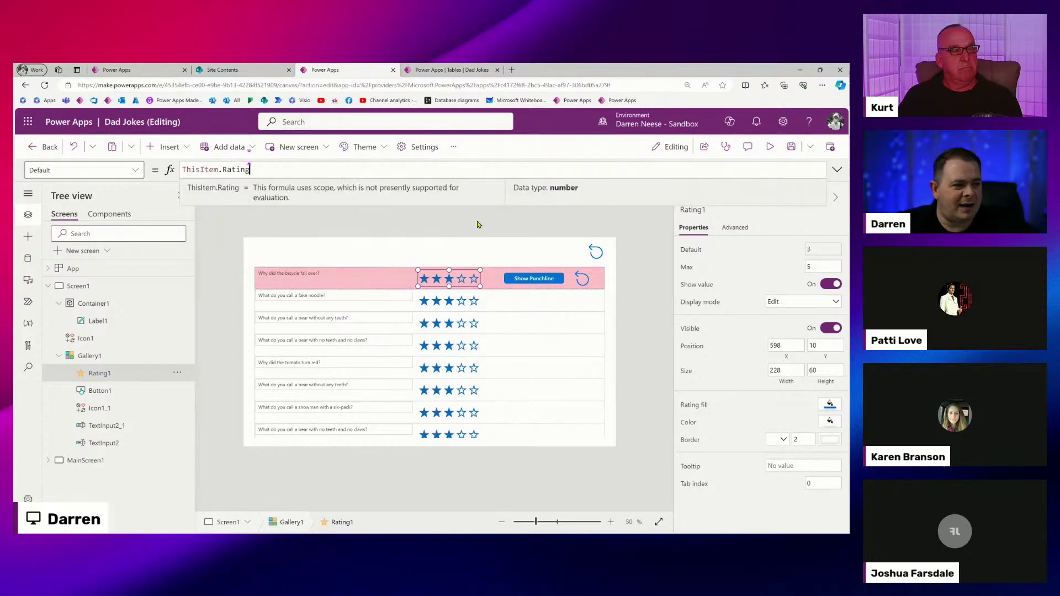
{"action": "left_click", "coordinate": [497, 219]}
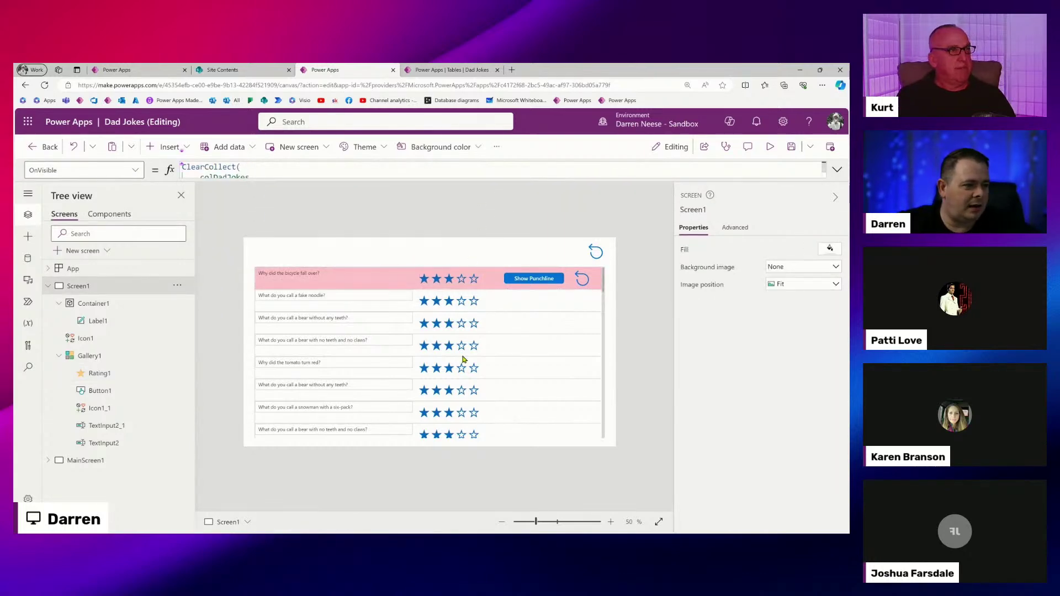
Review Rating1's Default formula and check the Rating column in the Dad Jokes table before returning to the app editor.
{"action": "left_click", "coordinate": [461, 280]}
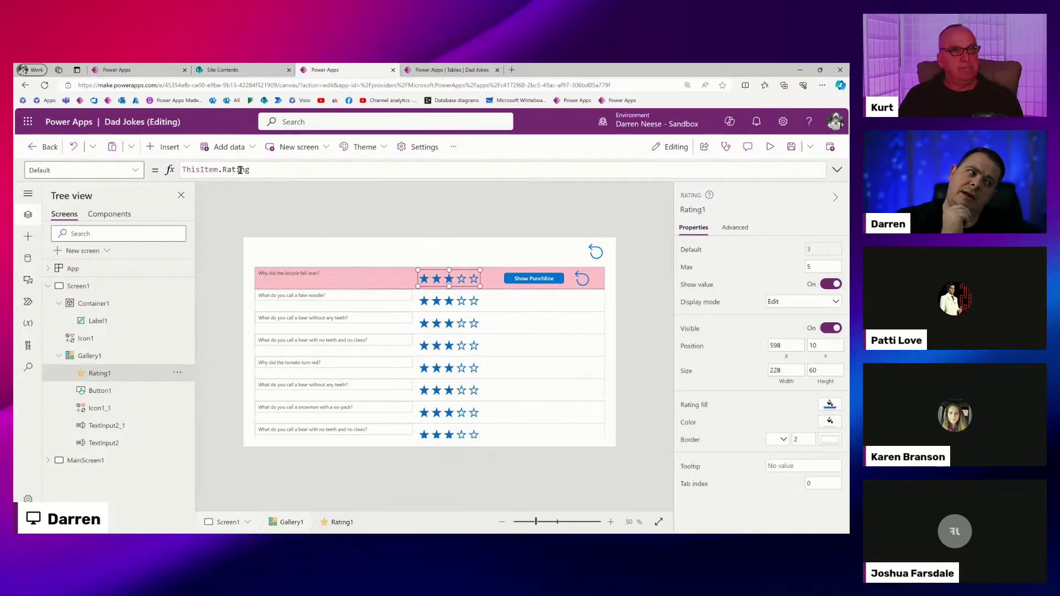
{"action": "left_click", "coordinate": [437, 70]}
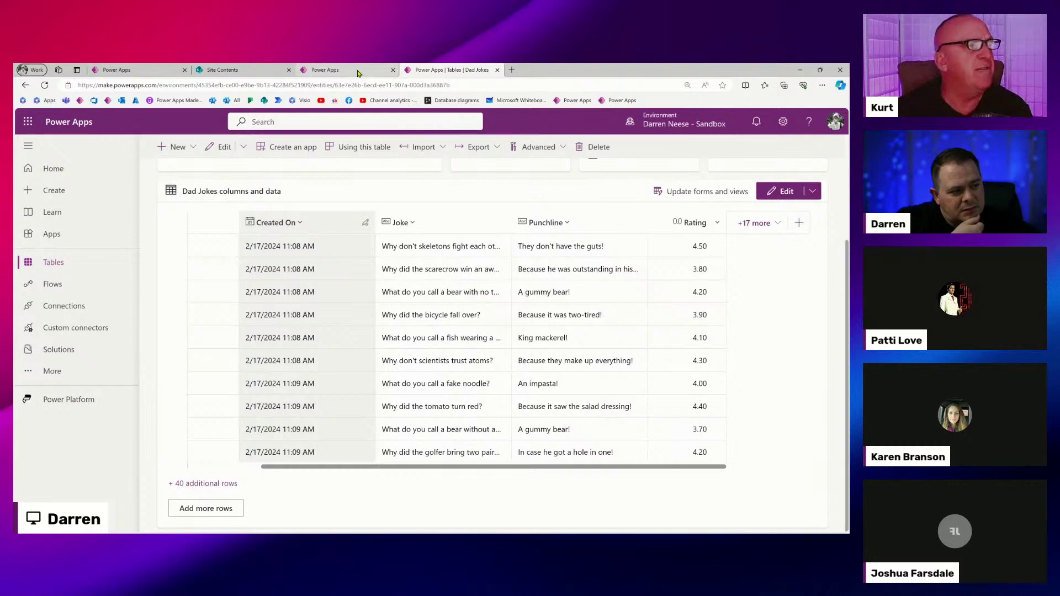
{"action": "left_click", "coordinate": [357, 73]}
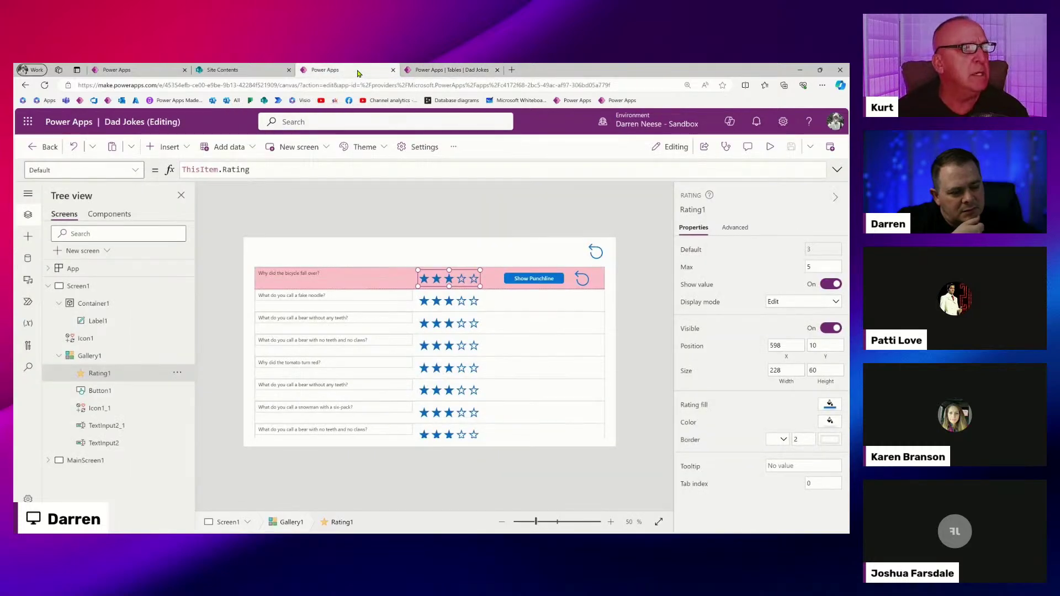
Extend the Default formula of the gallery's joke text input to ThisItem.Joke & " - rating: " & ThisItem.Rating.
{"action": "left_click", "coordinate": [381, 276]}
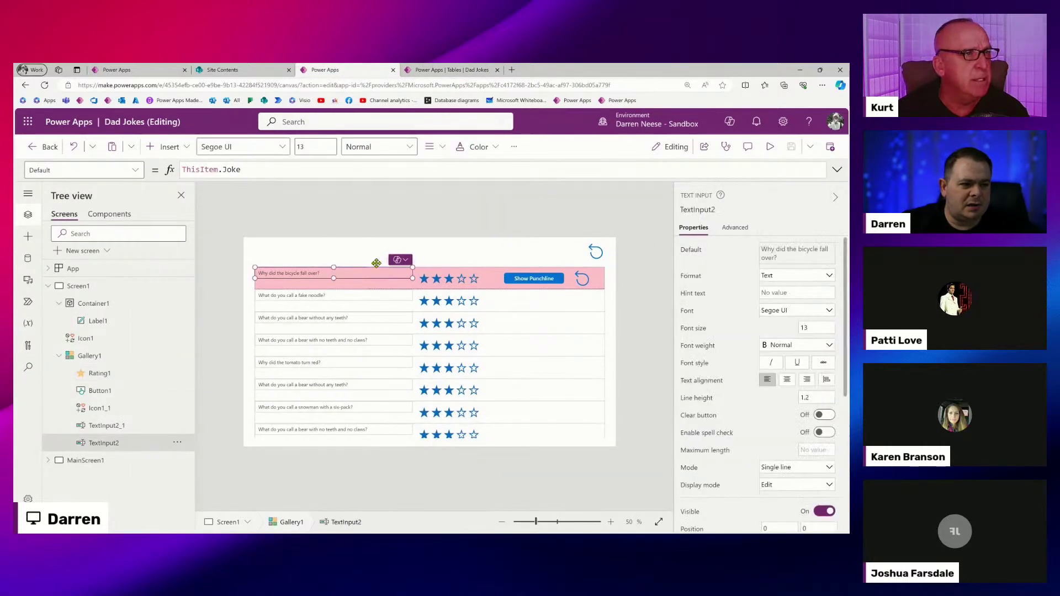
{"action": "left_click", "coordinate": [315, 167]}
{"action": "type", "text": "& "}
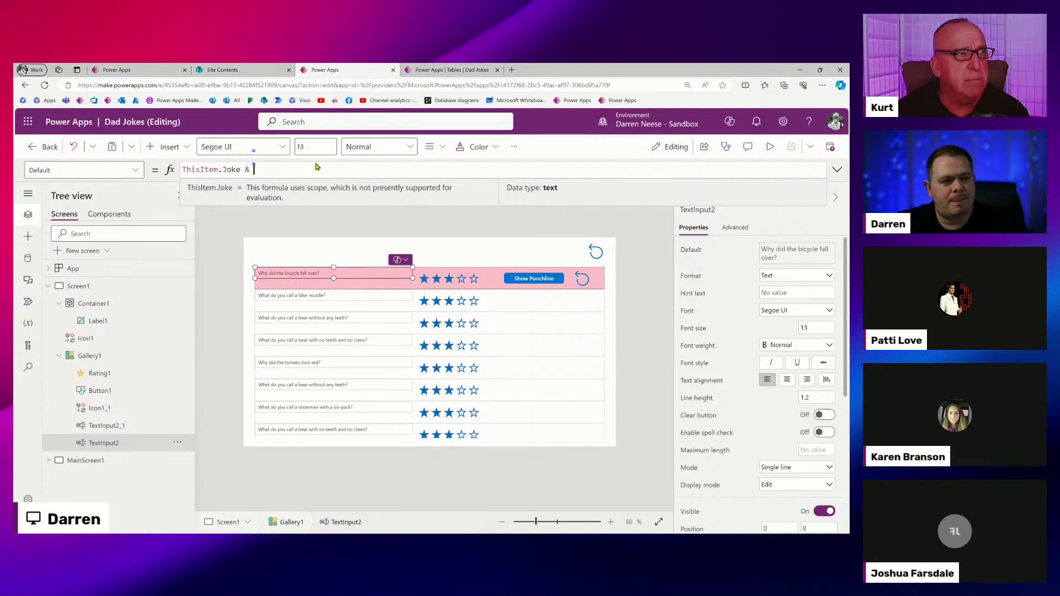
{"action": "type", "text": "\" - \" &"}
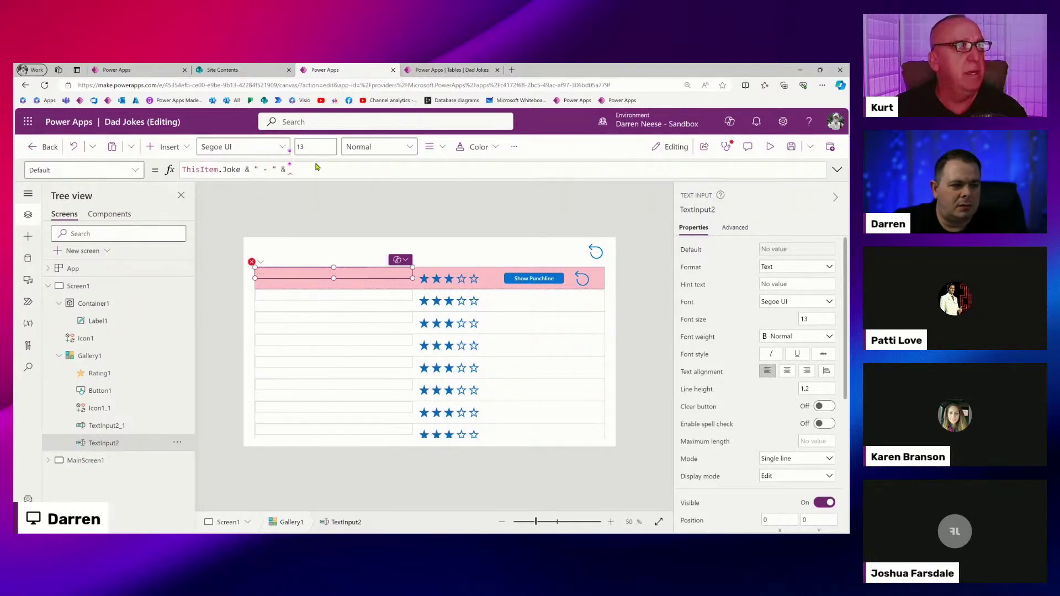
{"action": "key", "text": "Left"}
{"action": "key", "text": "Left"}
{"action": "key", "text": "Left"}
{"action": "key", "text": "Left"}
{"action": "type", "text": "rating: \" & "}
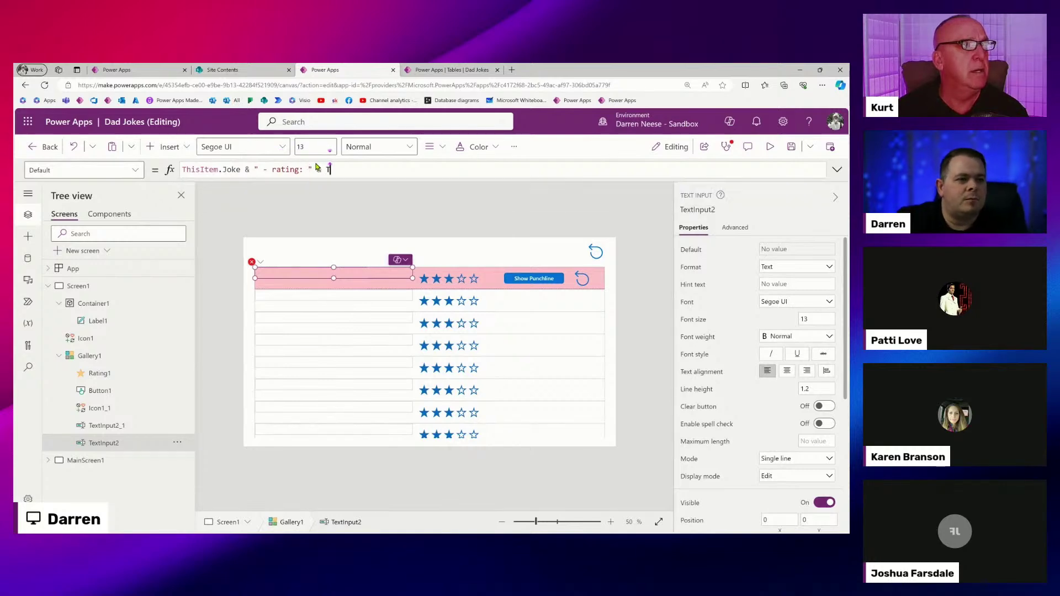
{"action": "type", "text": "ThisItem.Rating"}
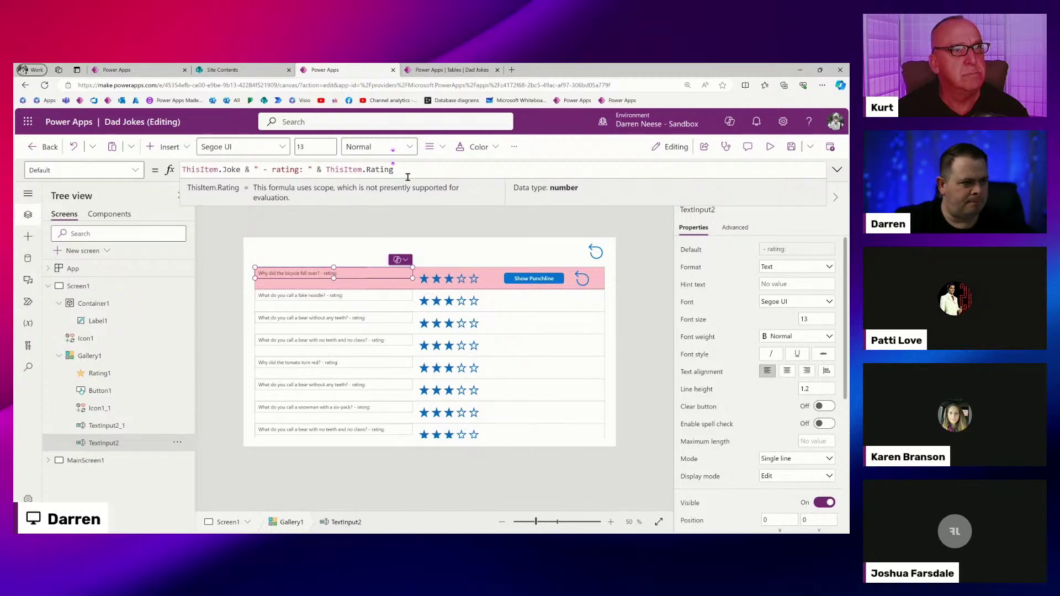
{"action": "left_click_drag", "start_coordinate": [407, 176], "coordinate": [325, 169]}
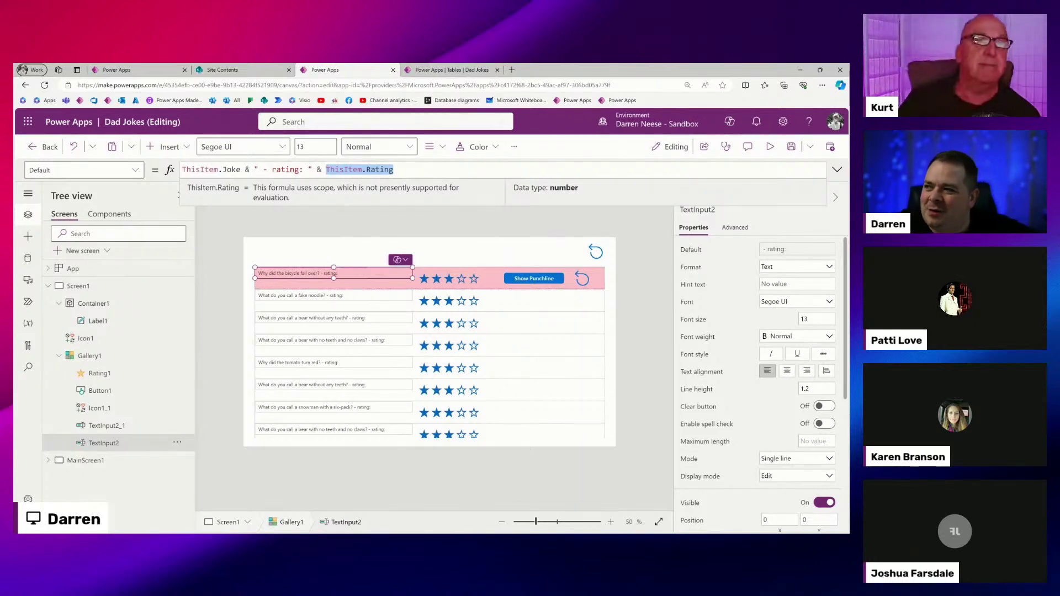
Reload the gallery data by switching to MainScreen1 and back to Screen1, and preview the ratings.
{"action": "left_click", "coordinate": [99, 464]}
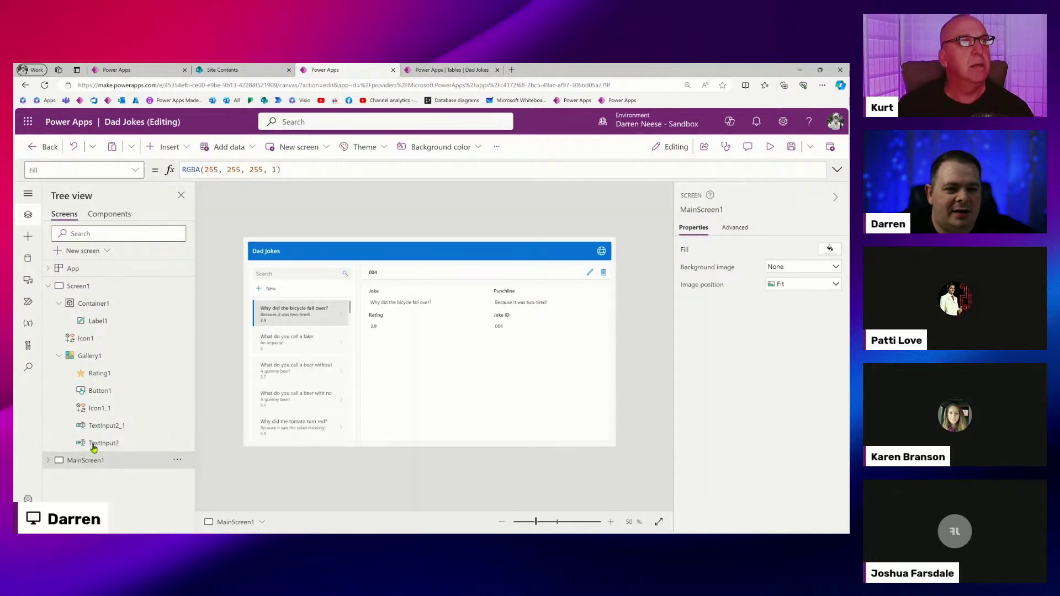
{"action": "left_click", "coordinate": [101, 286]}
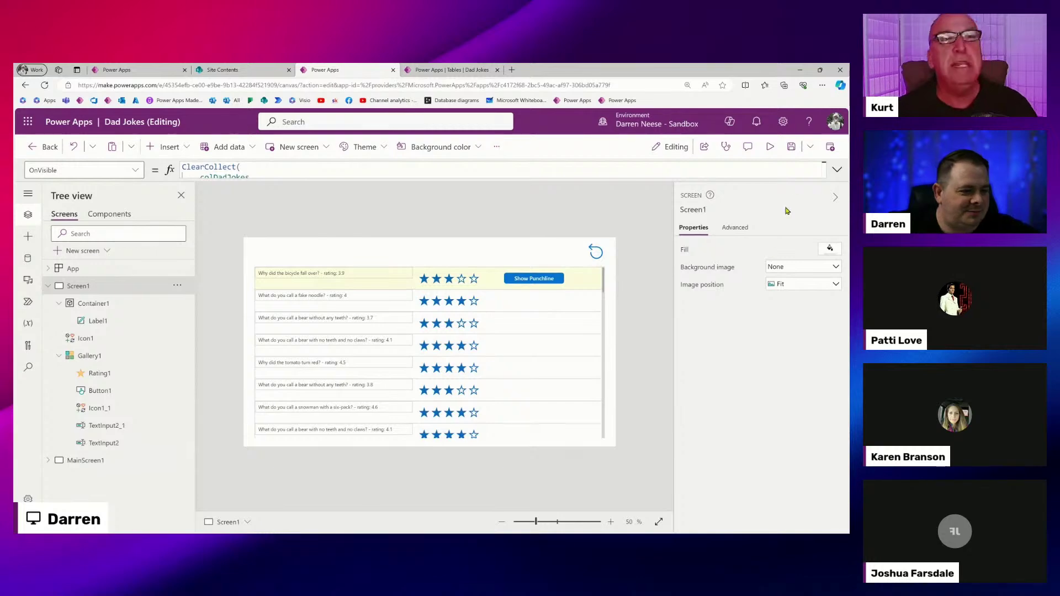
{"action": "left_click", "coordinate": [771, 149]}
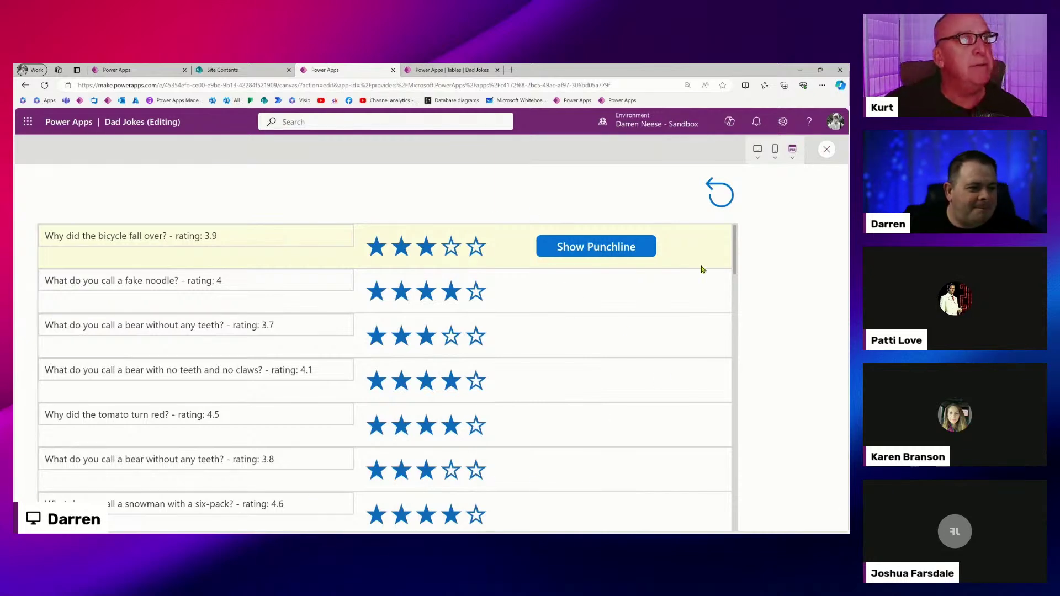
{"action": "left_click", "coordinate": [826, 152]}
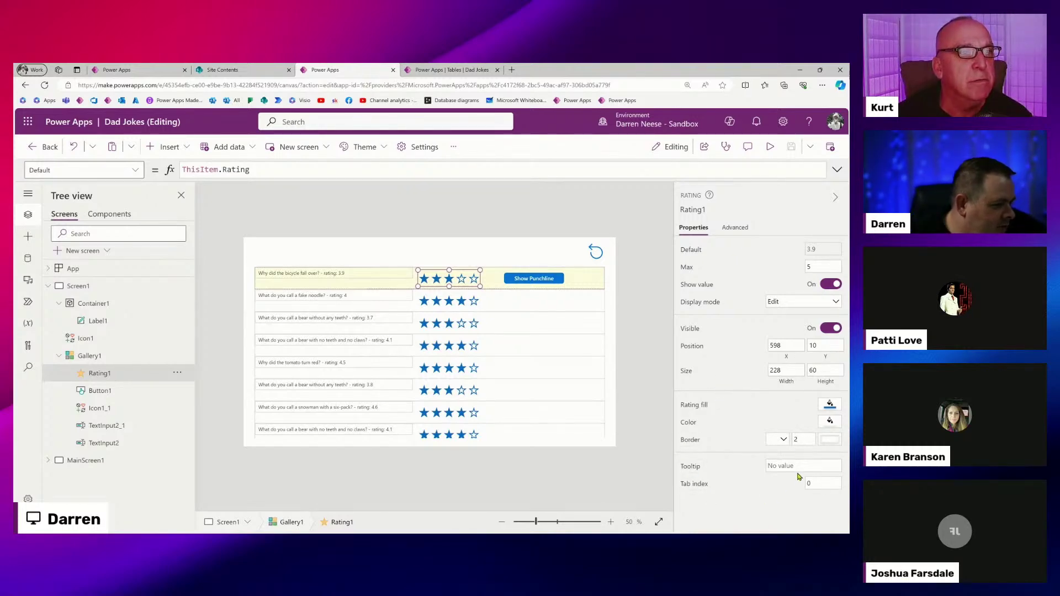
Set Rating1's Tooltip property to ThisItem.Rating.
{"action": "left_click", "coordinate": [692, 468]}
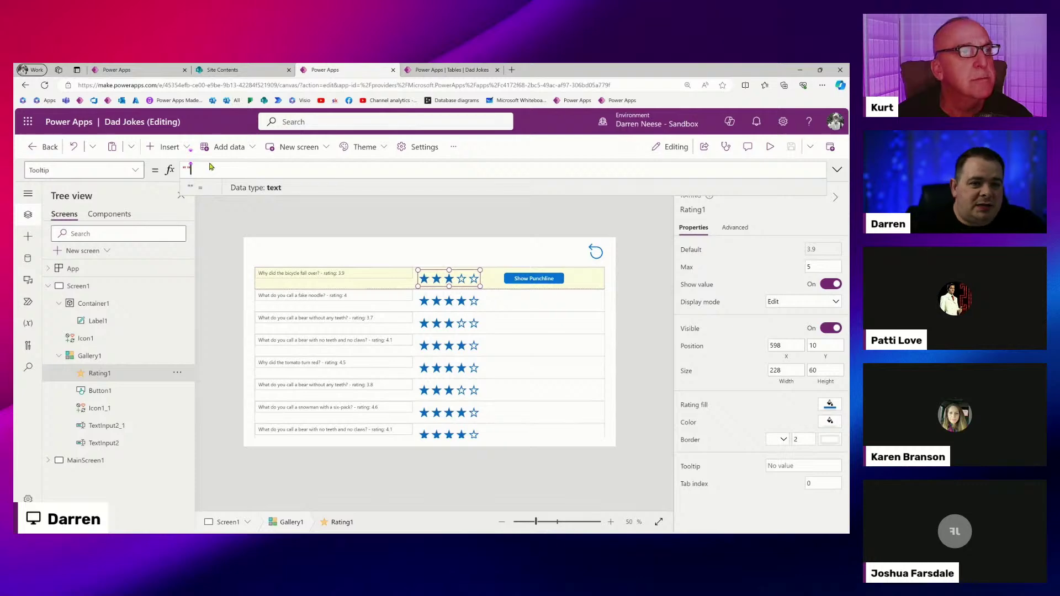
{"action": "key", "text": "ctrl+a"}
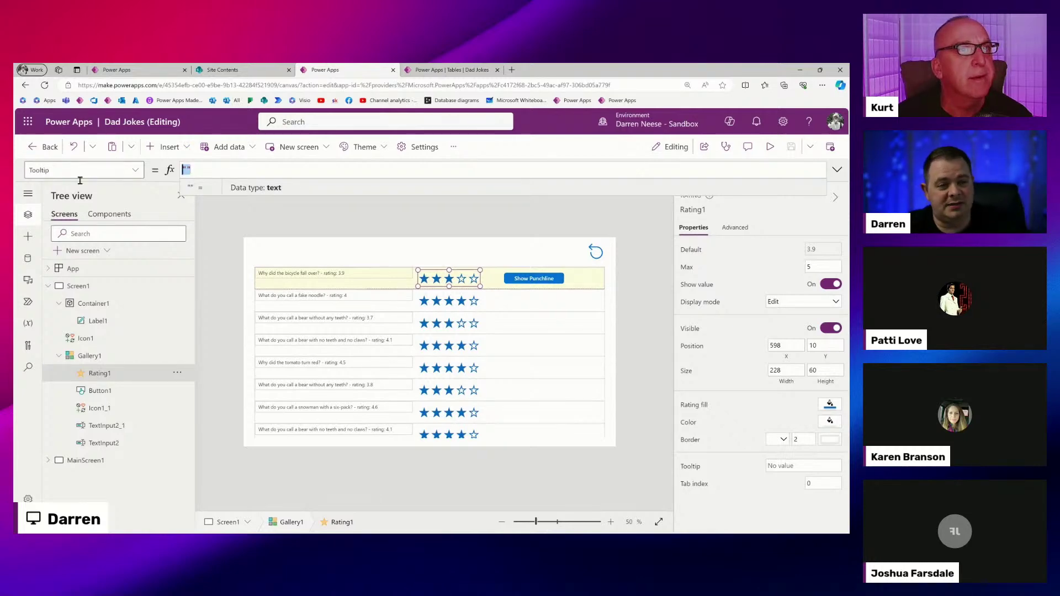
{"action": "type", "text": "ThisItem."}
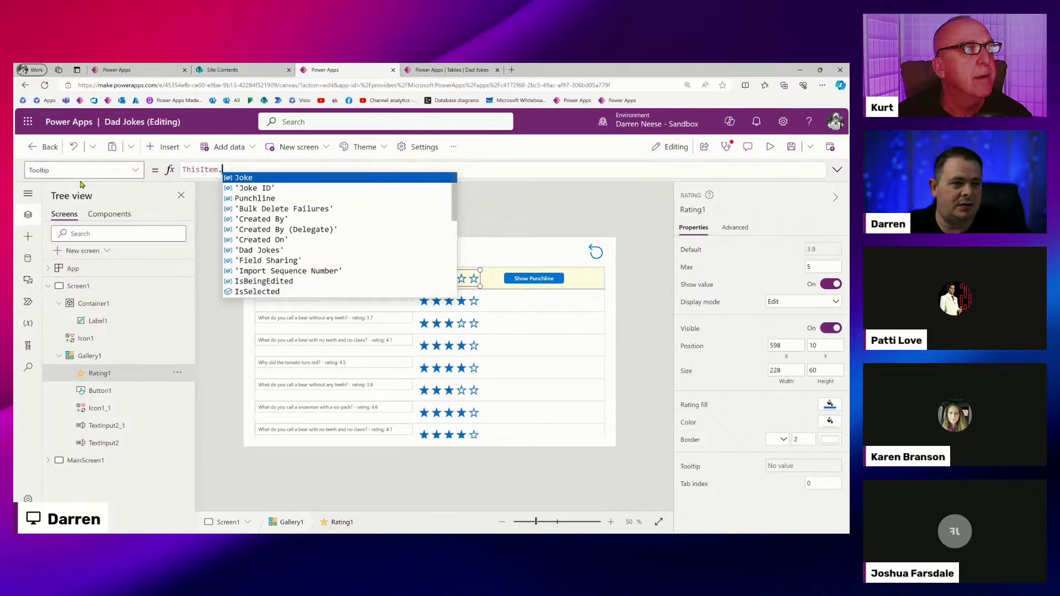
{"action": "type", "text": "Rating"}
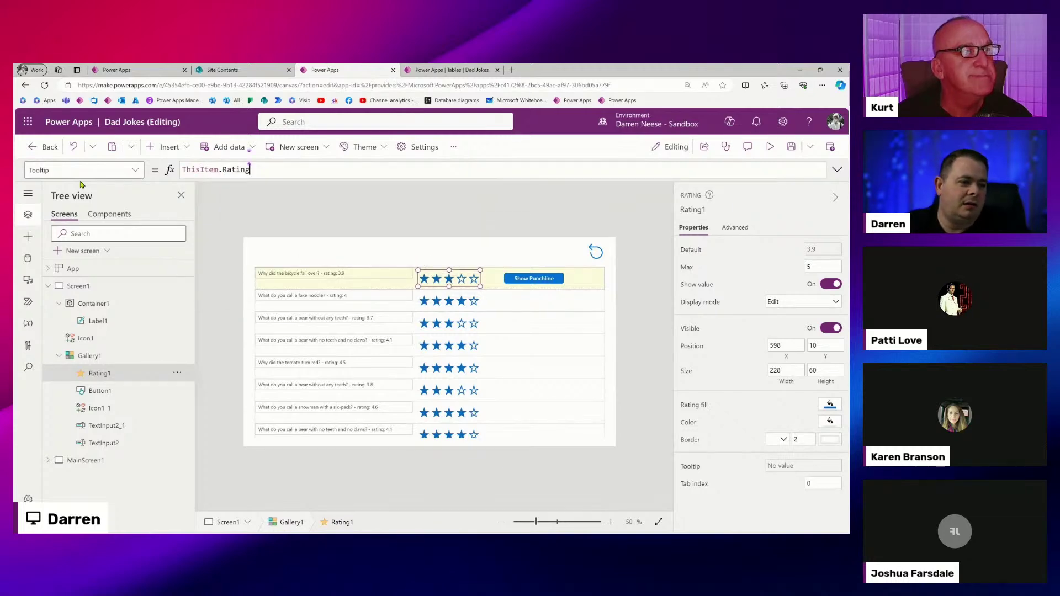
Comment out the rating suffix after ThisItem.Joke in the joke text input's Default formula using //.
{"action": "left_click", "coordinate": [344, 272]}
{"action": "left_click", "coordinate": [245, 170]}
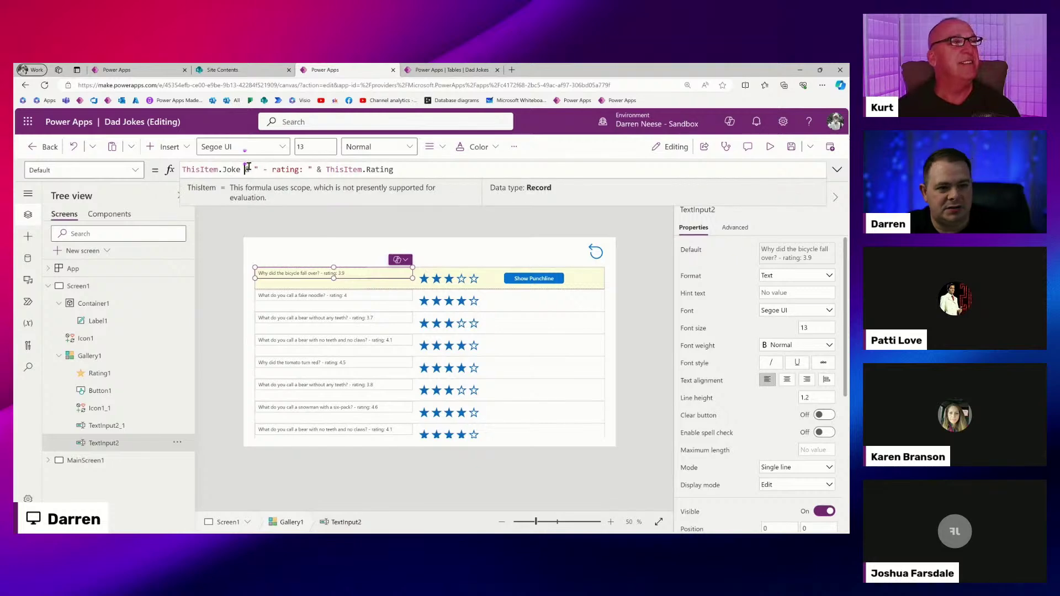
{"action": "type", "text": "//"}
{"action": "left_click", "coordinate": [635, 235]}
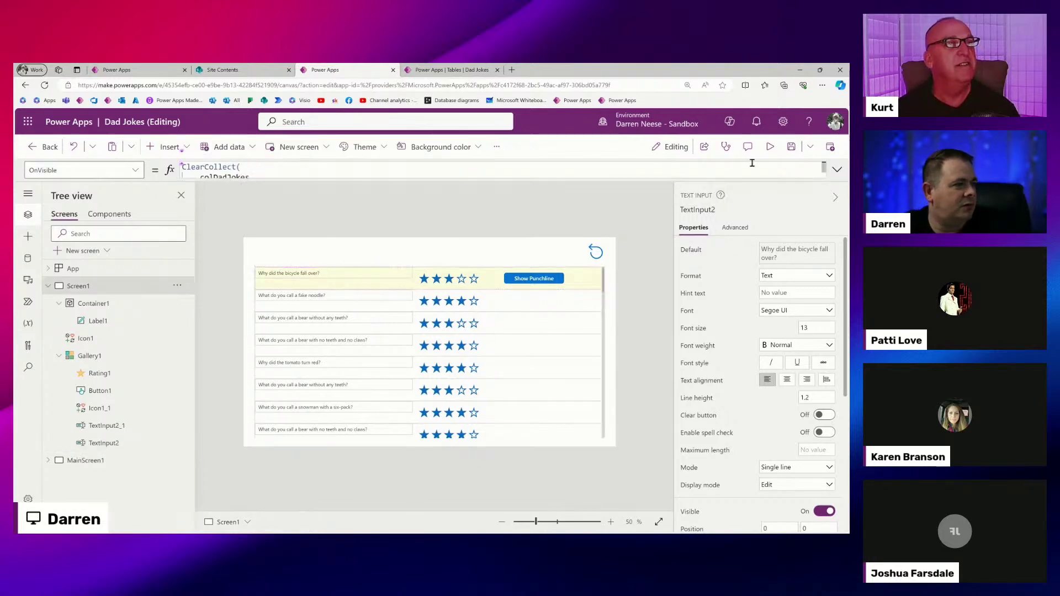
Preview Screen1 to check the gallery's rating stars, and select Rating1 back in the editor.
{"action": "left_click", "coordinate": [770, 146]}
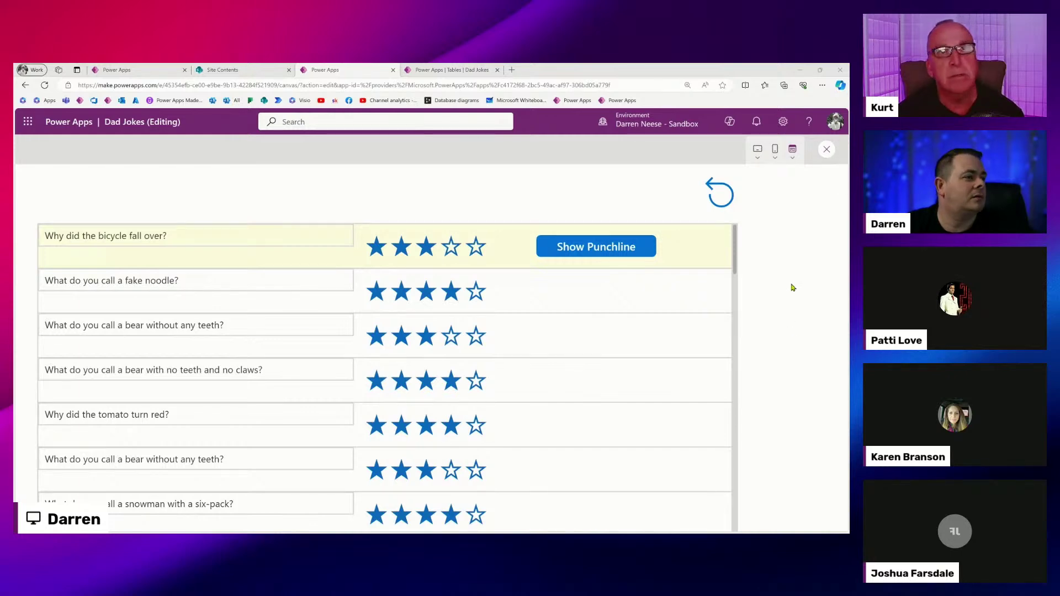
{"action": "left_click", "coordinate": [826, 150]}
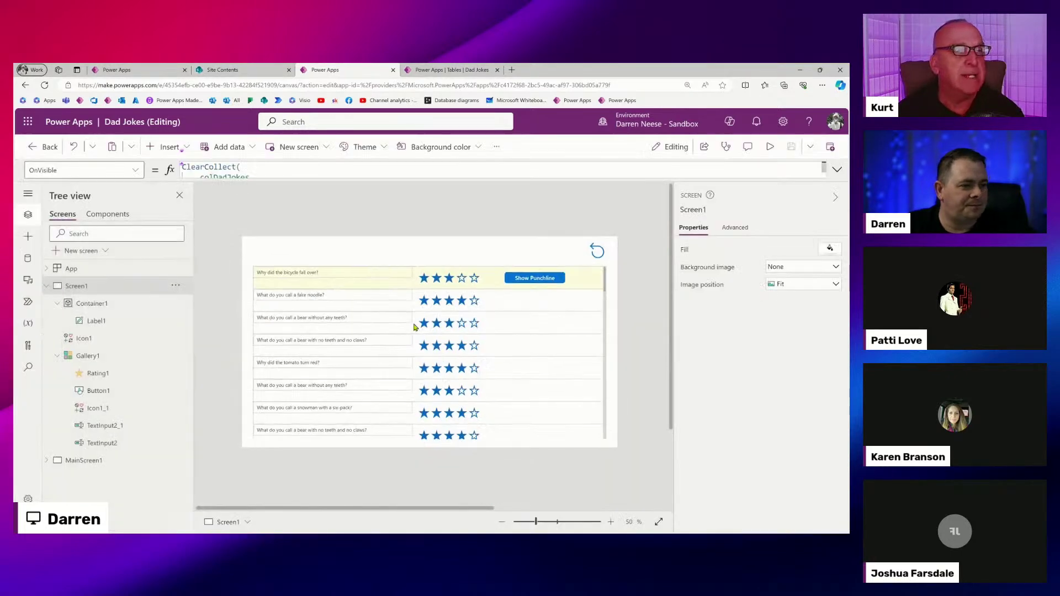
{"action": "left_click", "coordinate": [461, 281]}
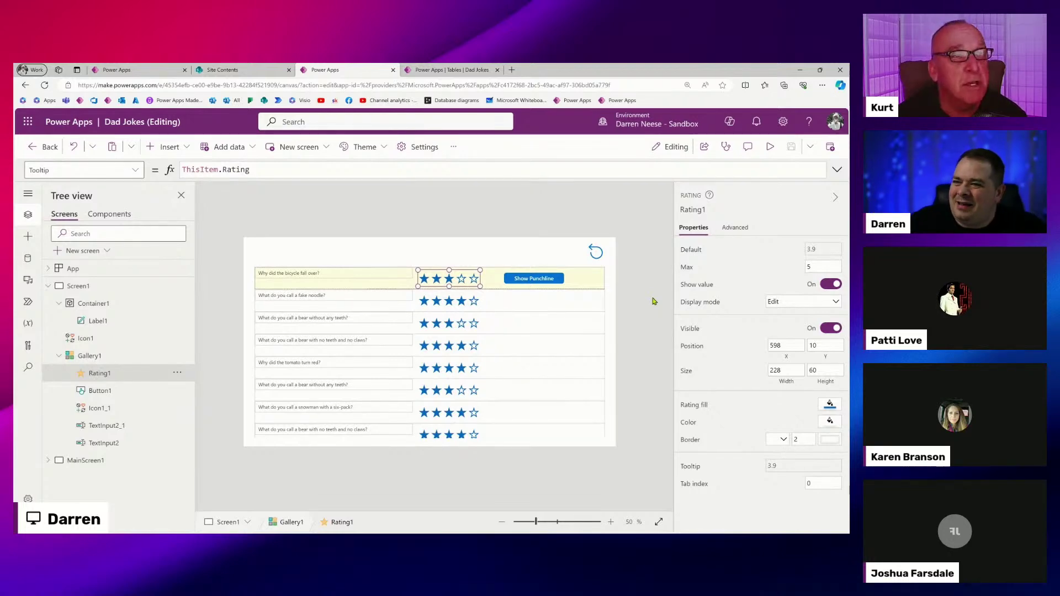
Examine Rating1's advanced properties down to its ShowValue formula, and preview the rating stars on Screen1.
{"action": "left_click", "coordinate": [735, 228]}
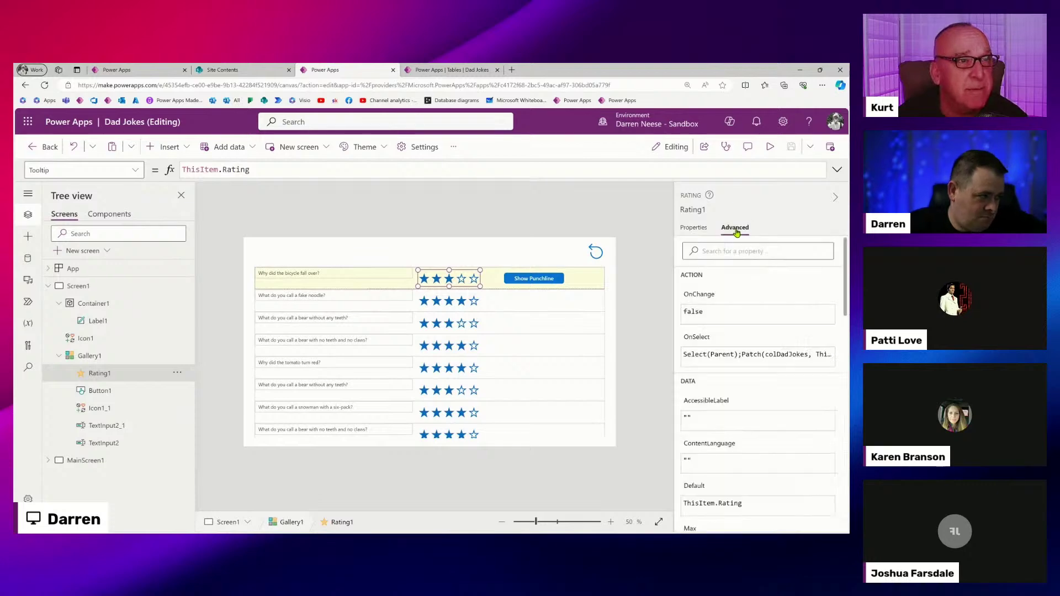
{"action": "scroll", "coordinate": [793, 402], "scroll_direction": "down", "scroll_amount": 3}
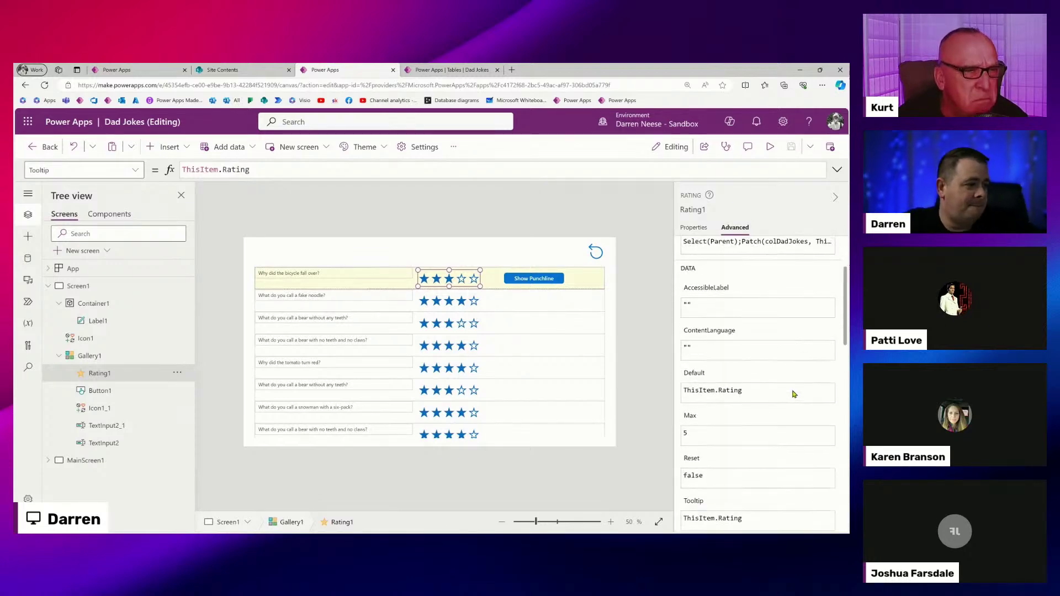
{"action": "scroll", "coordinate": [796, 401], "scroll_direction": "down", "scroll_amount": 2}
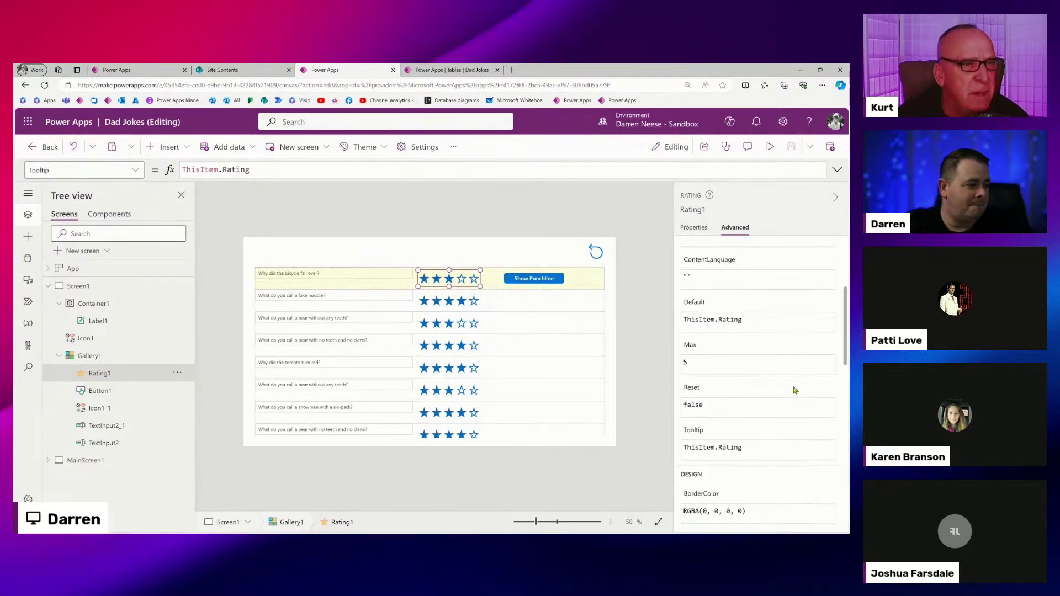
{"action": "scroll", "coordinate": [793, 389], "scroll_direction": "down", "scroll_amount": 3}
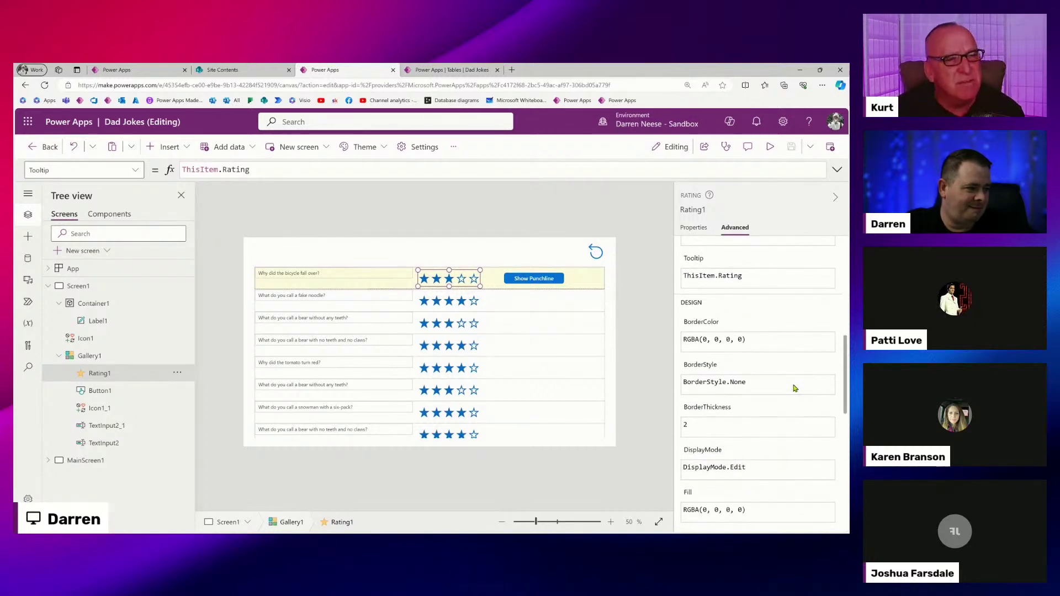
{"action": "scroll", "coordinate": [795, 388], "scroll_direction": "down", "scroll_amount": 3}
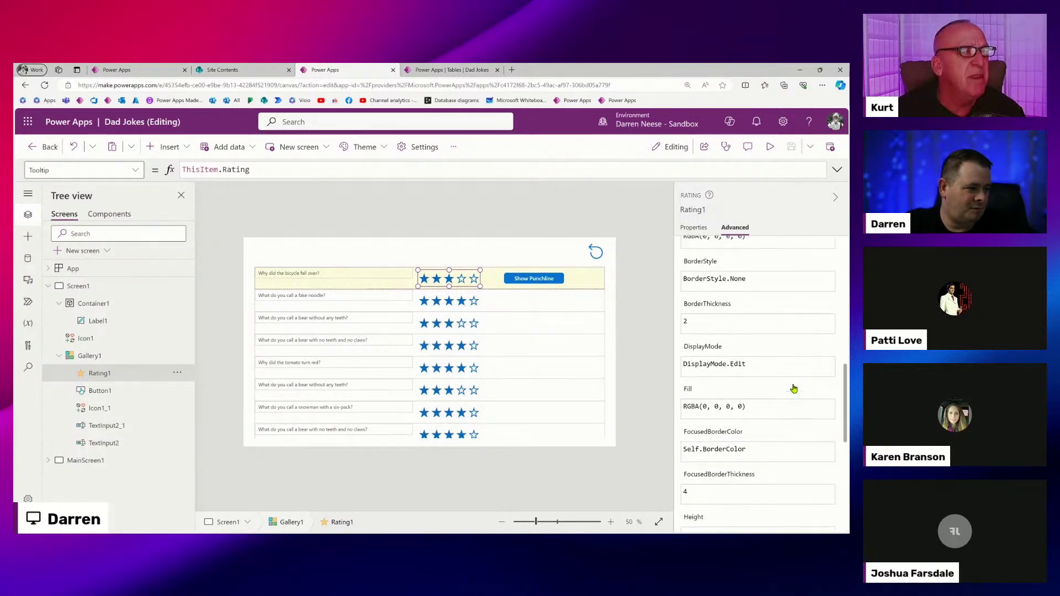
{"action": "scroll", "coordinate": [793, 389], "scroll_direction": "down", "scroll_amount": 2}
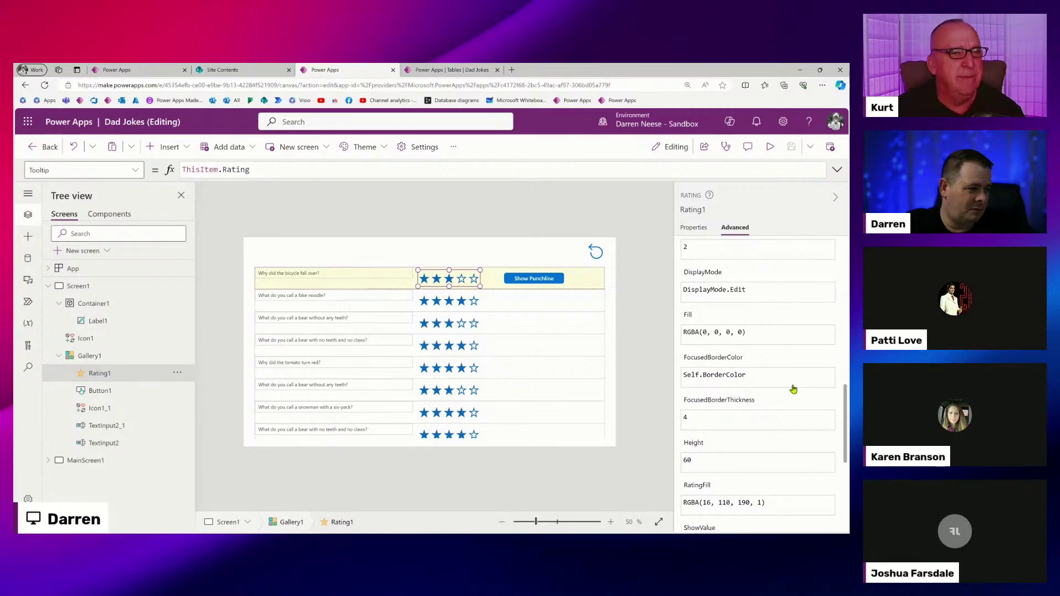
{"action": "scroll", "coordinate": [793, 388], "scroll_direction": "down", "scroll_amount": 5}
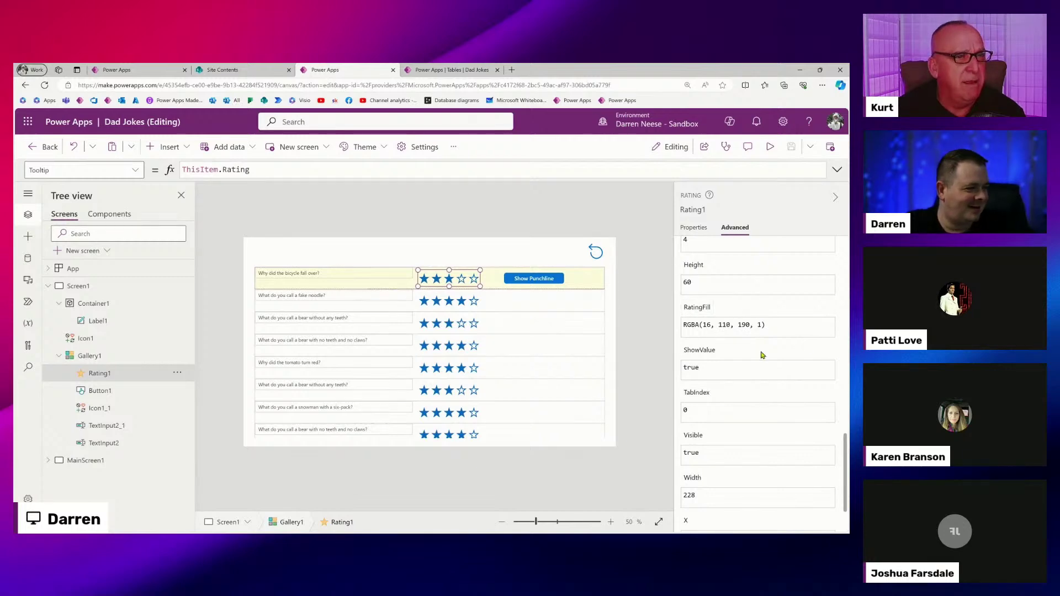
{"action": "left_click", "coordinate": [701, 356]}
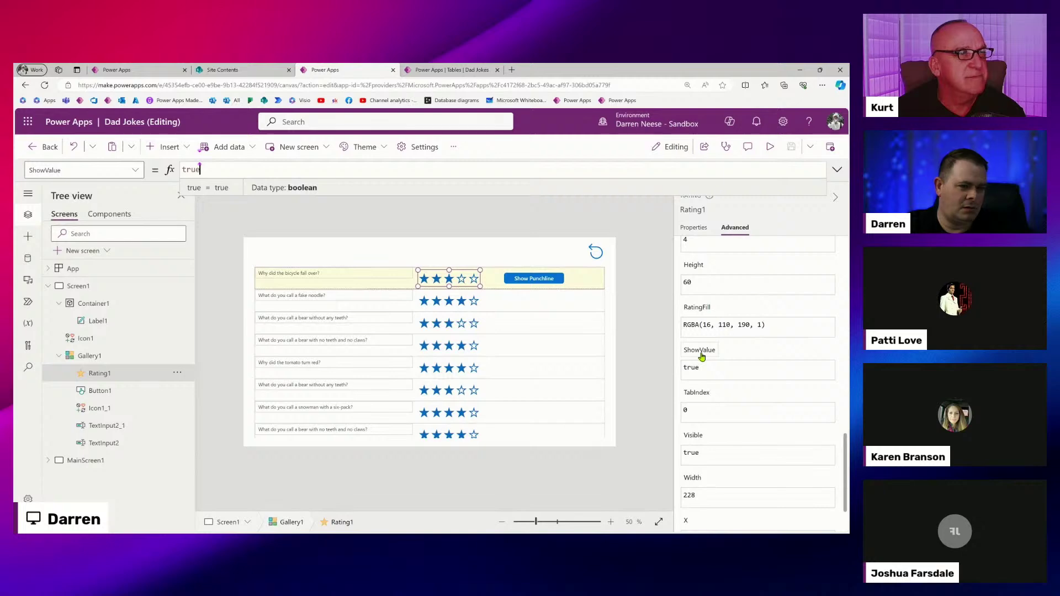
{"action": "left_click", "coordinate": [770, 147]}
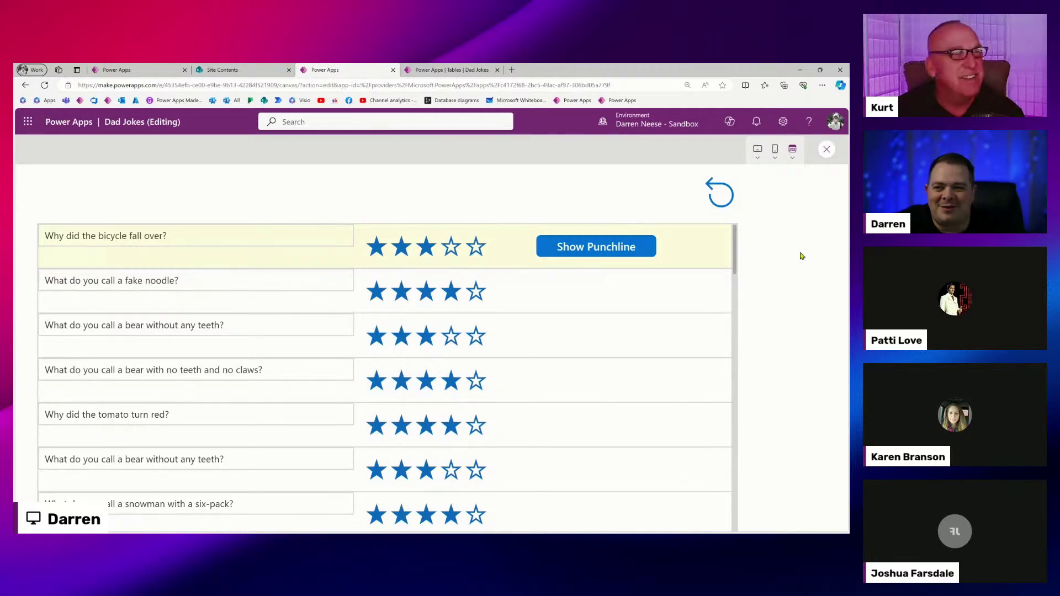
{"action": "left_click", "coordinate": [828, 149]}
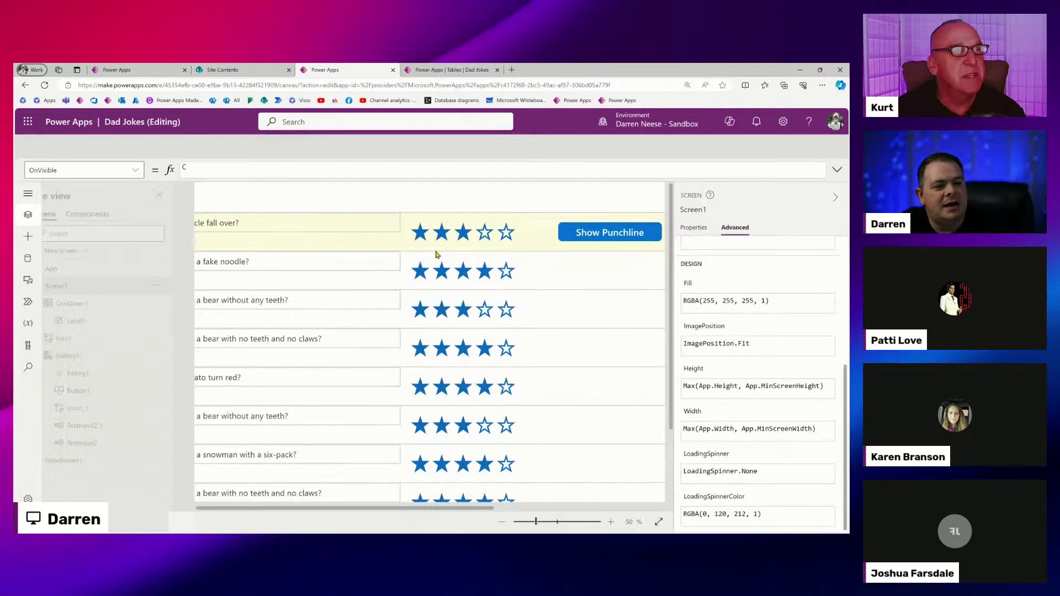
Set Rating1's Default property to Round(ThisItem.Rating, 0).
{"action": "left_click", "coordinate": [452, 279]}
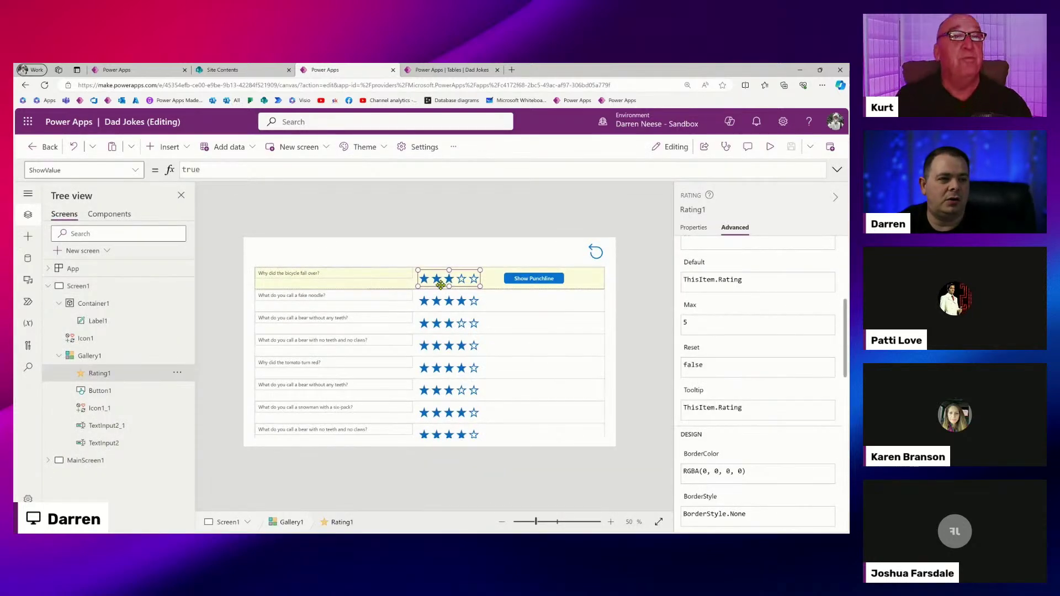
{"action": "left_click", "coordinate": [691, 229]}
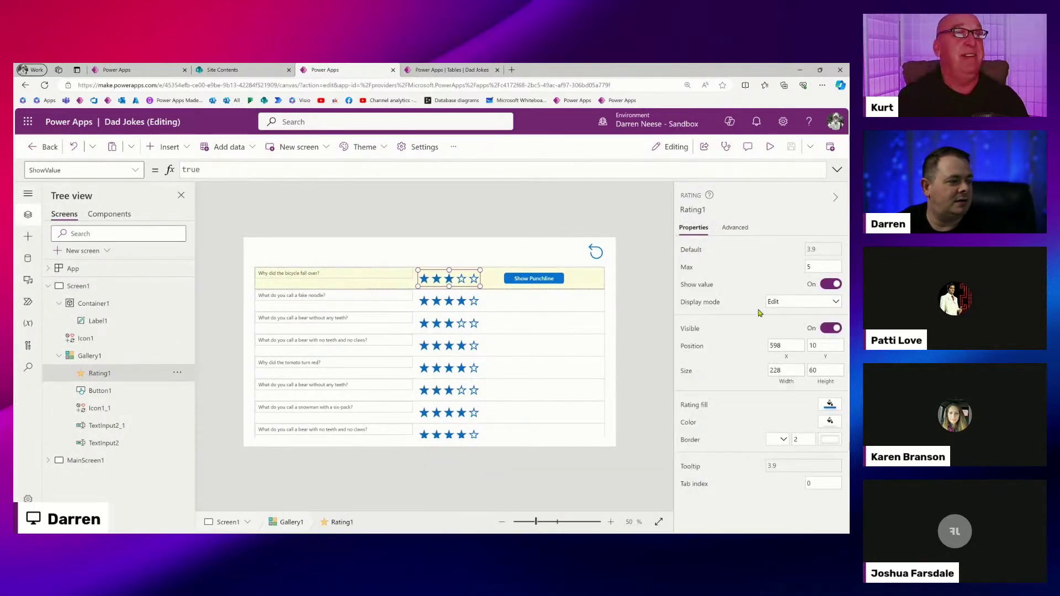
{"action": "left_click", "coordinate": [700, 255]}
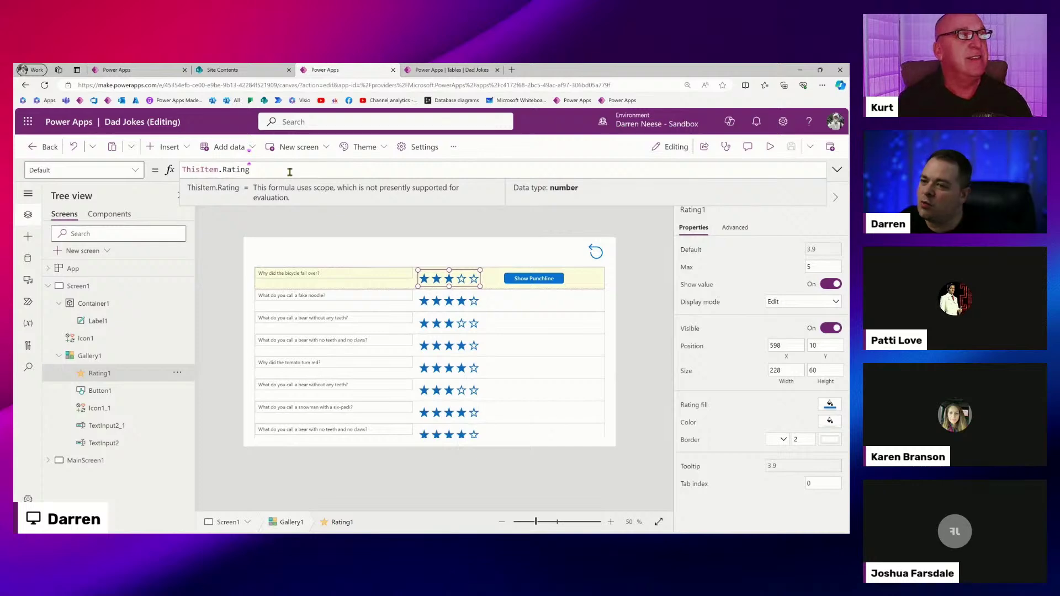
{"action": "key", "text": "Home"}
{"action": "key", "text": "ctrl+shift+Right"}
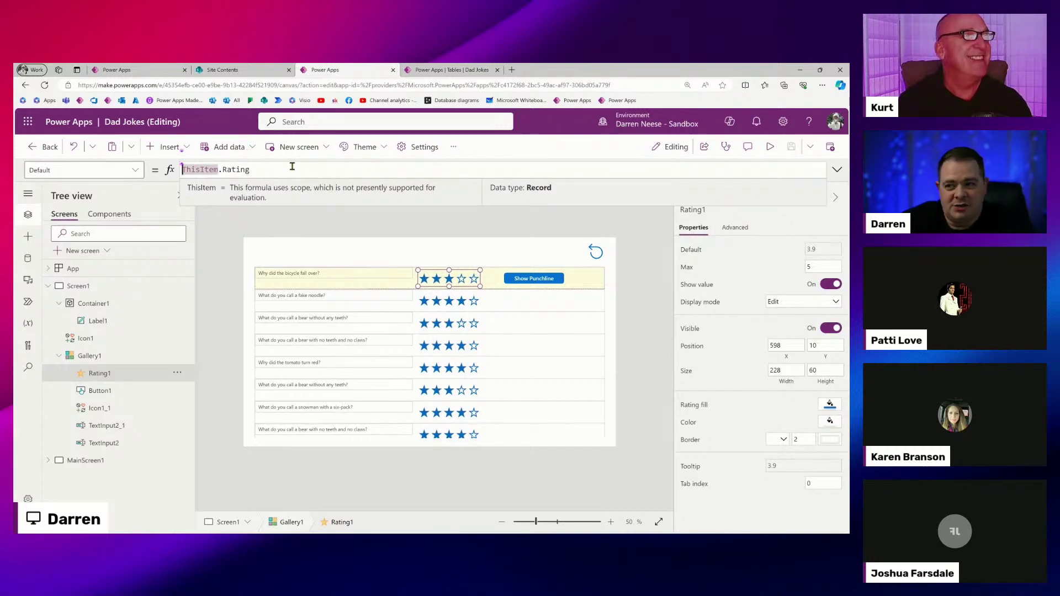
{"action": "type", "text": "Round("}
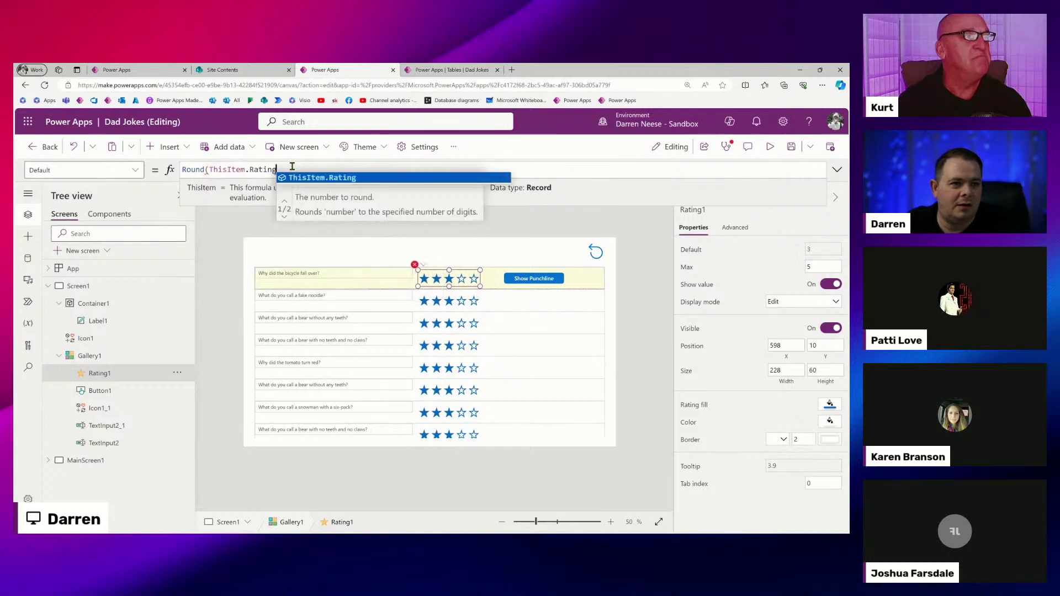
{"action": "type", "text": ", "}
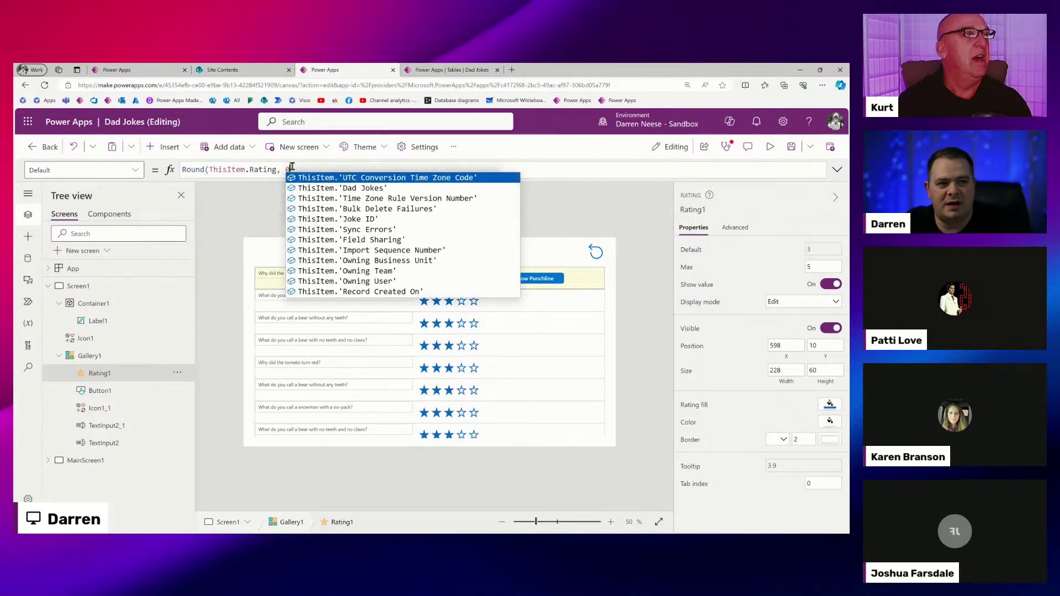
{"action": "type", "text": "0)"}
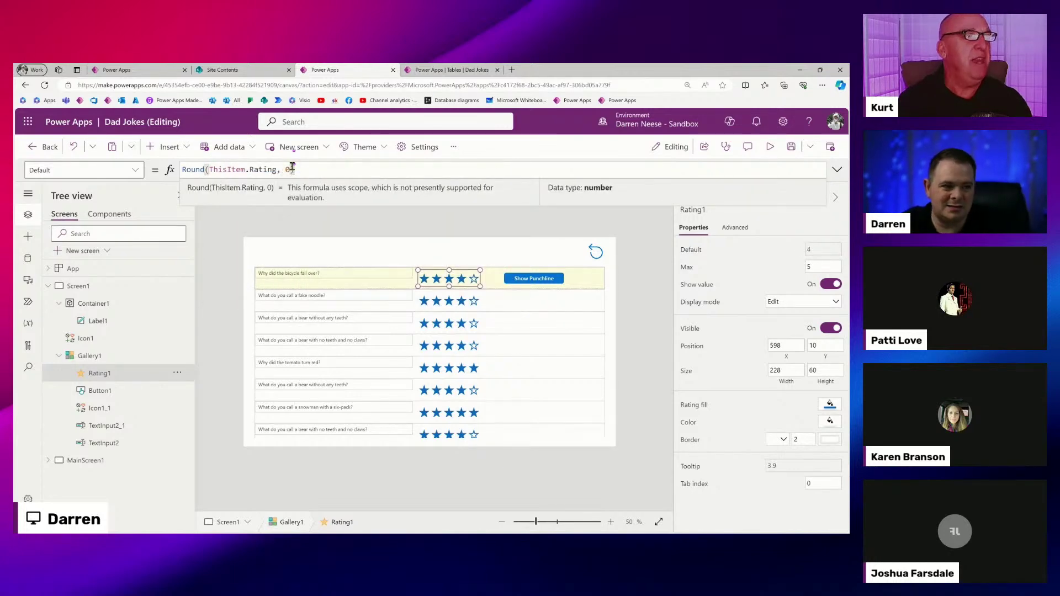
Preview Screen1 and check the rating tooltips on the first four jokes against their stars.
{"action": "left_click", "coordinate": [769, 147]}
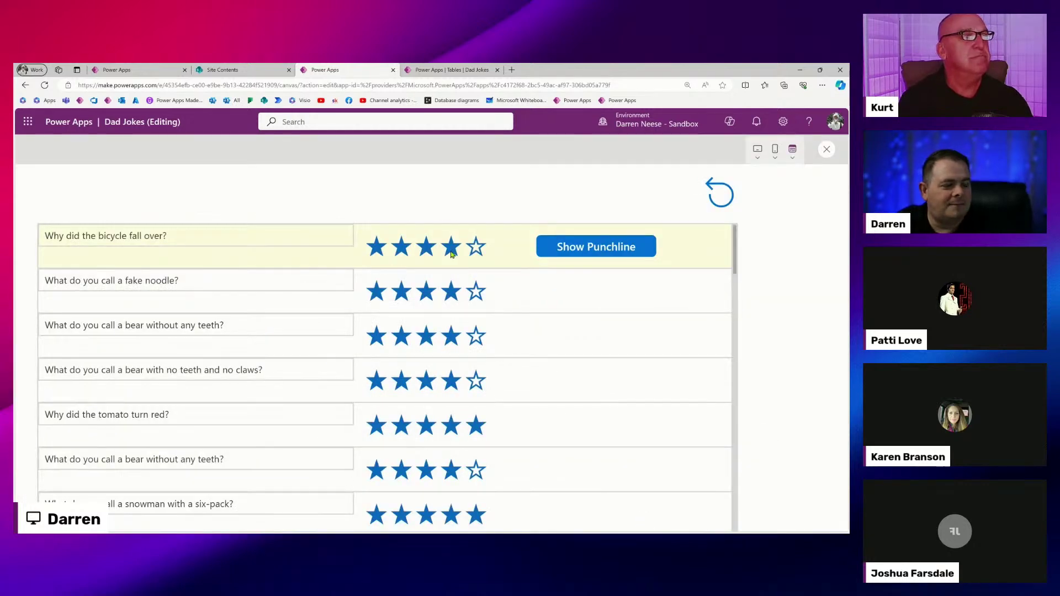
{"action": "mouse_move", "coordinate": [451, 253]}
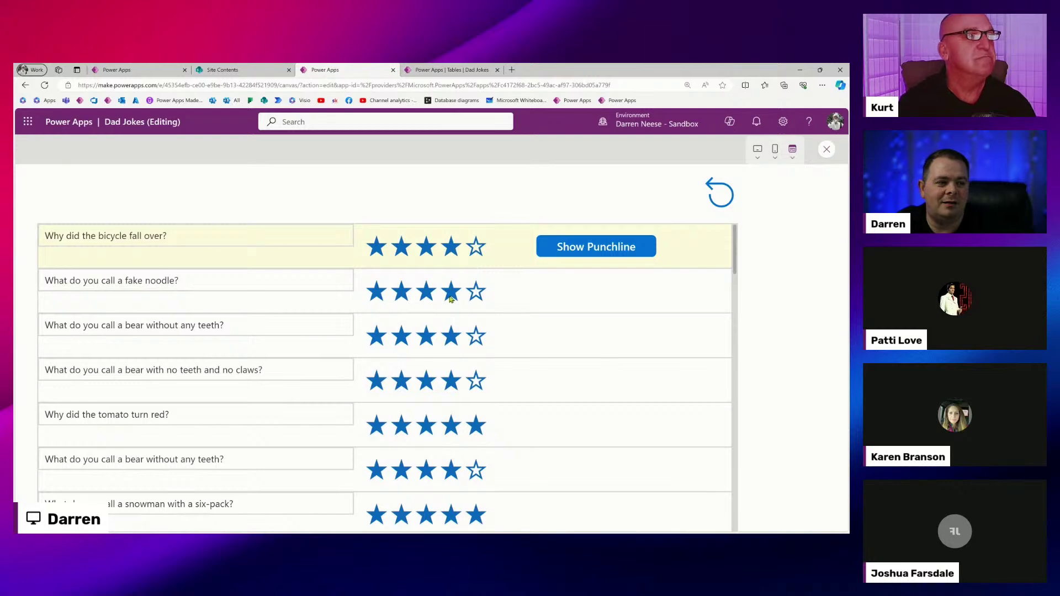
{"action": "mouse_move", "coordinate": [451, 300]}
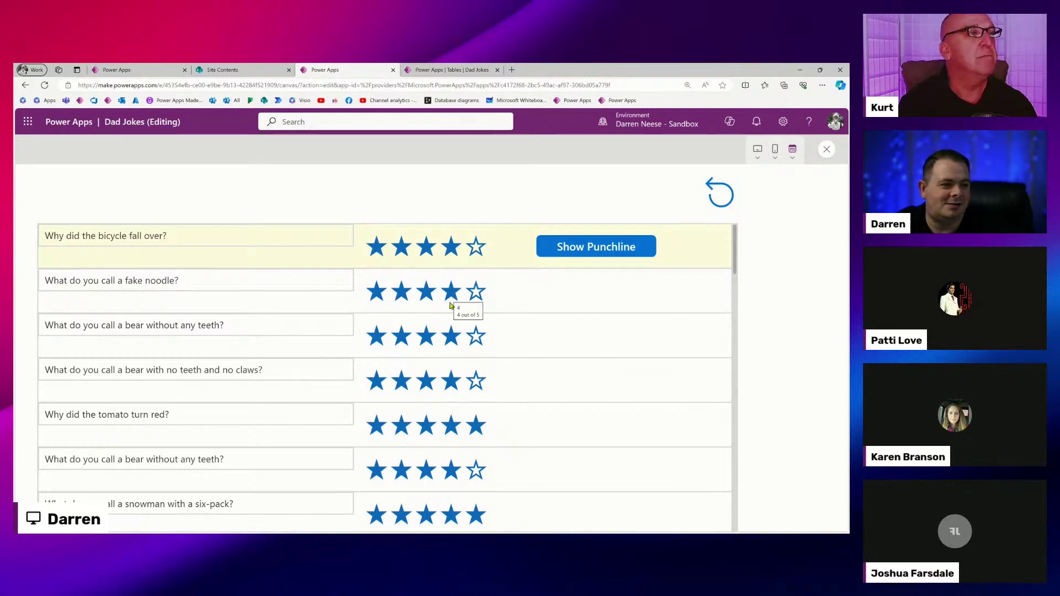
{"action": "mouse_move", "coordinate": [450, 339]}
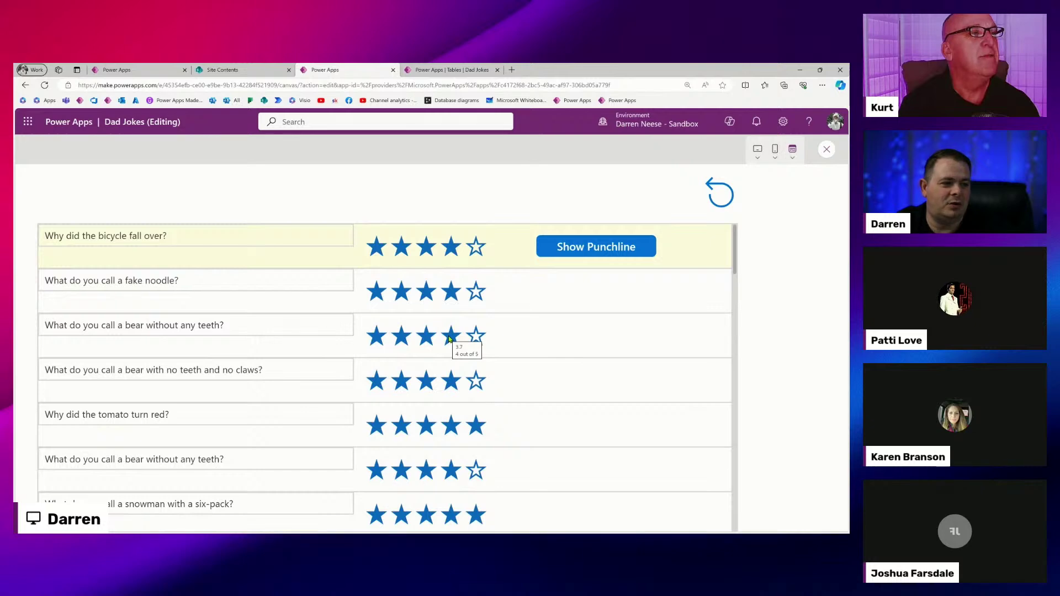
{"action": "mouse_move", "coordinate": [452, 390]}
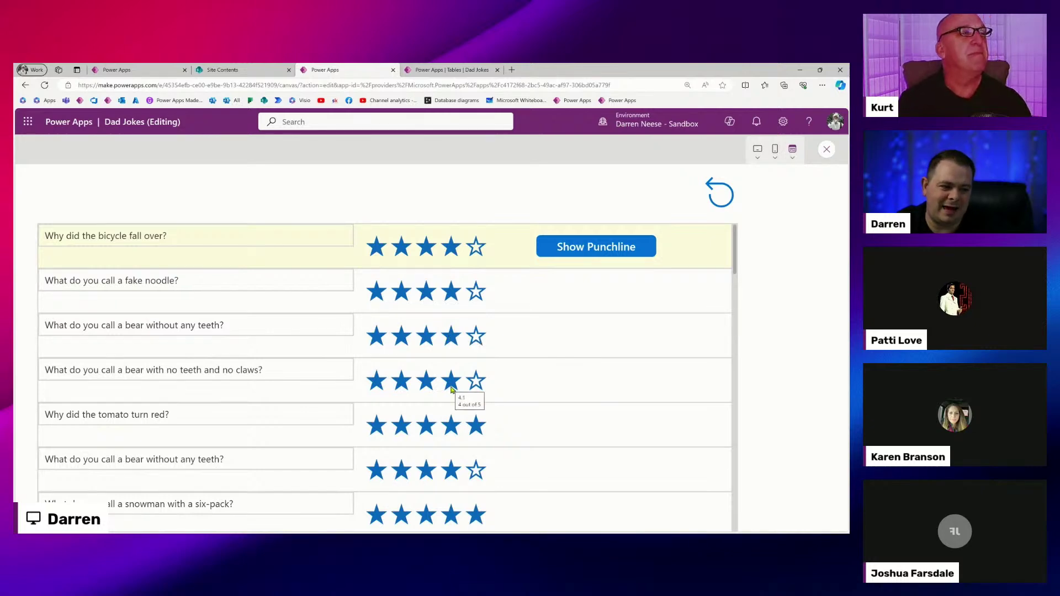
Show the punchline of "What do you call a bear with no teeth?" near the gallery's end, dismiss it and close the preview.
{"action": "left_click_drag", "start_coordinate": [733, 259], "coordinate": [733, 528]}
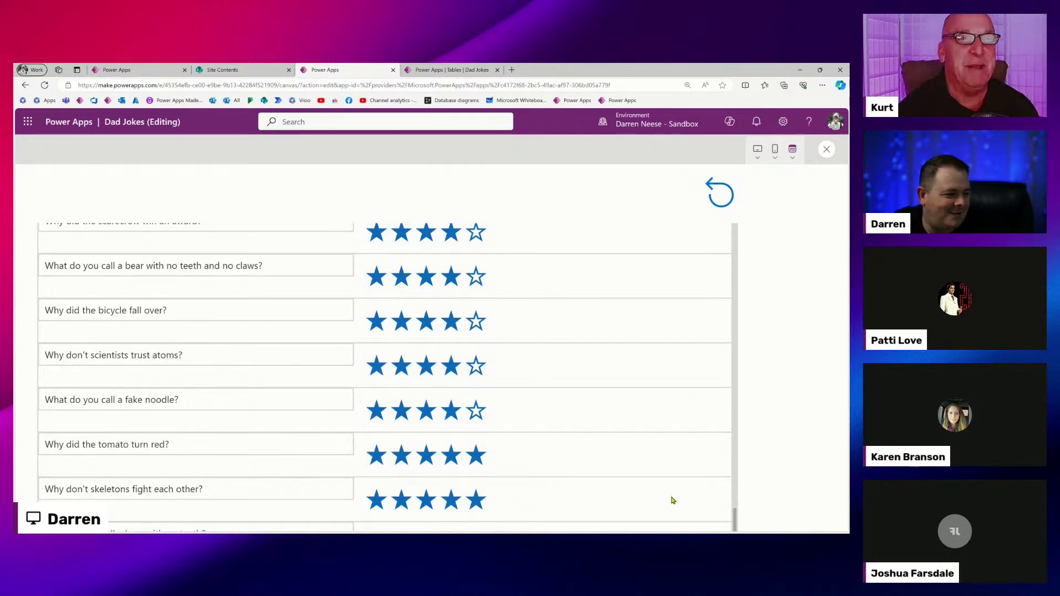
{"action": "scroll", "coordinate": [607, 480], "scroll_direction": "down", "scroll_amount": 1}
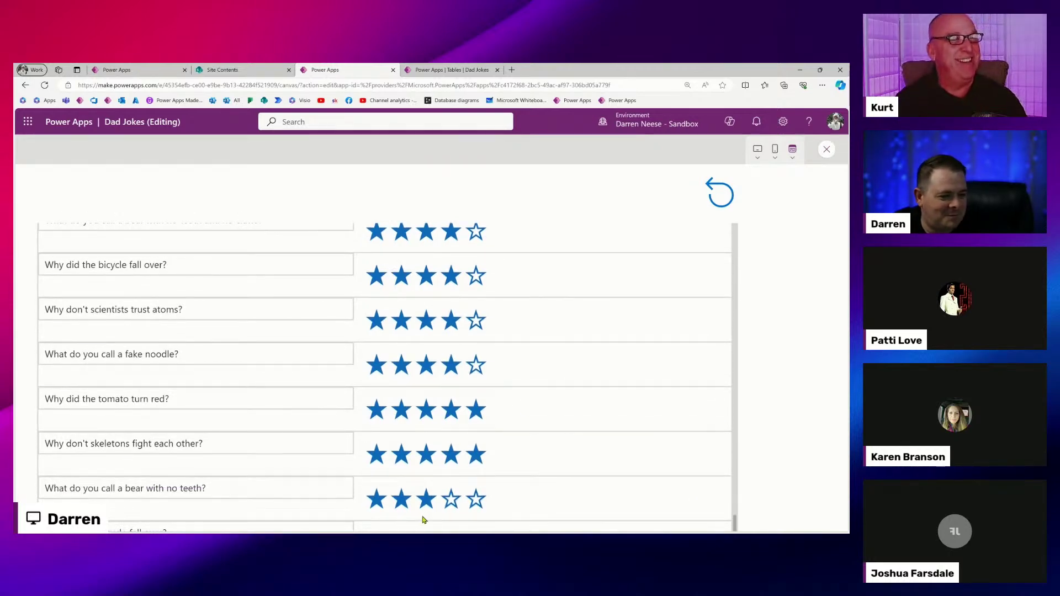
{"action": "left_click", "coordinate": [82, 490]}
{"action": "left_click_drag", "start_coordinate": [81, 490], "coordinate": [225, 488]}
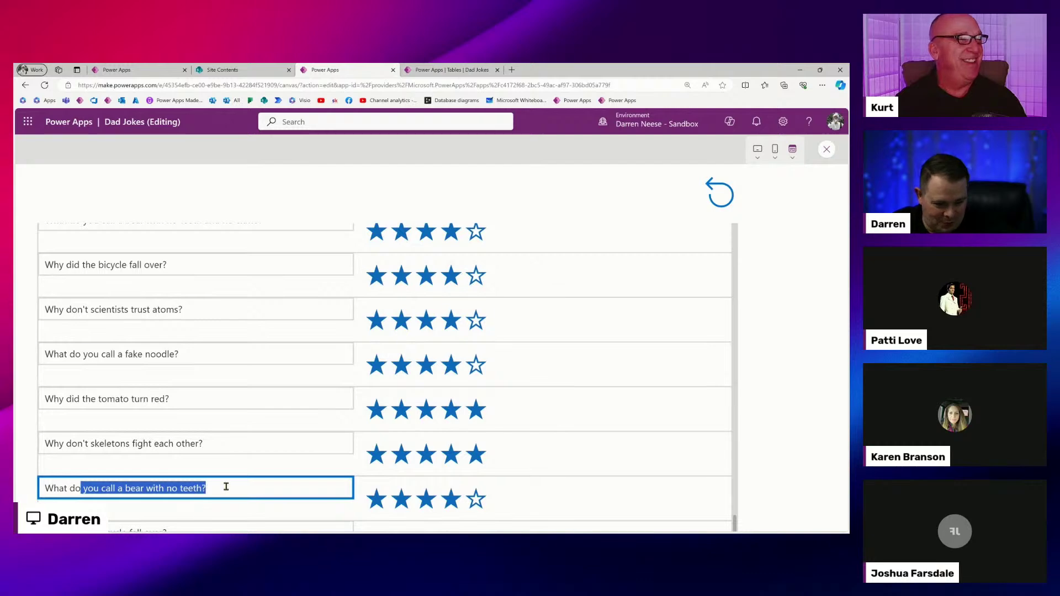
{"action": "left_click", "coordinate": [224, 488]}
{"action": "left_click", "coordinate": [597, 499]}
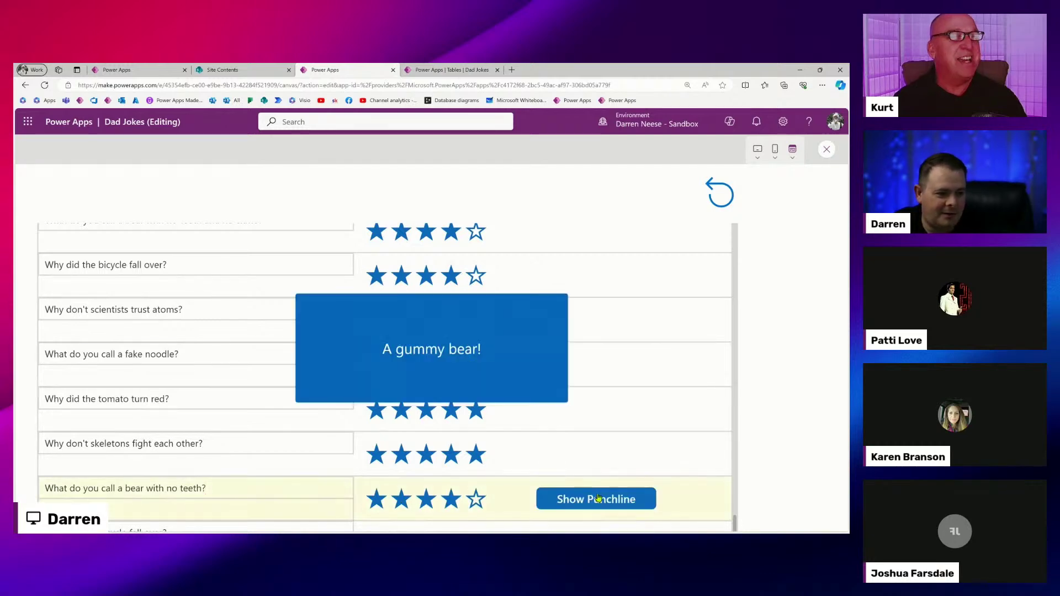
{"action": "left_click", "coordinate": [491, 349]}
{"action": "left_click", "coordinate": [826, 152]}
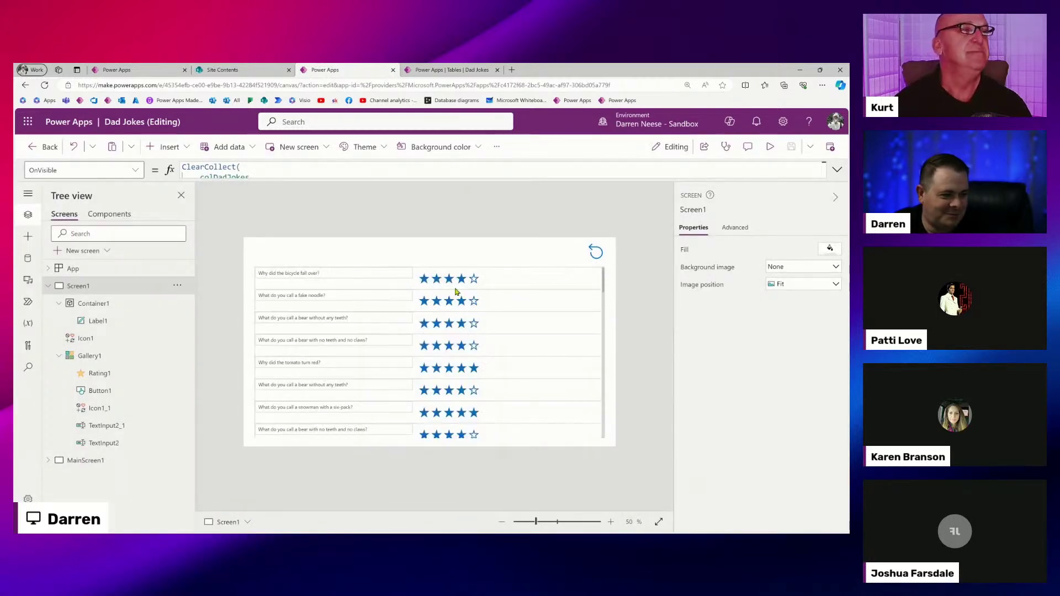
Inspect the OnSelect formula of Rating1 that patches colDadJokes.
{"action": "left_click", "coordinate": [449, 280]}
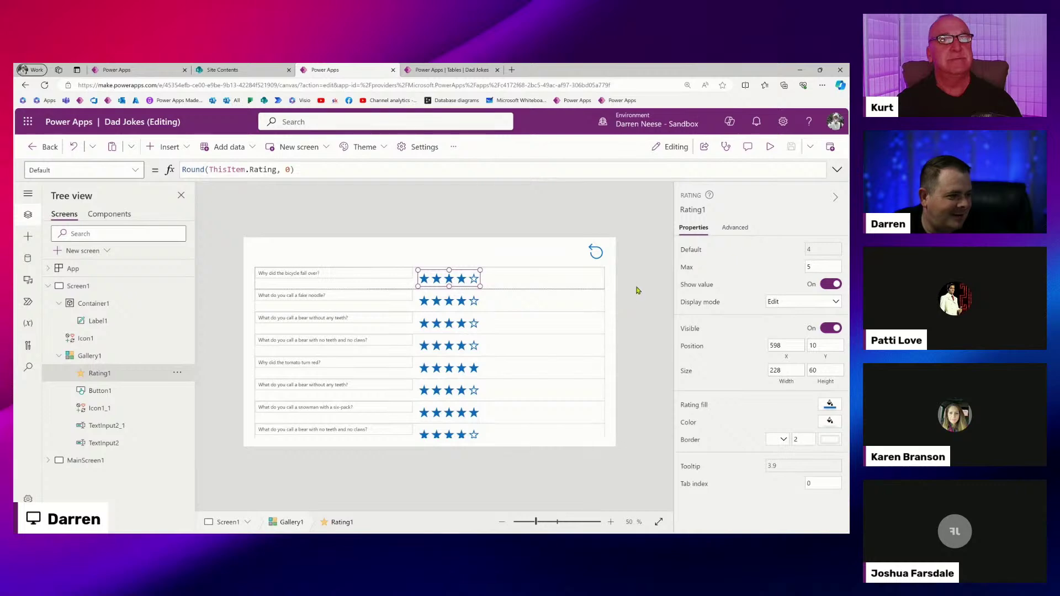
{"action": "left_click", "coordinate": [637, 290]}
{"action": "left_click", "coordinate": [452, 281]}
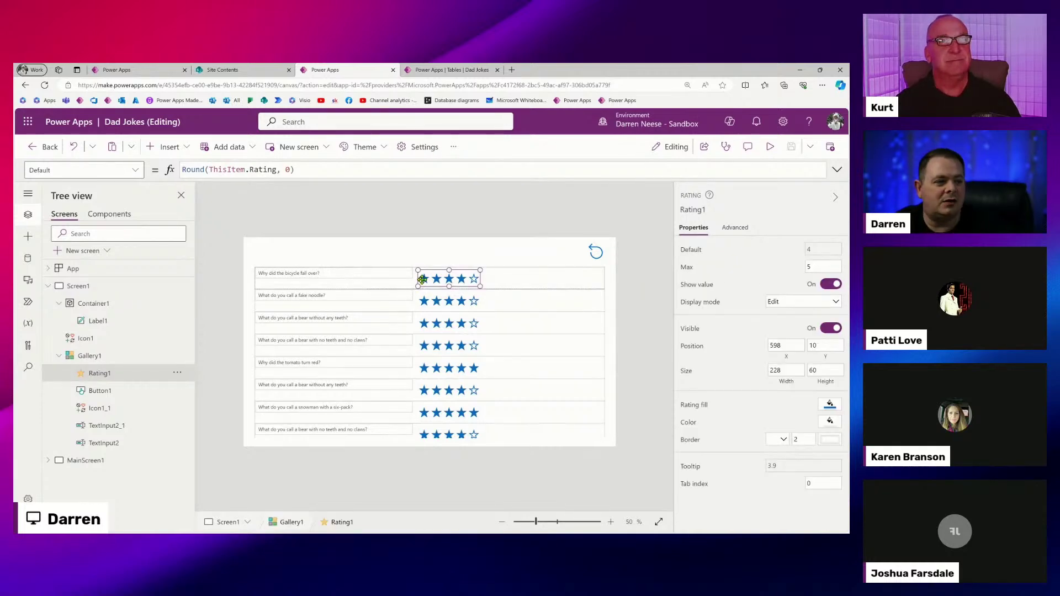
{"action": "left_click", "coordinate": [734, 228]}
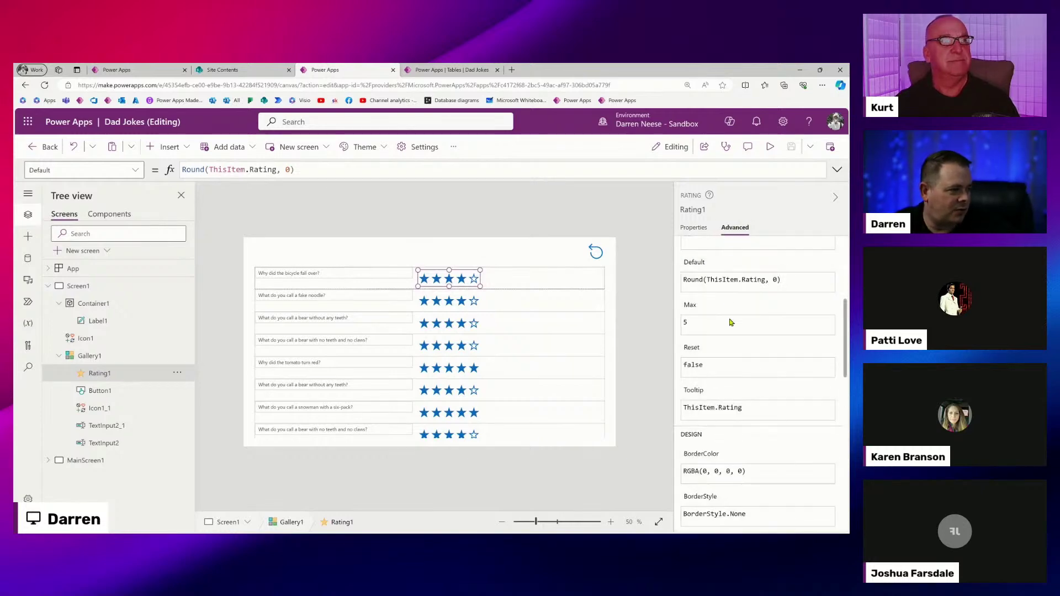
{"action": "scroll", "coordinate": [712, 328], "scroll_direction": "up", "scroll_amount": 5}
{"action": "left_click", "coordinate": [690, 353]}
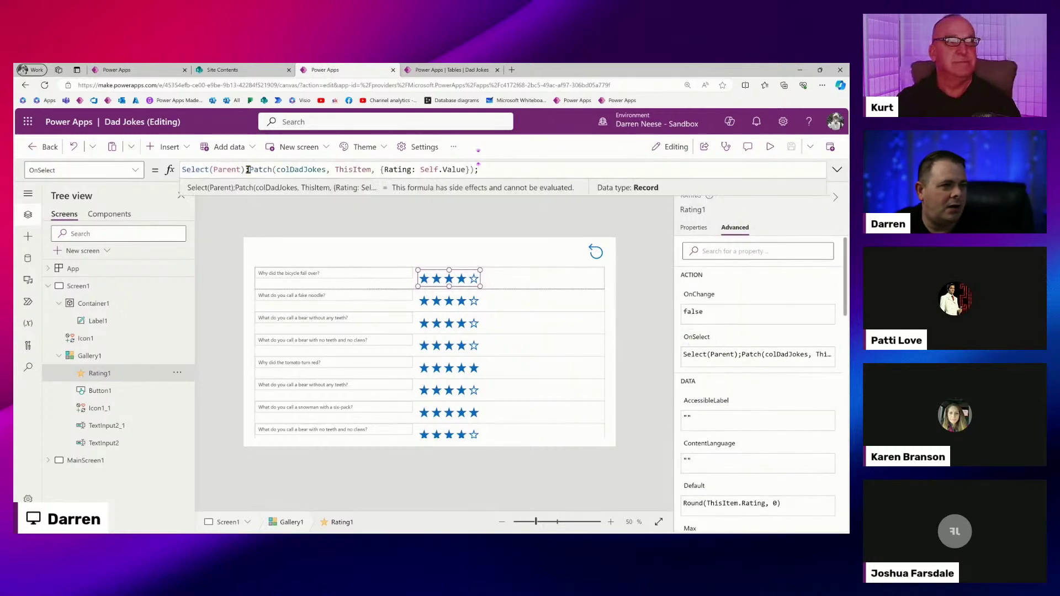
Preview Screen1, rate "Why did the bicycle fall over?" one star, select its joke text and close the preview.
{"action": "left_click", "coordinate": [769, 146]}
{"action": "left_click", "coordinate": [376, 248]}
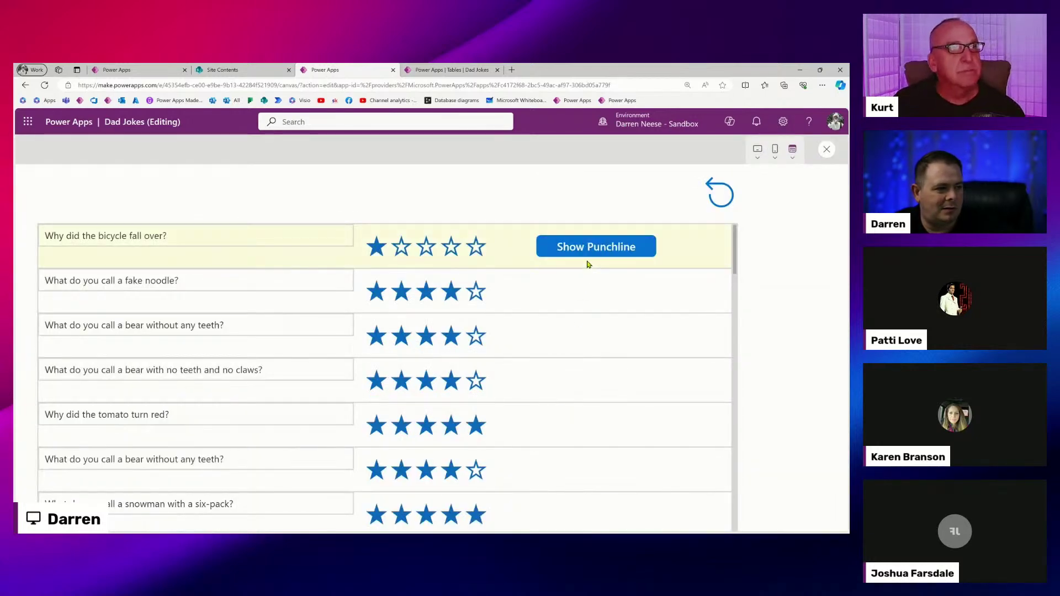
{"action": "left_click", "coordinate": [204, 230]}
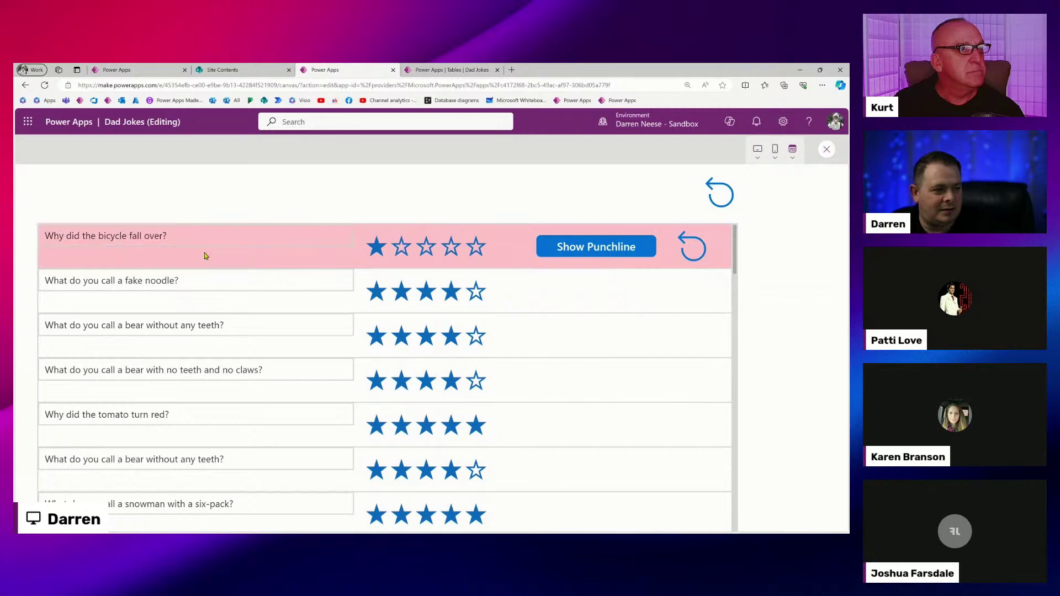
{"action": "left_click", "coordinate": [825, 148]}
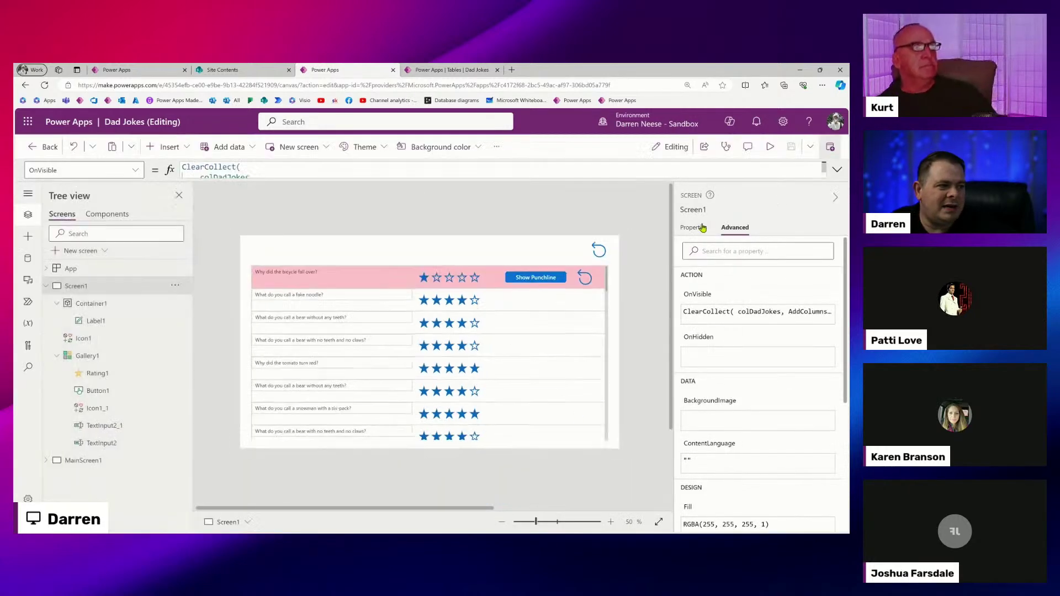
Insert a Save icon on Screen1 and place it beside the reset icon above the gallery.
{"action": "left_click", "coordinate": [166, 147]}
{"action": "type", "text": "save"}
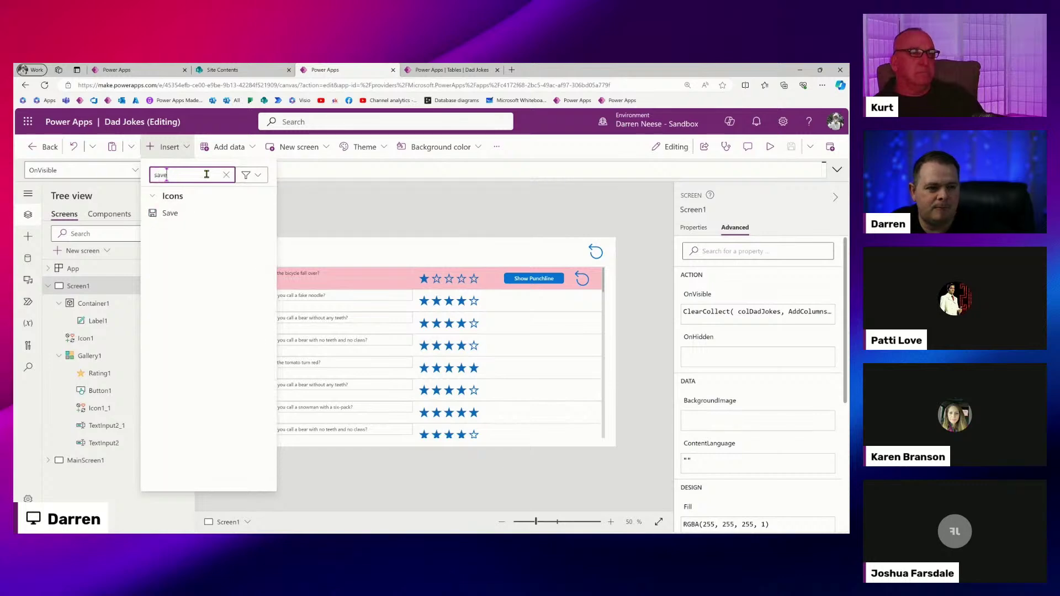
{"action": "left_click", "coordinate": [188, 216]}
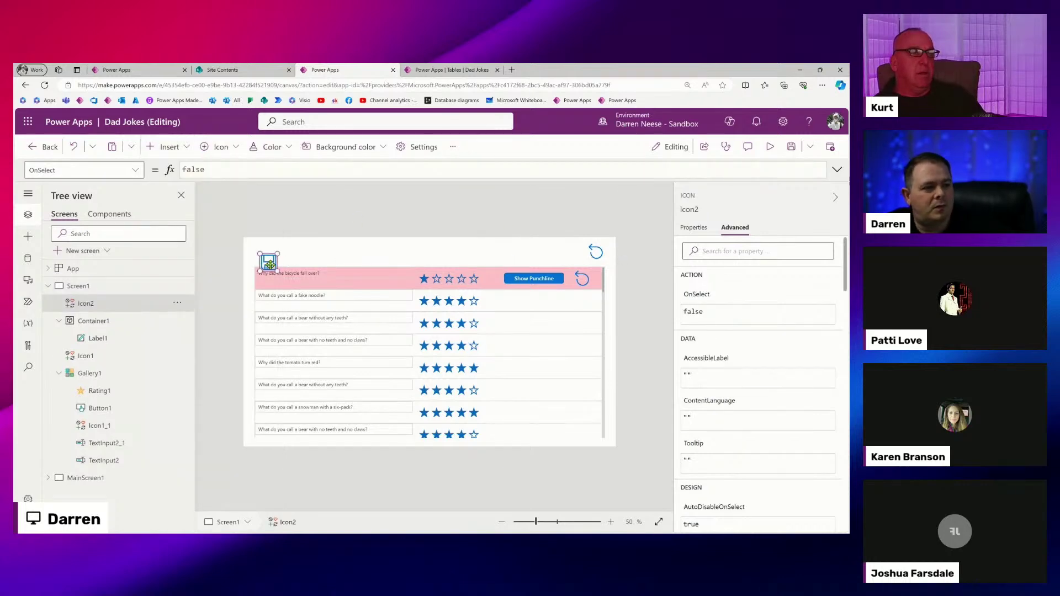
{"action": "left_click_drag", "start_coordinate": [269, 265], "coordinate": [511, 255]}
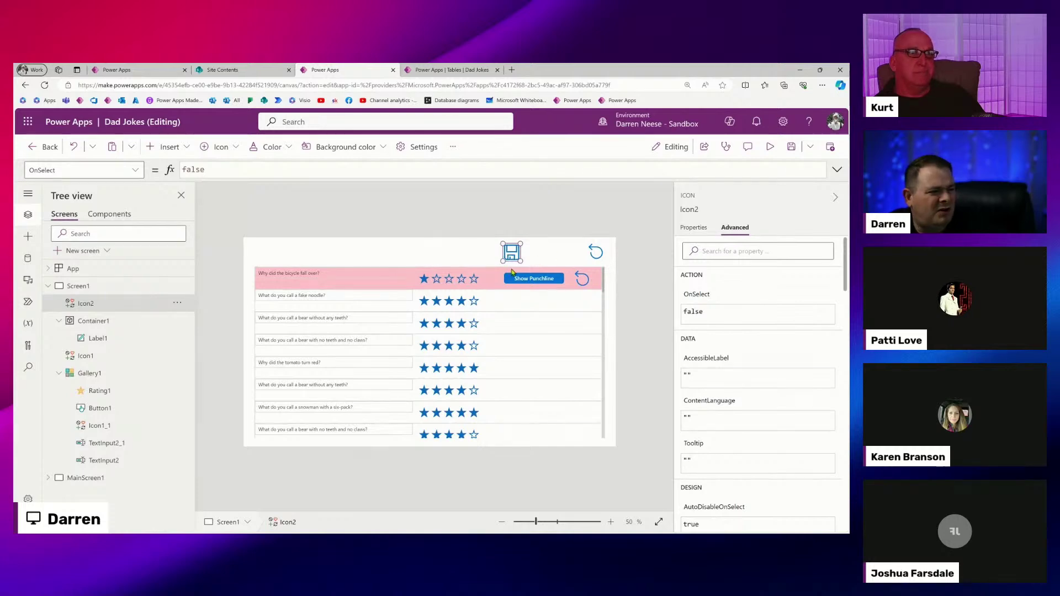
{"action": "left_click", "coordinate": [527, 256]}
{"action": "left_click", "coordinate": [512, 253]}
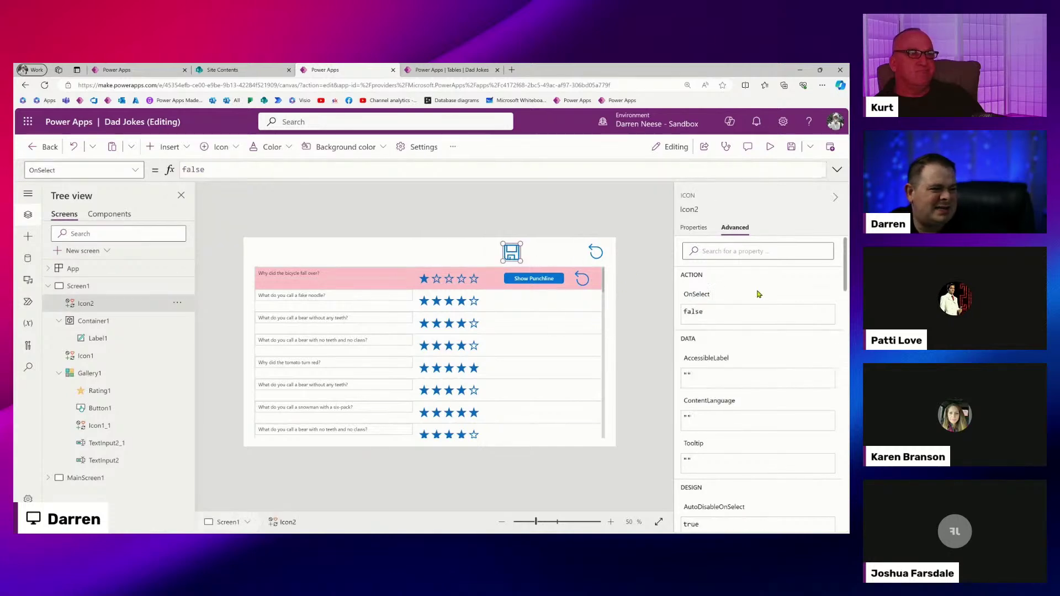
{"action": "left_click_drag", "start_coordinate": [512, 252], "coordinate": [574, 251]}
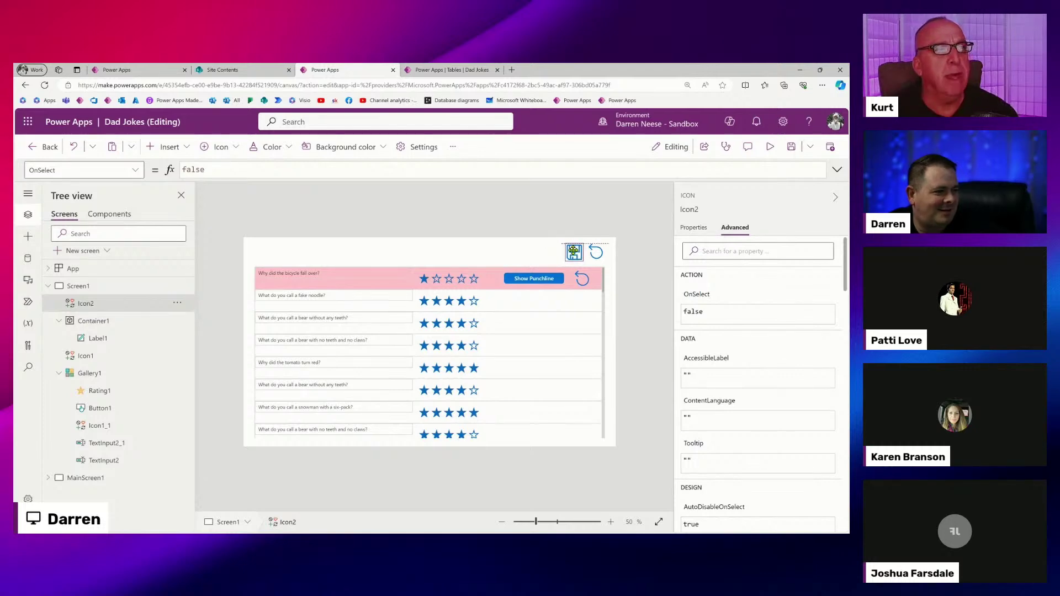
{"action": "left_click", "coordinate": [596, 252]}
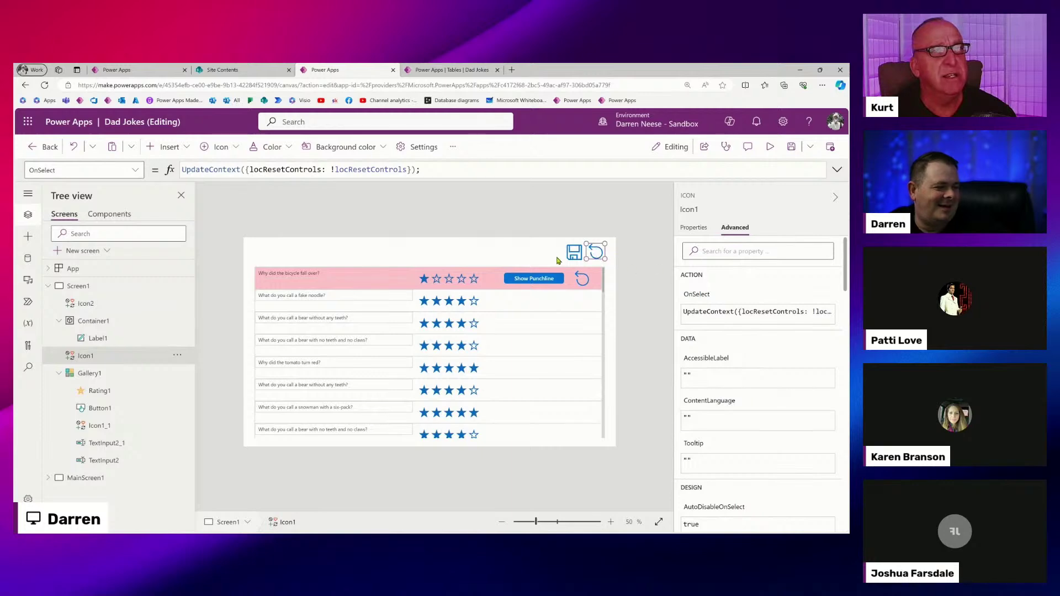
Set the save icon's OnSelect formula to Patch('Dad Jokes', colDadJokes);.
{"action": "left_click", "coordinate": [573, 256]}
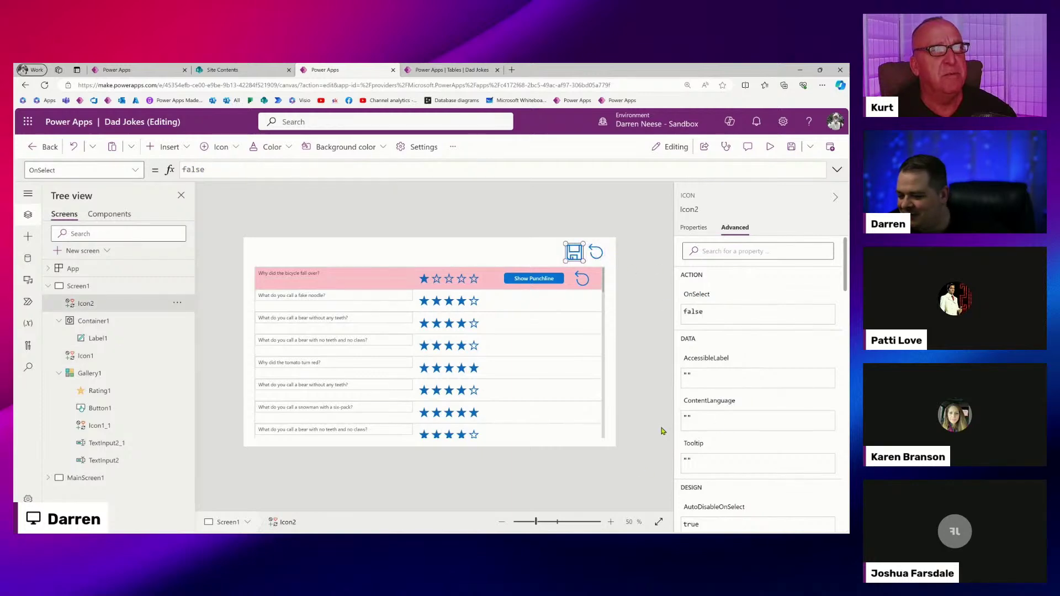
{"action": "left_click", "coordinate": [528, 230]}
{"action": "left_click", "coordinate": [579, 254]}
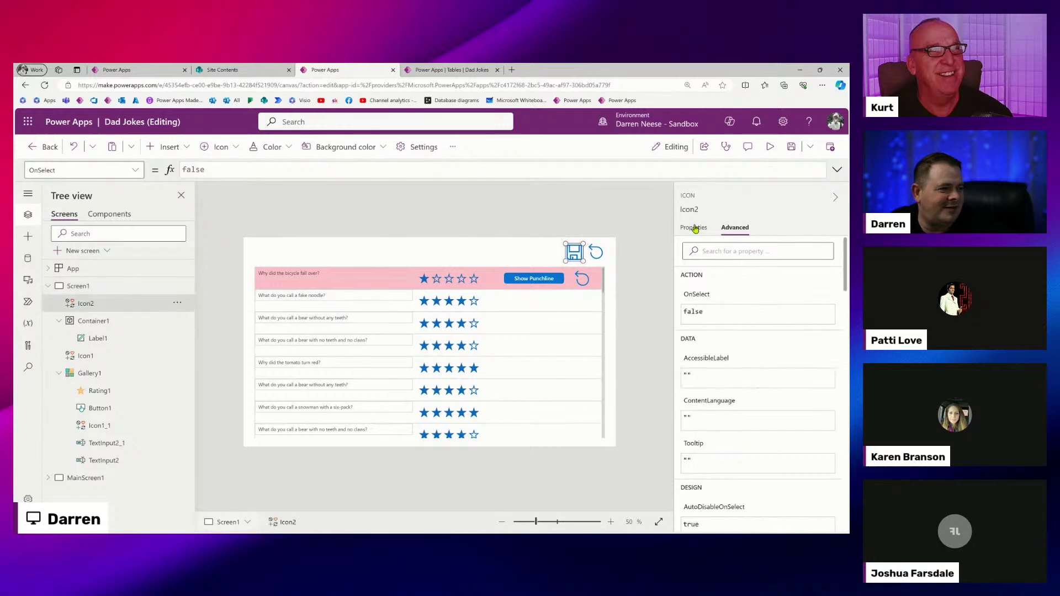
{"action": "double_click", "coordinate": [214, 172]}
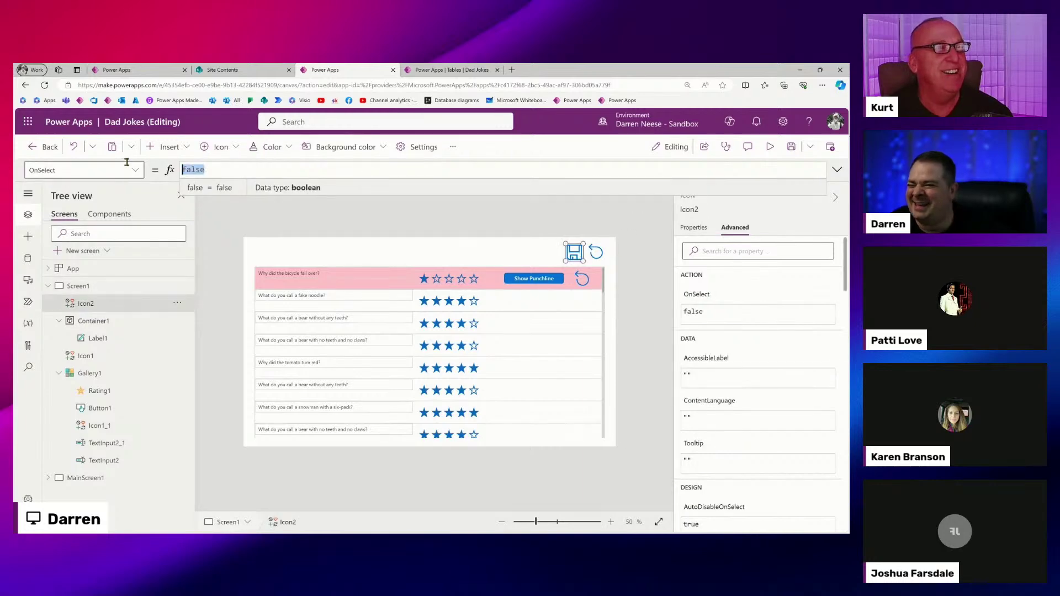
{"action": "type", "text": "Patch"}
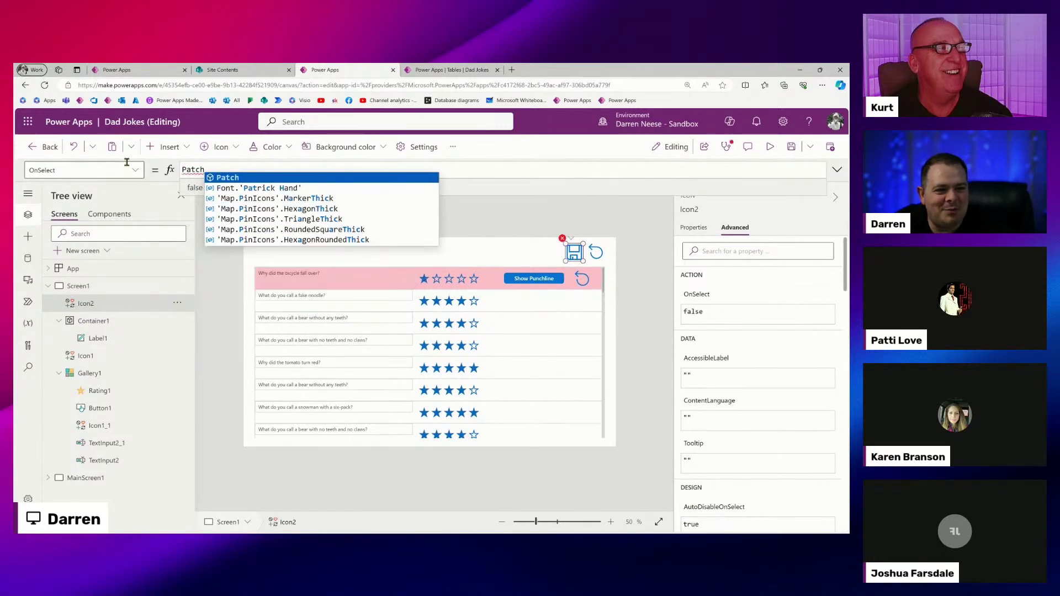
{"action": "type", "text": "("}
{"action": "key", "text": "Left"}
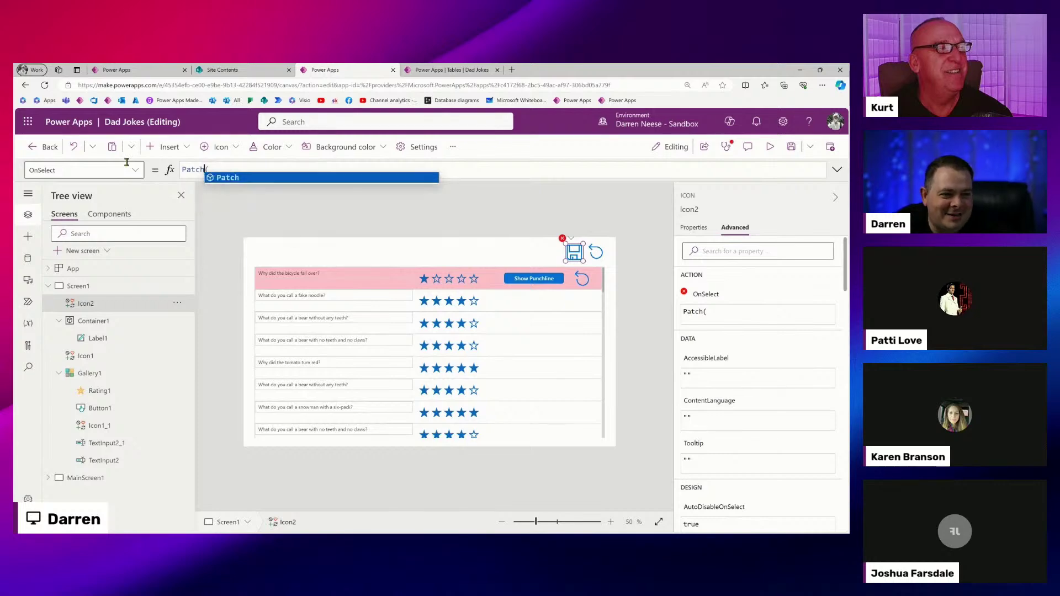
{"action": "key", "text": "Right"}
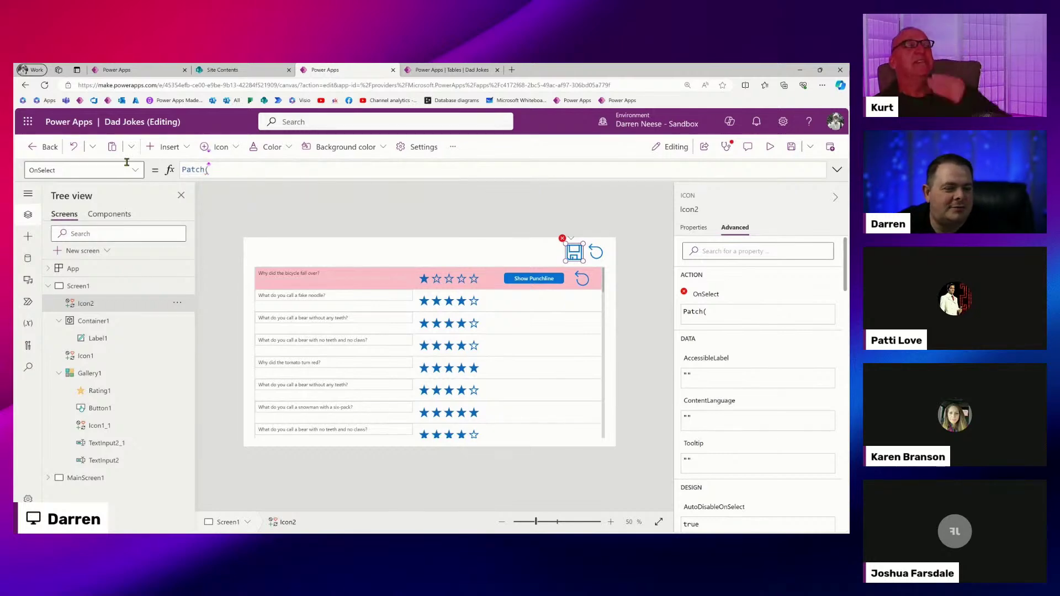
{"action": "type", "text": "dad"}
{"action": "key", "text": "Down"}
{"action": "key", "text": "Down"}
{"action": "key", "text": "Tab"}
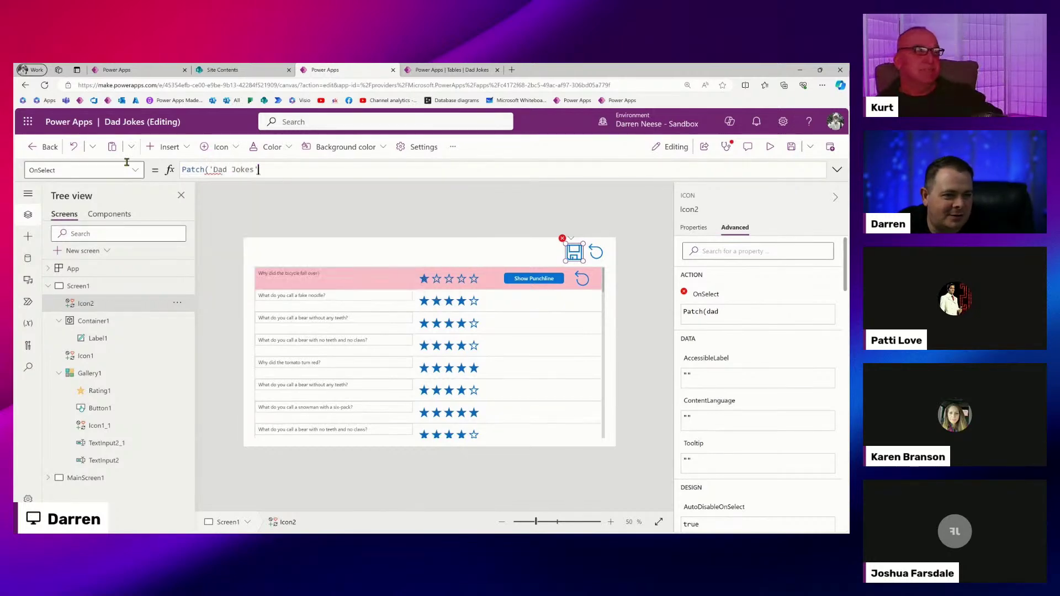
{"action": "type", "text": ", d"}
{"action": "type", "text": "olDadJokes);"}
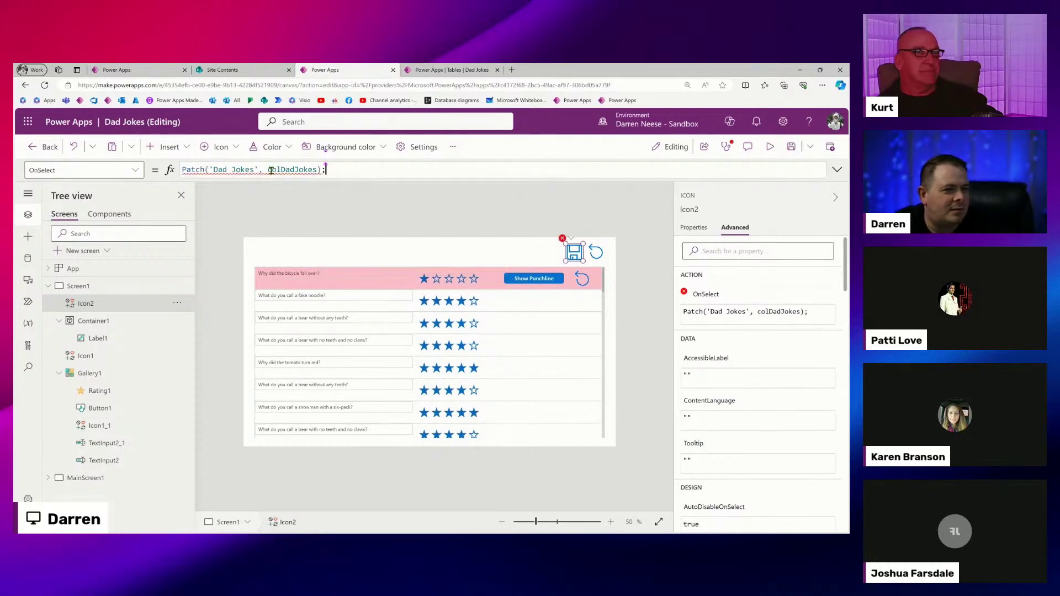
Inspect the error details on the colDadJokes argument of the save icon's Patch formula.
{"action": "mouse_move", "coordinate": [274, 169]}
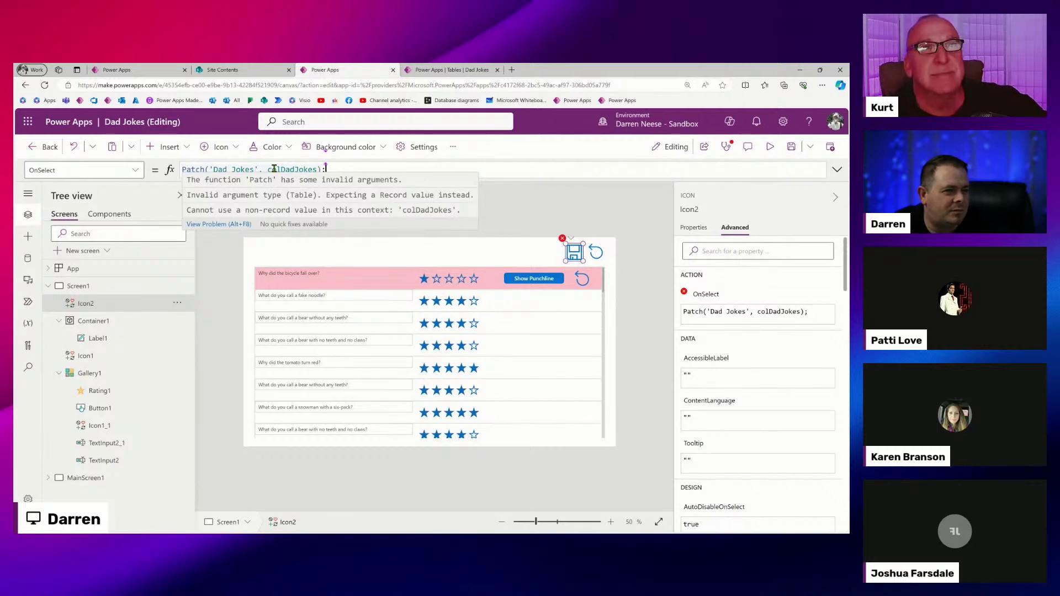
{"action": "double_click", "coordinate": [274, 169]}
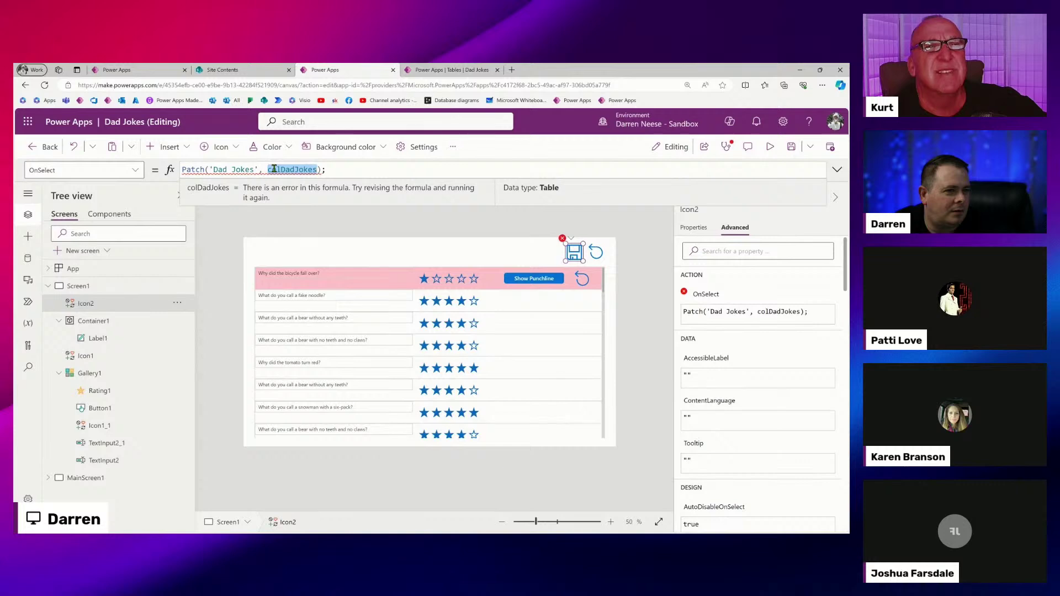
{"action": "mouse_move", "coordinate": [273, 170]}
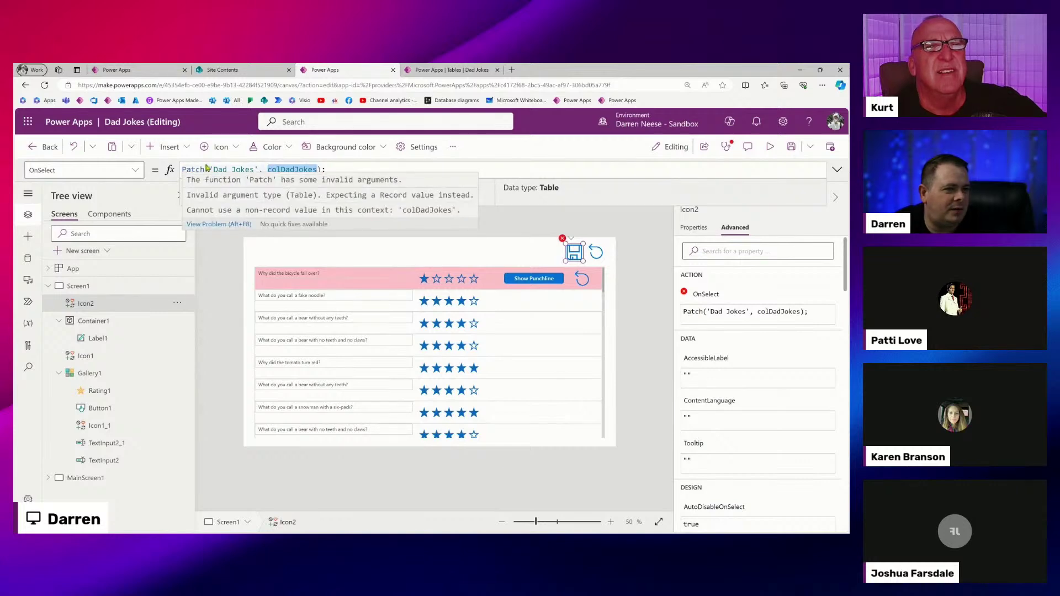
Expand the formula editor and split the Patch formula so each argument and the closing parenthesis sit on separate lines.
{"action": "left_click", "coordinate": [837, 170]}
{"action": "left_click", "coordinate": [222, 202]}
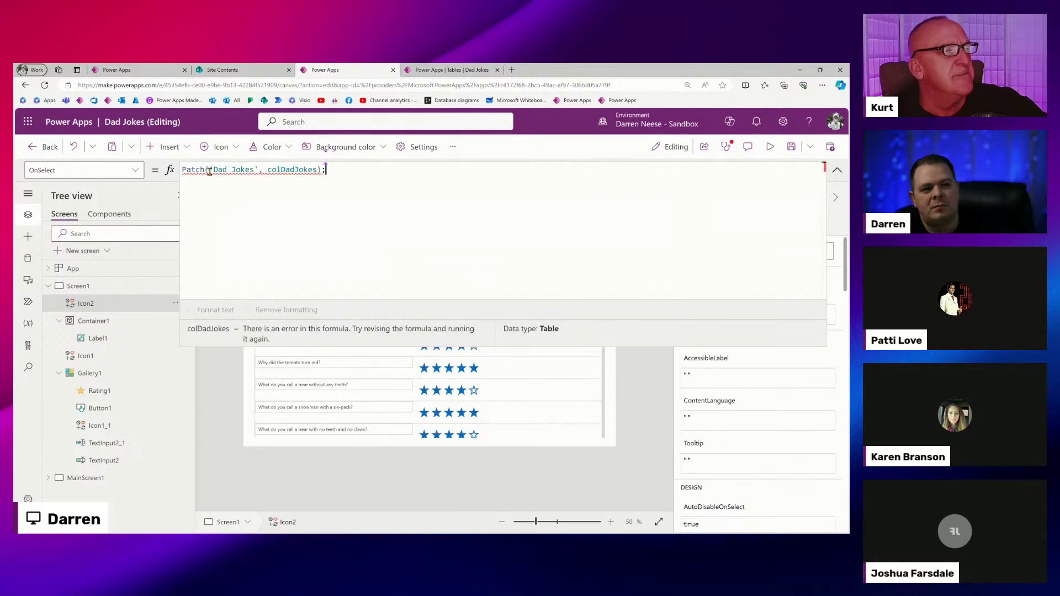
{"action": "left_click", "coordinate": [209, 171]}
{"action": "key", "text": "Return"}
{"action": "key", "text": "ctrl+Right"}
{"action": "key", "text": "ctrl+Right"}
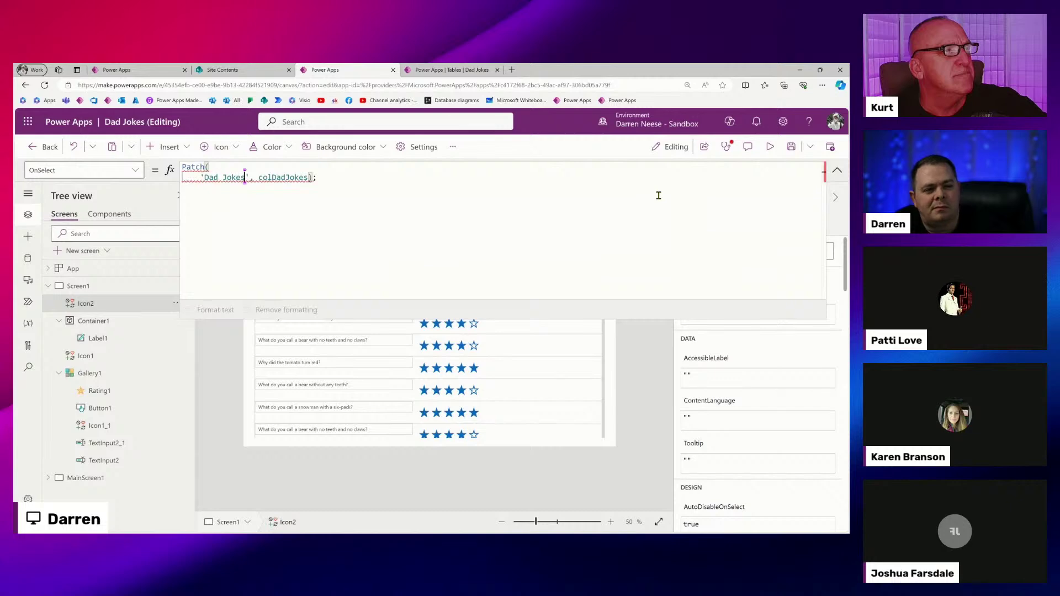
{"action": "key", "text": "ctrl+shift+Right"}
{"action": "key", "text": "Return"}
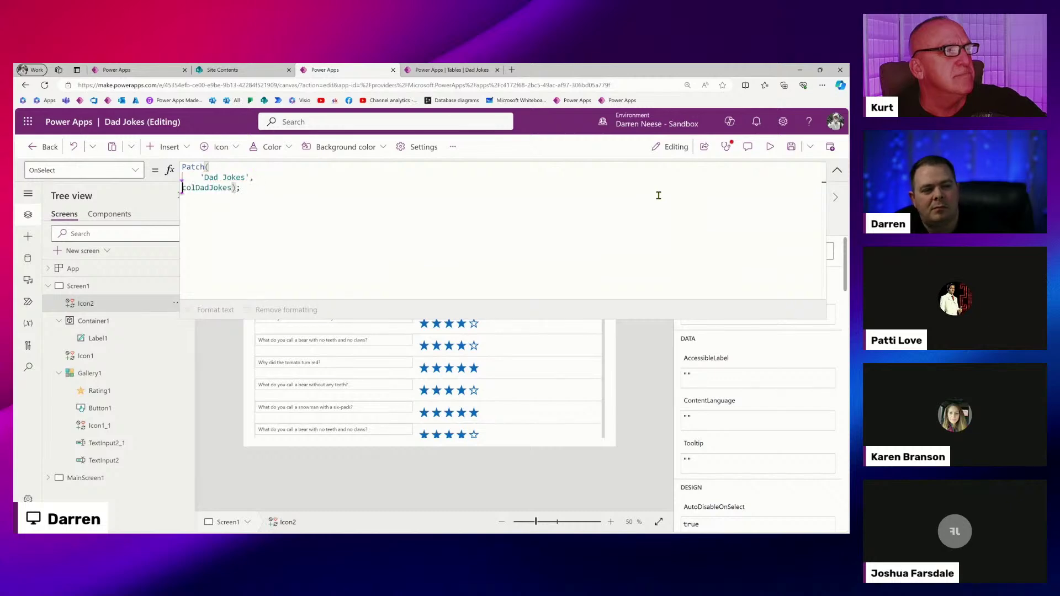
{"action": "key", "text": "ctrl+Right"}
{"action": "key", "text": "Left"}
{"action": "key", "text": "Return"}
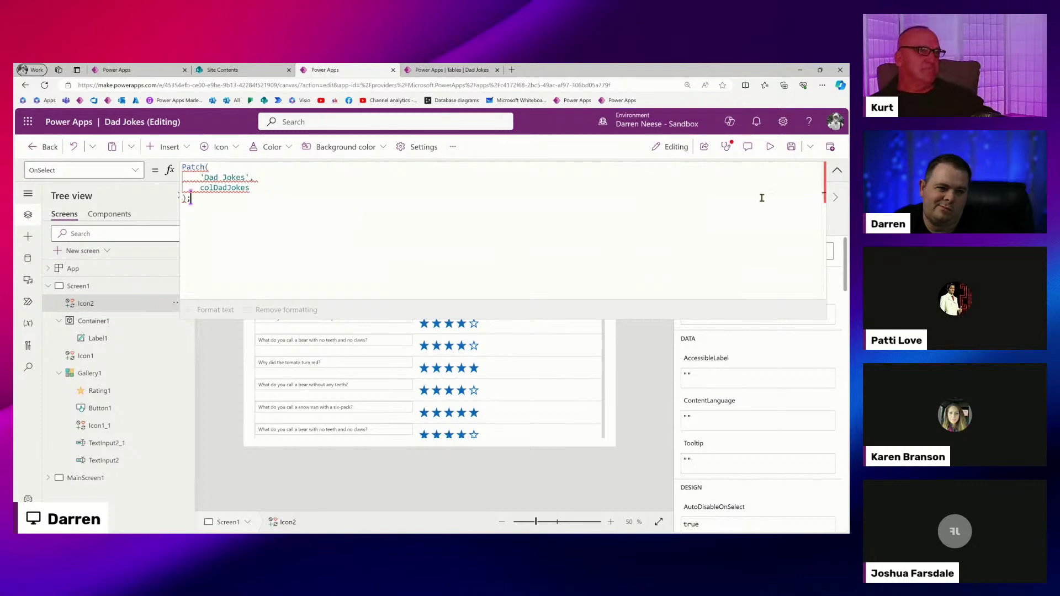
Put DropColumns( before colDadJokes in the Patch formula, indent colDadJokes beneath it and add a comma after it.
{"action": "mouse_move", "coordinate": [211, 188]}
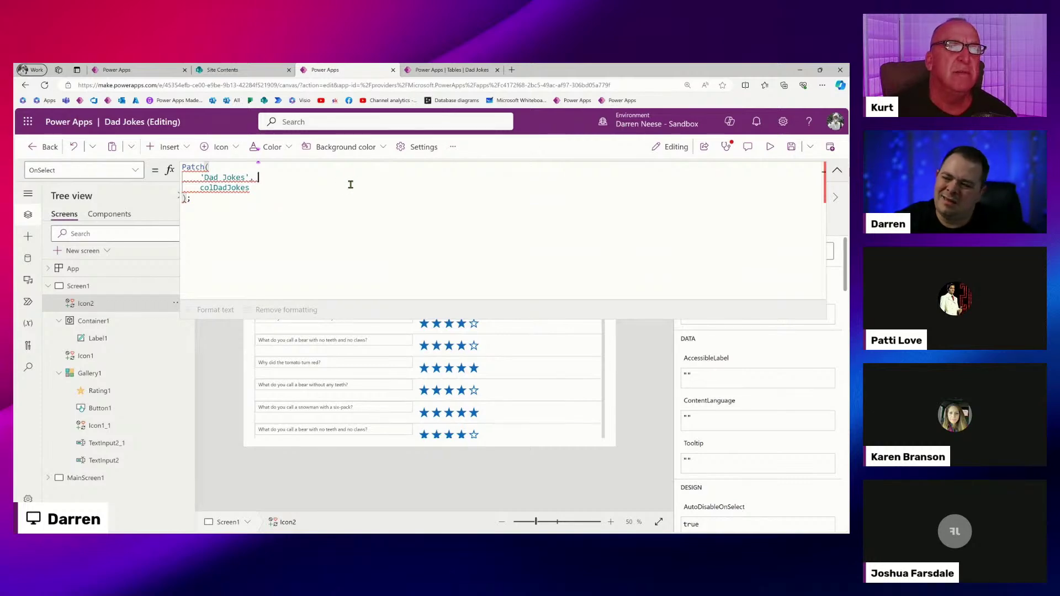
{"action": "double_click", "coordinate": [200, 187]}
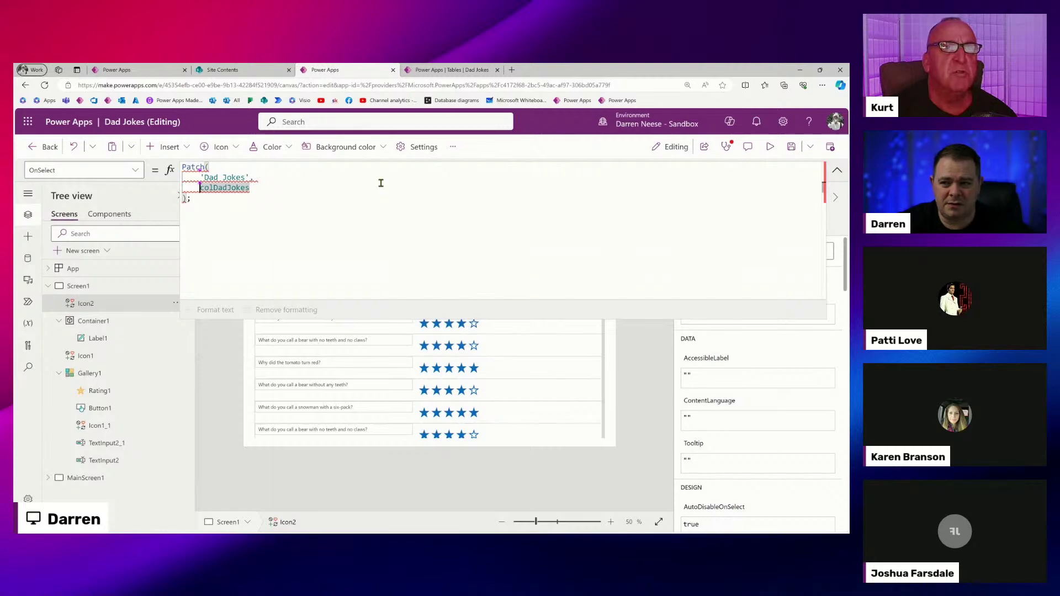
{"action": "key", "text": "Return"}
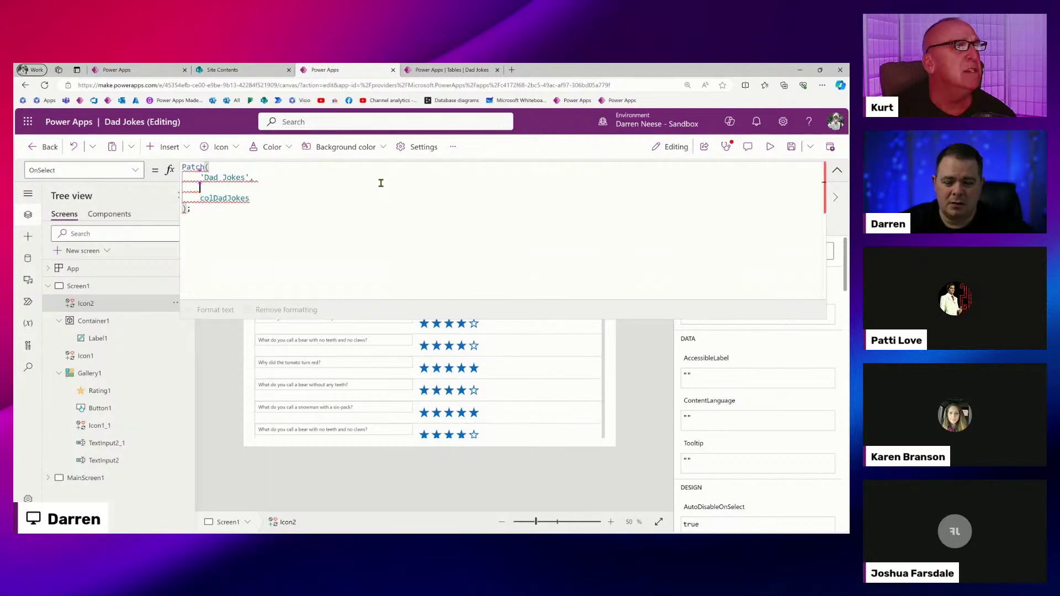
{"action": "type", "text": "DropColumns"}
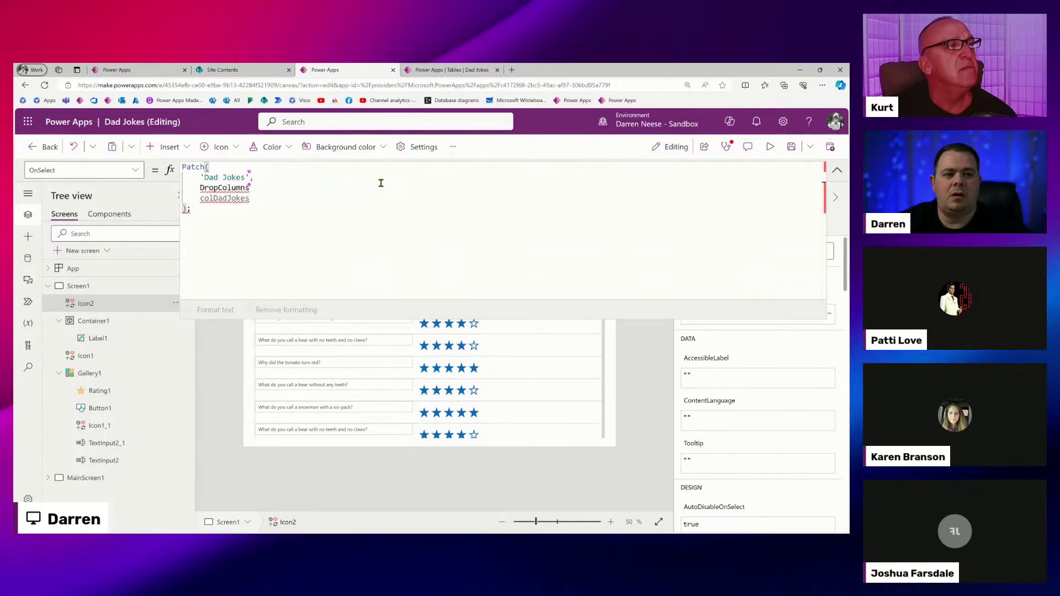
{"action": "type", "text": "("}
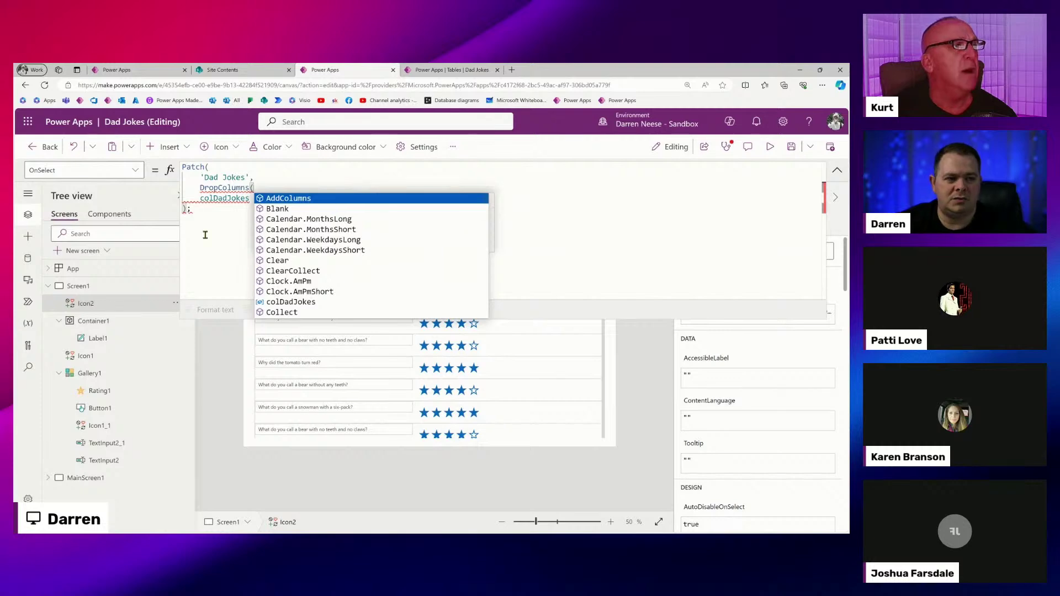
{"action": "key", "text": "Escape"}
{"action": "left_click", "coordinate": [200, 198]}
{"action": "key", "text": "Tab"}
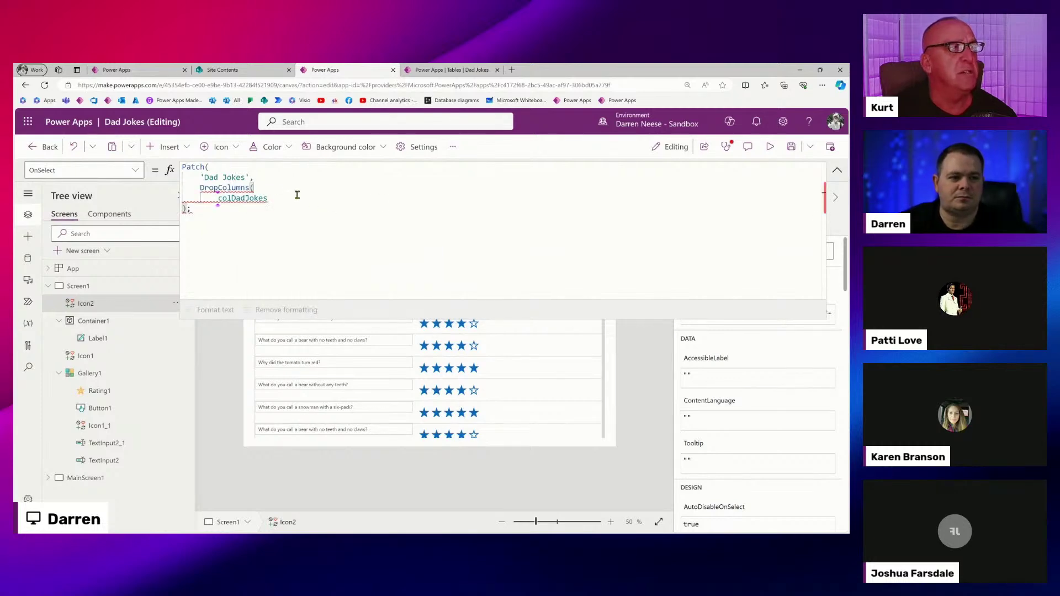
{"action": "double_click", "coordinate": [297, 194]}
{"action": "left_click", "coordinate": [297, 195]}
{"action": "type", "text": ","}
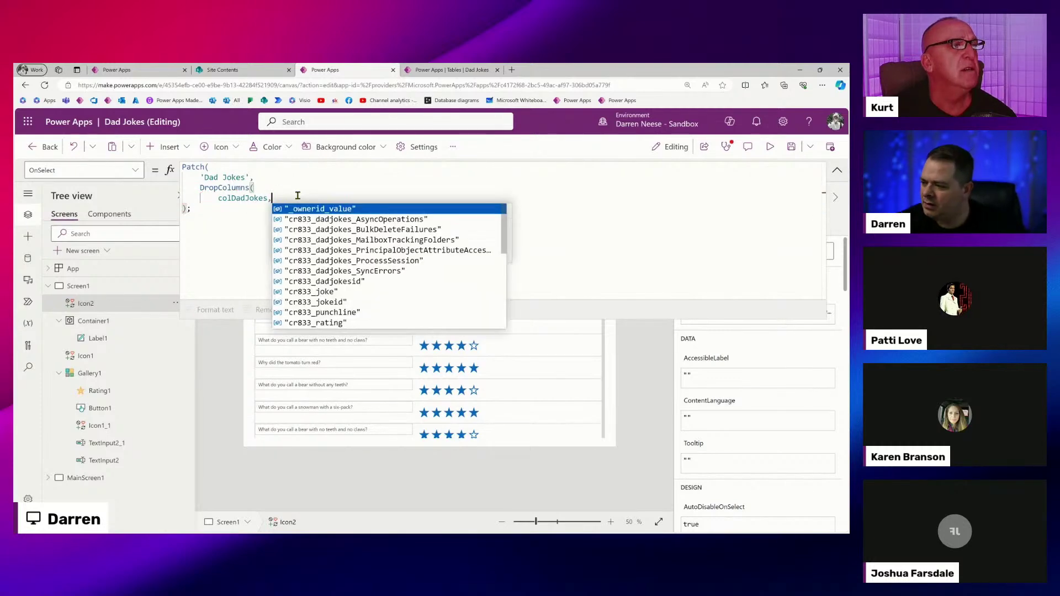
{"action": "key", "text": "Escape"}
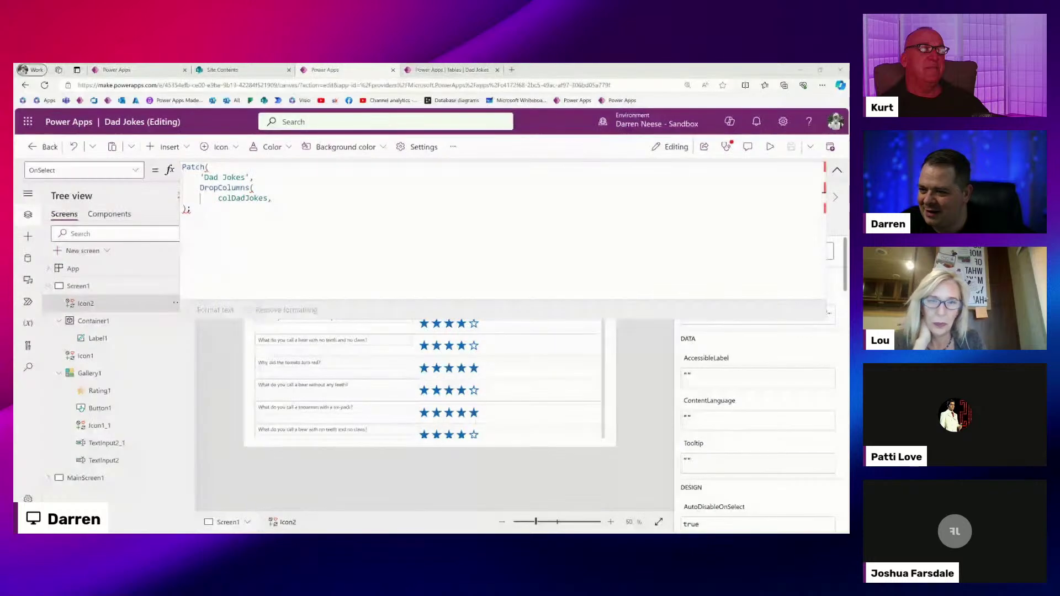
Add an empty argument line below colDadJokes and close the DropColumns function with a parenthesis.
{"action": "left_click", "coordinate": [308, 199]}
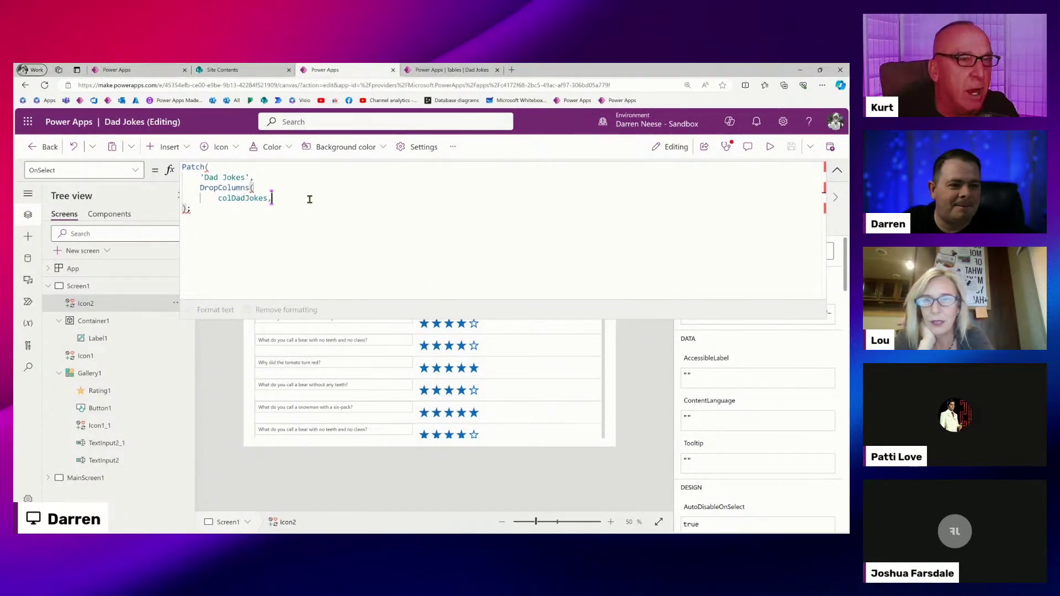
{"action": "key", "text": "Return"}
{"action": "key", "text": "Return"}
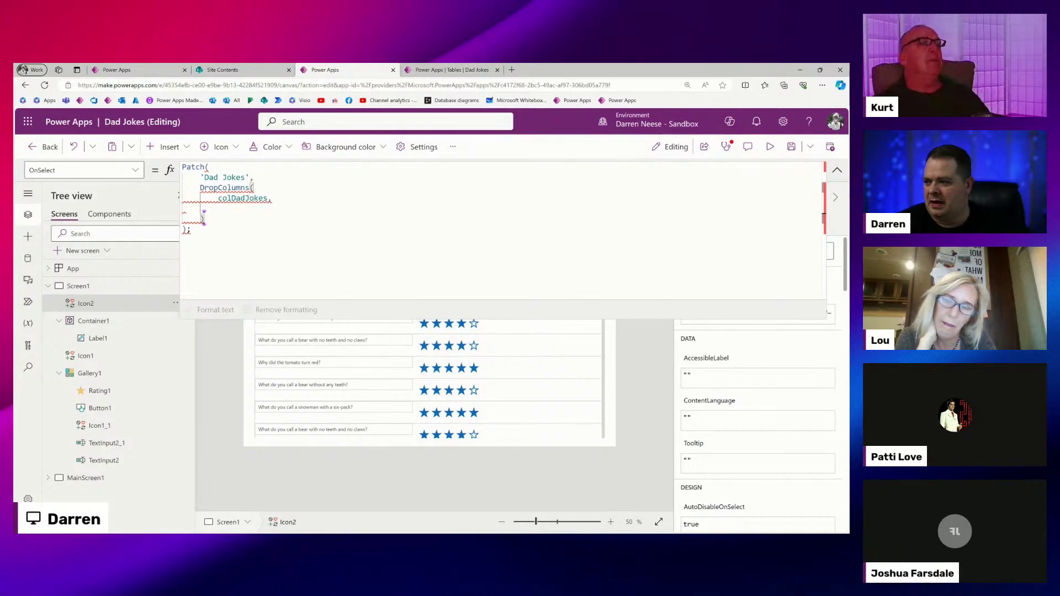
{"action": "key", "text": "alt+Tab"}
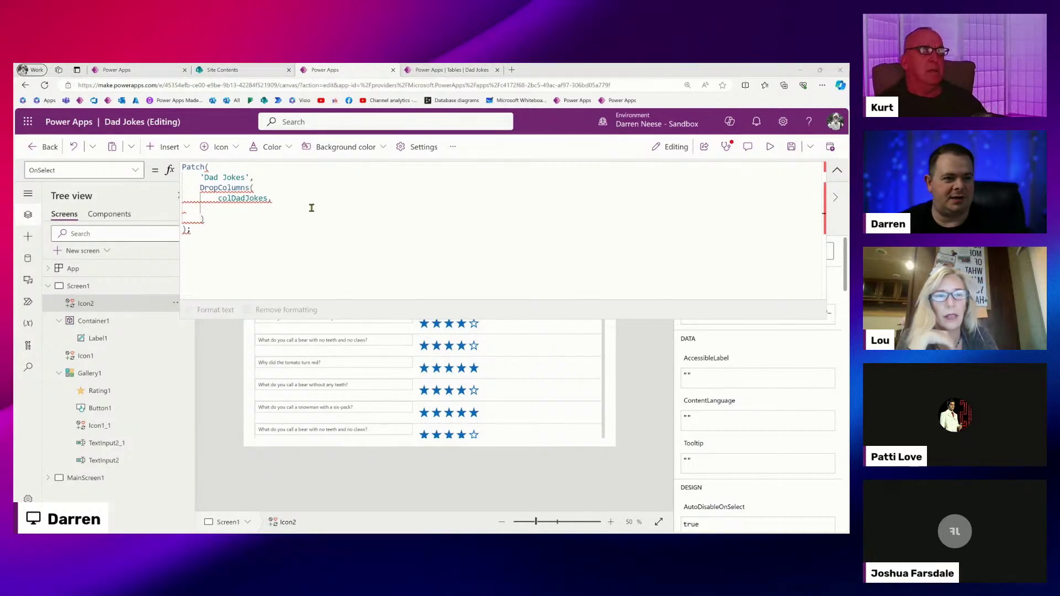
{"action": "key", "text": "alt+Tab"}
Start a quoted column name in DropColumns, then delete the empty quotes and the comma after colDadJokes.
{"action": "type", "text": "\""}
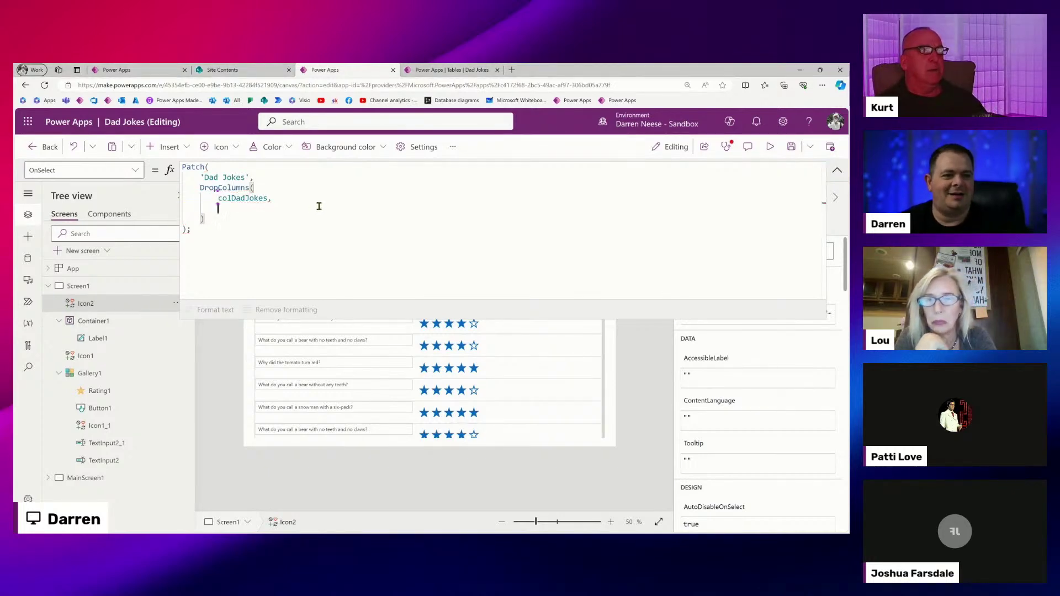
{"action": "key", "text": "BackSpace"}
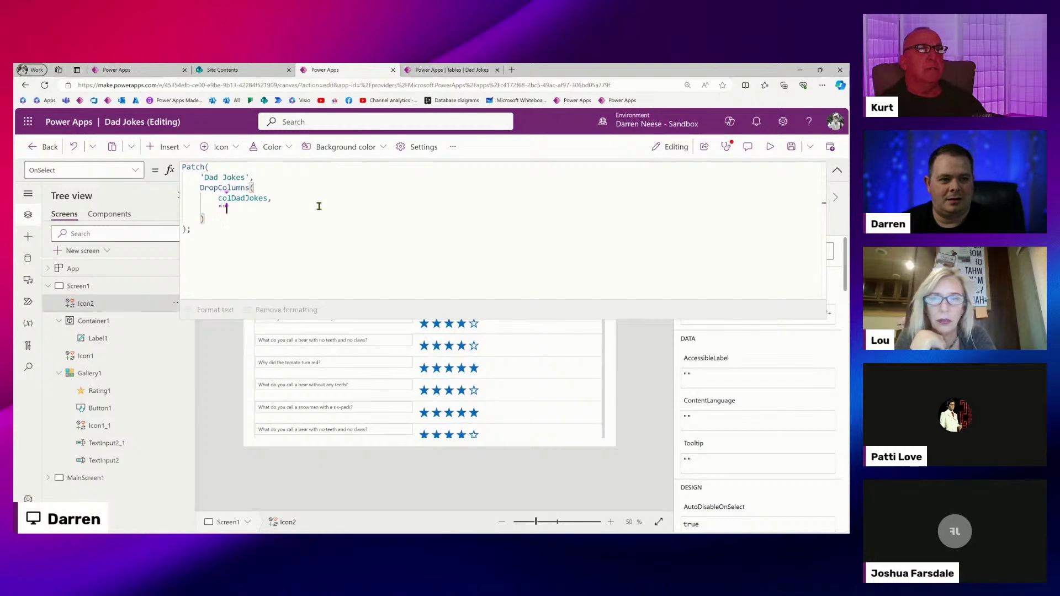
{"action": "key", "text": "BackSpace"}
{"action": "key", "text": "BackSpace"}
{"action": "key", "text": "BackSpace"}
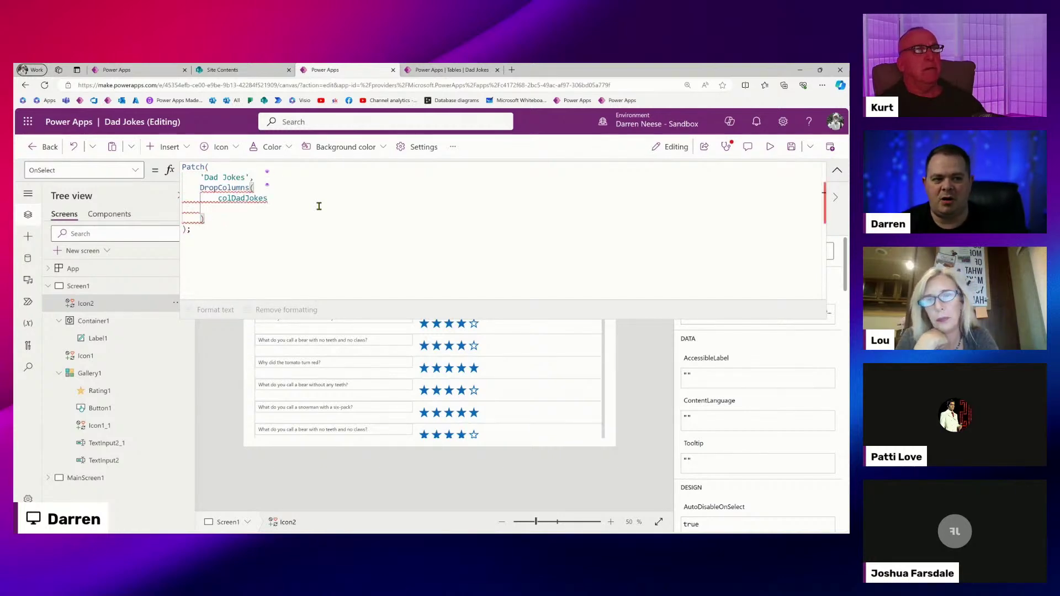
Add a comma after colDadJokes in DropColumns and start an unquoted column name with is.
{"action": "type", "text": ","}
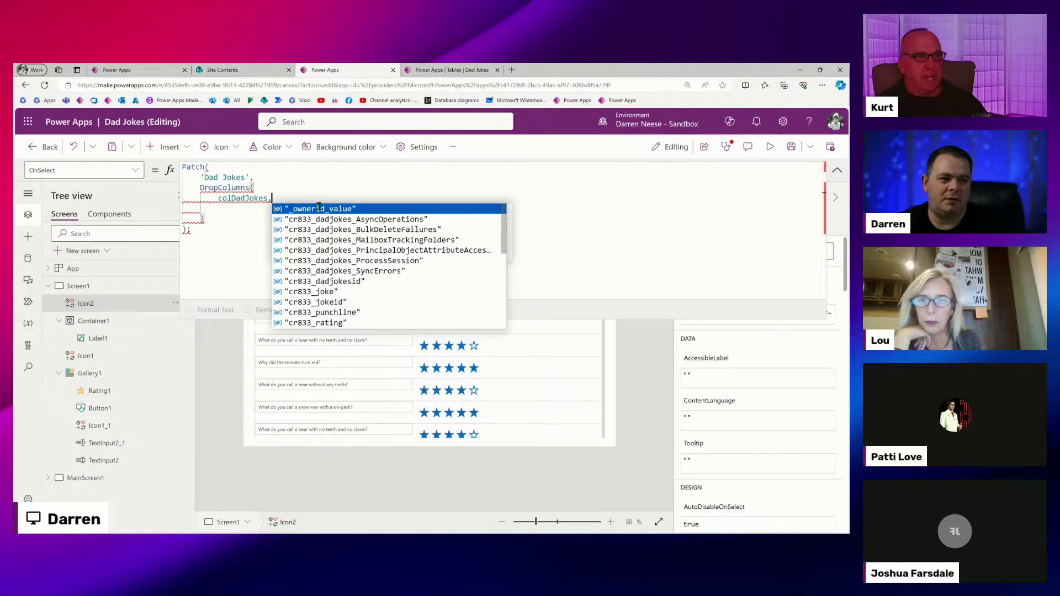
{"action": "type", "text": " \"\""}
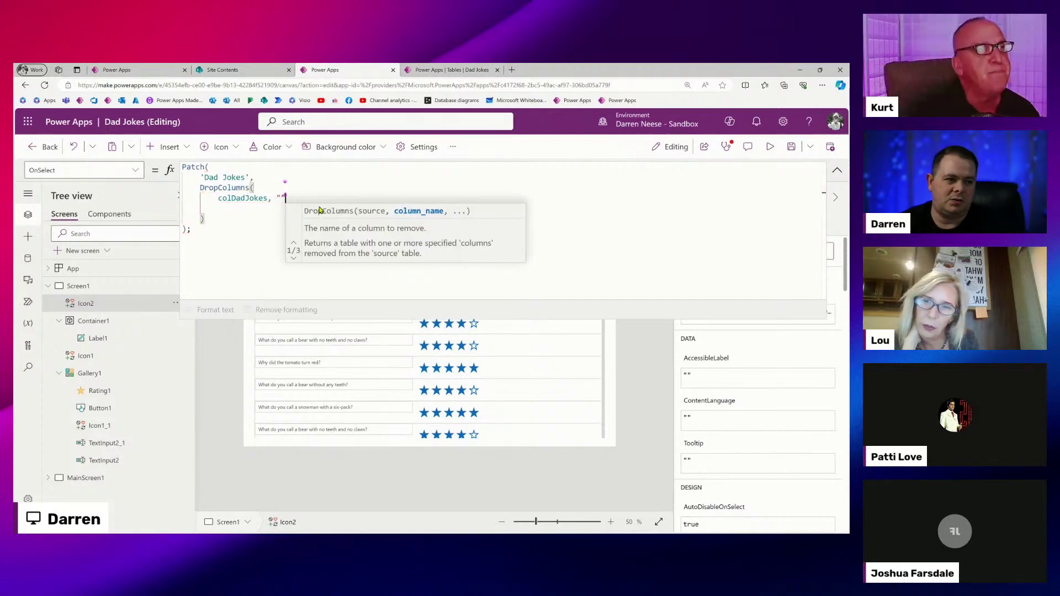
{"action": "key", "text": "BackSpace"}
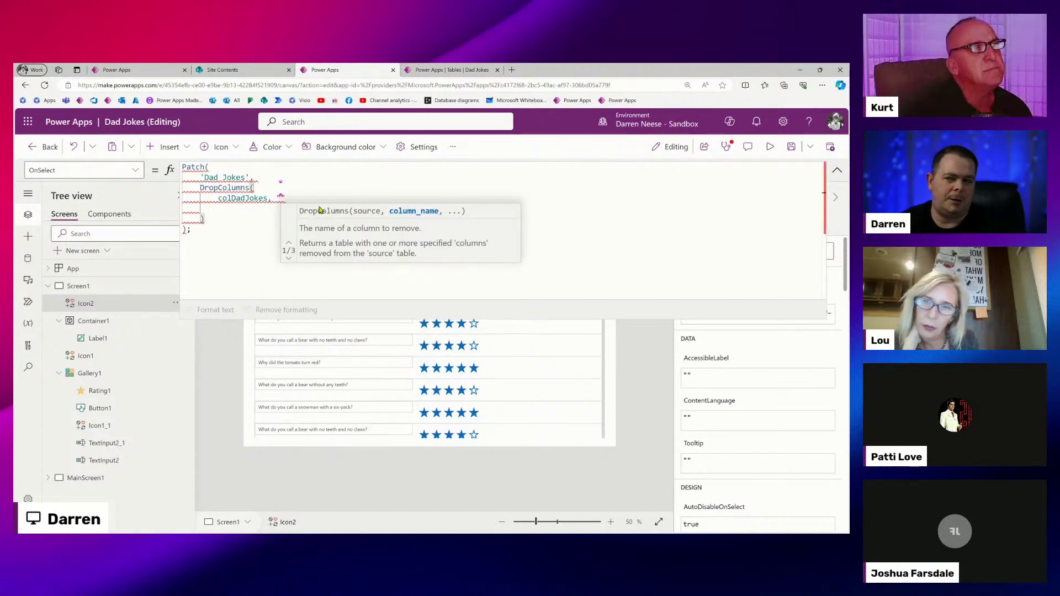
{"action": "key", "text": "BackSpace"}
{"action": "type", "text": "is"}
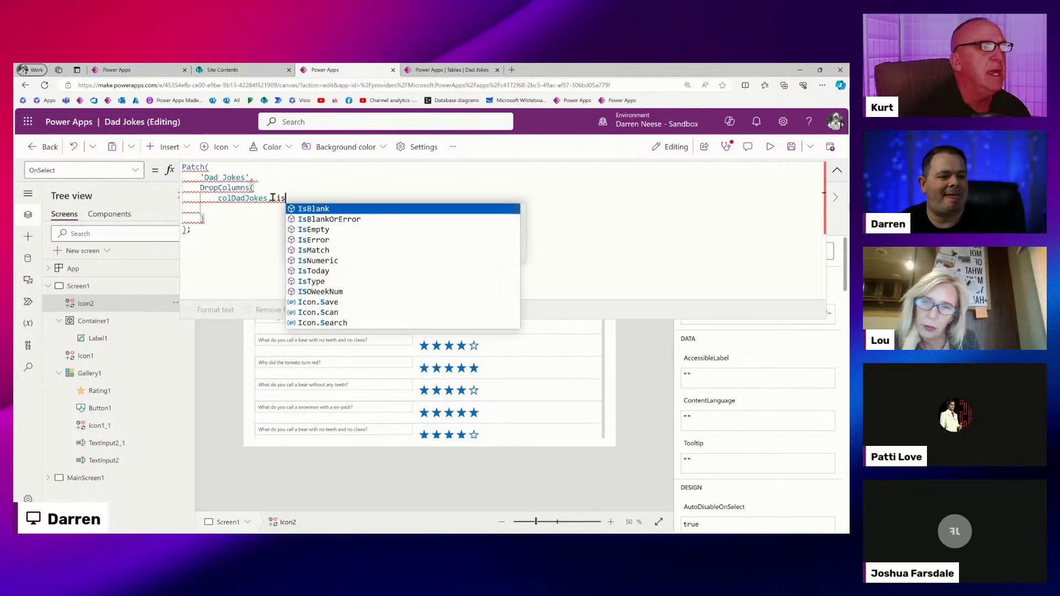
Copy the "IsBeingEdited", false and "ShowPunchline", false lines from Screen1's OnVisible formula into the save icon's DropColumns function.
{"action": "left_click", "coordinate": [78, 286]}
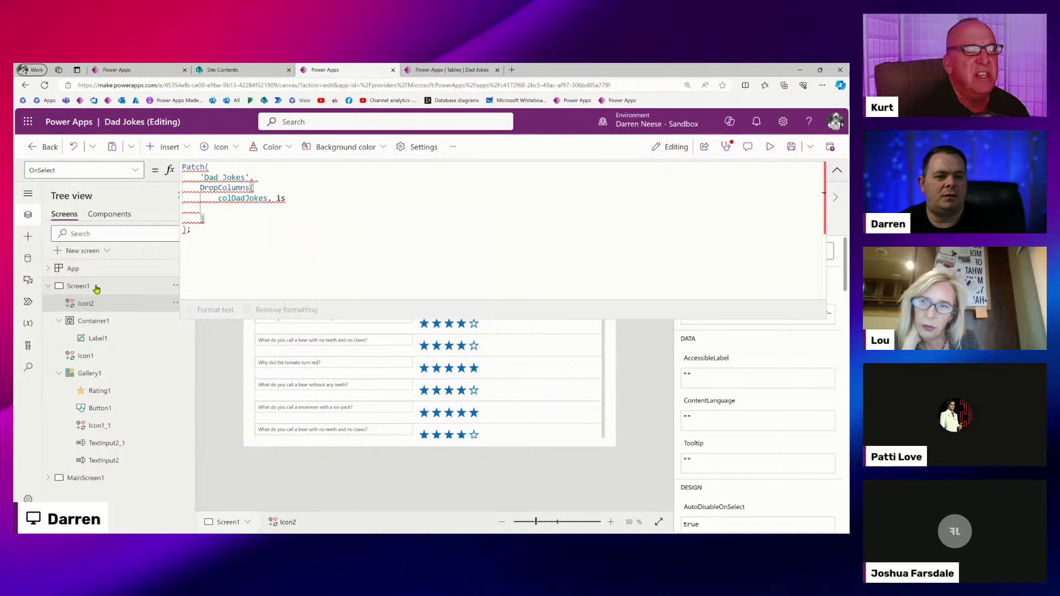
{"action": "left_click_drag", "start_coordinate": [324, 220], "coordinate": [184, 207]}
{"action": "key", "text": "ctrl+c"}
{"action": "left_click", "coordinate": [837, 170]}
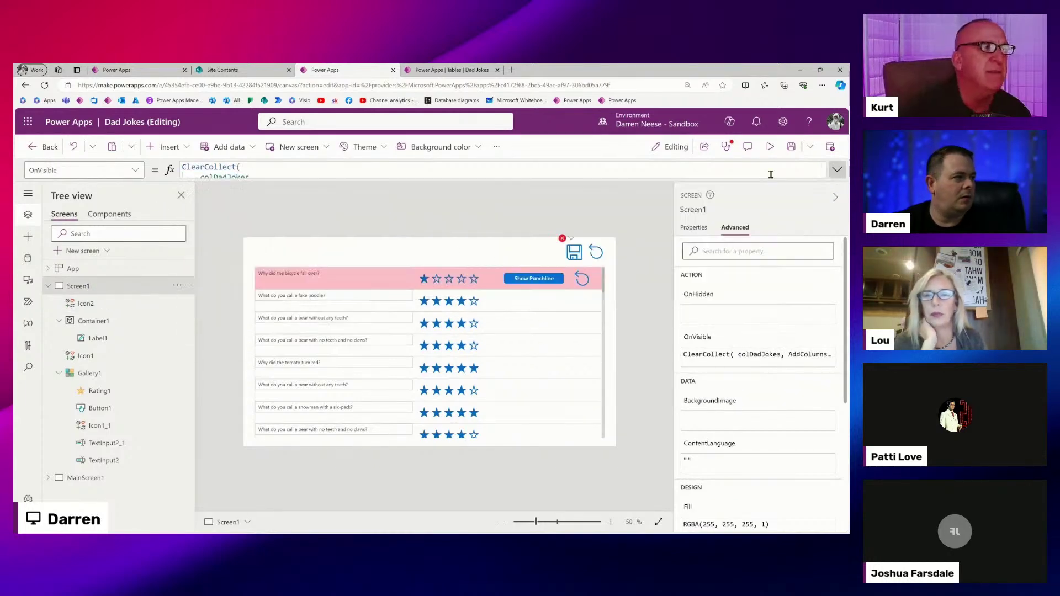
{"action": "left_click", "coordinate": [574, 251]}
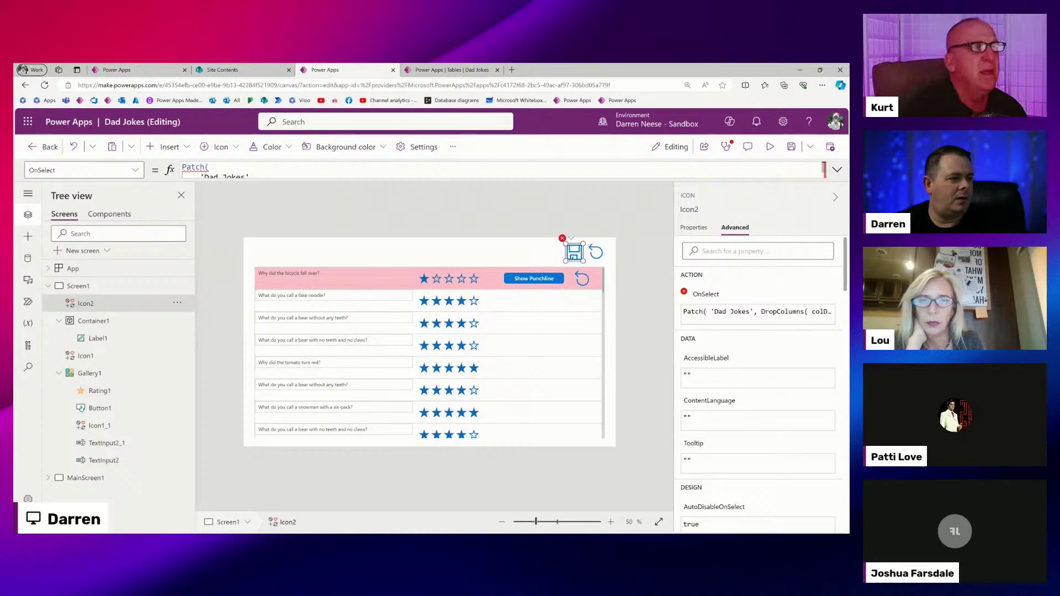
{"action": "left_click", "coordinate": [837, 170]}
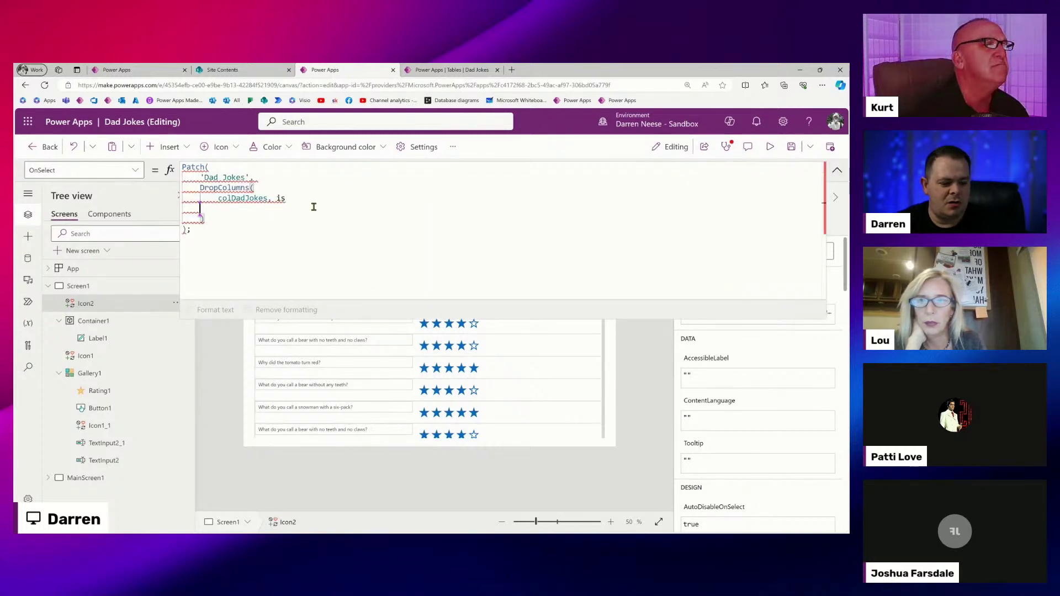
{"action": "key", "text": "ctrl+v"}
{"action": "left_click", "coordinate": [334, 206]}
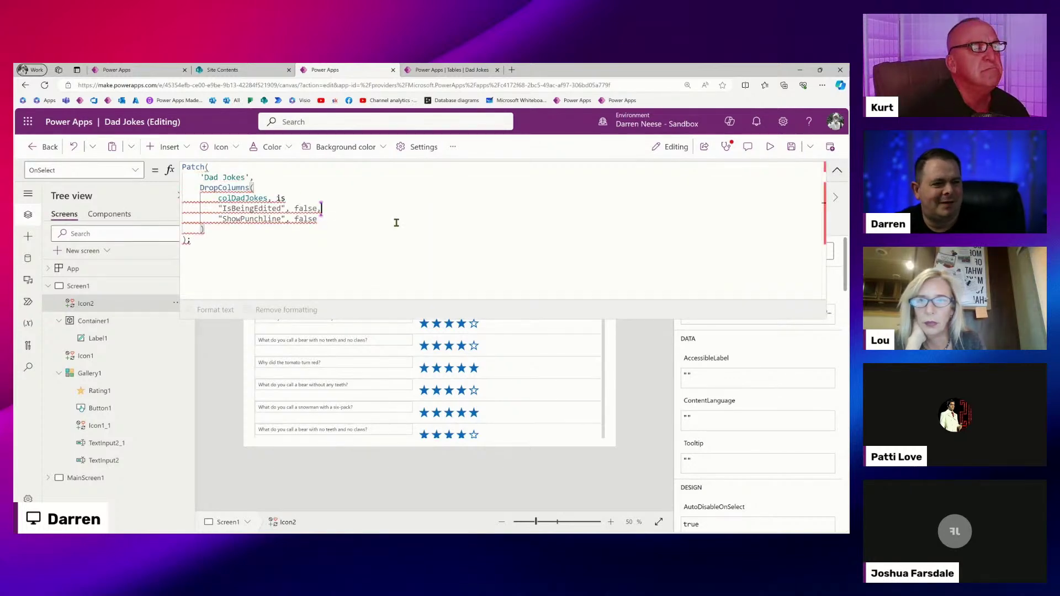
Remove the stray is after the comma on the colDadJokes line.
{"action": "key", "text": "ctrl+shift+Left"}
{"action": "key", "text": "ctrl+shift+Left"}
{"action": "key", "text": "Home"}
{"action": "key", "text": "Home"}
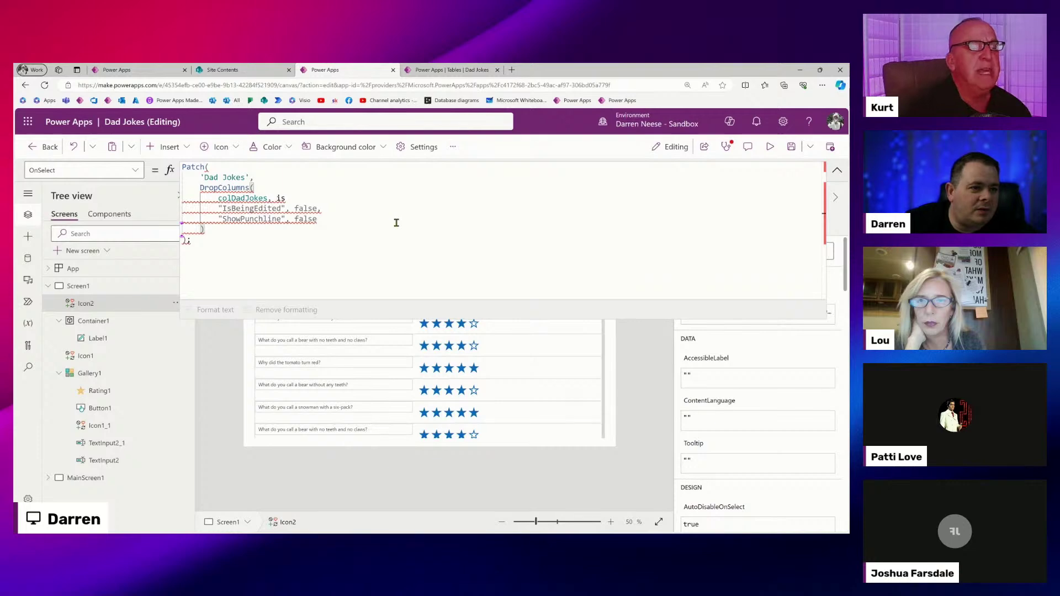
{"action": "key", "text": "End"}
{"action": "key", "text": "BackSpace"}
{"action": "key", "text": "BackSpace"}
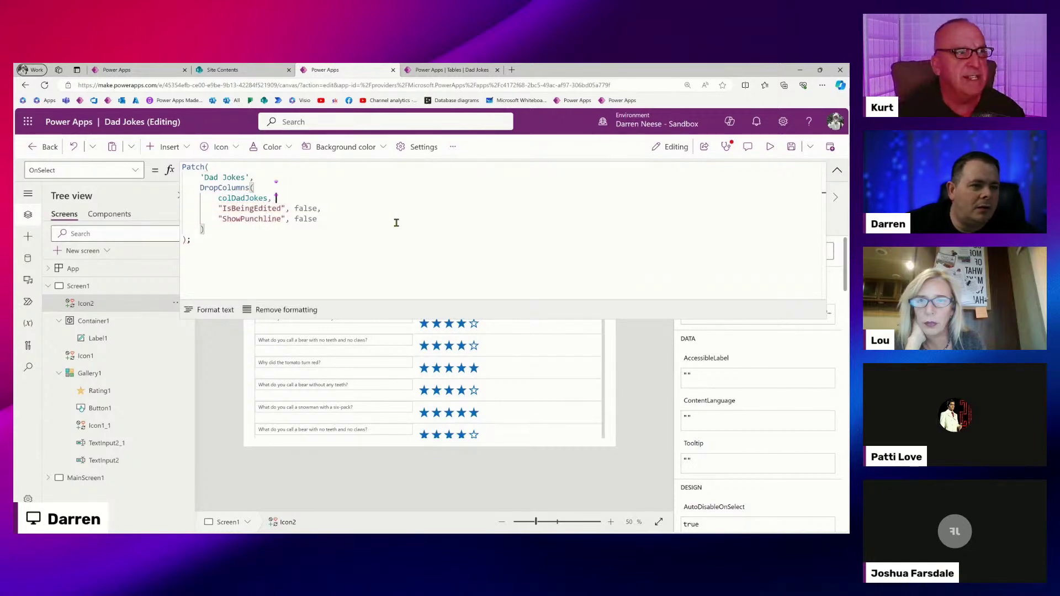
Strip the commas and false values from the two pasted DropColumns lines, leaving only "IsBeingEdited" and "ShowPunchline".
{"action": "key", "text": "Down"}
{"action": "key", "text": "Right"}
{"action": "key", "text": "Right"}
{"action": "key", "text": "shift+End"}
{"action": "key", "text": "Delete"}
{"action": "key", "text": "Down"}
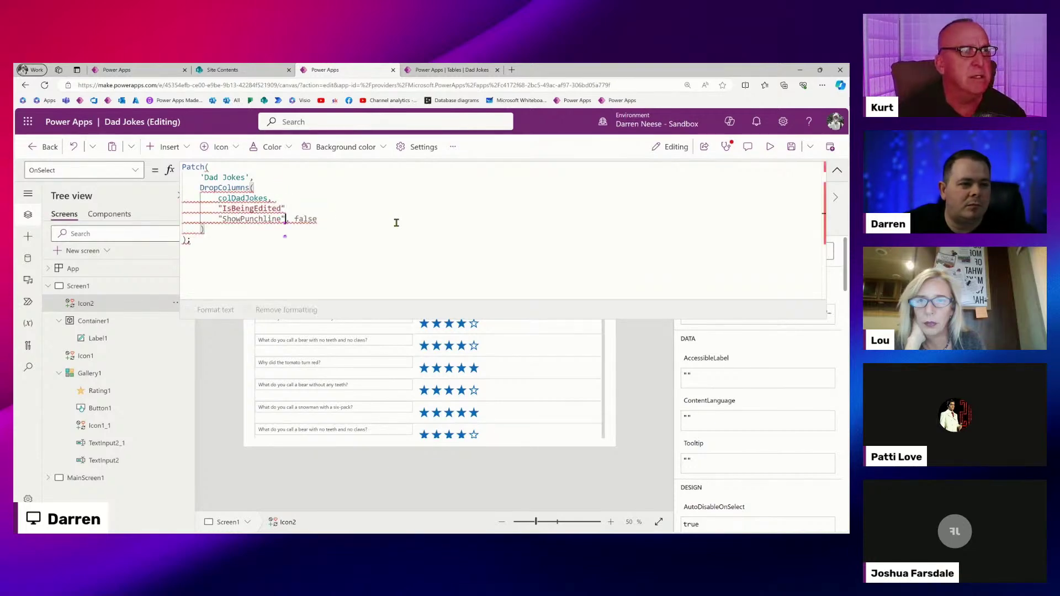
{"action": "key", "text": "shift+End"}
{"action": "key", "text": "Delete"}
Add a comma after "IsBeingEdited" in DropColumns, keeping the column name enclosed in double quotes.
{"action": "left_click", "coordinate": [234, 253]}
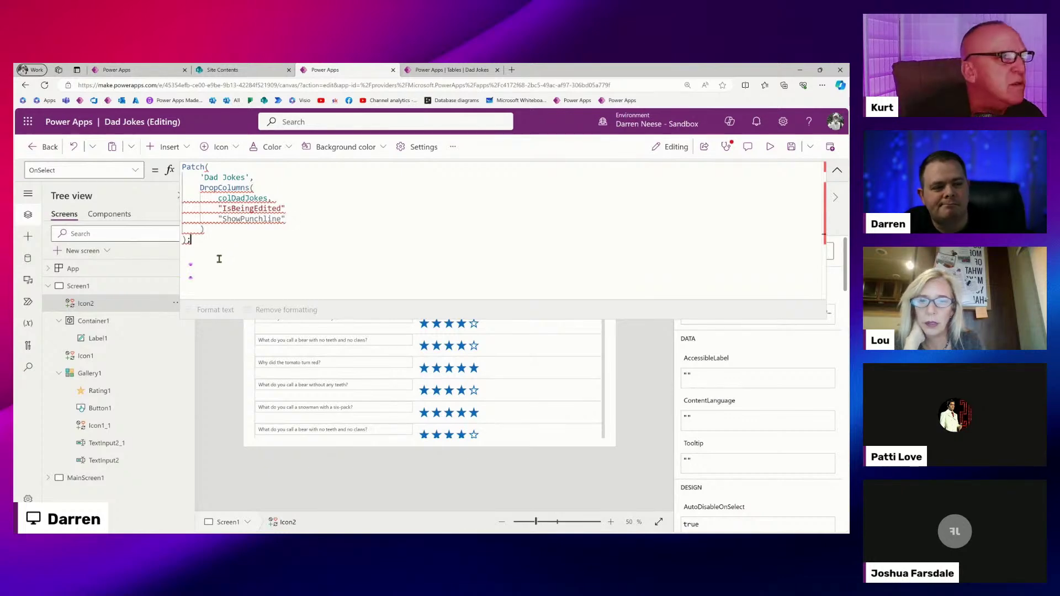
{"action": "left_click", "coordinate": [299, 204]}
{"action": "type", "text": ","}
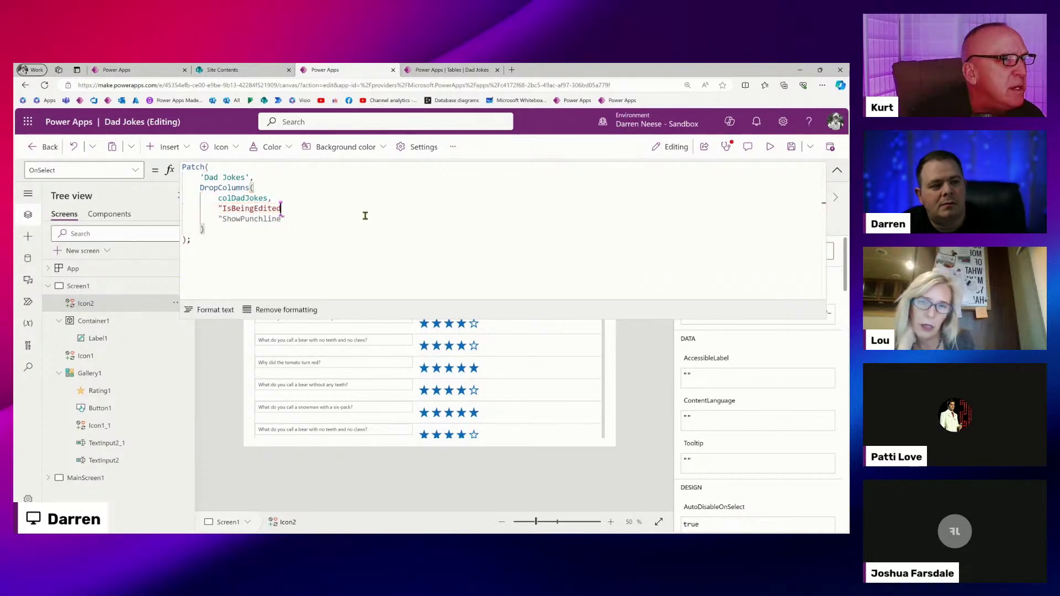
{"action": "type", "text": ","}
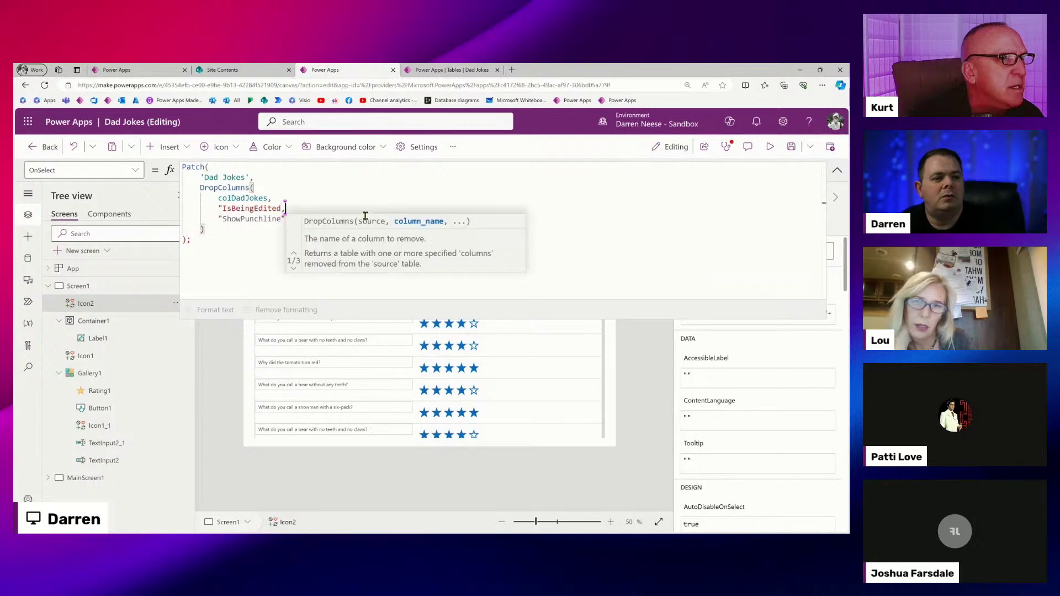
{"action": "key", "text": "Delete"}
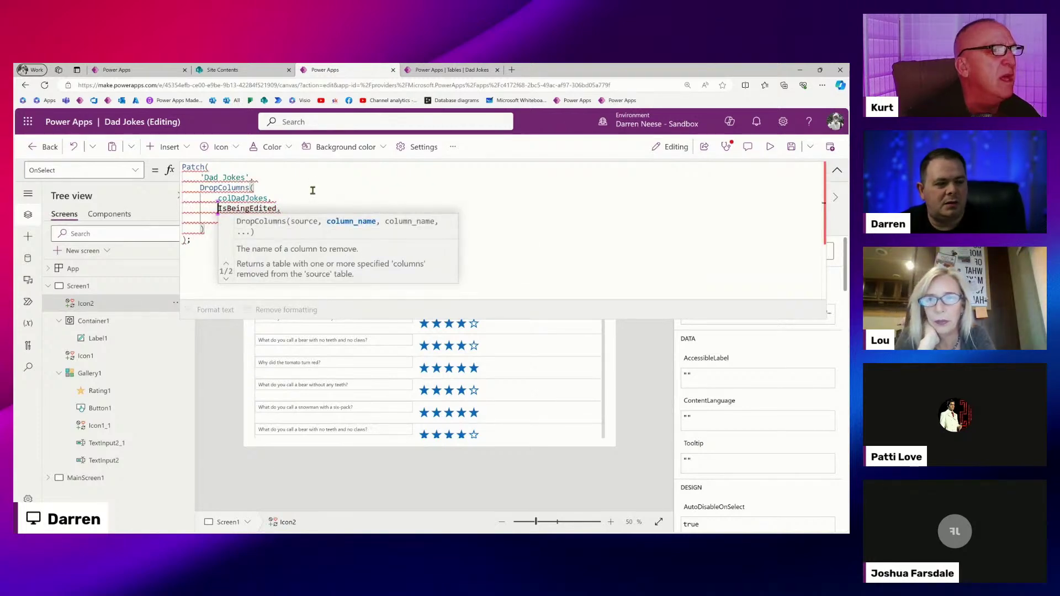
{"action": "type", "text": "\""}
{"action": "key", "text": "ctrl+Right"}
{"action": "type", "text": "\""}
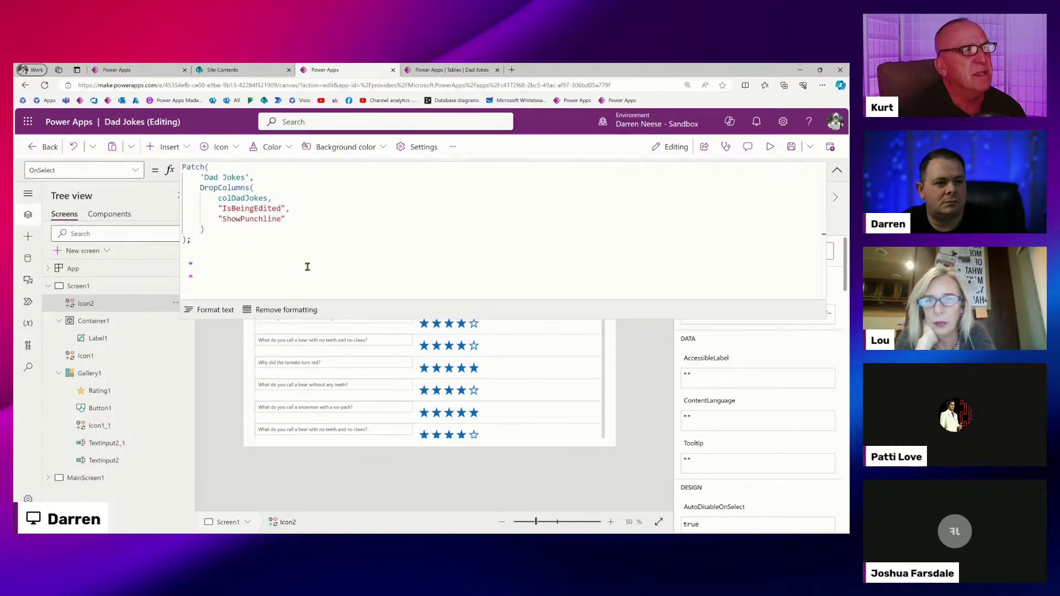
Preview the app, run the save icon on the edited jokes, and exit the preview.
{"action": "left_click", "coordinate": [837, 170]}
{"action": "left_click", "coordinate": [769, 146]}
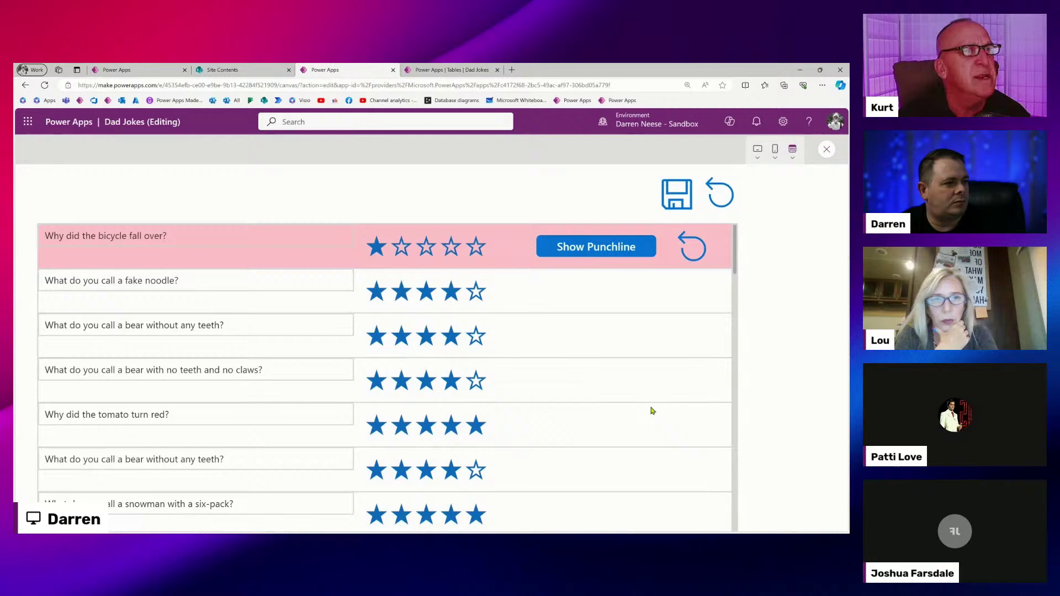
{"action": "left_click", "coordinate": [678, 198]}
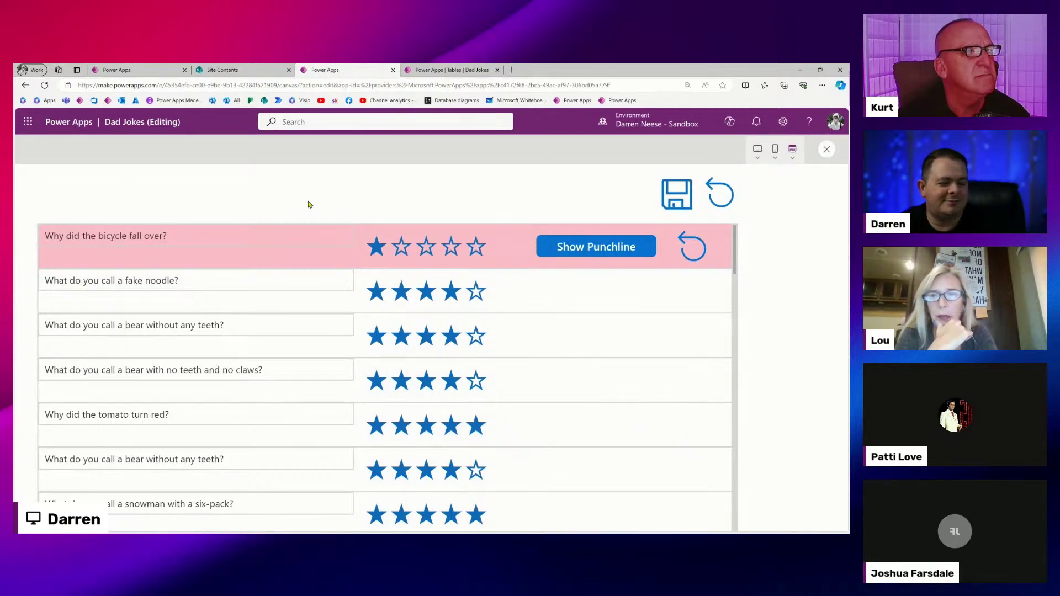
{"action": "key", "text": "Escape"}
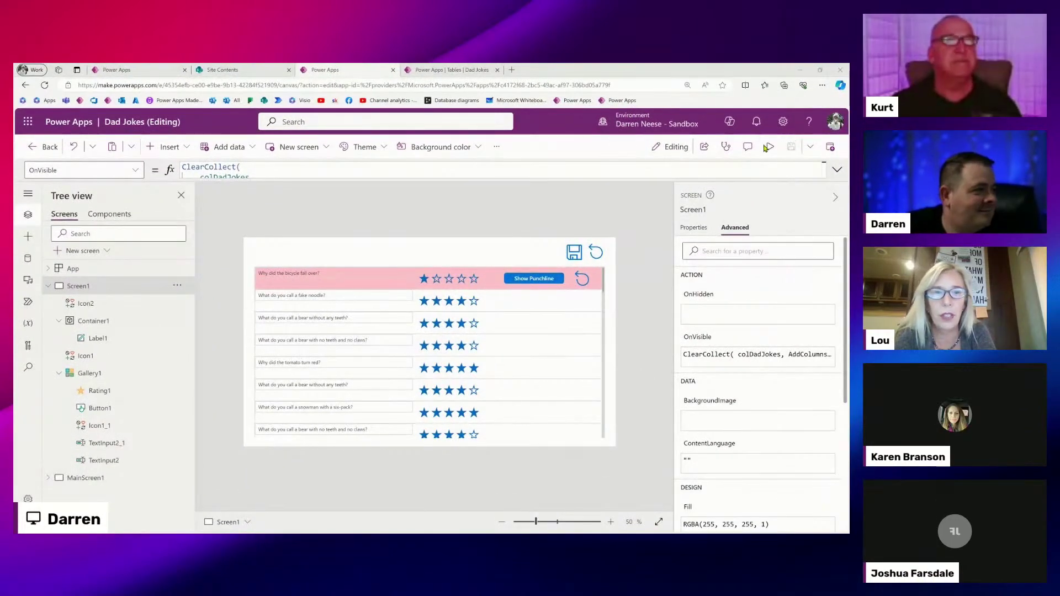
Preview the app again, select the "What do you call a fake noodle?" joke, and exit the preview.
{"action": "left_click", "coordinate": [768, 147]}
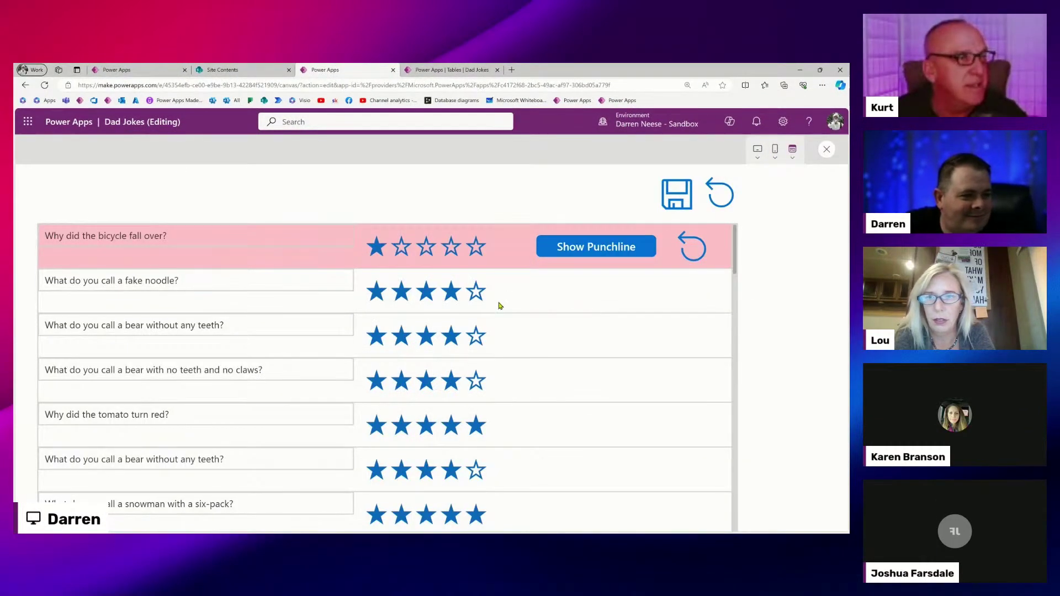
{"action": "left_click", "coordinate": [213, 279]}
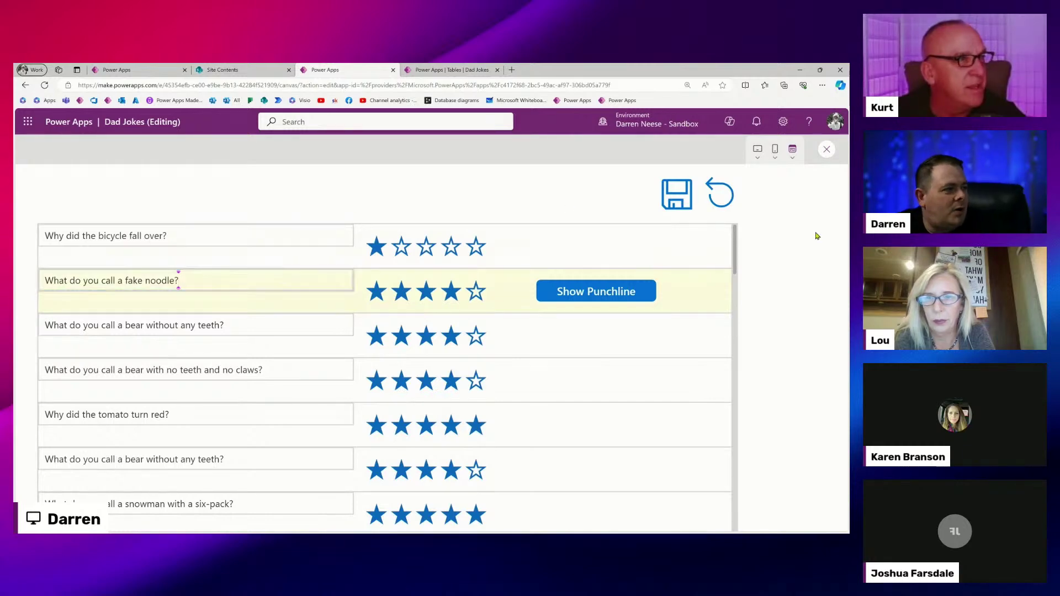
{"action": "left_click", "coordinate": [827, 149]}
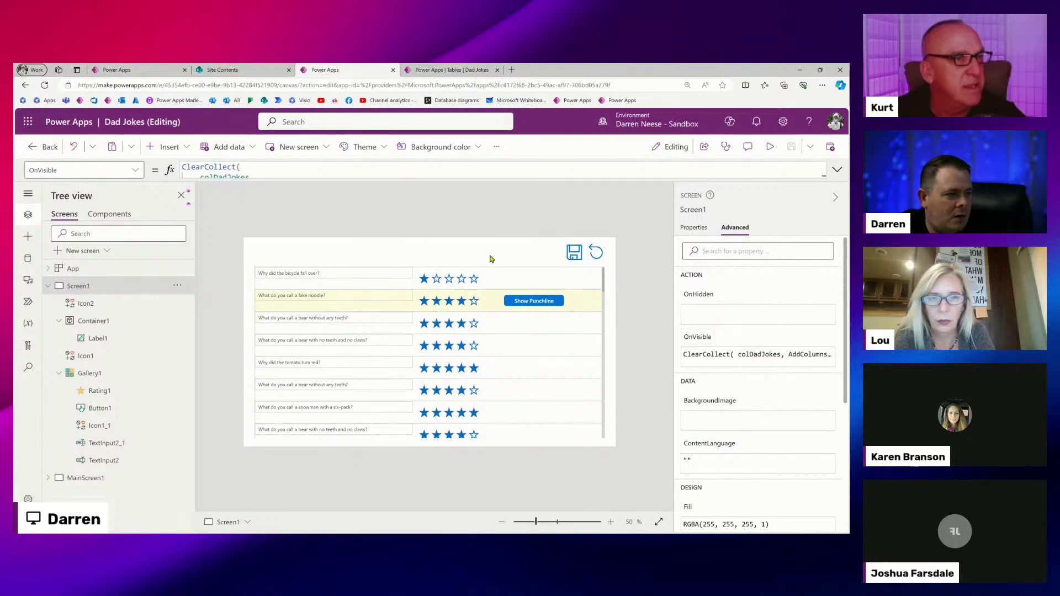
Copy Screen1's whole OnVisible ClearCollect formula and paste it on a new line below Patch in the save icon's OnSelect.
{"action": "left_click", "coordinate": [836, 168]}
{"action": "left_click_drag", "start_coordinate": [306, 243], "coordinate": [149, 157]}
{"action": "key", "text": "ctrl+c"}
{"action": "left_click", "coordinate": [837, 170]}
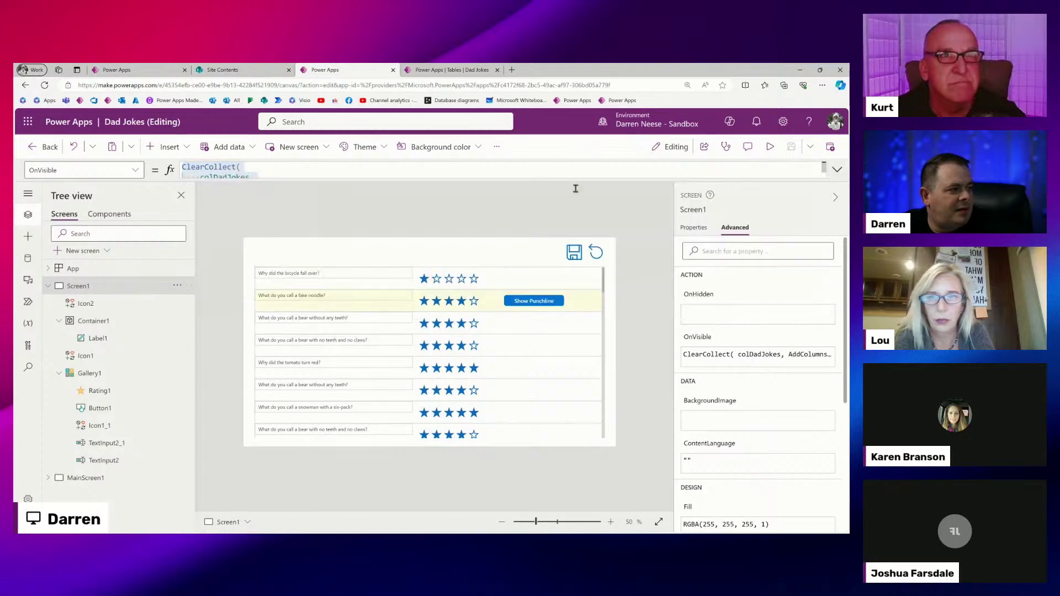
{"action": "left_click", "coordinate": [572, 254]}
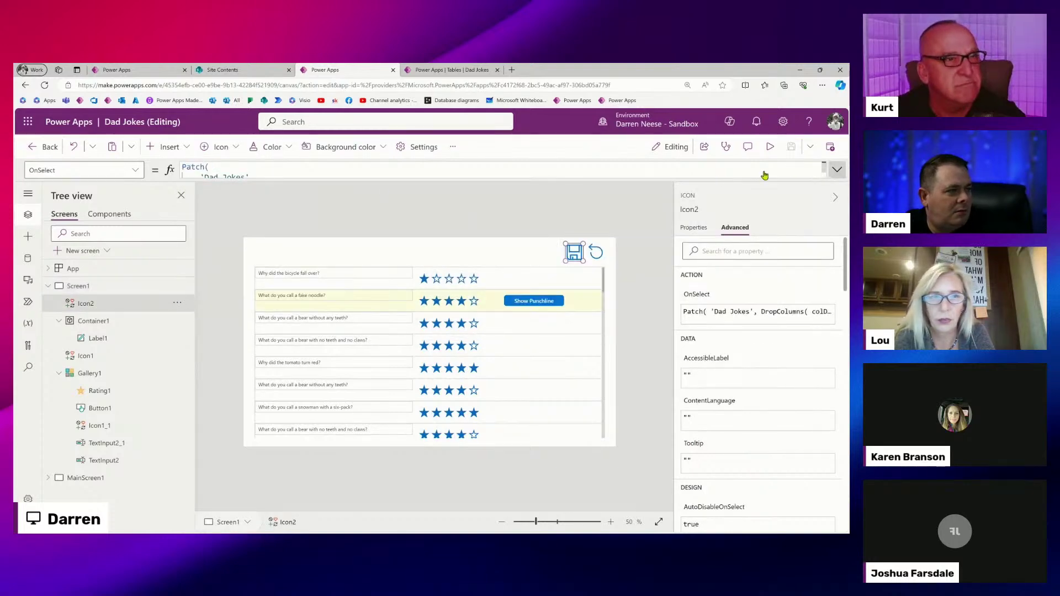
{"action": "left_click", "coordinate": [837, 169]}
{"action": "left_click", "coordinate": [364, 263]}
{"action": "key", "text": "Return"}
{"action": "key", "text": "ctrl+v"}
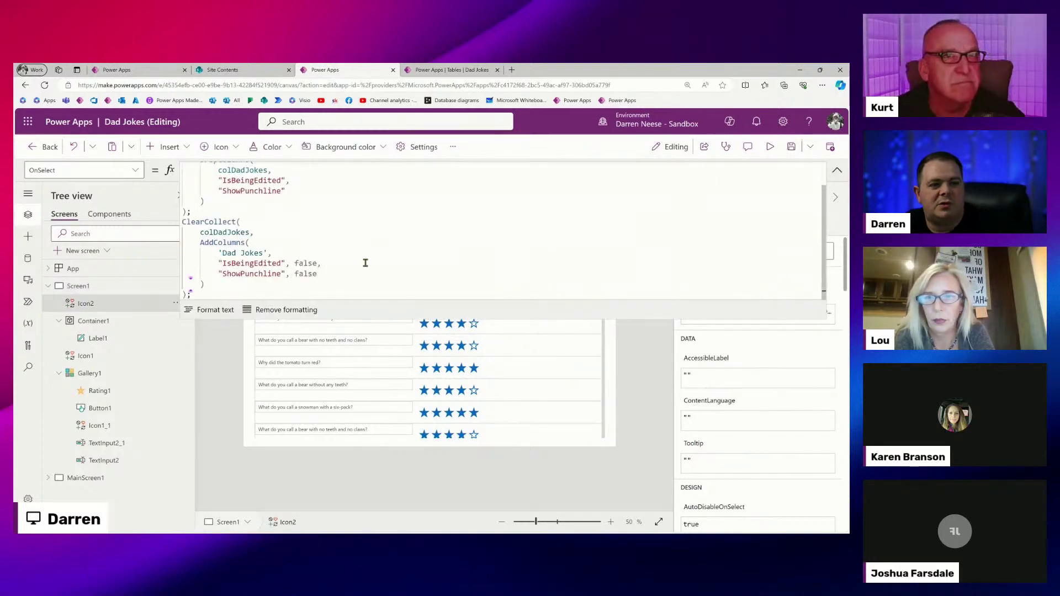
{"action": "left_click", "coordinate": [833, 167]}
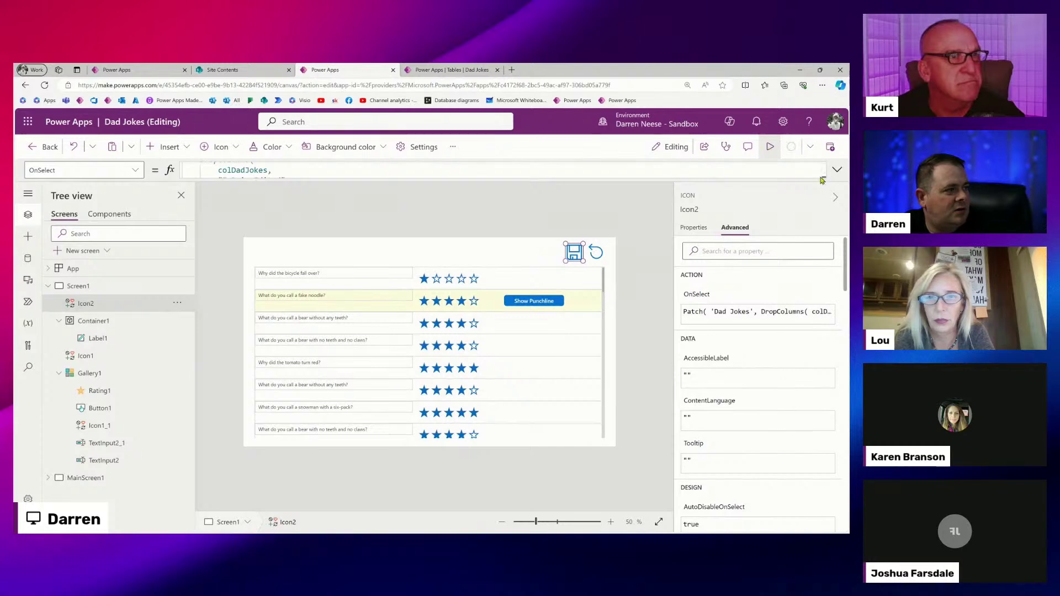
Preview the app, run the extended save icon formula, and exit the preview.
{"action": "left_click", "coordinate": [769, 146]}
{"action": "left_click", "coordinate": [679, 200]}
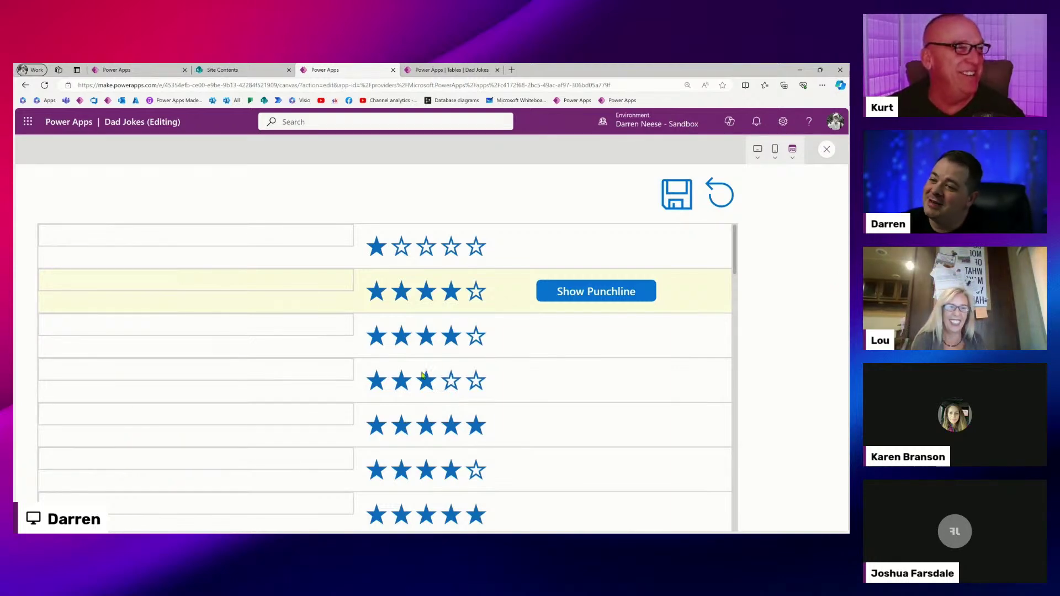
{"action": "left_click", "coordinate": [826, 148]}
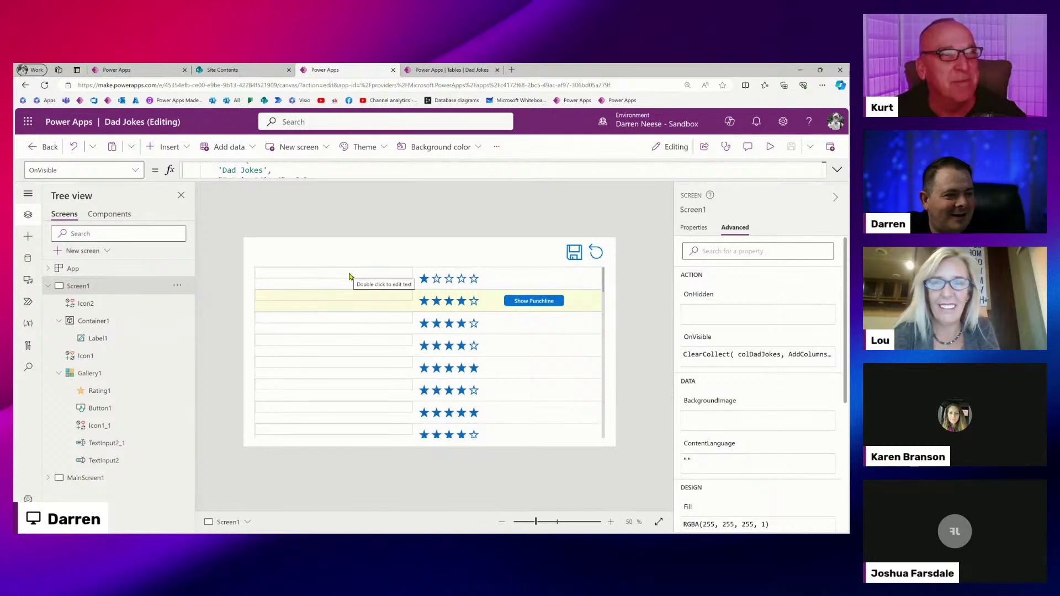
Review the save icon's OnSelect formula in an enlarged formula editor, examining the AddColumns block and the Patch above it.
{"action": "left_click", "coordinate": [349, 276]}
{"action": "left_click", "coordinate": [592, 251]}
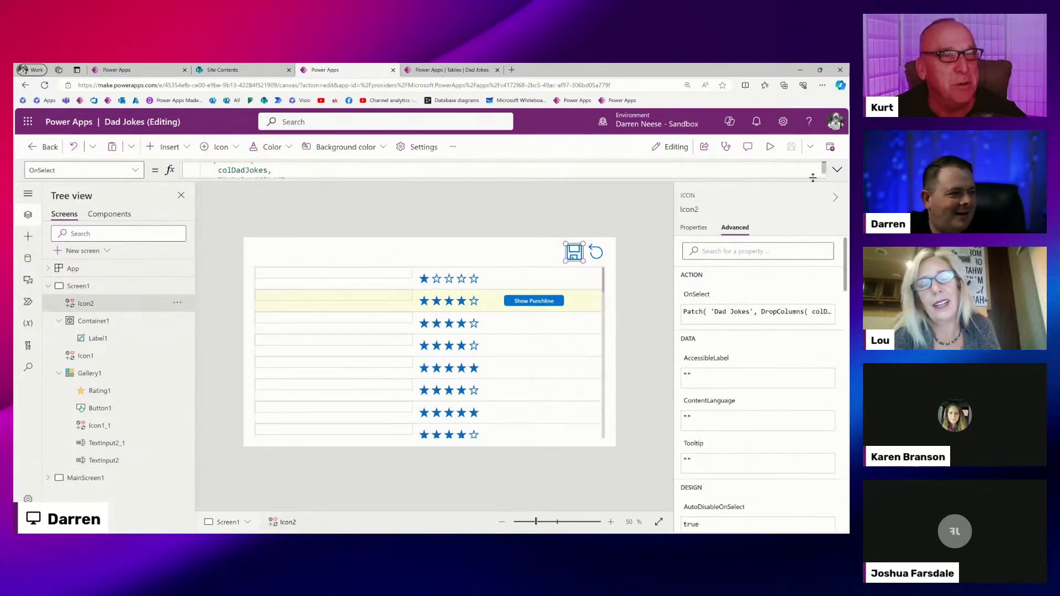
{"action": "left_click", "coordinate": [837, 170]}
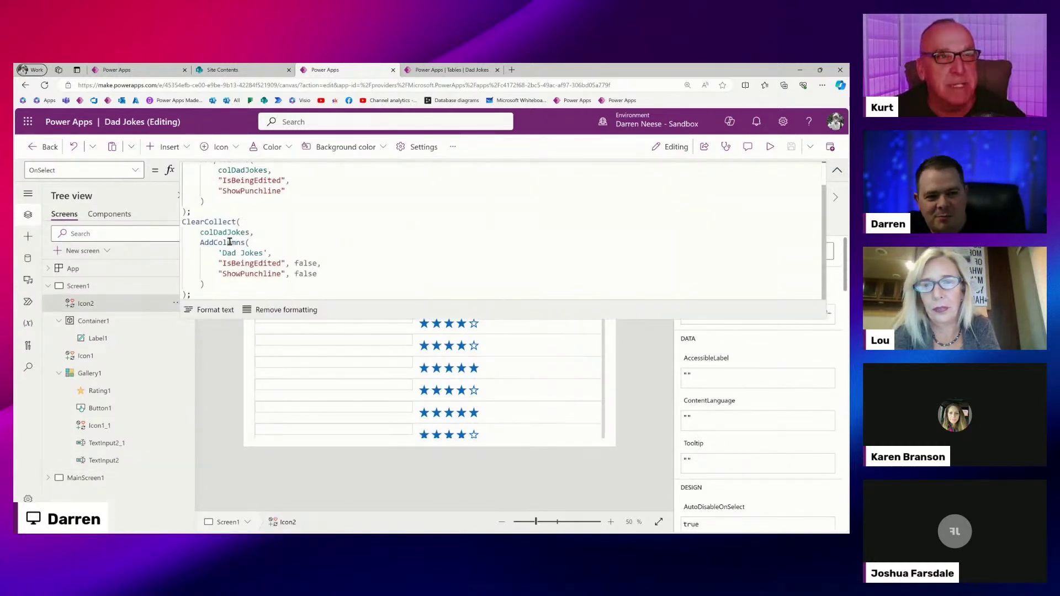
{"action": "left_click_drag", "start_coordinate": [229, 242], "coordinate": [350, 275]}
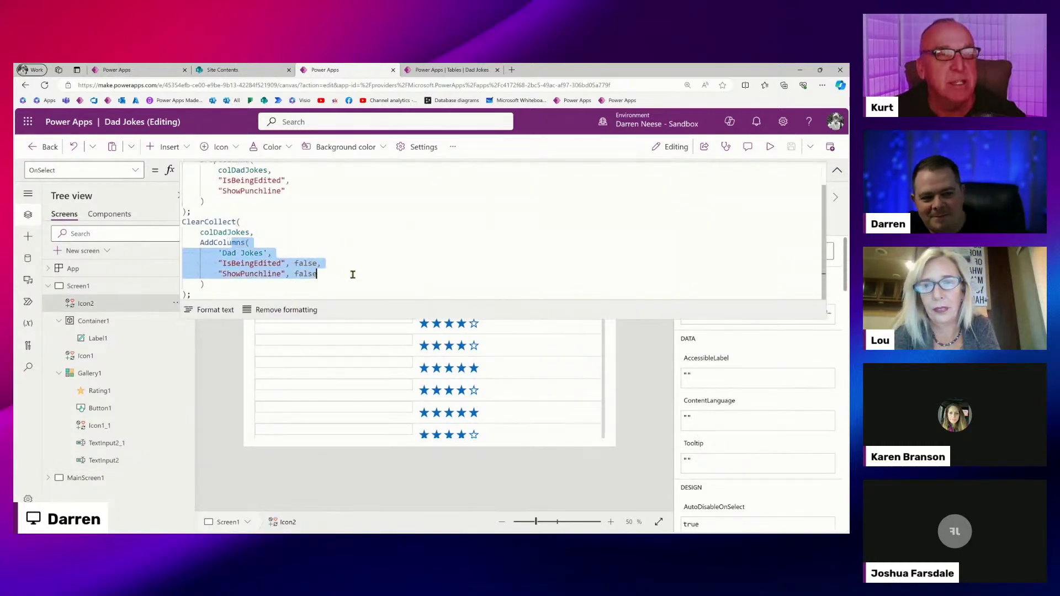
{"action": "left_click", "coordinate": [229, 285]}
{"action": "left_click_drag", "start_coordinate": [241, 283], "coordinate": [172, 239]}
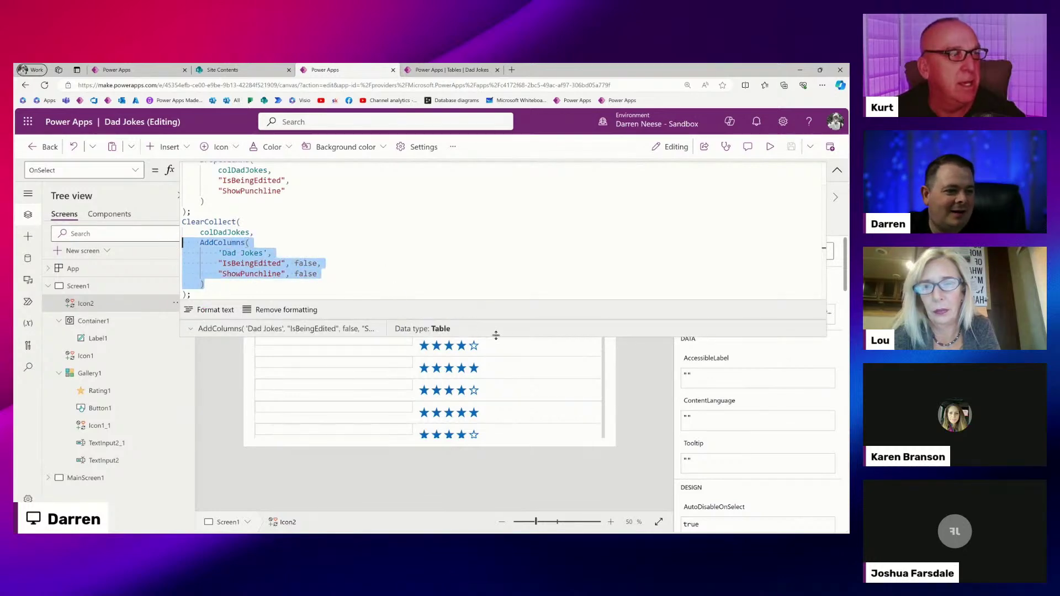
{"action": "left_click_drag", "start_coordinate": [498, 339], "coordinate": [495, 442]}
{"action": "left_click", "coordinate": [469, 286]}
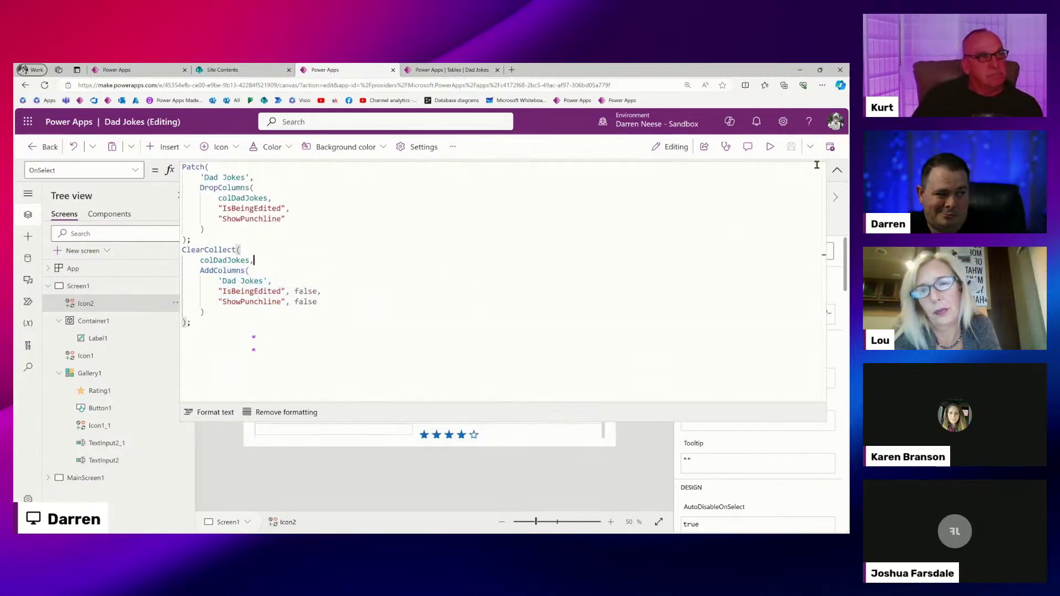
{"action": "left_click", "coordinate": [837, 169]}
Check the gallery's joke text input Default formula and the star rating's OnSelect formula.
{"action": "left_click", "coordinate": [305, 272]}
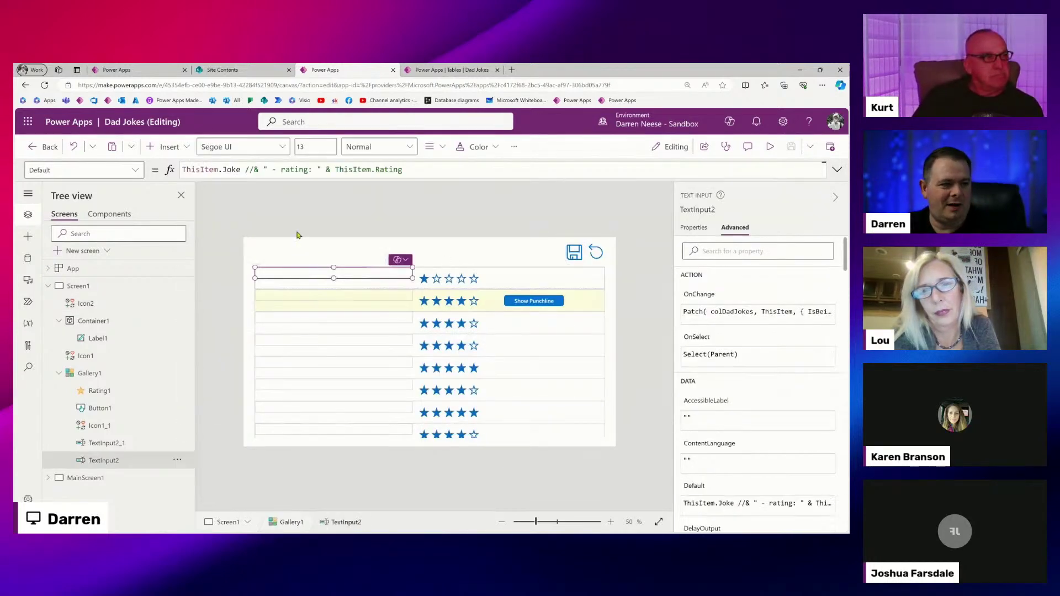
{"action": "double_click", "coordinate": [231, 169]}
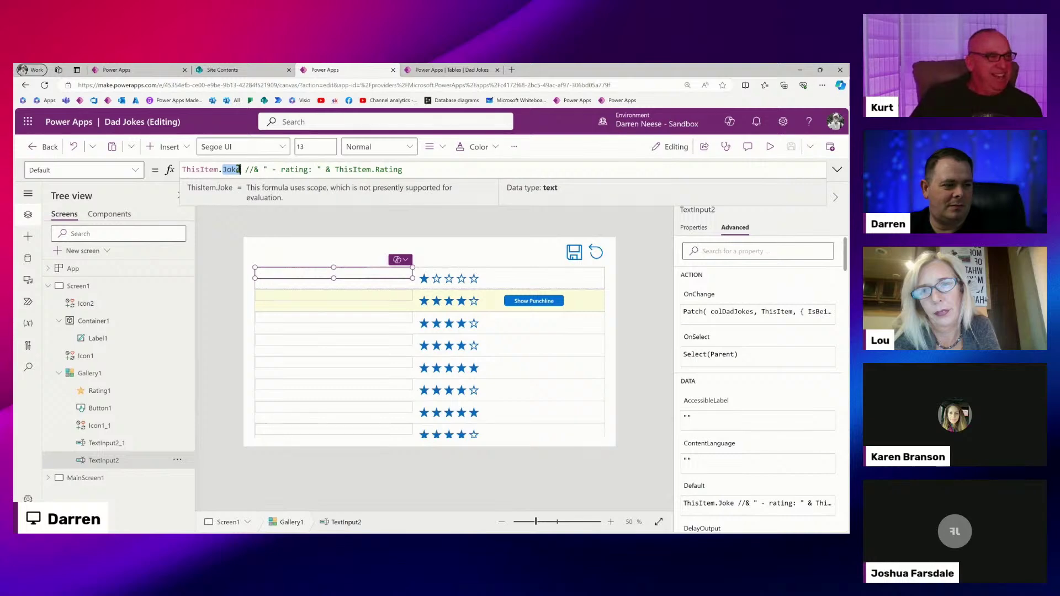
{"action": "left_click", "coordinate": [464, 283]}
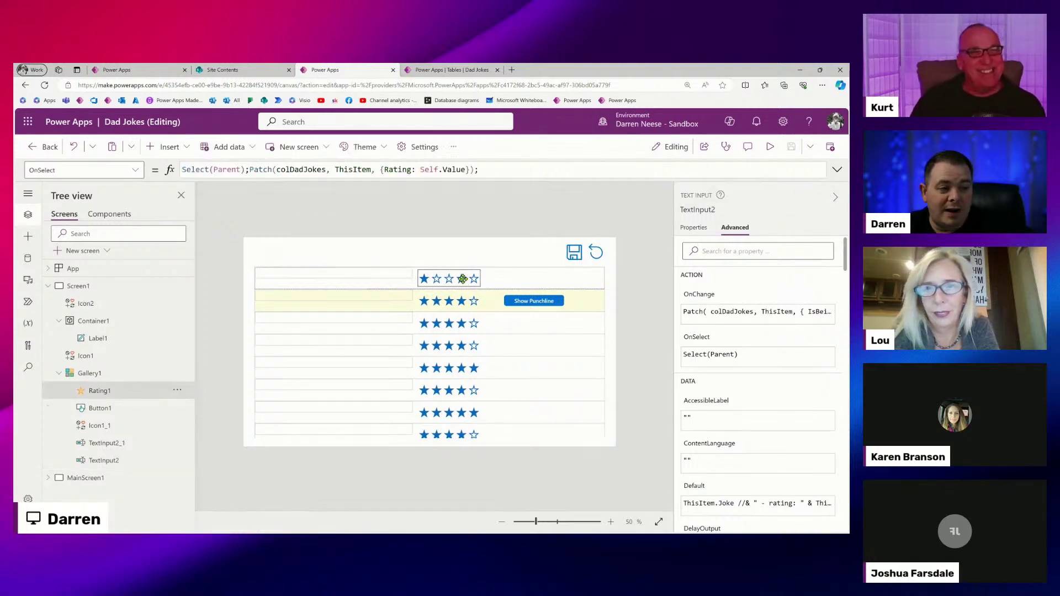
{"action": "left_click", "coordinate": [326, 275]}
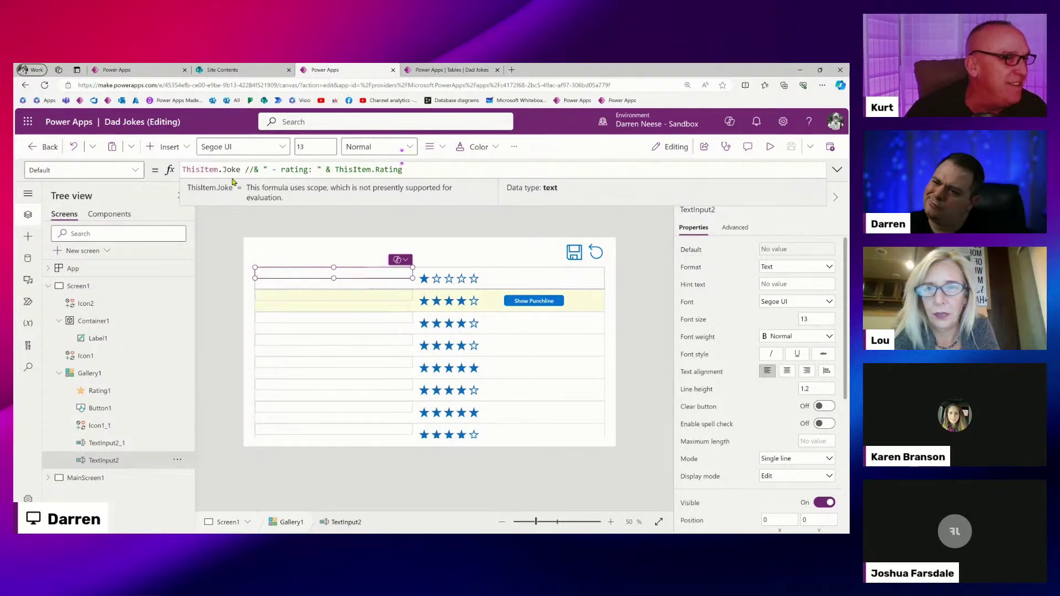
Preview the app, show the first joke's punchline, and exit the preview.
{"action": "left_click", "coordinate": [776, 155]}
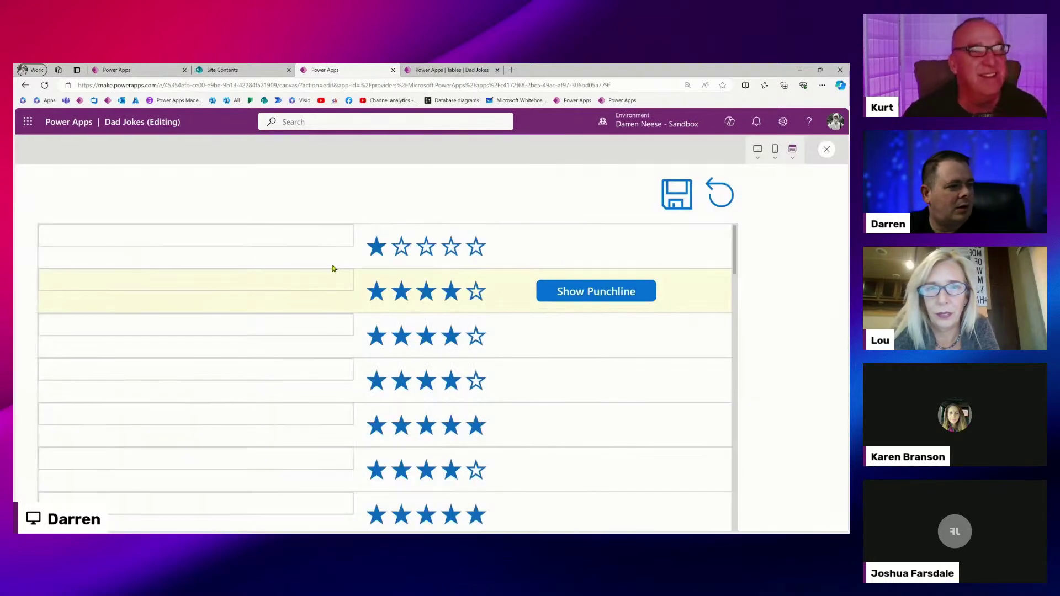
{"action": "left_click", "coordinate": [575, 252]}
{"action": "left_click", "coordinate": [575, 252]}
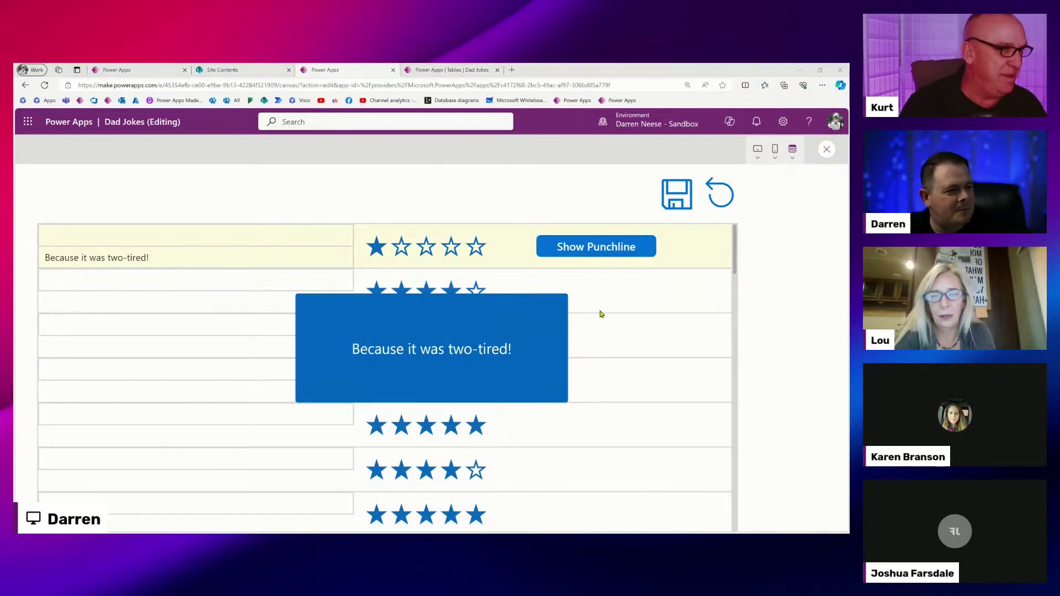
{"action": "left_click", "coordinate": [825, 150]}
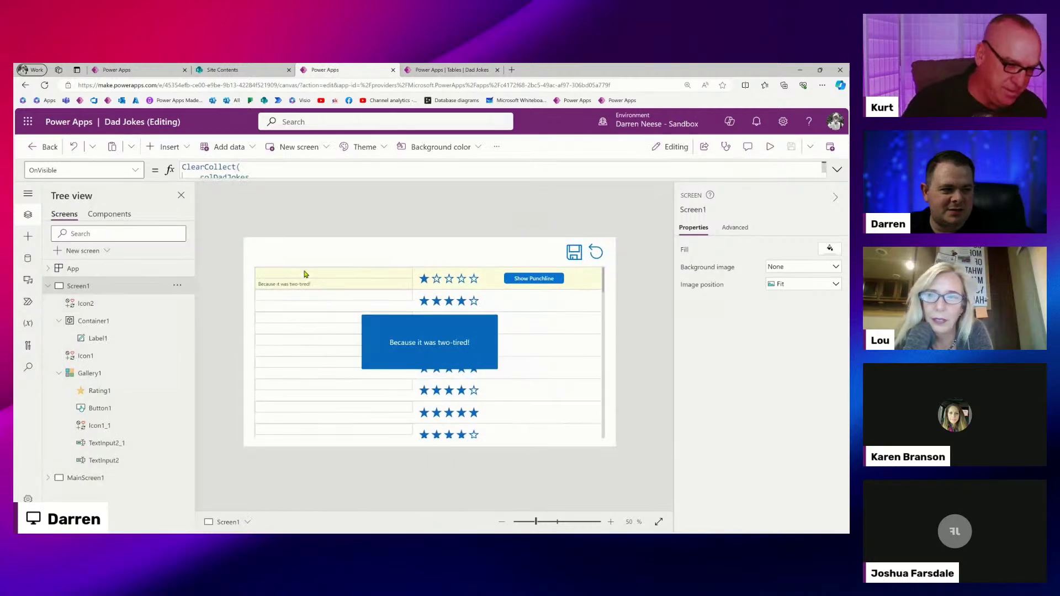
Delete the commented-out rating text from the joke text input's Default formula, leaving only ThisItem.Joke.
{"action": "left_click", "coordinate": [364, 275]}
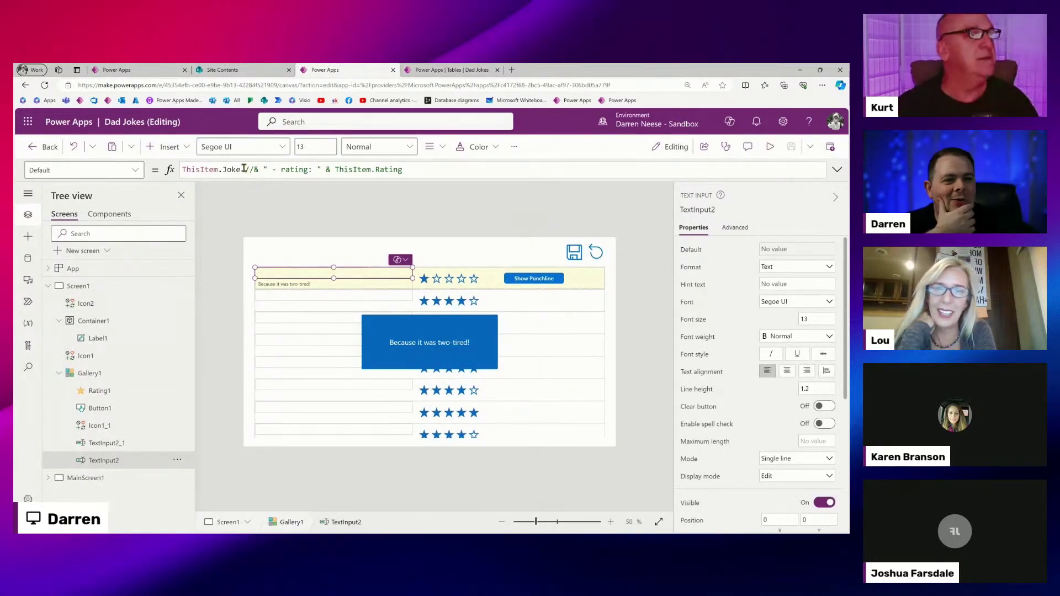
{"action": "left_click_drag", "start_coordinate": [245, 170], "coordinate": [408, 170]}
{"action": "key", "text": "BackSpace"}
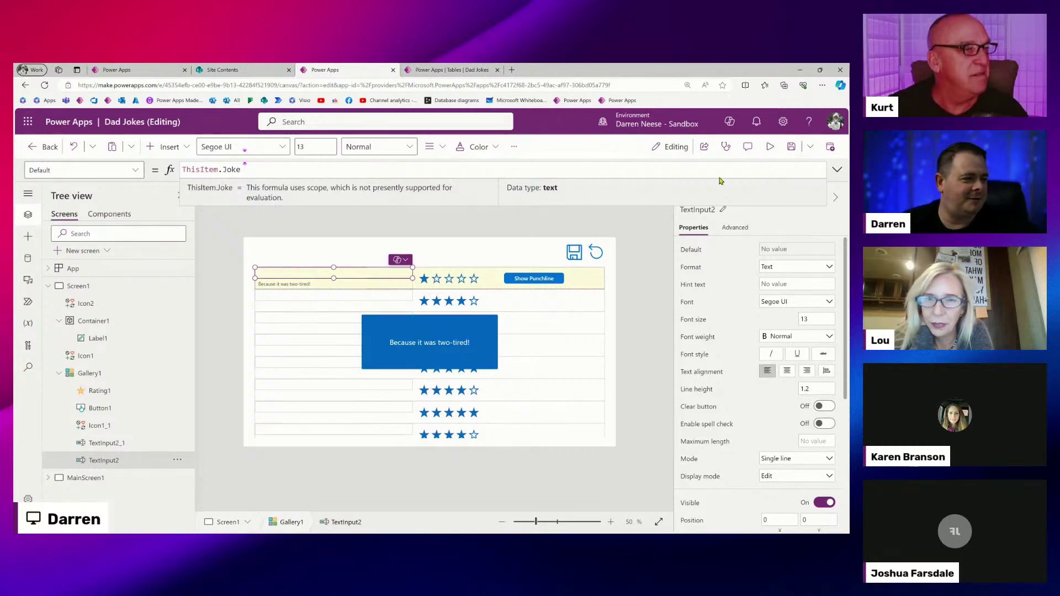
Preview the app, check the first row's joke text input, and exit the preview.
{"action": "left_click", "coordinate": [771, 148]}
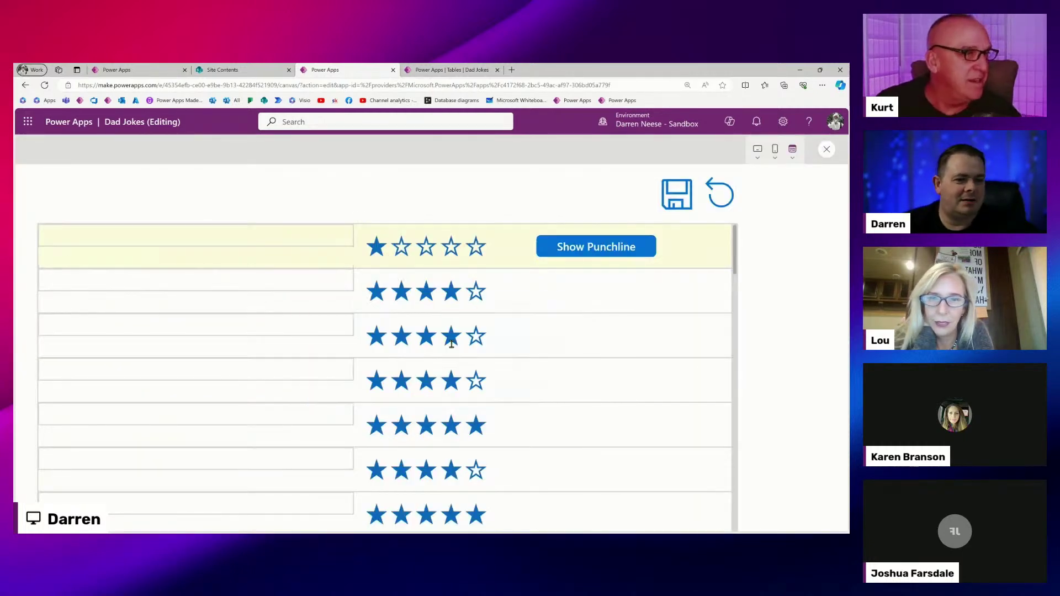
{"action": "left_click", "coordinate": [326, 232]}
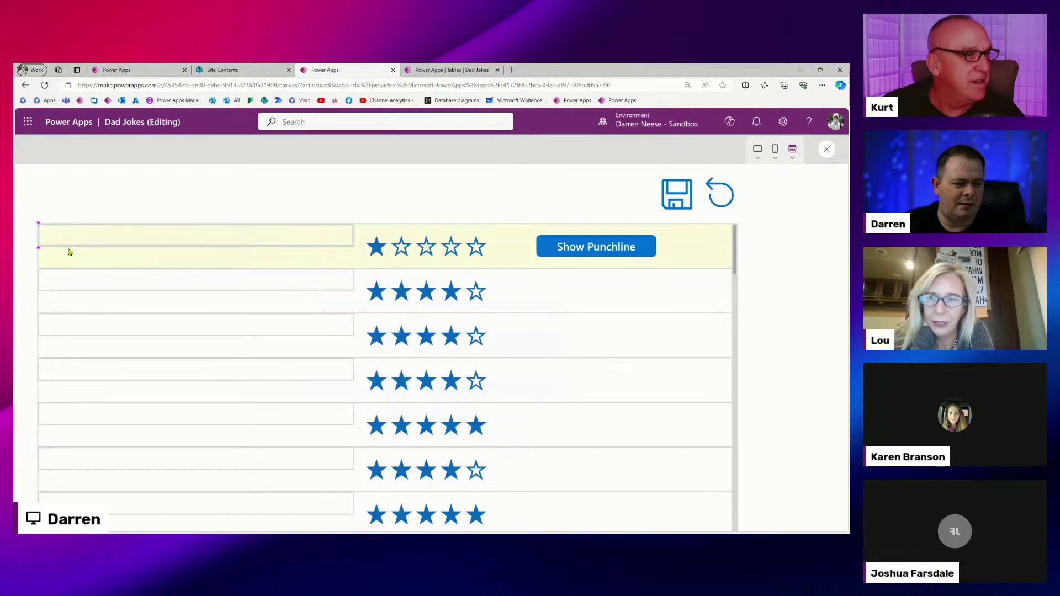
{"action": "left_click", "coordinate": [828, 148]}
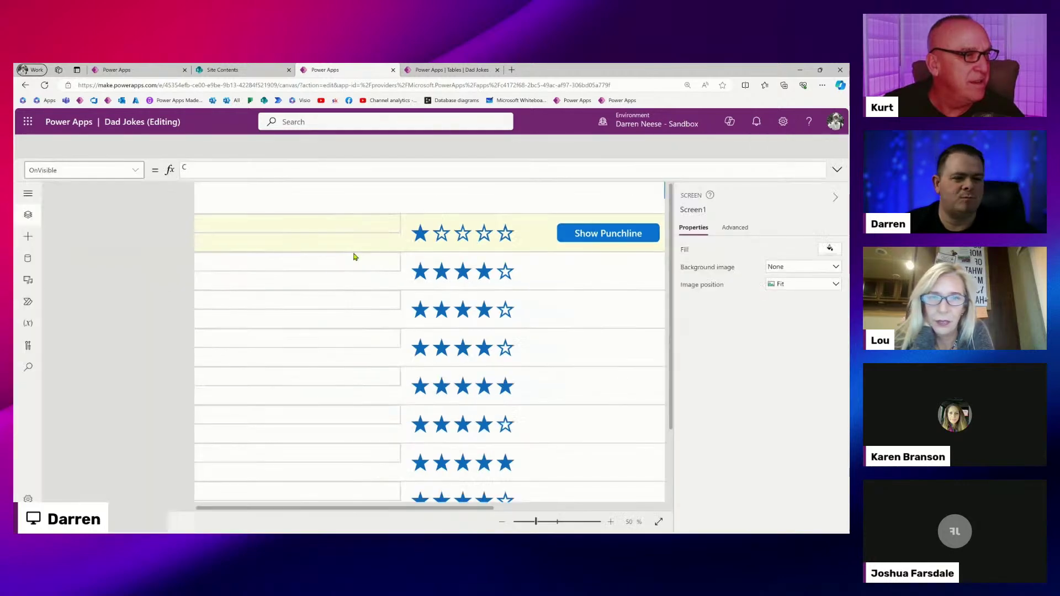
Preview the app again, enter "asdsdfsdfsdf" as the first row's joke text, and exit the preview.
{"action": "left_click", "coordinate": [309, 277]}
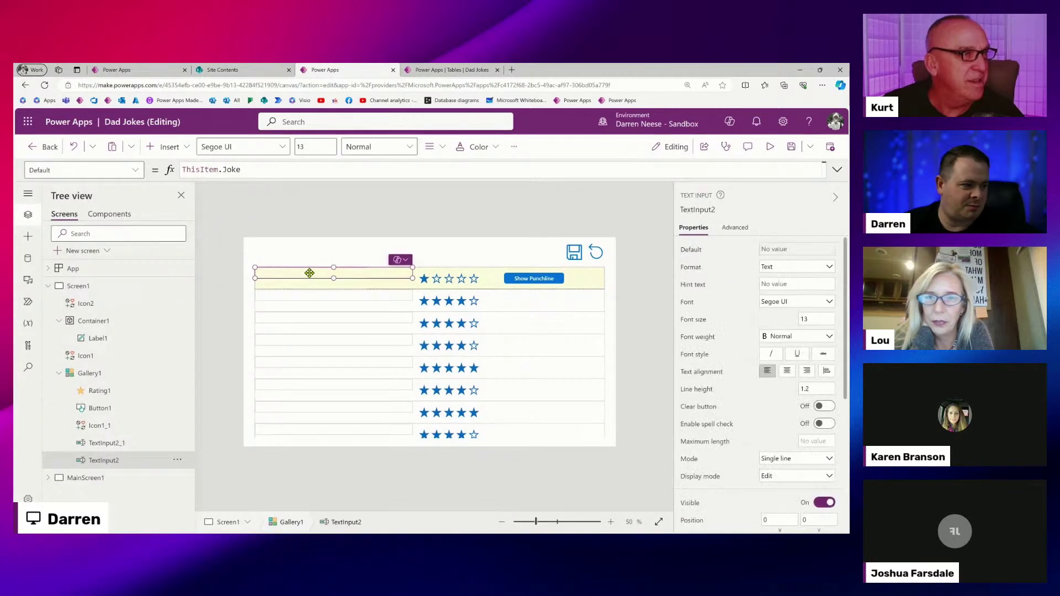
{"action": "left_click", "coordinate": [771, 147]}
{"action": "left_click", "coordinate": [256, 229]}
{"action": "type", "text": "as"}
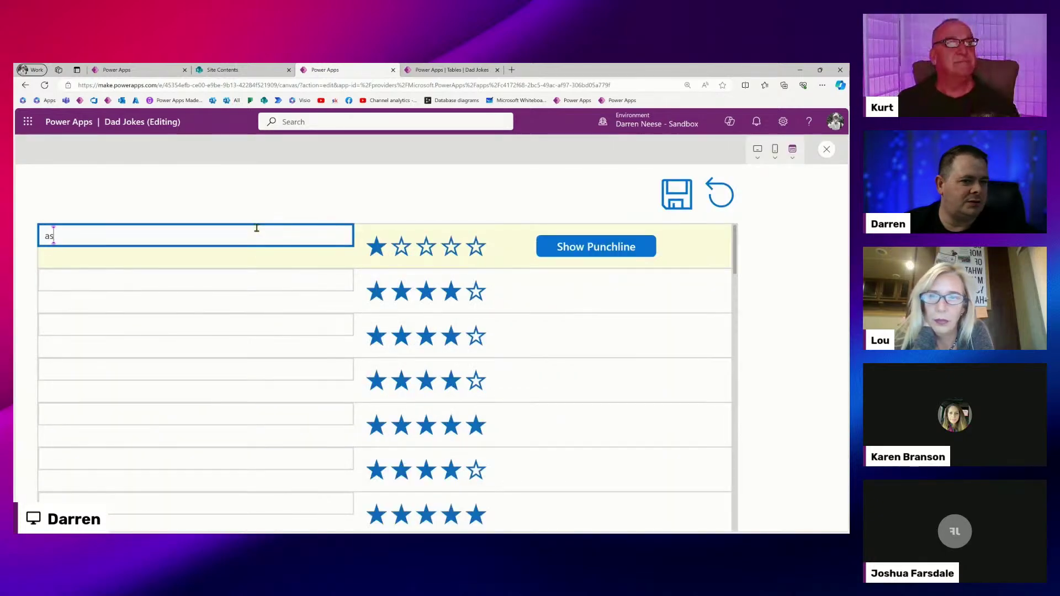
{"action": "type", "text": "dsdfsdfsdf"}
{"action": "left_click", "coordinate": [281, 253]}
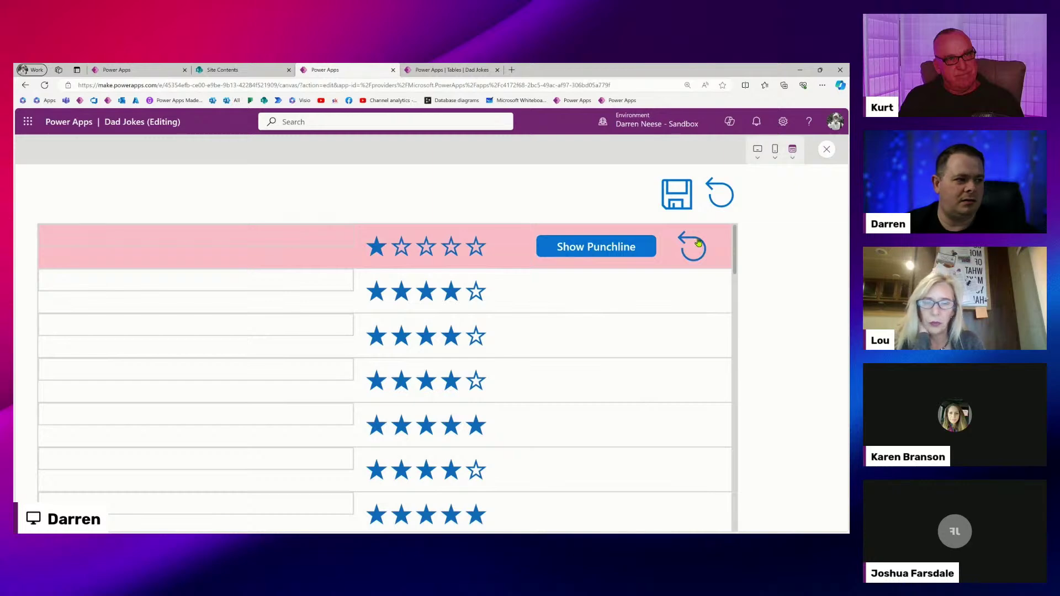
{"action": "left_click", "coordinate": [825, 149]}
Switch to the Dad Jokes table page, reload it, and open its additional rows to inspect the stored data.
{"action": "left_click", "coordinate": [458, 74]}
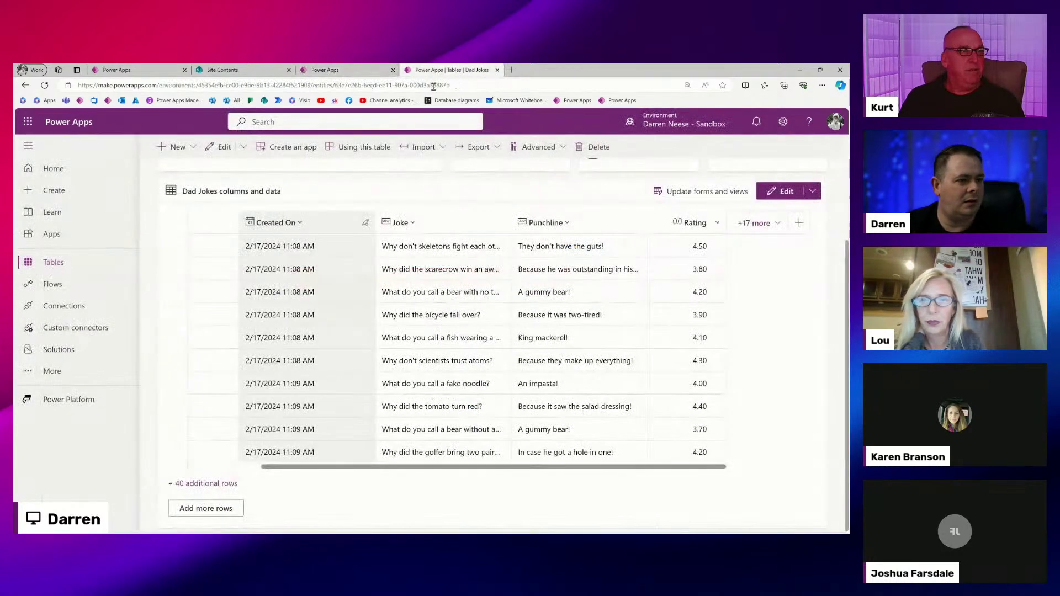
{"action": "left_click", "coordinate": [45, 86]}
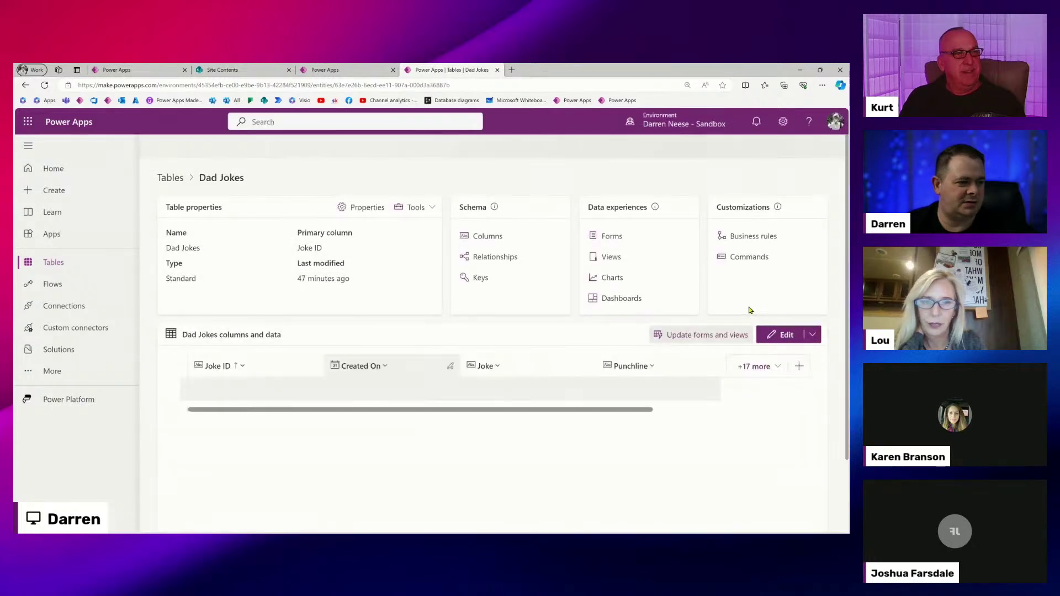
{"action": "scroll", "coordinate": [731, 431], "scroll_direction": "down", "scroll_amount": 3}
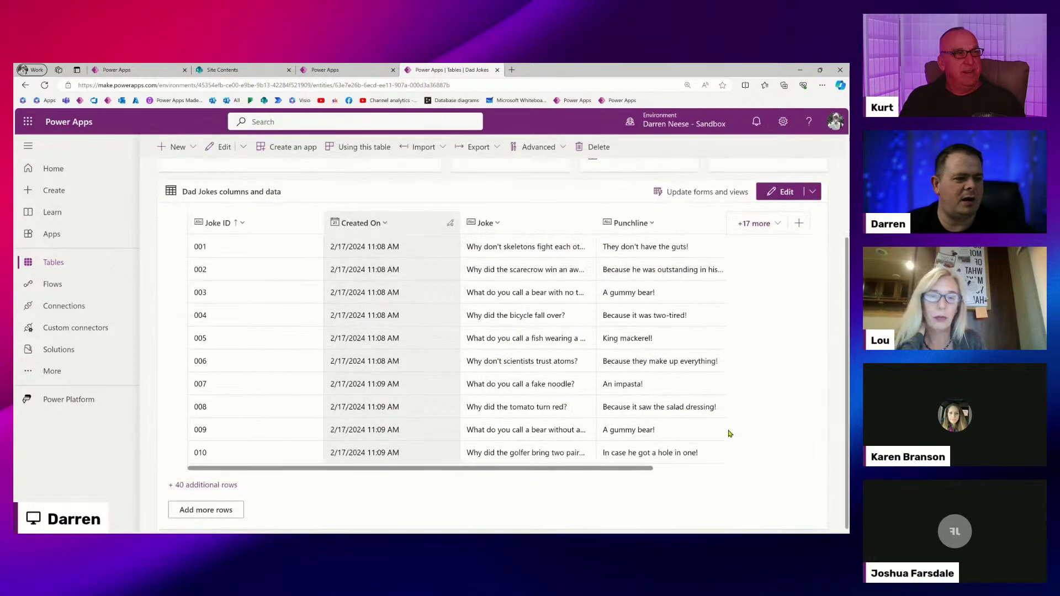
{"action": "left_click", "coordinate": [213, 483]}
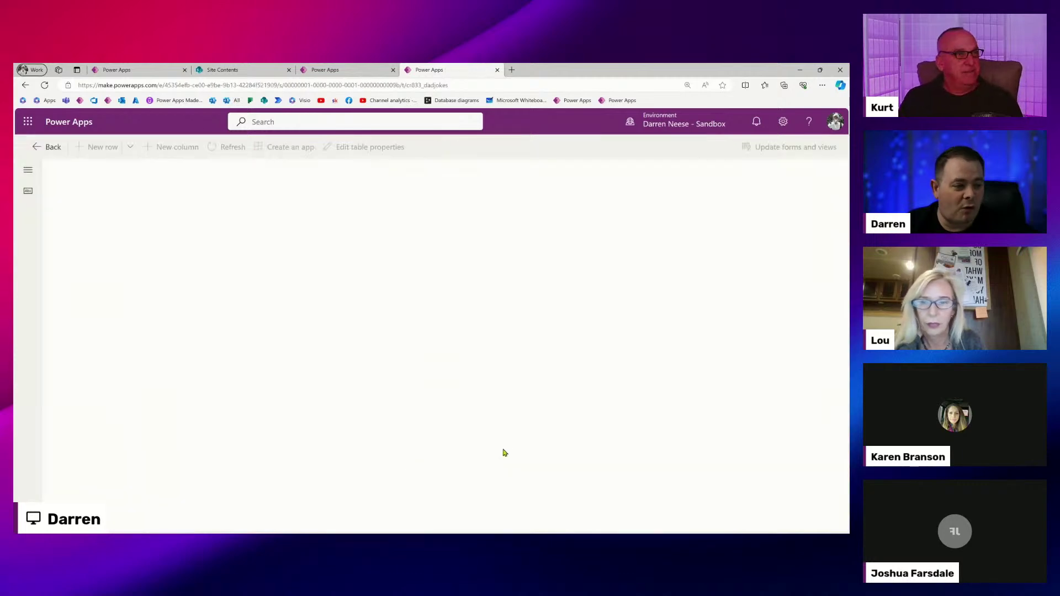
Return to the app editor and rerun Screen1's OnVisible by switching to MainScreen1 and back.
{"action": "left_click", "coordinate": [342, 73]}
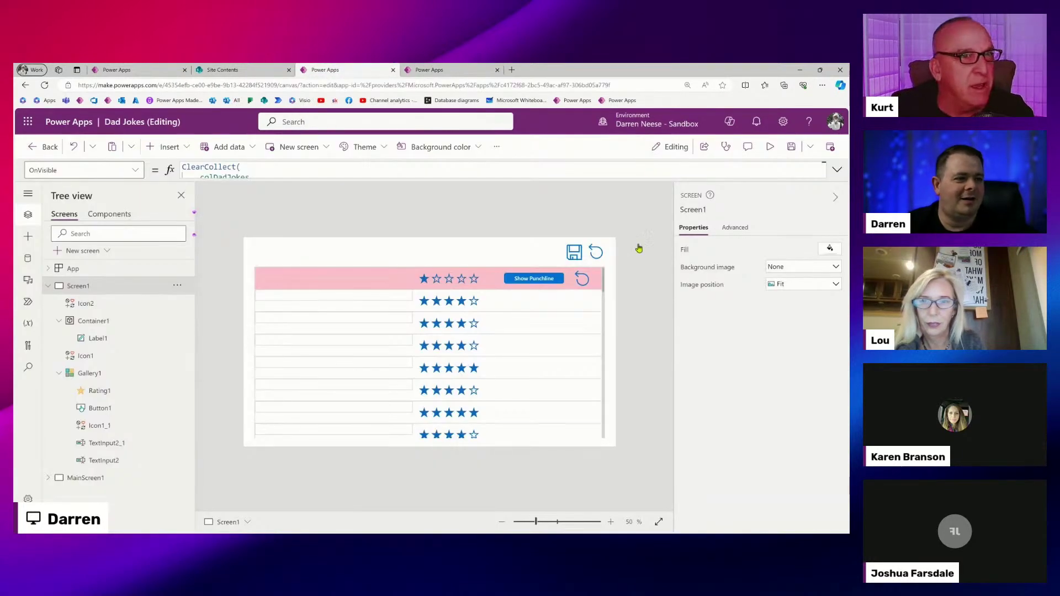
{"action": "left_click", "coordinate": [82, 478]}
{"action": "left_click", "coordinate": [83, 287]}
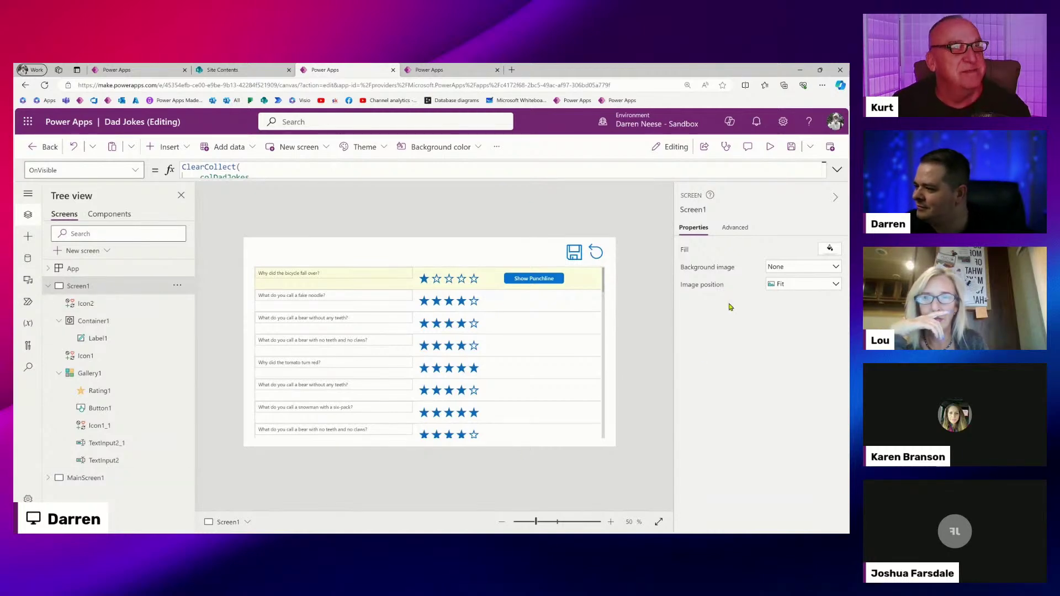
Review the joke text input's ThisItem.Joke Default formula and save the app.
{"action": "left_click", "coordinate": [346, 274]}
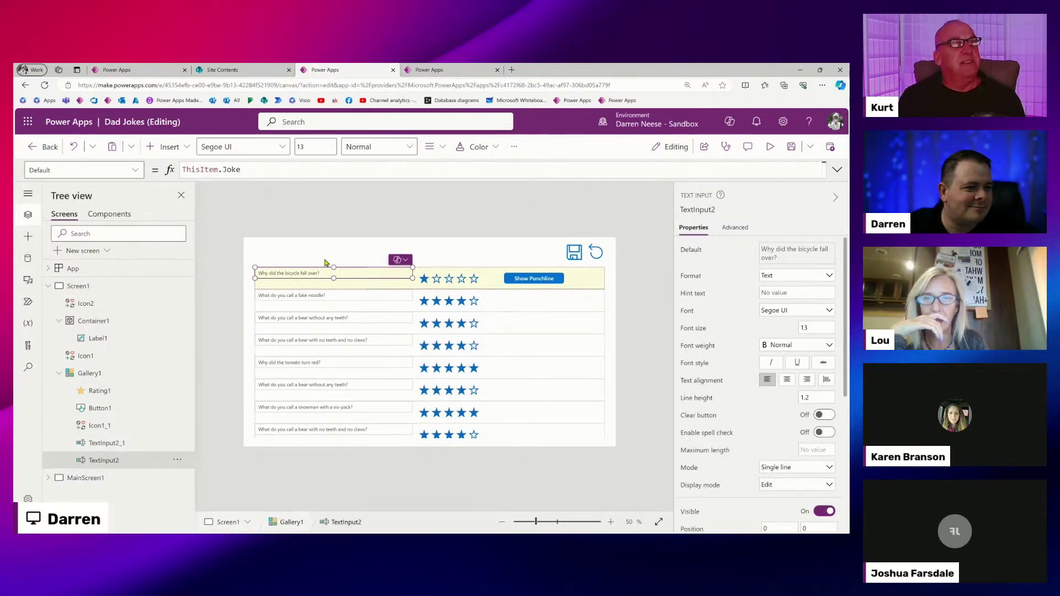
{"action": "left_click", "coordinate": [272, 169]}
{"action": "left_click_drag", "start_coordinate": [284, 169], "coordinate": [130, 161]}
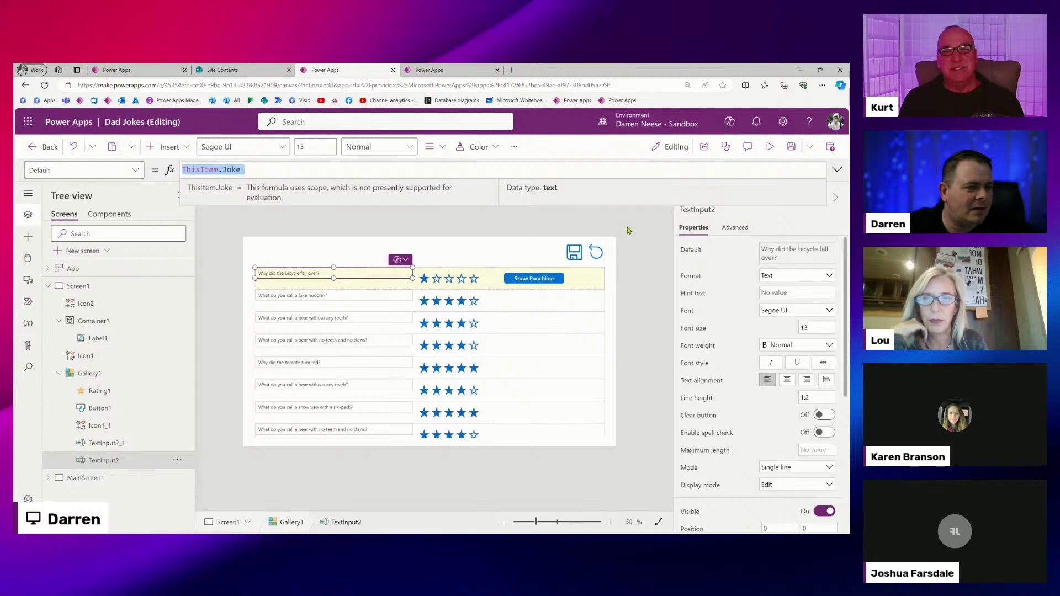
{"action": "left_click", "coordinate": [791, 146]}
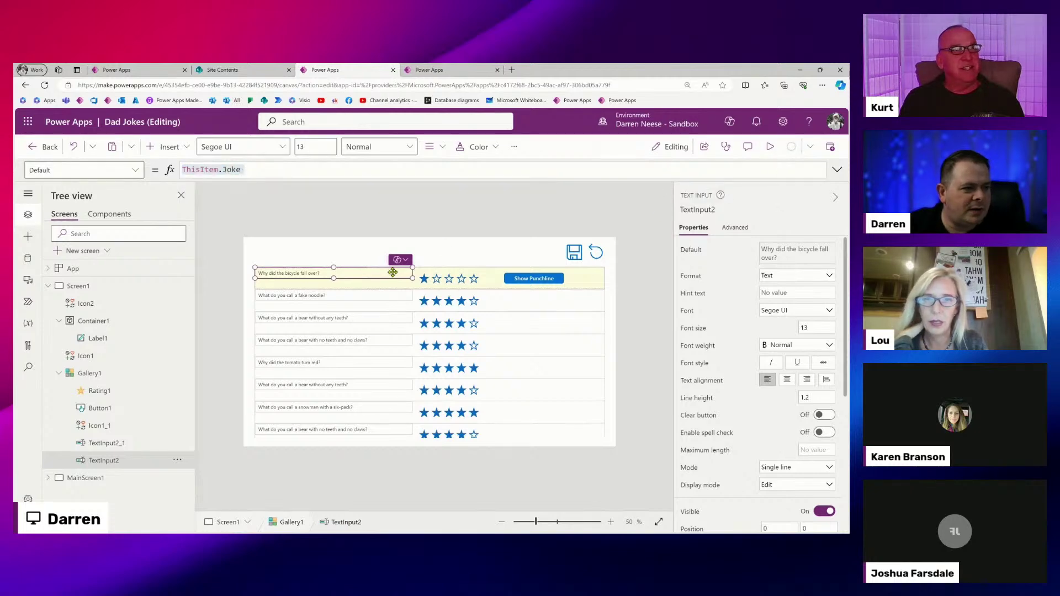
In the app preview, rate the bicycle joke two stars and run the save icon, then select the third joke.
{"action": "left_click", "coordinate": [769, 146]}
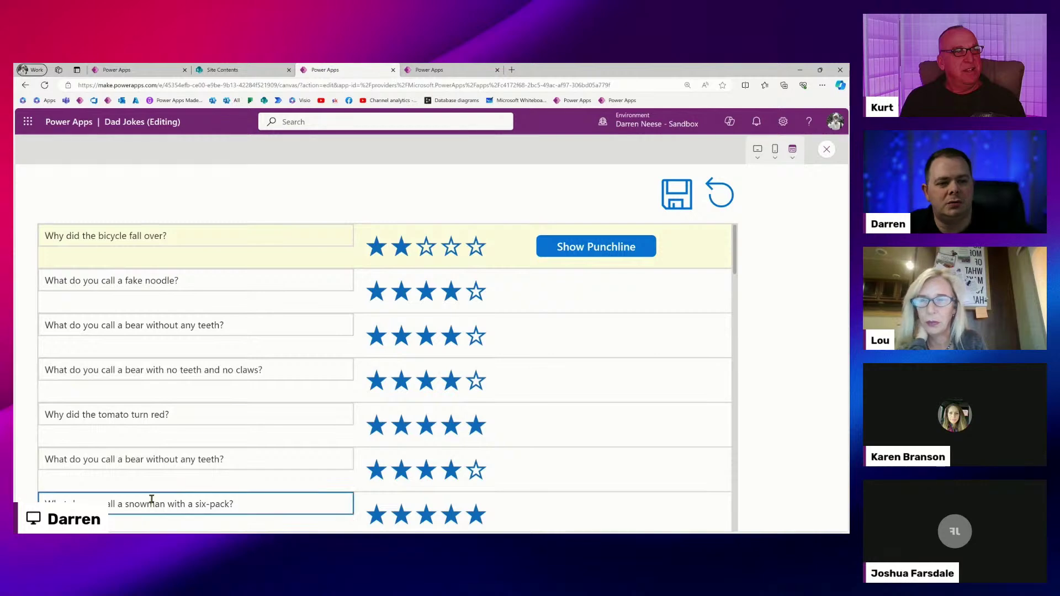
{"action": "left_click", "coordinate": [678, 201]}
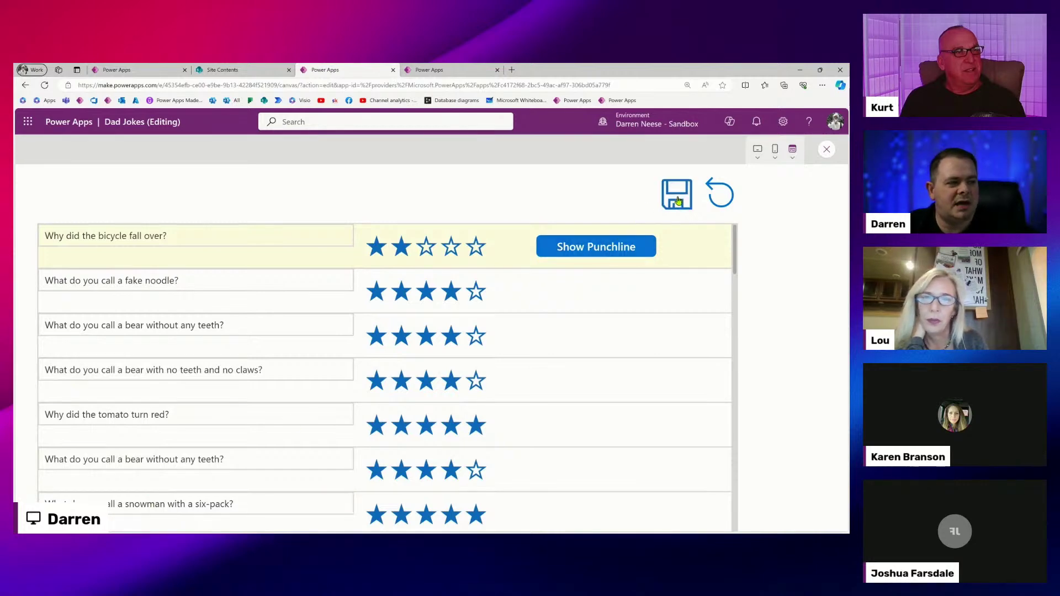
{"action": "left_click", "coordinate": [236, 289]}
{"action": "left_click", "coordinate": [238, 329]}
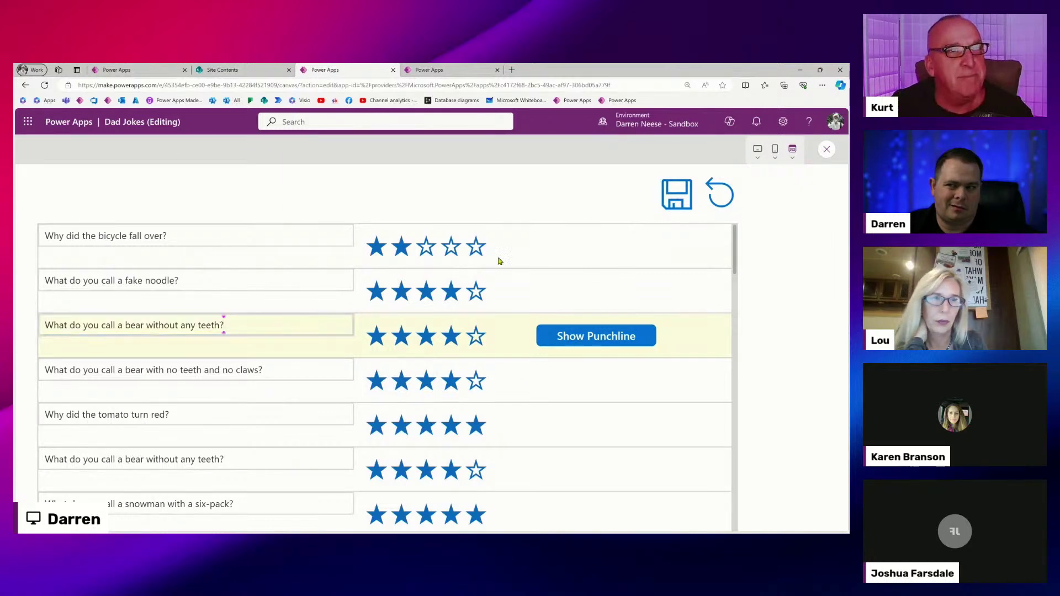
Rate the bicycle joke five stars and append a space and a row of dots to its text.
{"action": "left_click", "coordinate": [478, 247]}
{"action": "left_click", "coordinate": [241, 238]}
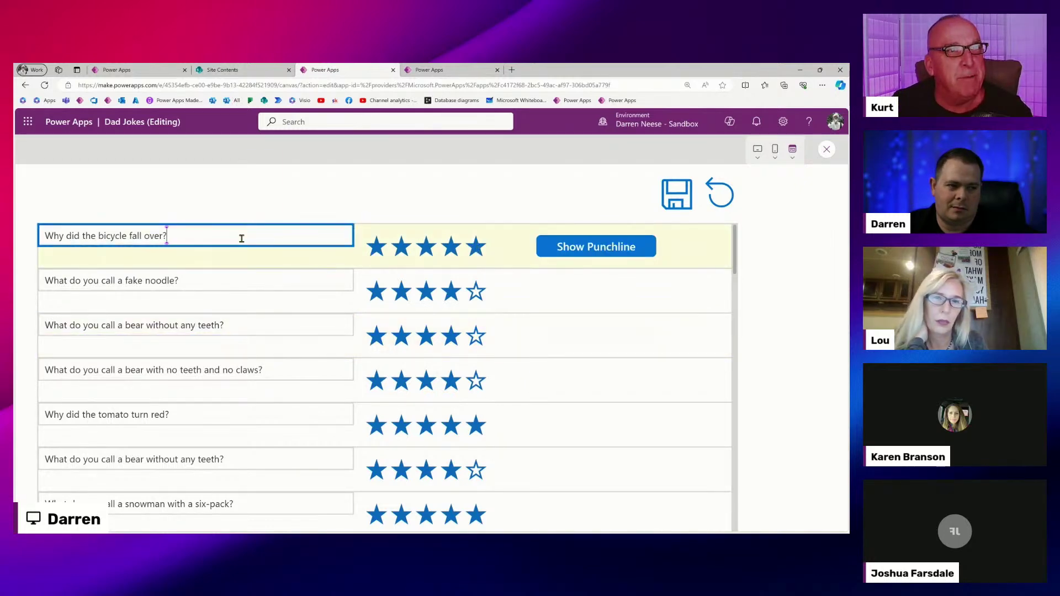
{"action": "type", "text": "!......"}
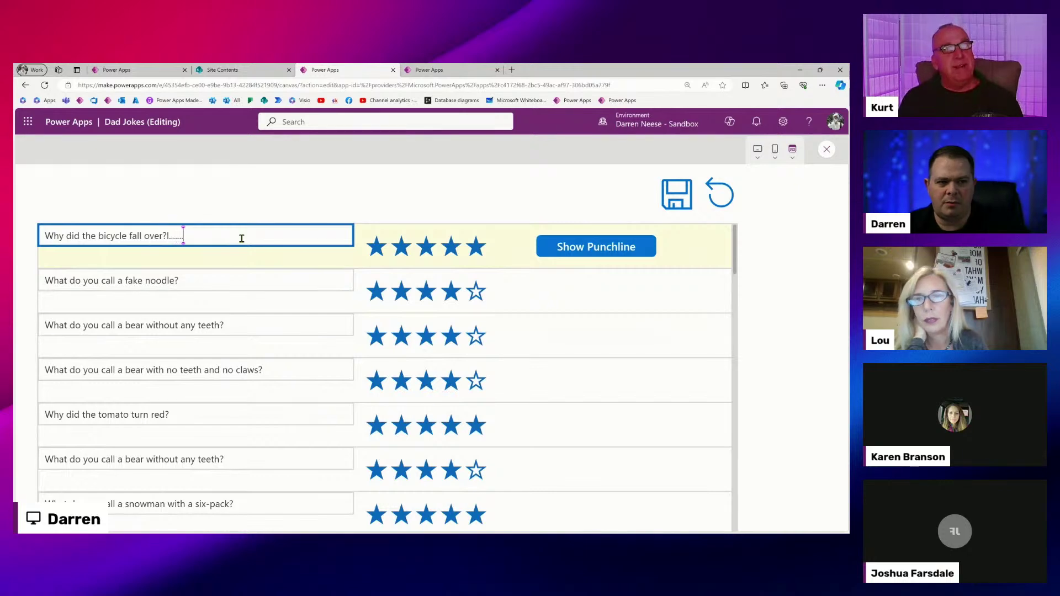
{"action": "key", "text": "BackSpace"}
{"action": "key", "text": "BackSpace"}
{"action": "key", "text": "BackSpace"}
{"action": "key", "text": "BackSpace"}
{"action": "key", "text": "BackSpace"}
{"action": "key", "text": "BackSpace"}
{"action": "key", "text": "BackSpace"}
{"action": "type", "text": "........"}
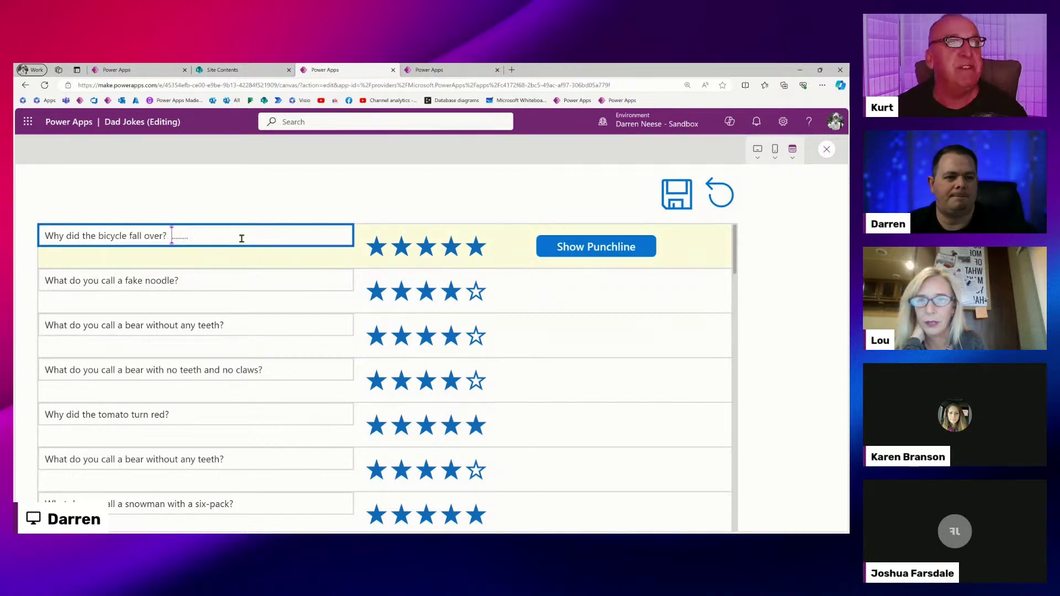
{"action": "left_click", "coordinate": [577, 257]}
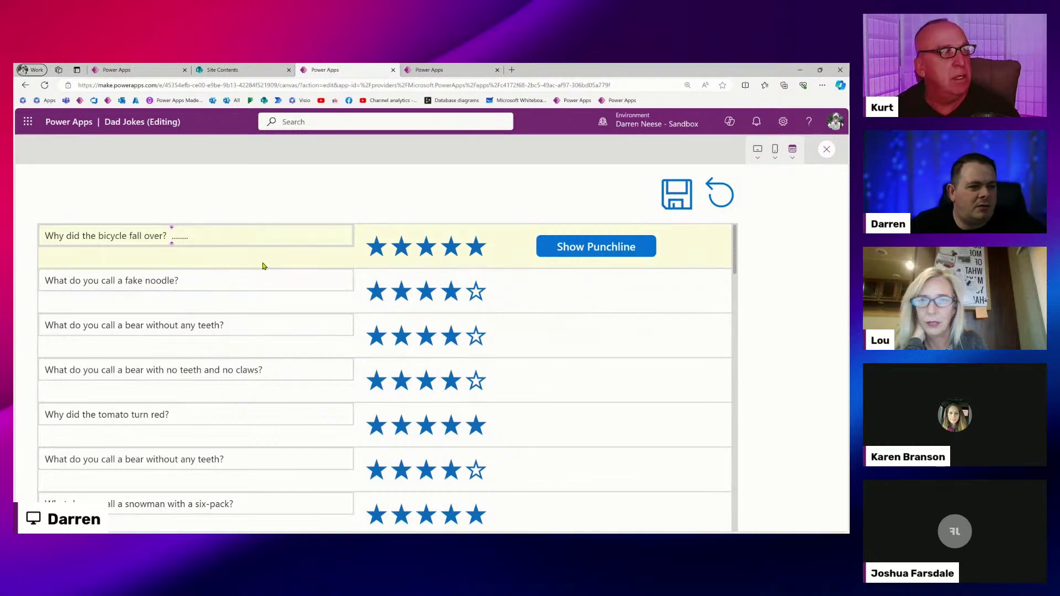
{"action": "left_click", "coordinate": [612, 239]}
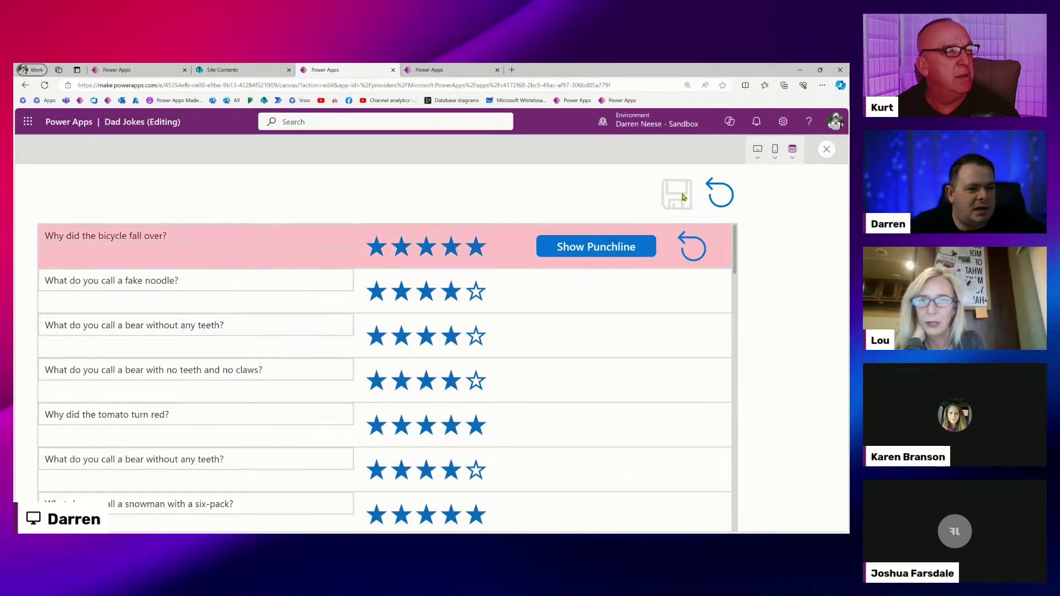
Run the save icon on the edited bicycle joke, exit the preview, and select the joke text input.
{"action": "left_click", "coordinate": [681, 199]}
{"action": "left_click", "coordinate": [222, 240]}
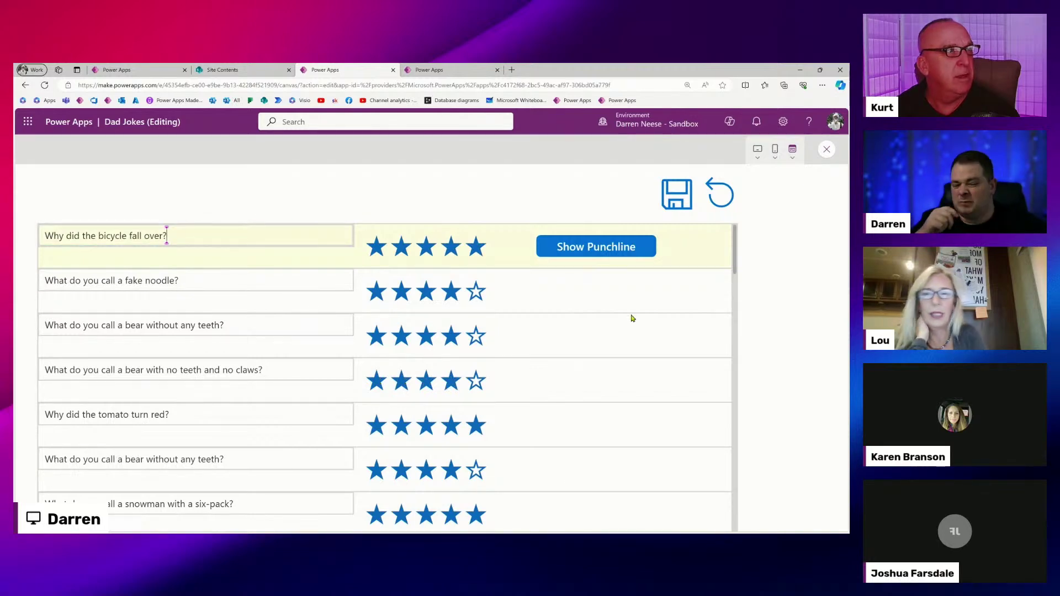
{"action": "left_click", "coordinate": [824, 150]}
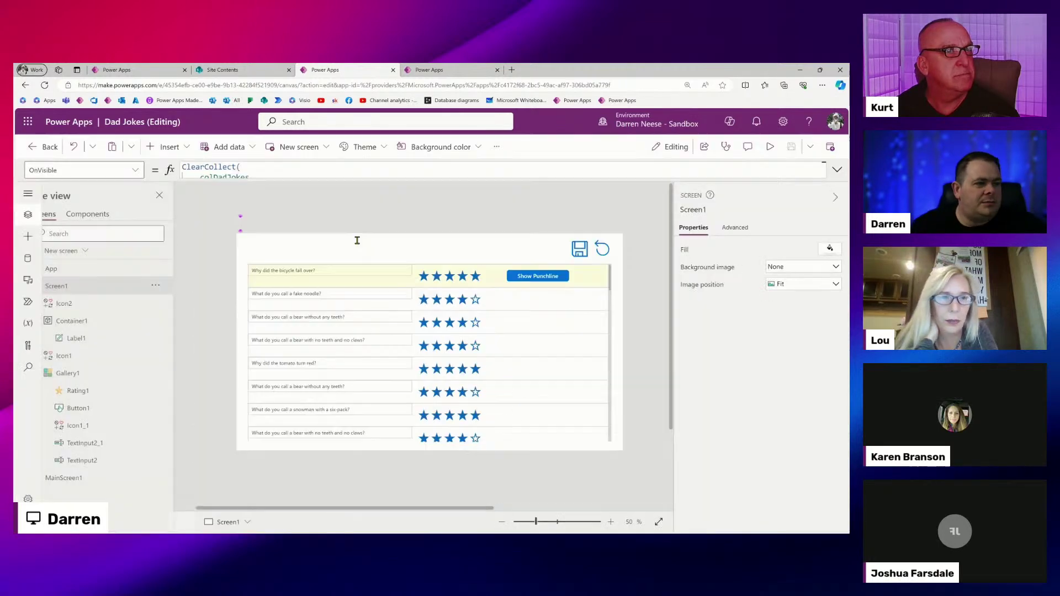
{"action": "left_click", "coordinate": [339, 274]}
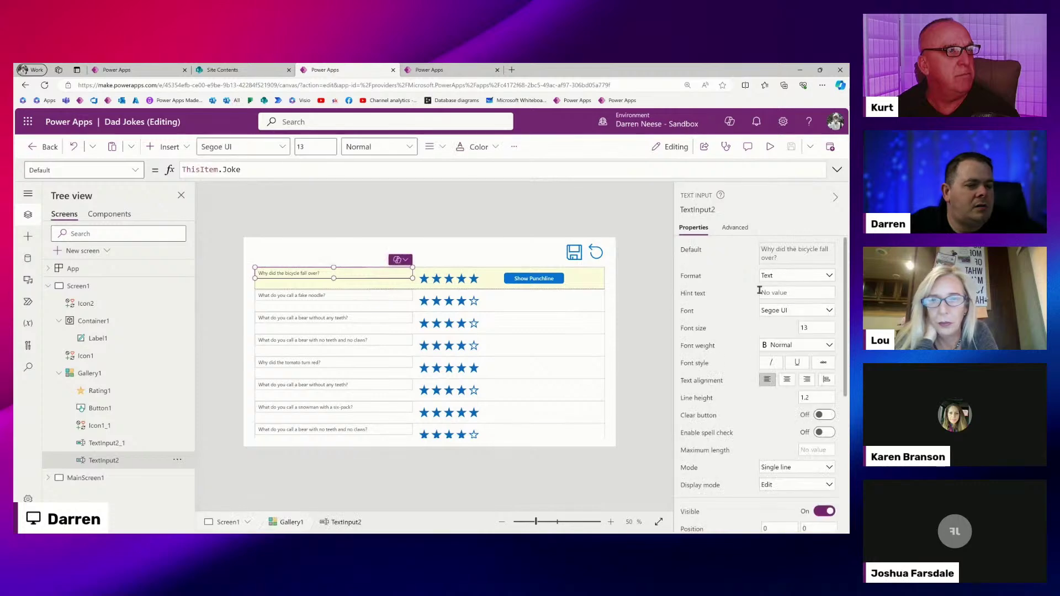
Add a Joke: Self.Text field after IsBeingEdited: true in the joke text input's OnChange Patch formula.
{"action": "left_click", "coordinate": [732, 228]}
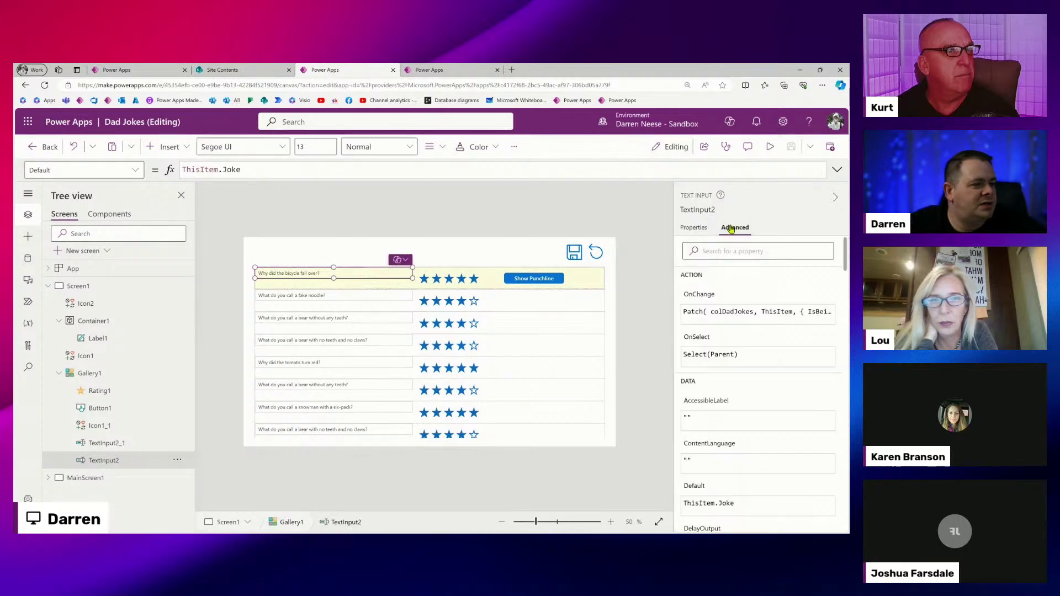
{"action": "left_click", "coordinate": [734, 312]}
{"action": "left_click", "coordinate": [837, 170]}
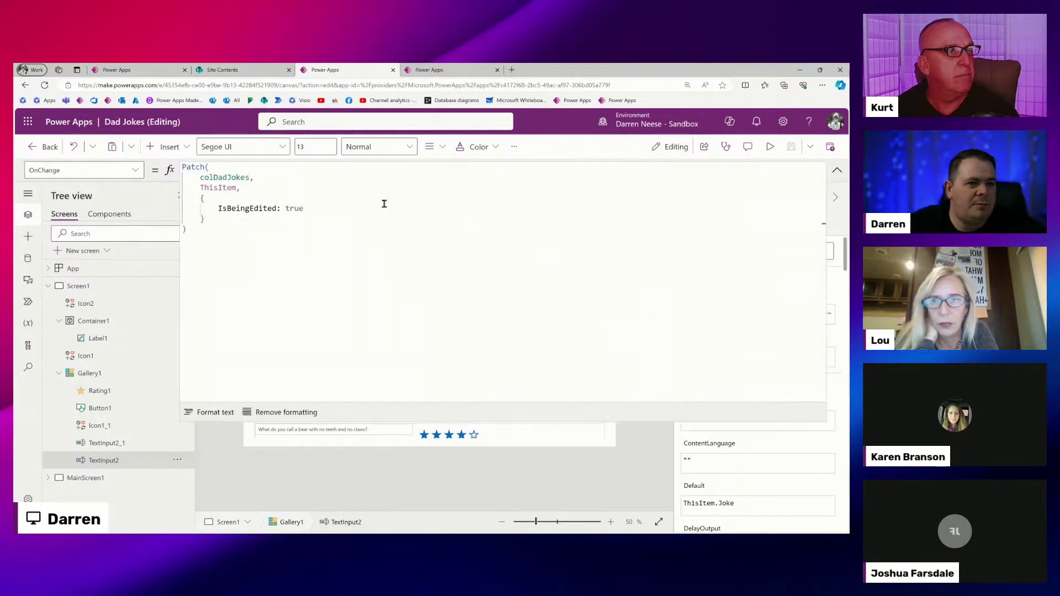
{"action": "left_click", "coordinate": [339, 206]}
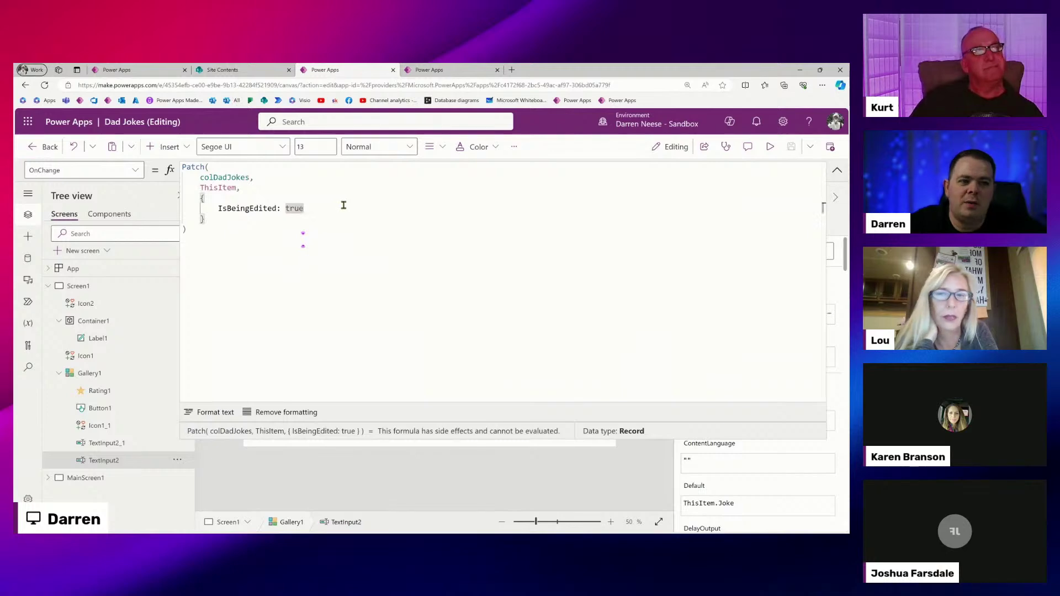
{"action": "type", "text": ","}
{"action": "key", "text": "Escape"}
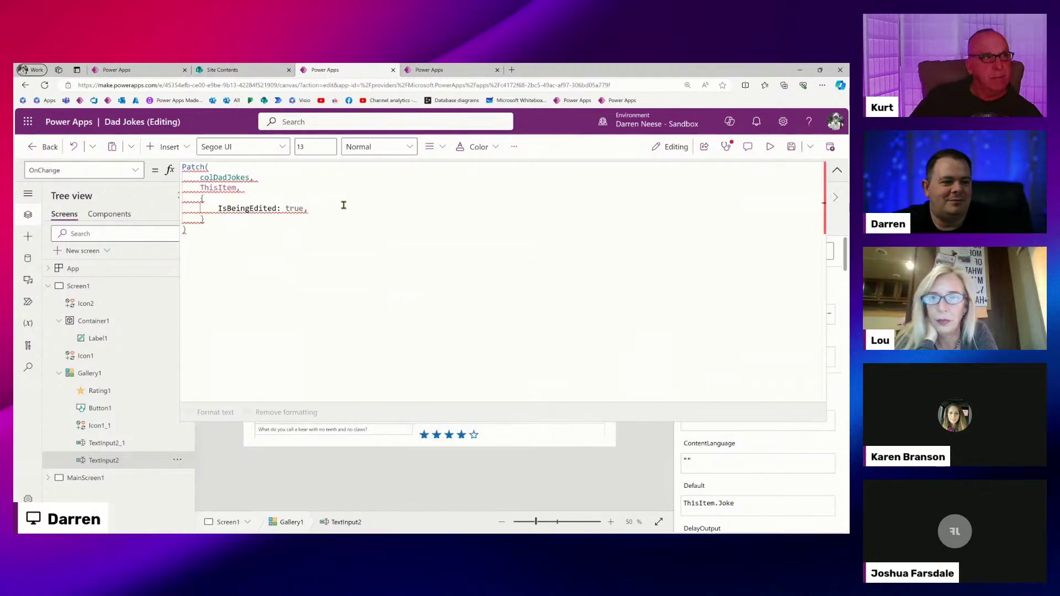
{"action": "key", "text": "Return"}
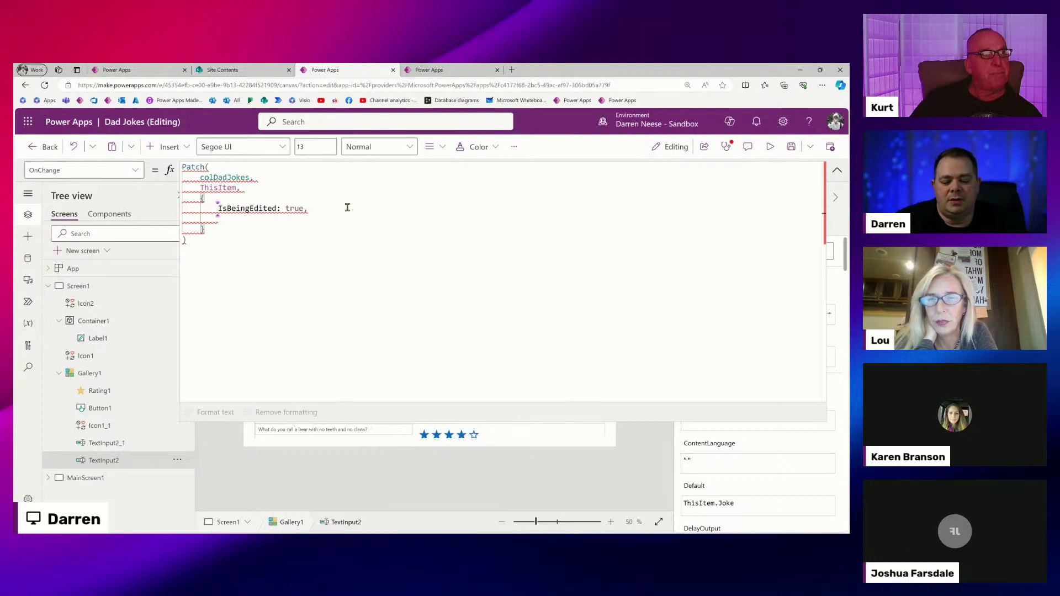
{"action": "type", "text": "Joke: "}
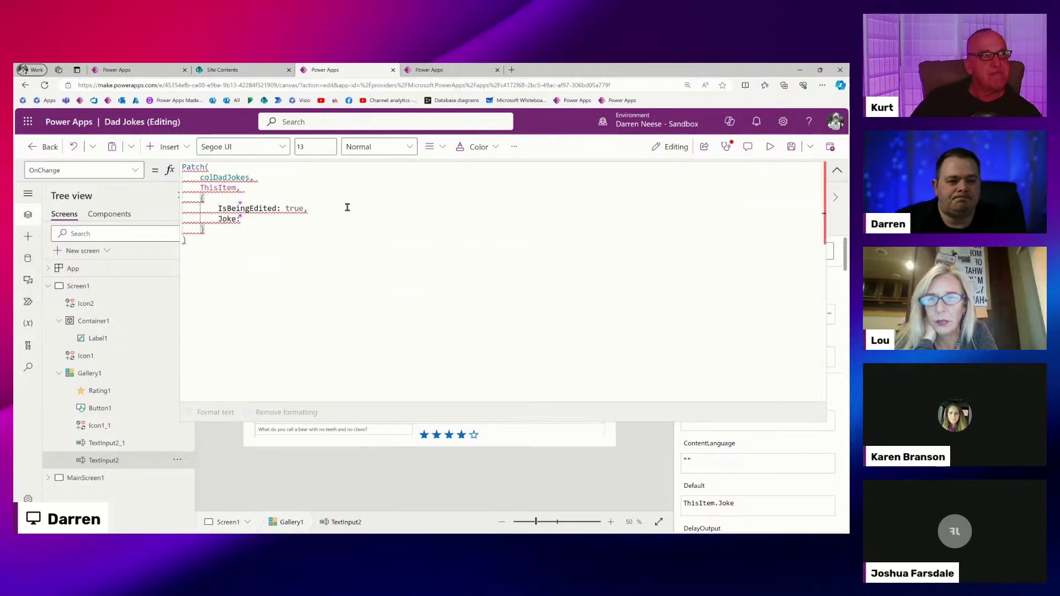
{"action": "type", "text": "Self.Text"}
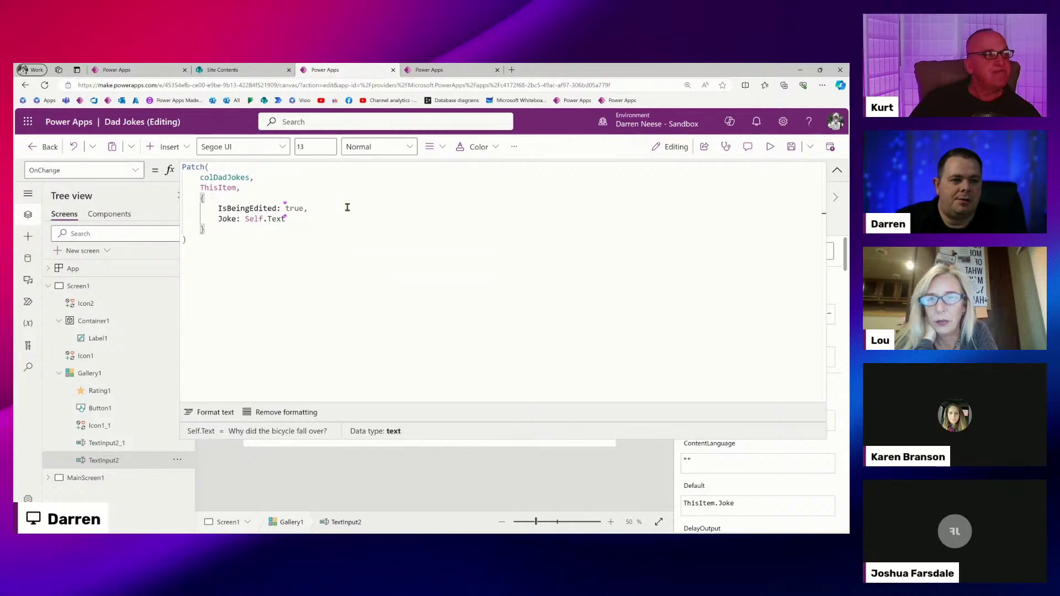
Check the punchline input's control name and add Punchline: TextInput2_1.Text to the joke input's OnChange Patch record.
{"action": "type", "text": ","}
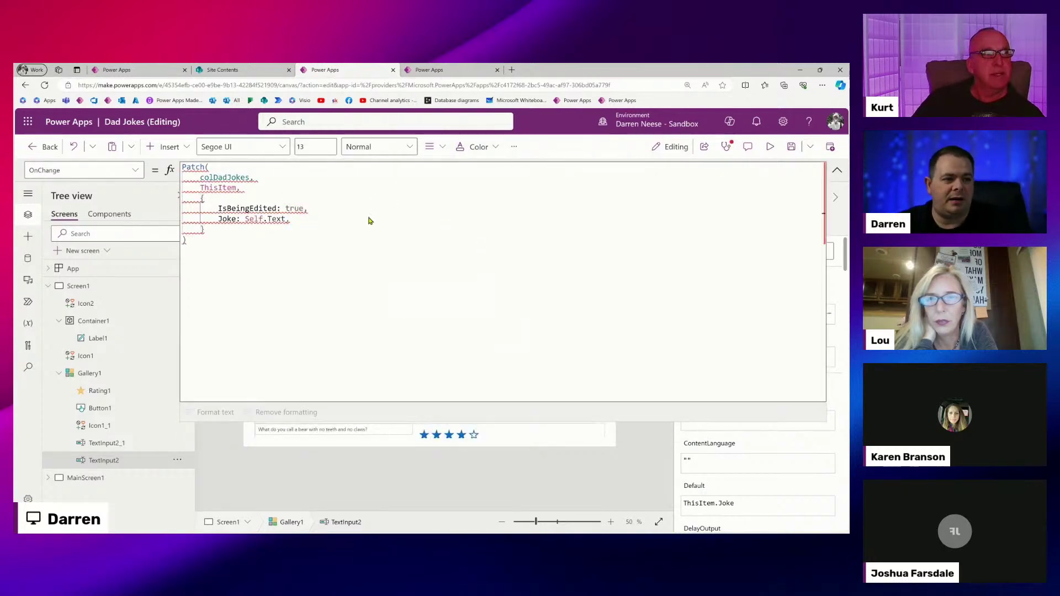
{"action": "key", "text": "Return"}
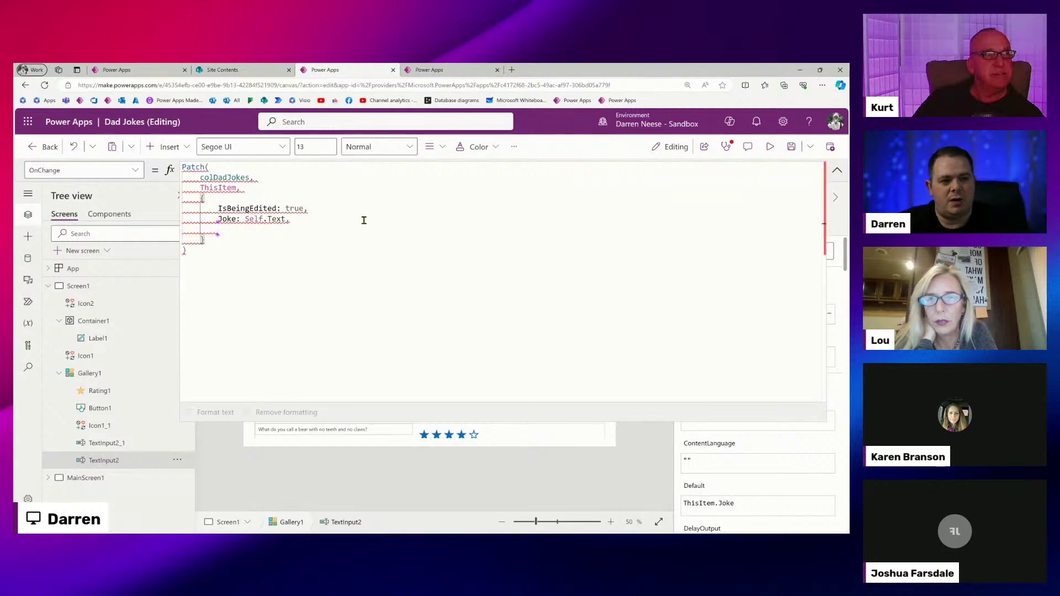
{"action": "type", "text": "Pun"}
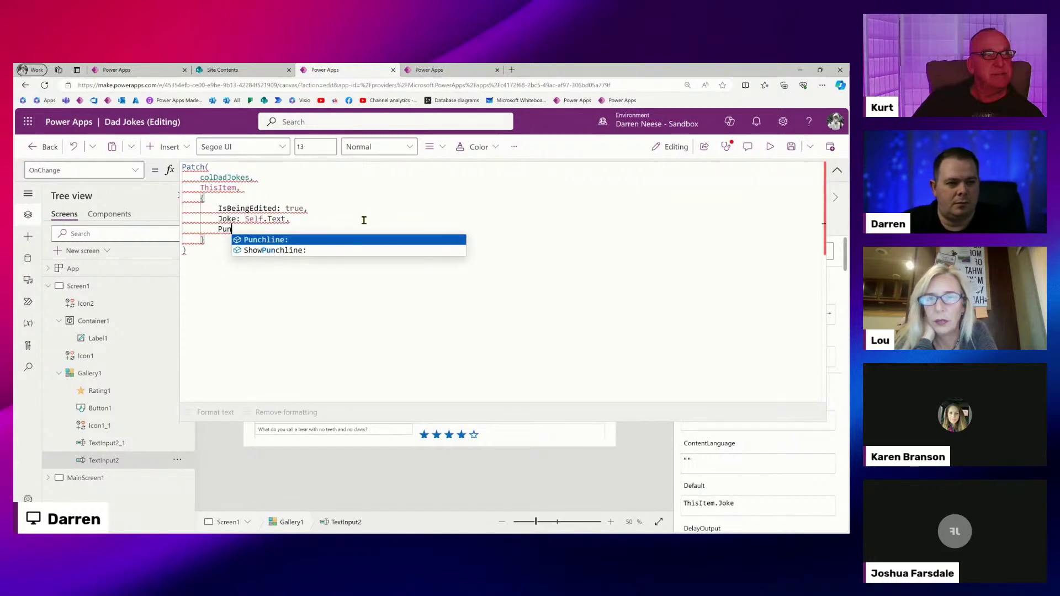
{"action": "key", "text": "Tab"}
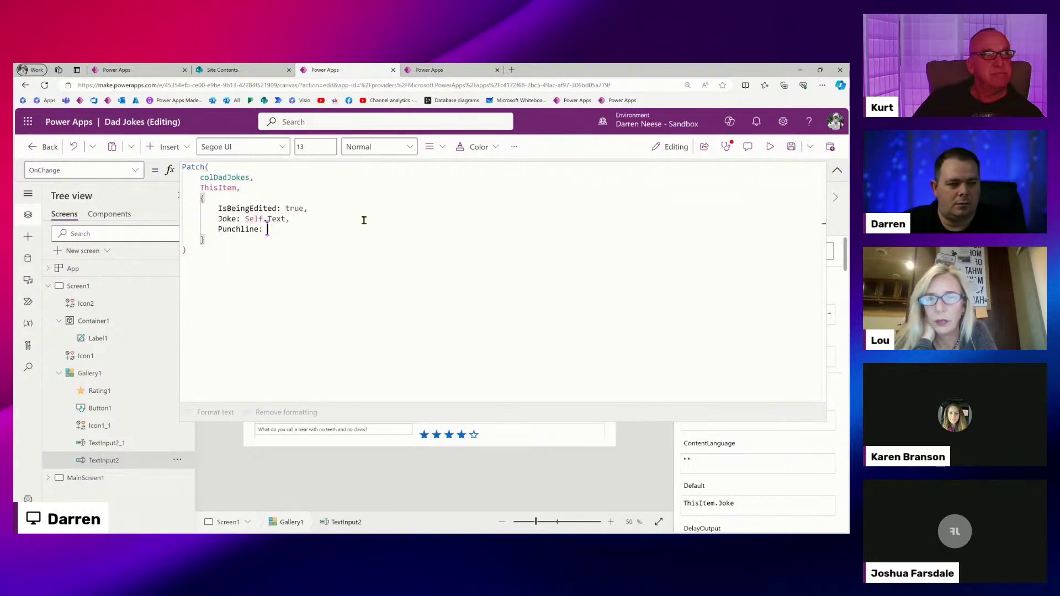
{"action": "left_click", "coordinate": [836, 170]}
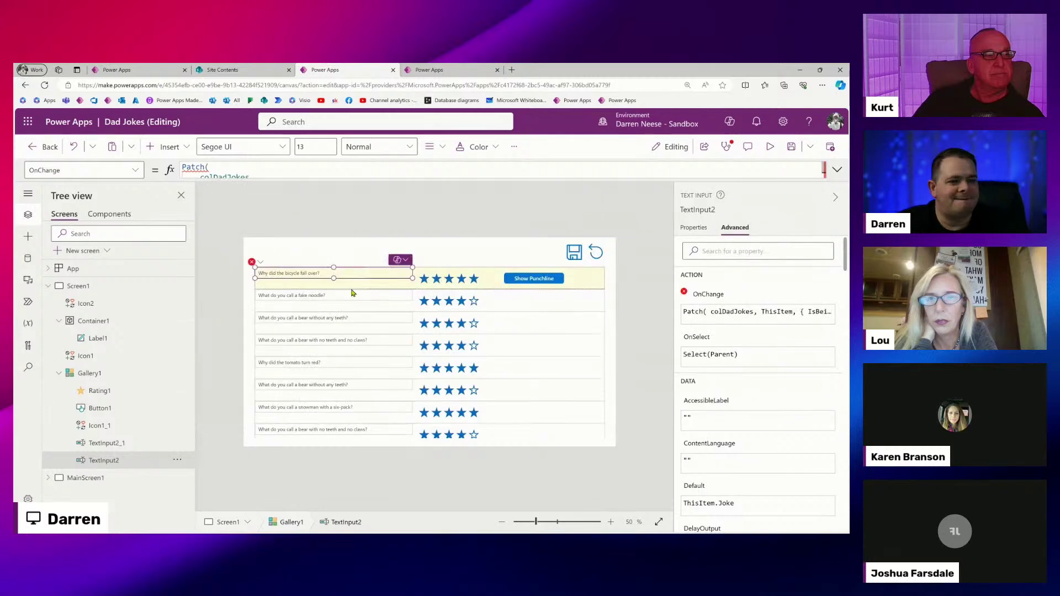
{"action": "left_click", "coordinate": [359, 286]}
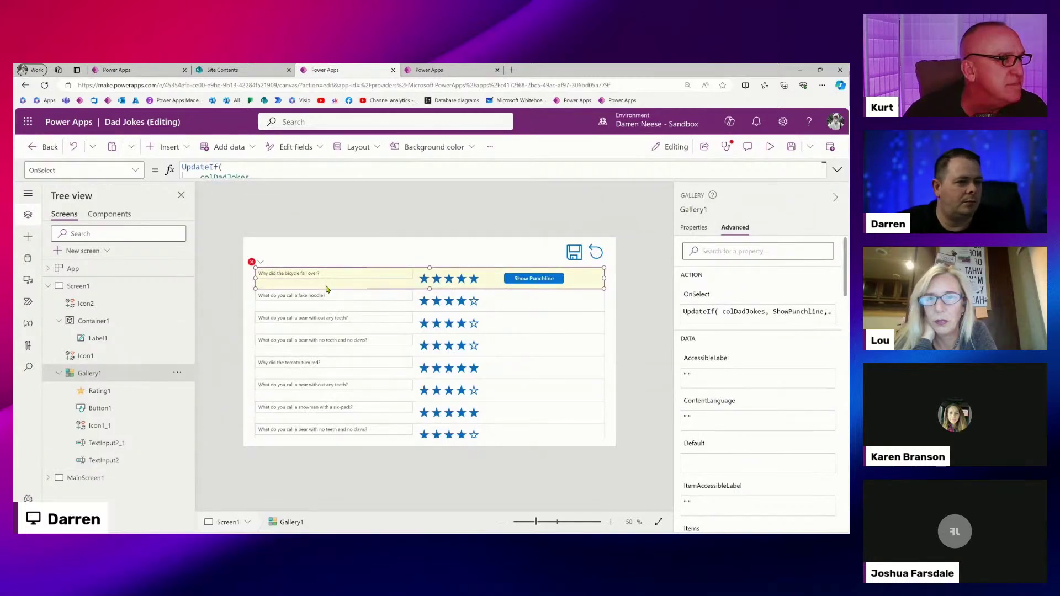
{"action": "left_click", "coordinate": [110, 442]}
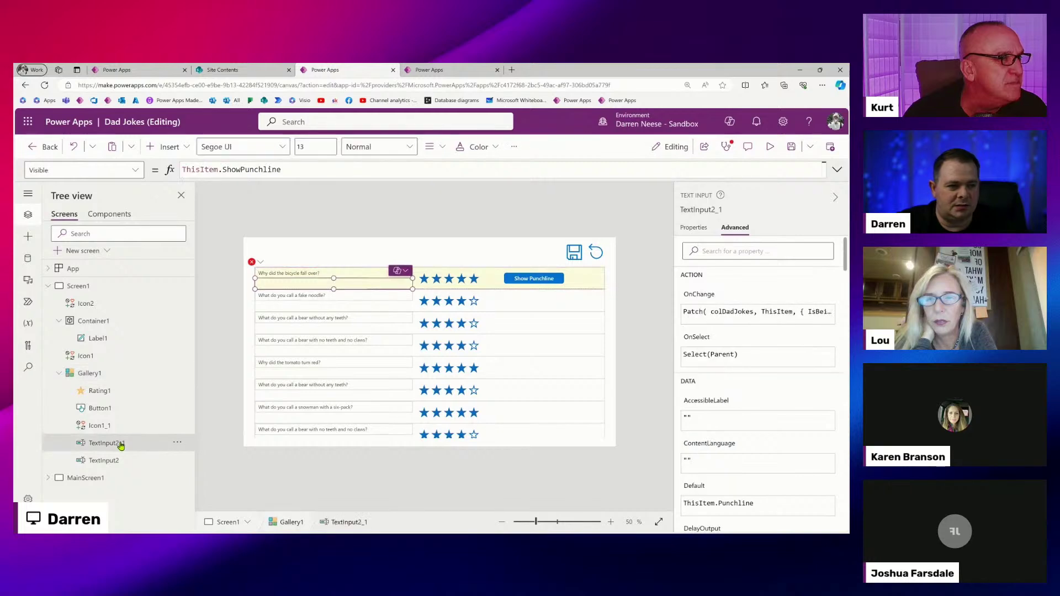
{"action": "left_click", "coordinate": [697, 210]}
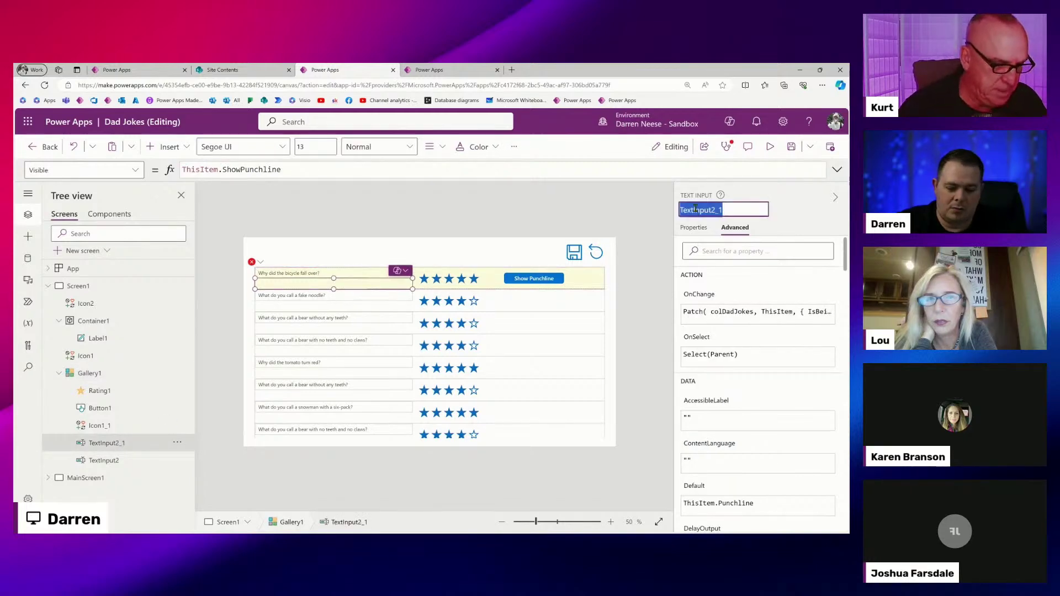
{"action": "left_click", "coordinate": [272, 271]}
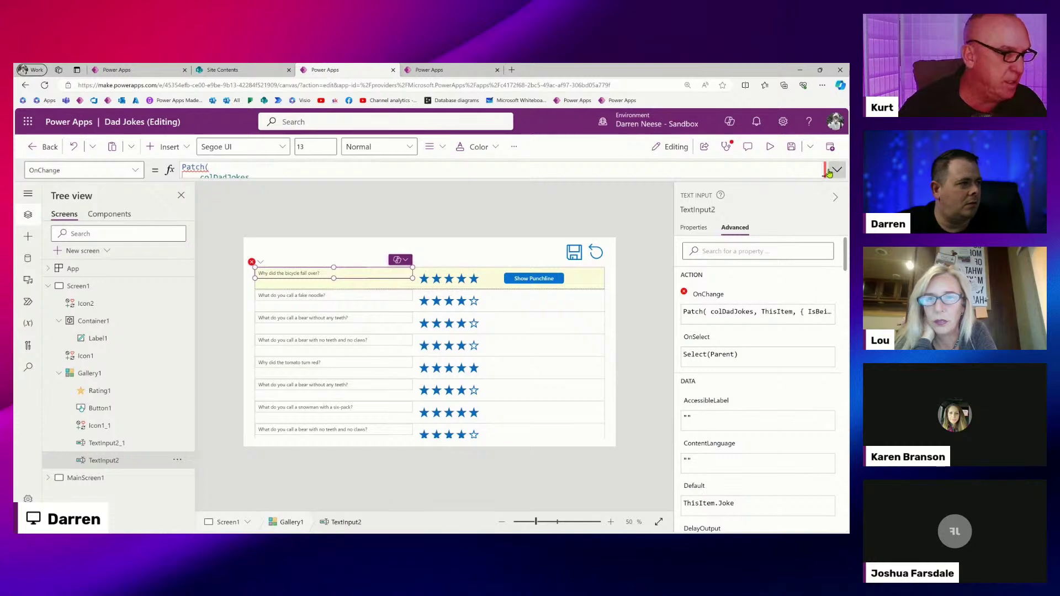
{"action": "left_click", "coordinate": [259, 173]}
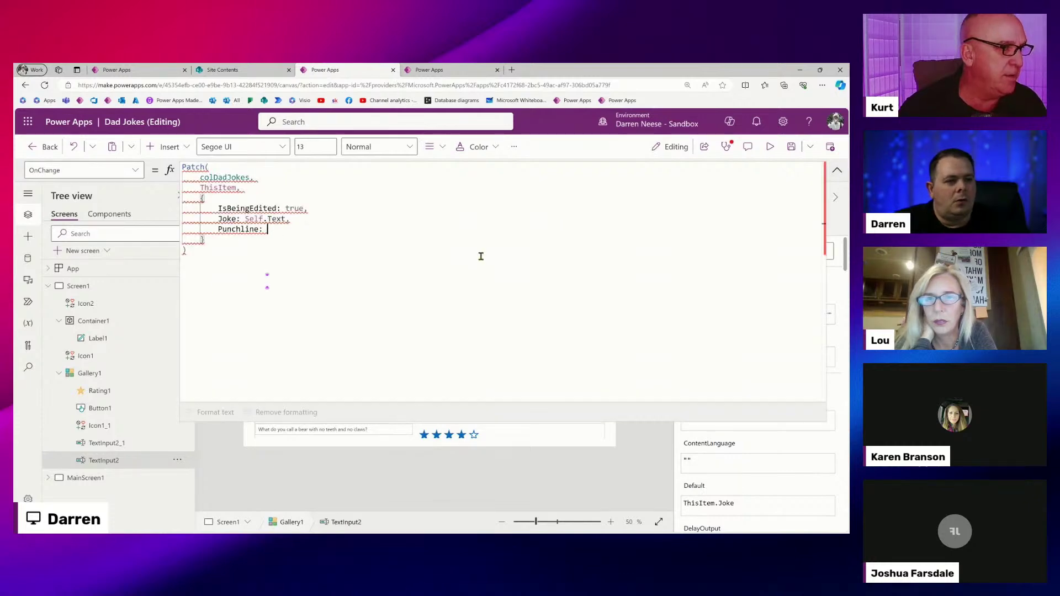
{"action": "type", "text": "TextInput2_1.Text"}
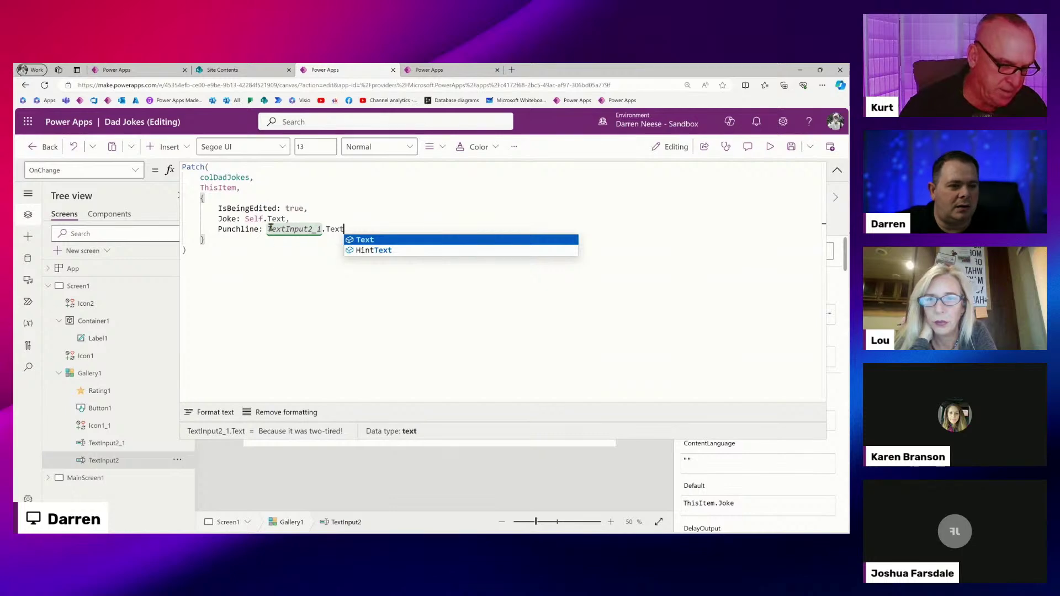
Replace Self with TextInput2 in the Joke field of the joke input's OnChange formula.
{"action": "double_click", "coordinate": [292, 228]}
{"action": "key", "text": "ctrl+c"}
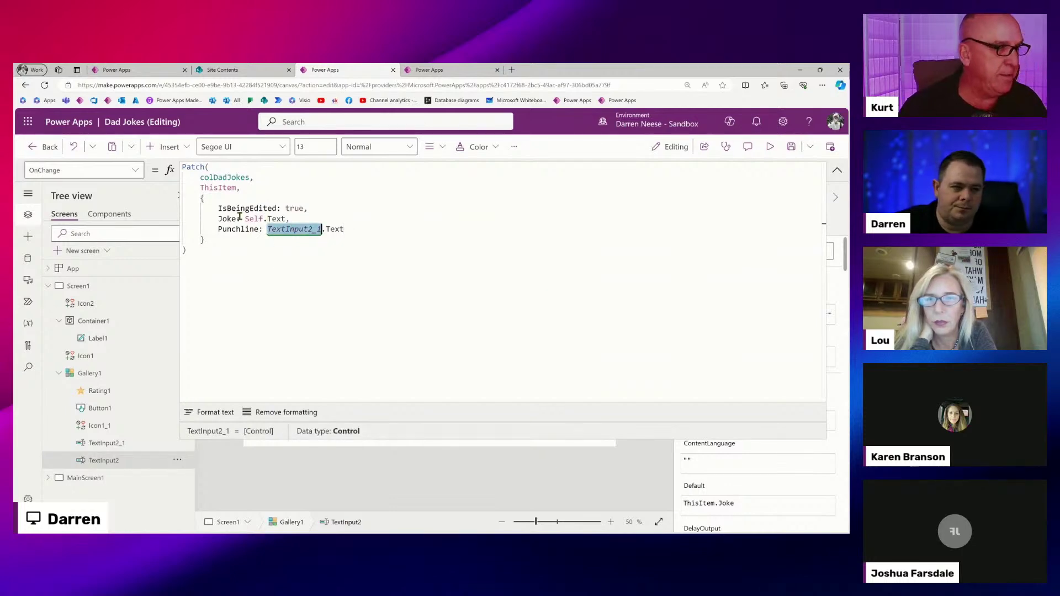
{"action": "double_click", "coordinate": [254, 219]}
{"action": "key", "text": "ctrl+v"}
{"action": "key", "text": "BackSpace"}
{"action": "key", "text": "BackSpace"}
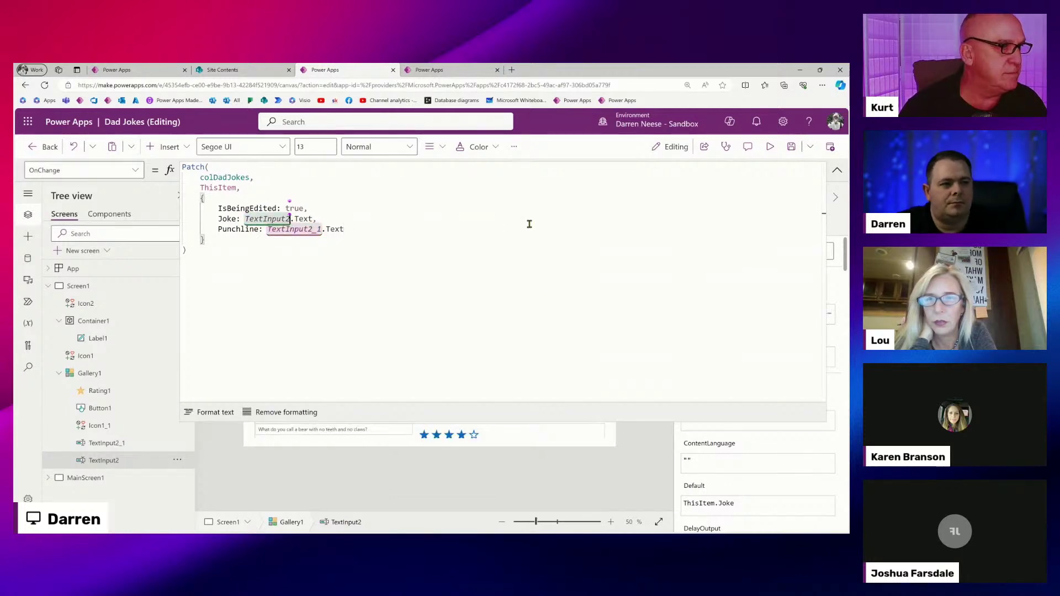
{"action": "left_click", "coordinate": [445, 278]}
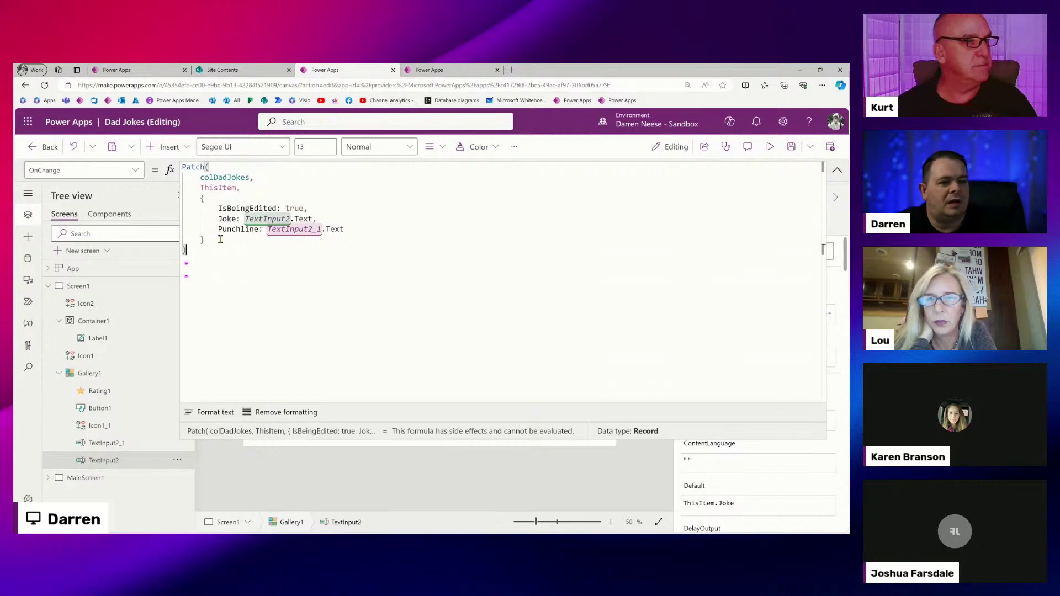
Copy the joke input's whole OnChange Patch formula over the punchline input TextInput2_1's OnChange formula and save the app.
{"action": "key", "text": "ctrl+a"}
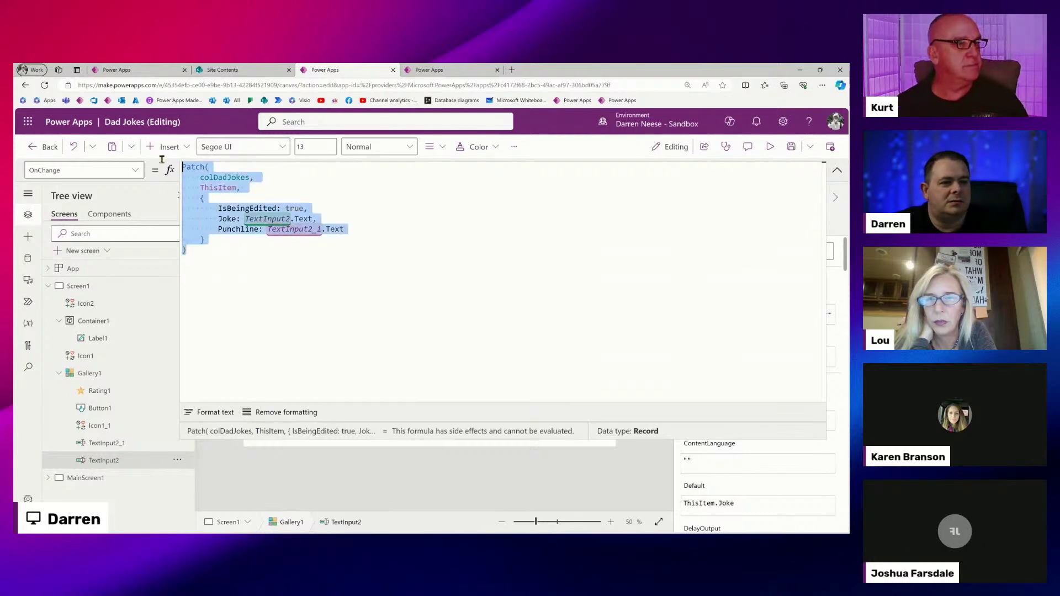
{"action": "left_click", "coordinate": [837, 170]}
{"action": "left_click", "coordinate": [339, 284]}
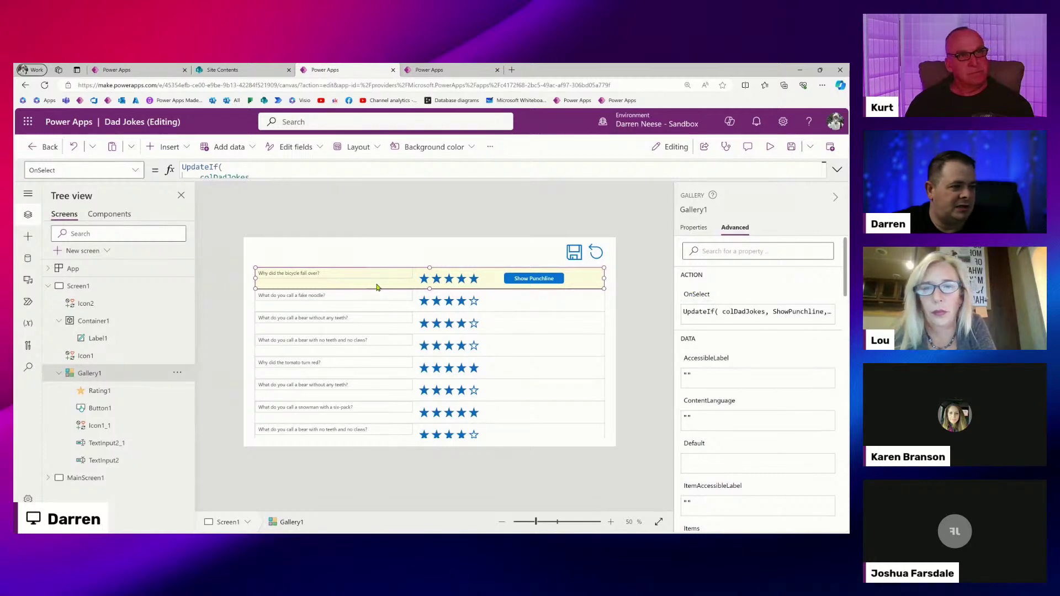
{"action": "left_click", "coordinate": [124, 443]}
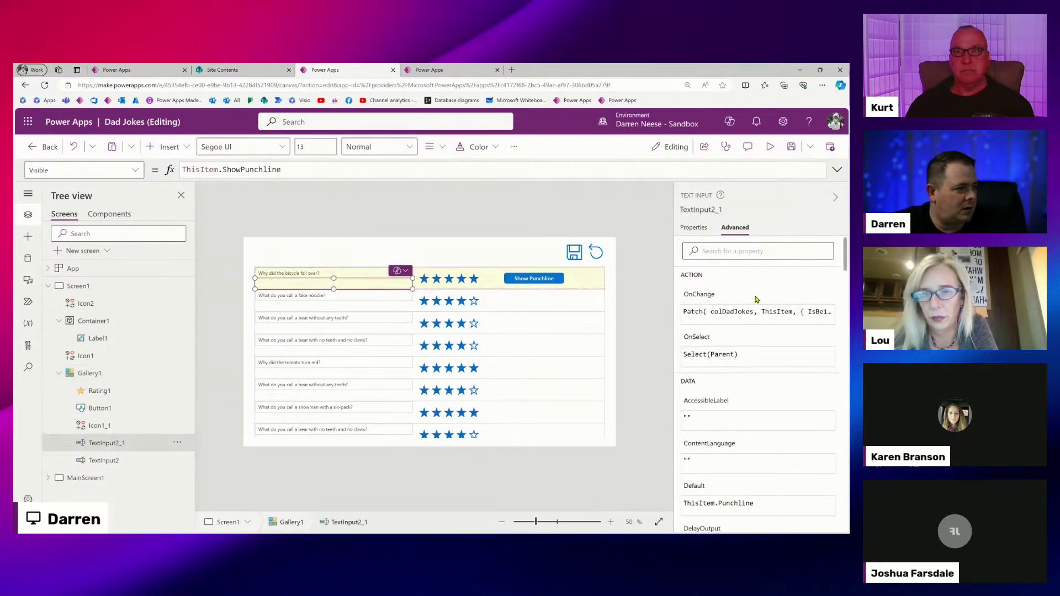
{"action": "left_click", "coordinate": [700, 295]}
{"action": "left_click", "coordinate": [836, 169]}
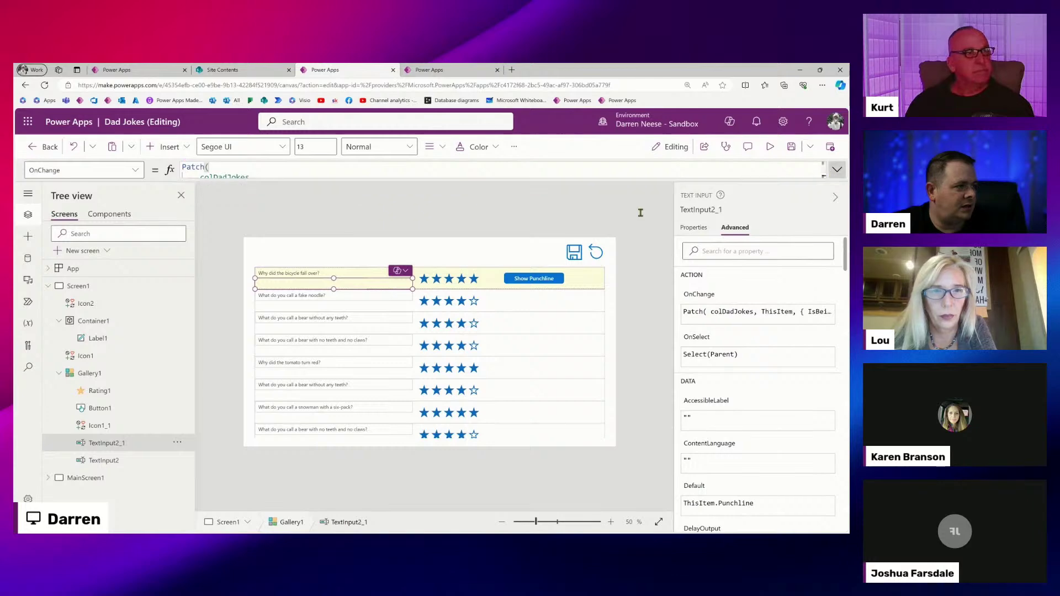
{"action": "left_click_drag", "start_coordinate": [317, 237], "coordinate": [199, 164]}
{"action": "key", "text": "ctrl+v"}
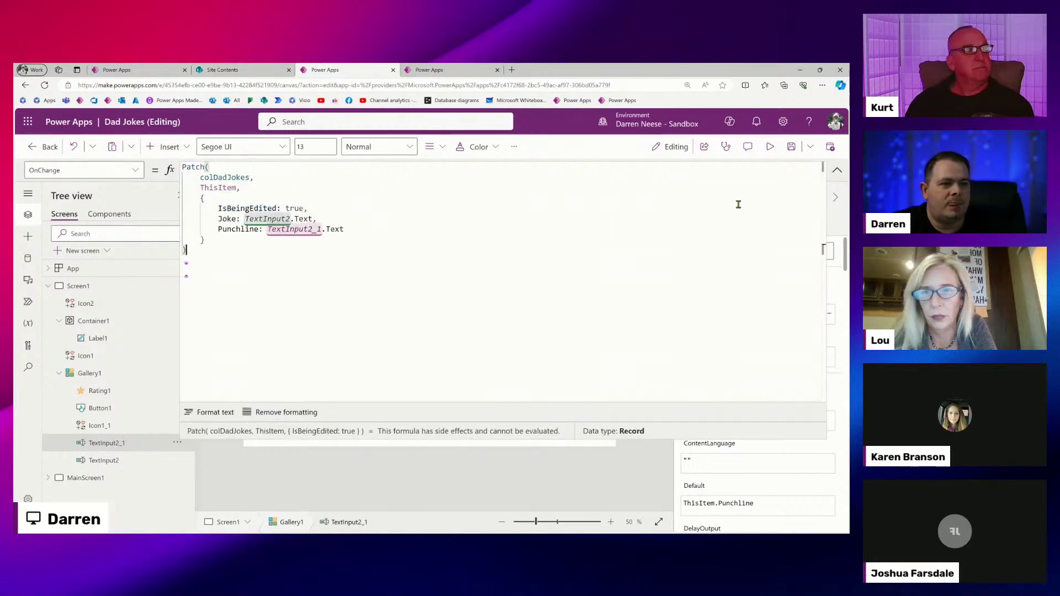
{"action": "left_click", "coordinate": [836, 170]}
{"action": "left_click", "coordinate": [791, 146]}
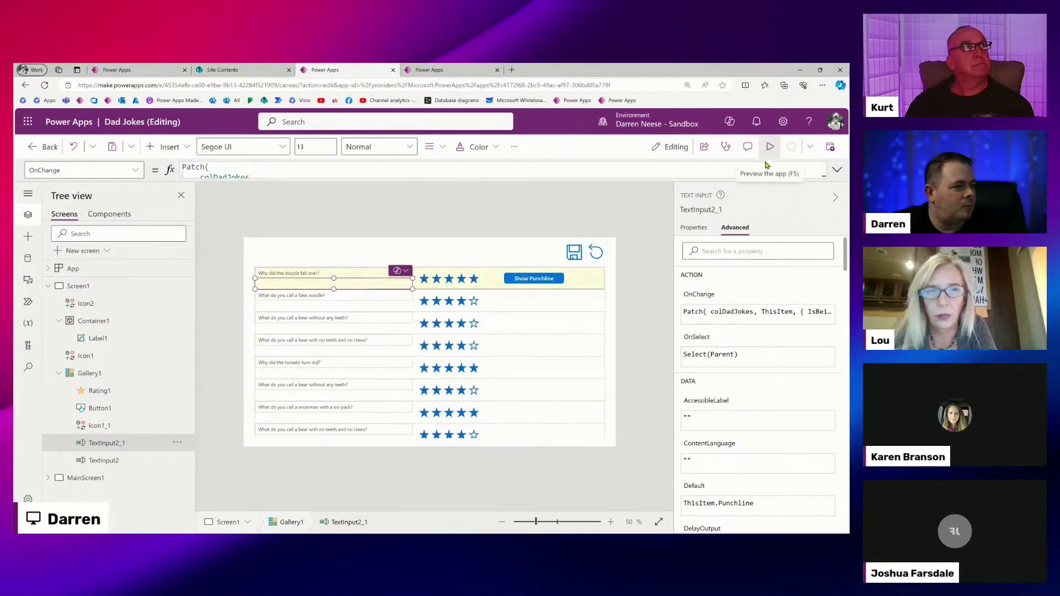
Preview the app, try showing the bicycle joke's punchline, and exit the preview.
{"action": "left_click", "coordinate": [767, 148]}
{"action": "left_click", "coordinate": [604, 251]}
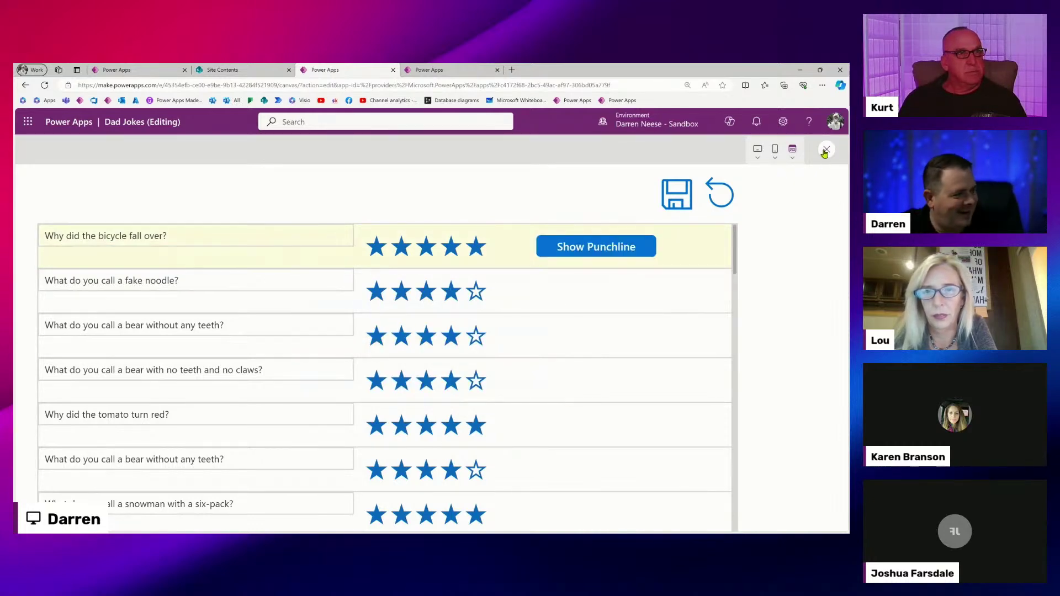
{"action": "key", "text": "Escape"}
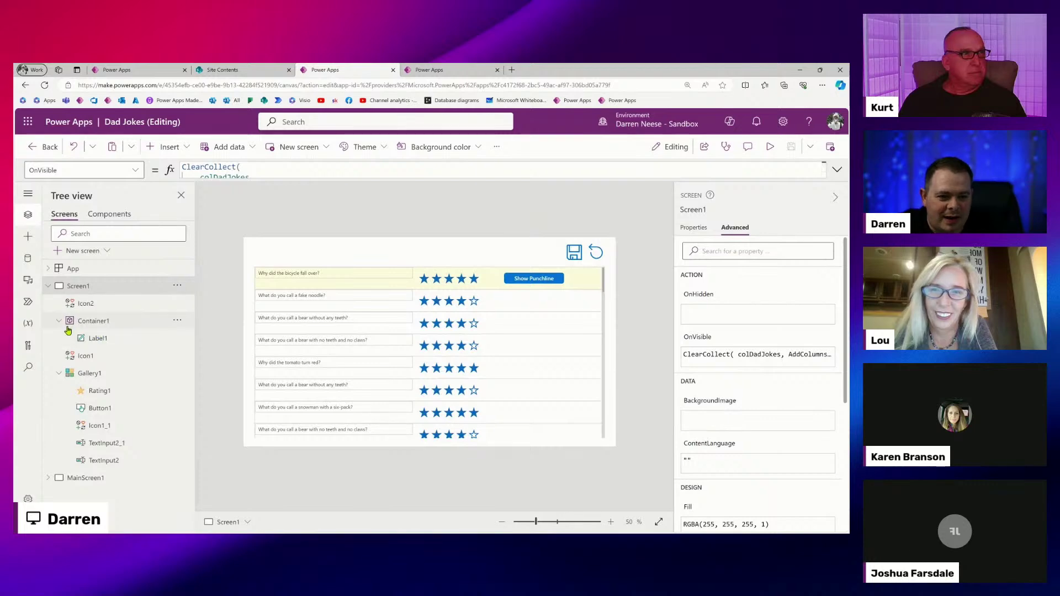
Set Container1's Visible property to false, commenting out the Gallery1.Selected.ShowPunchline expression.
{"action": "left_click", "coordinate": [105, 328]}
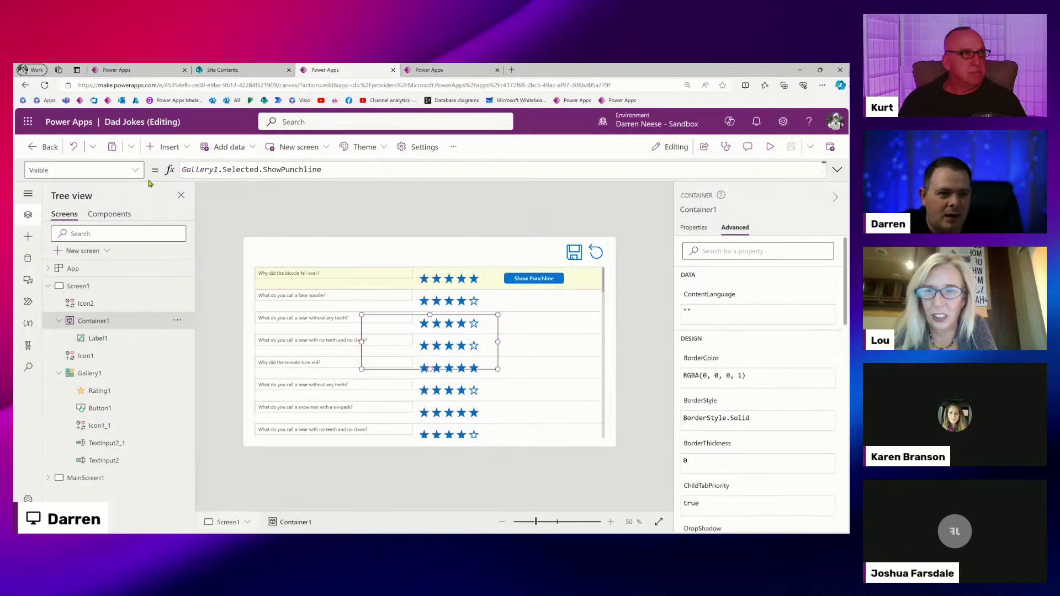
{"action": "left_click", "coordinate": [372, 168]}
{"action": "key", "text": "Home"}
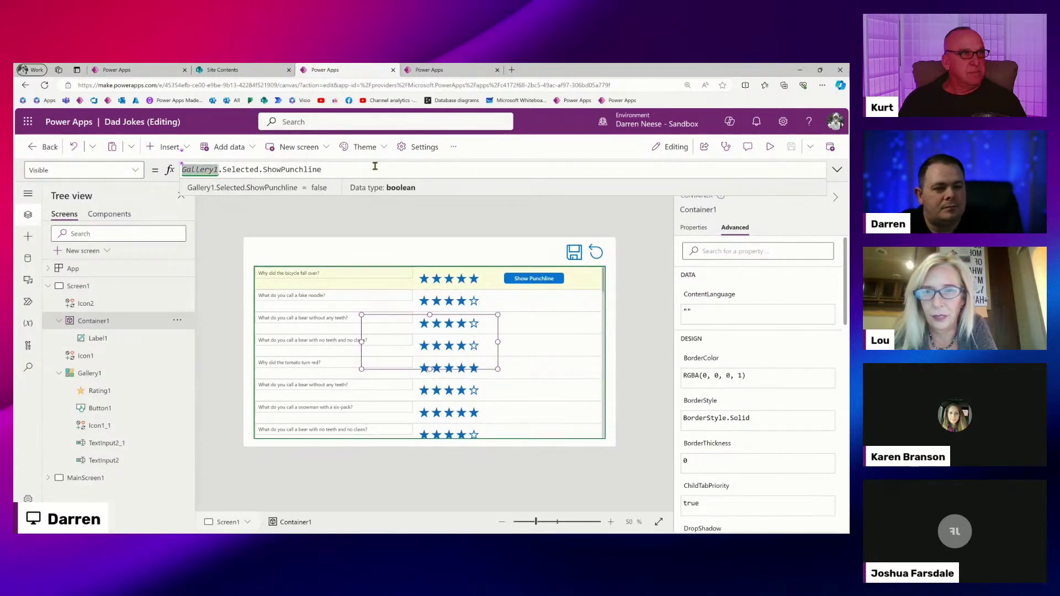
{"action": "type", "text": "false //"}
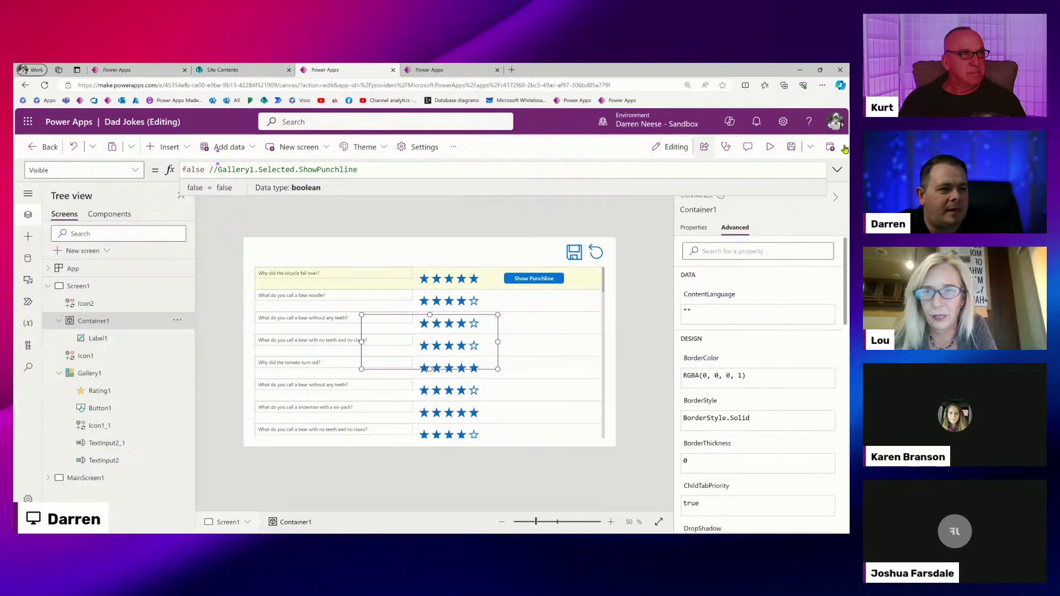
Preview the app again and show the punchline of the bicycle joke in its gallery row.
{"action": "left_click", "coordinate": [769, 147]}
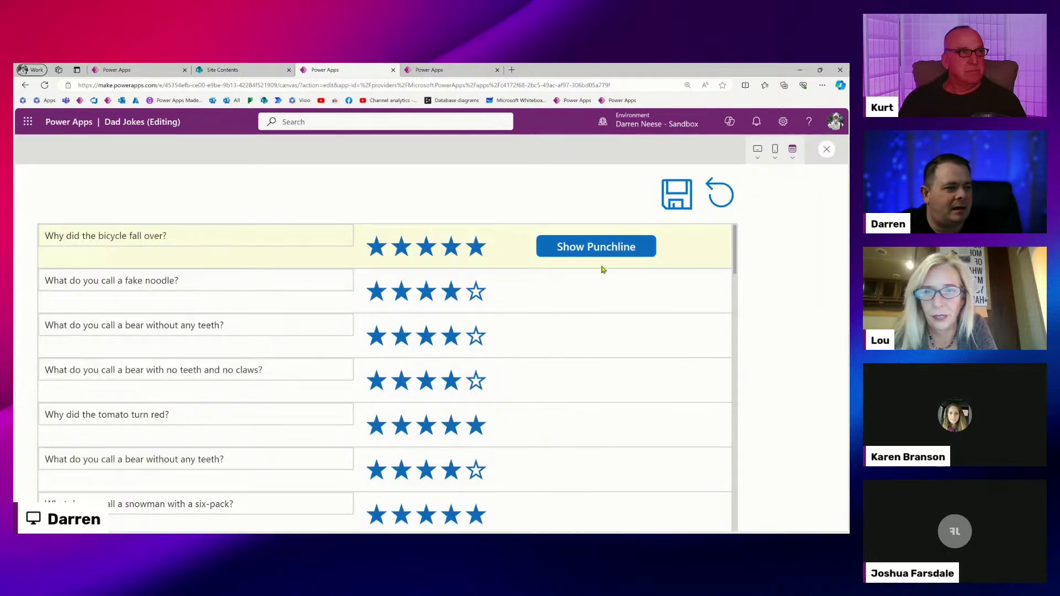
{"action": "left_click", "coordinate": [602, 249]}
{"action": "left_click", "coordinate": [199, 255]}
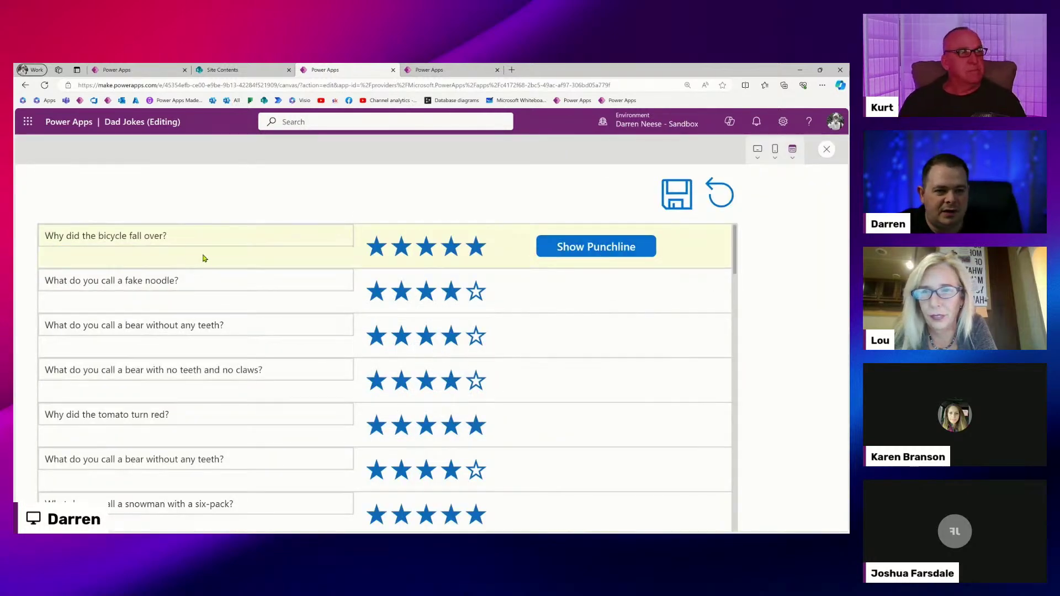
{"action": "left_click", "coordinate": [594, 249]}
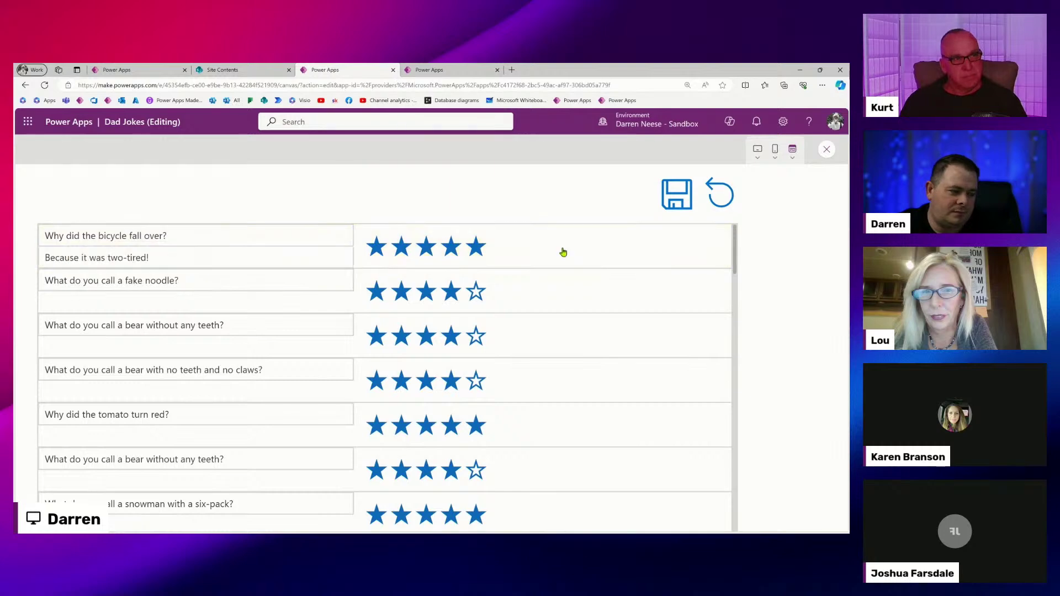
Try selecting the bicycle joke's punchline, exit the preview, and add ShowPunchline: true to the Patch in TextInput2_1's OnChange formula.
{"action": "left_click", "coordinate": [296, 263]}
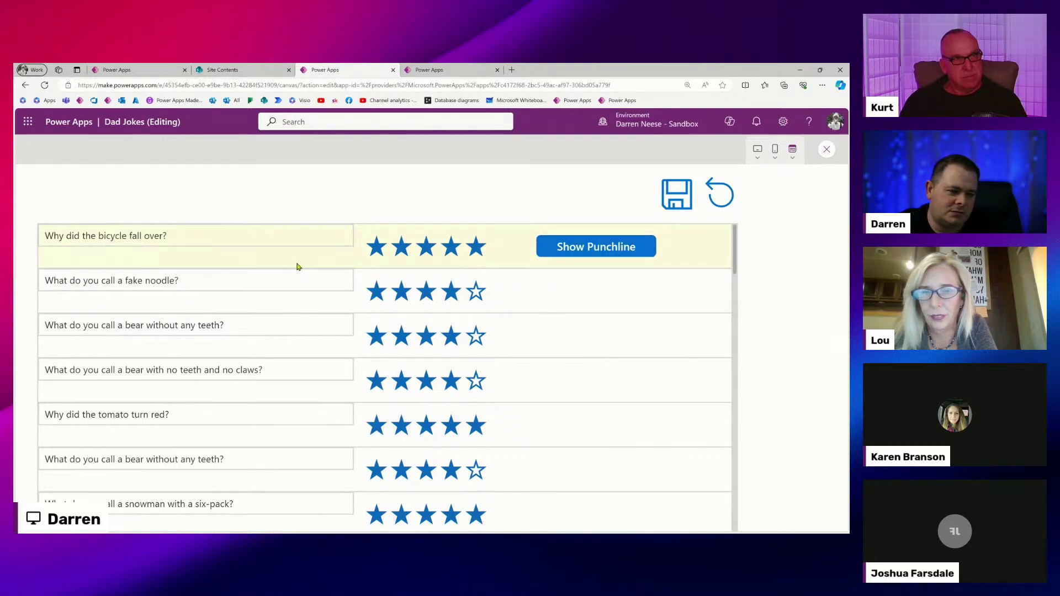
{"action": "key", "text": "Escape"}
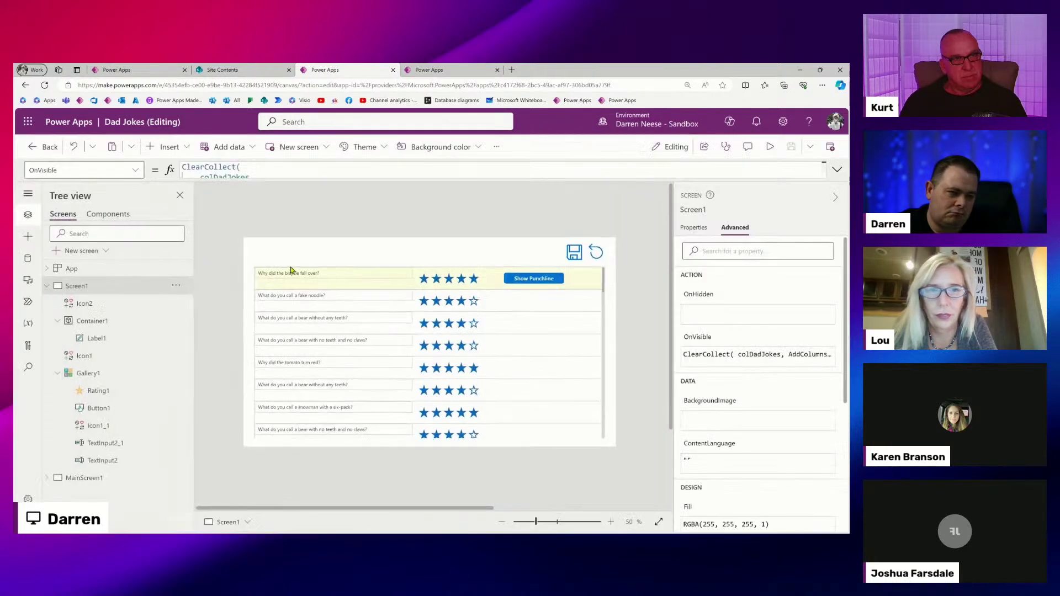
{"action": "left_click", "coordinate": [104, 442]}
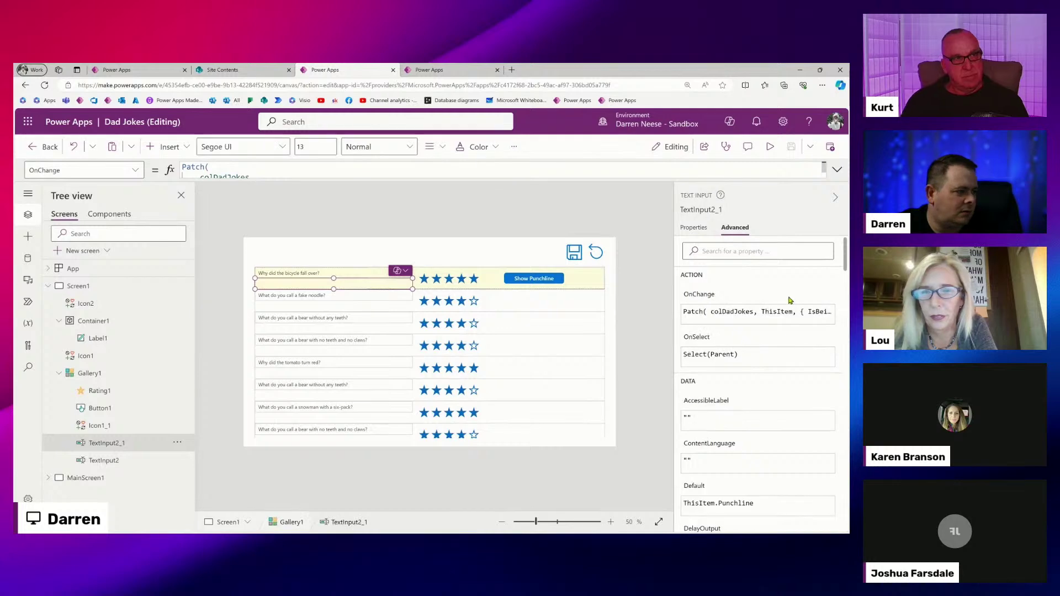
{"action": "left_click", "coordinate": [837, 169]}
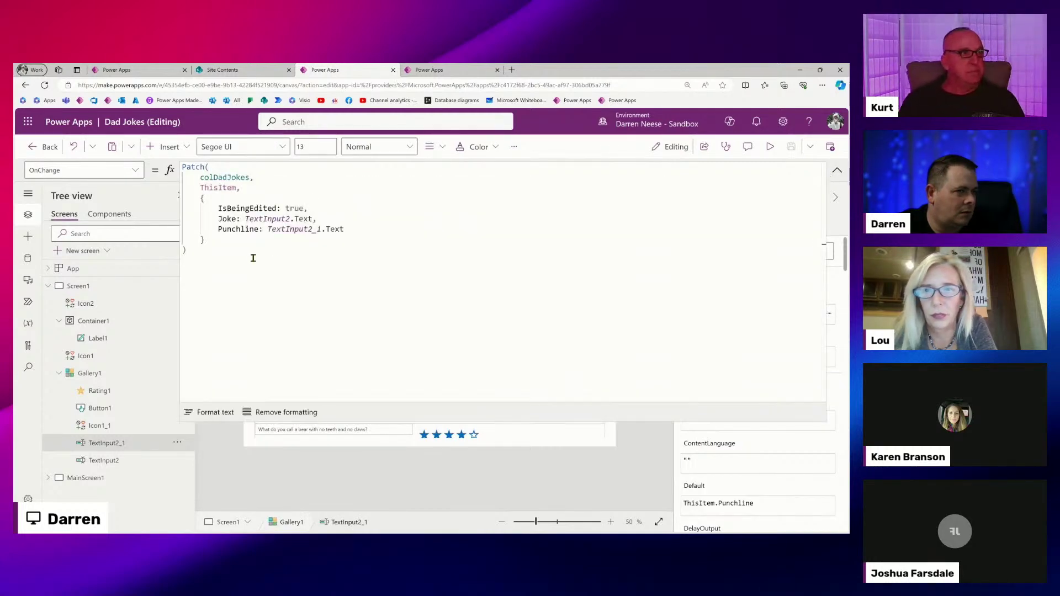
{"action": "left_click", "coordinate": [333, 205]}
{"action": "key", "text": "Return"}
{"action": "type", "text": "ShowPunchline: tr"}
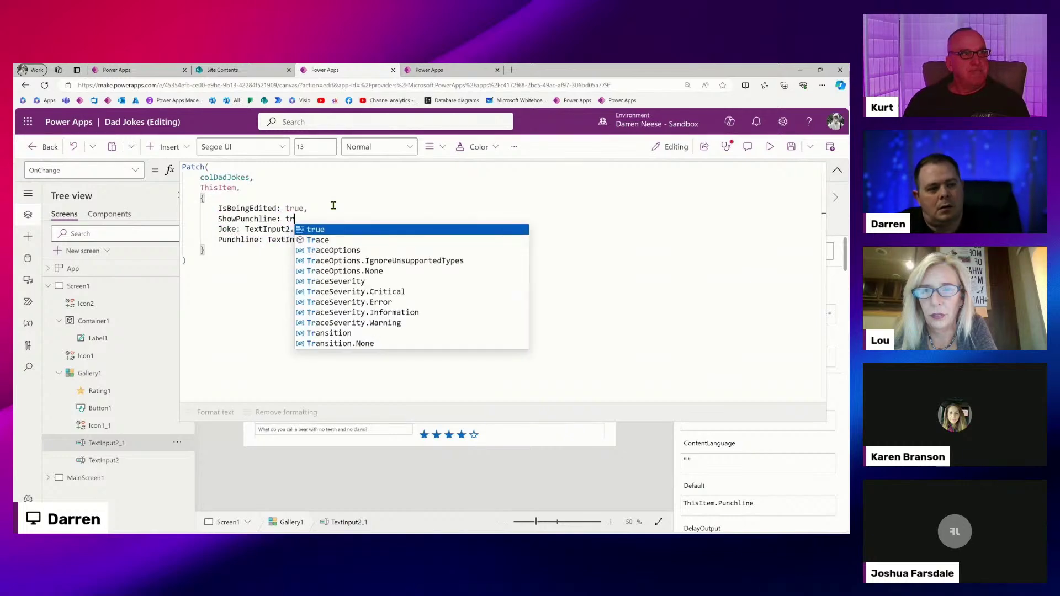
{"action": "type", "text": "ue,"}
{"action": "left_click", "coordinate": [727, 260]}
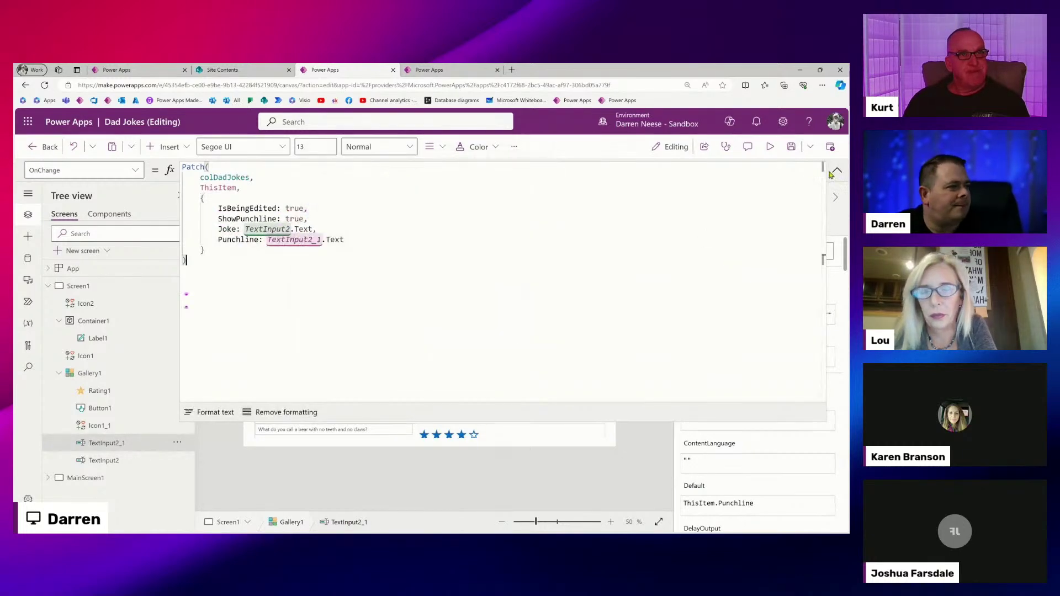
{"action": "left_click", "coordinate": [836, 171]}
Preview the app, show the bicycle joke's punchline, try selecting its text box, and exit the preview.
{"action": "left_click", "coordinate": [770, 147]}
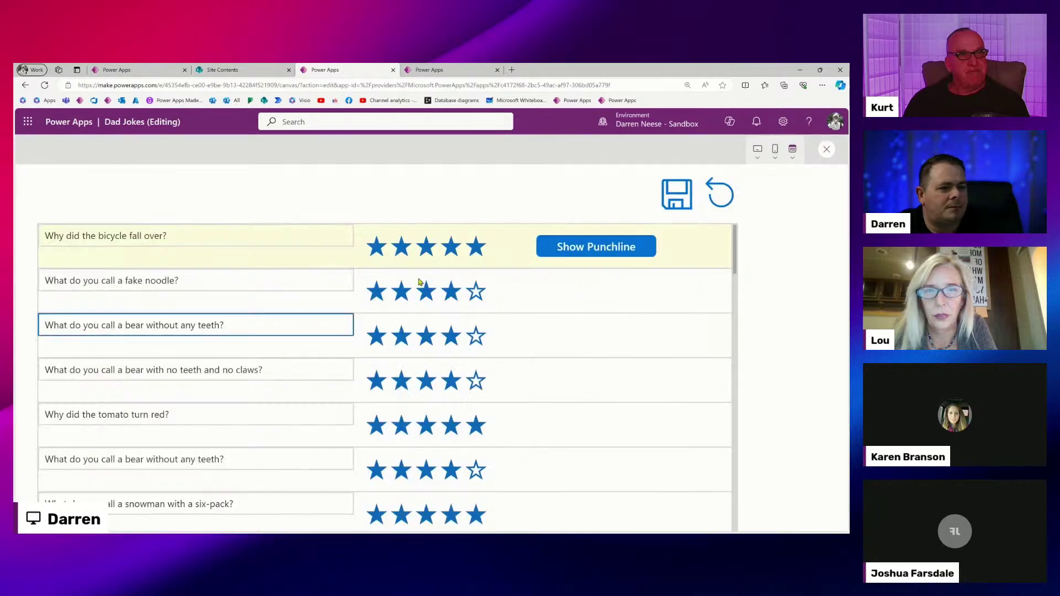
{"action": "left_click", "coordinate": [601, 244]}
{"action": "left_click", "coordinate": [242, 255]}
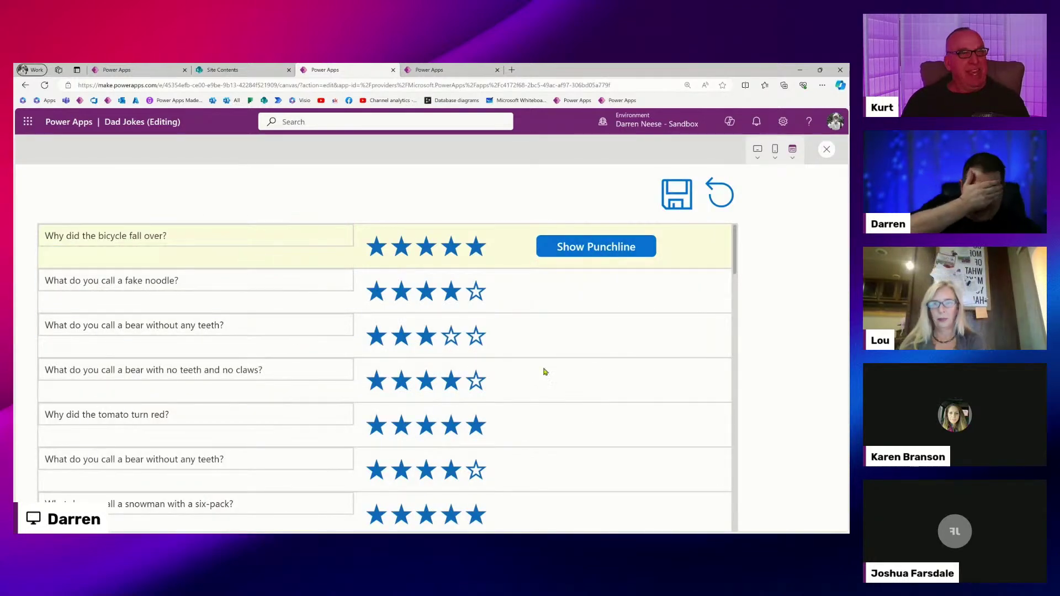
{"action": "left_click", "coordinate": [826, 151]}
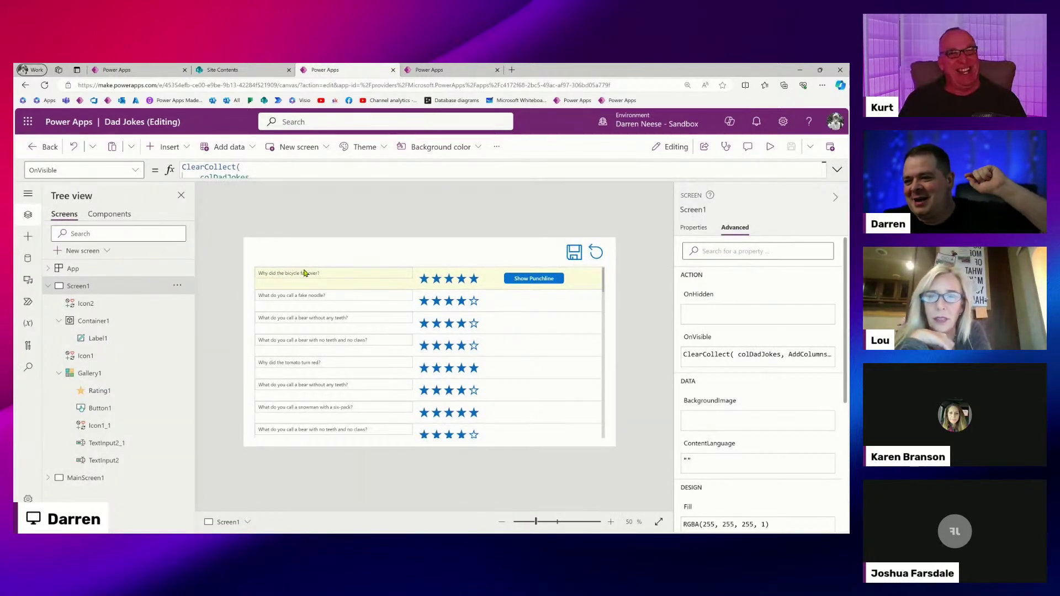
Review the OnSelect formulas of Gallery1 and the Show Punchline button, and the OnChange formula of TextInput2_1.
{"action": "left_click", "coordinate": [411, 339]}
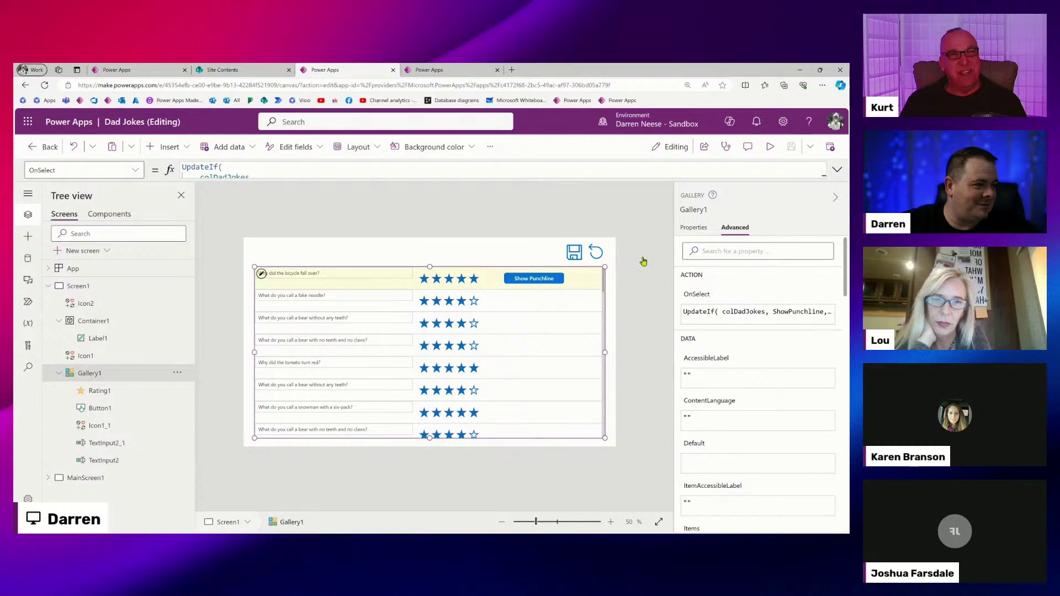
{"action": "left_click", "coordinate": [836, 169]}
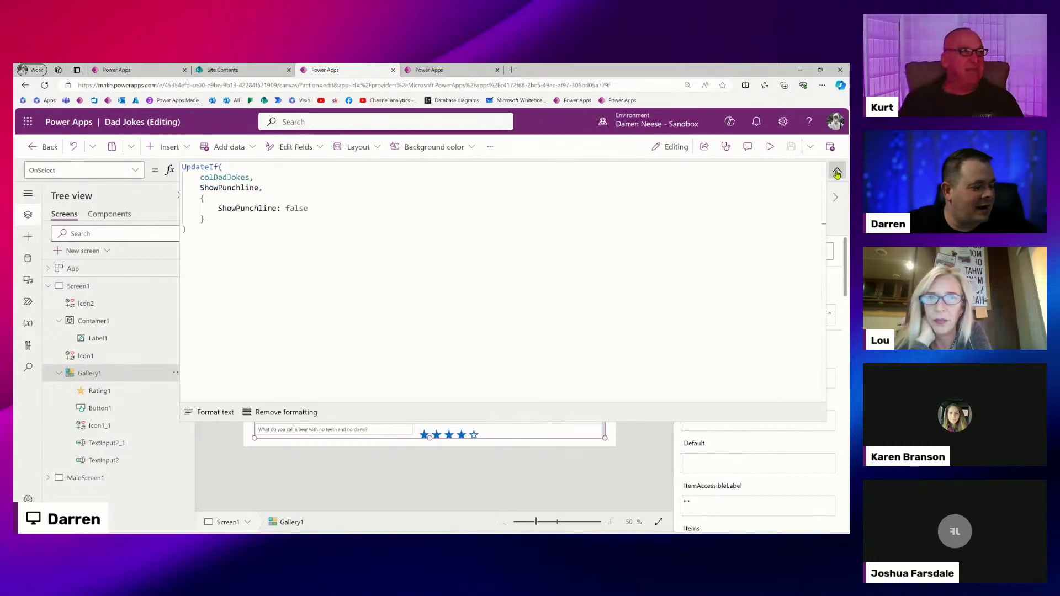
{"action": "left_click", "coordinate": [534, 277]}
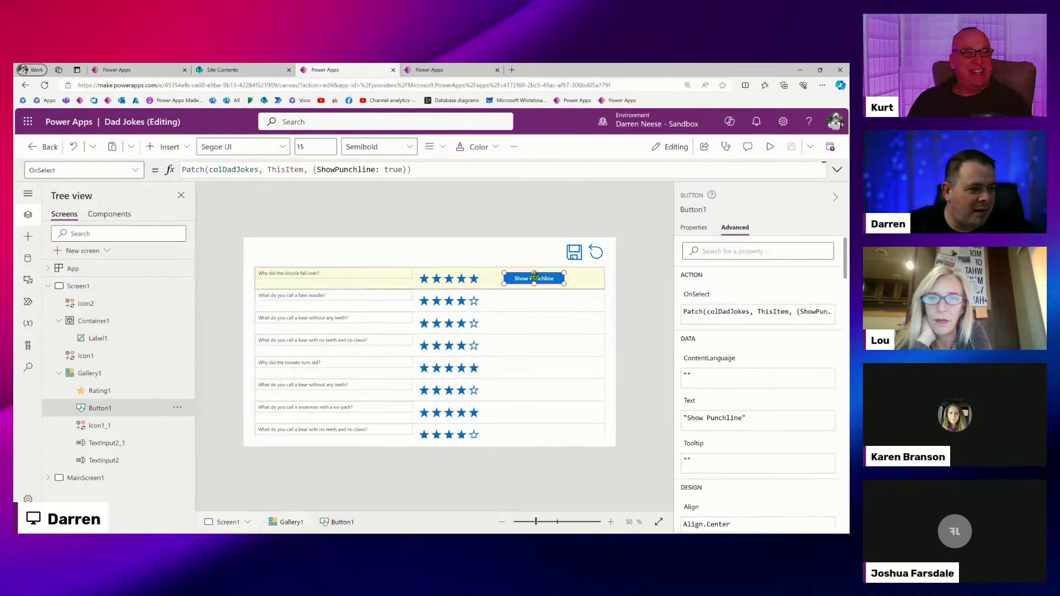
{"action": "left_click", "coordinate": [695, 295]}
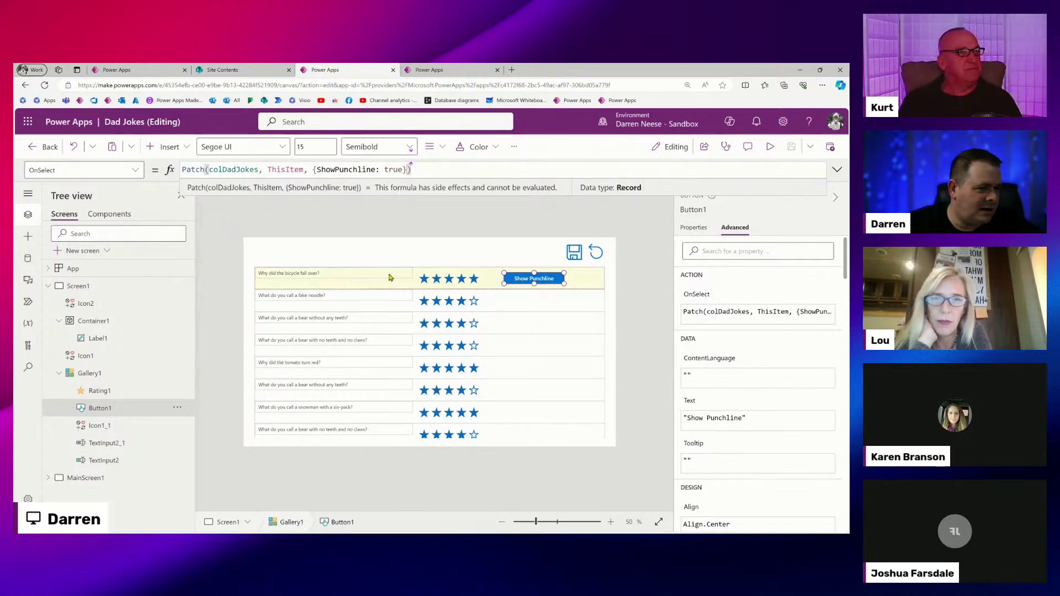
{"action": "left_click", "coordinate": [115, 427]}
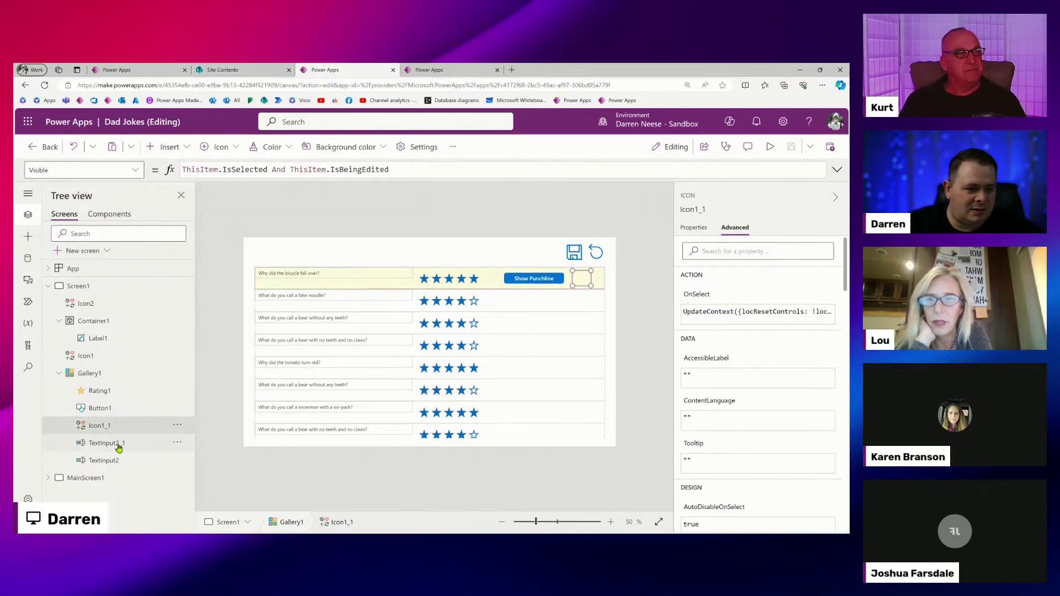
{"action": "left_click", "coordinate": [118, 448]}
{"action": "left_click", "coordinate": [836, 169]}
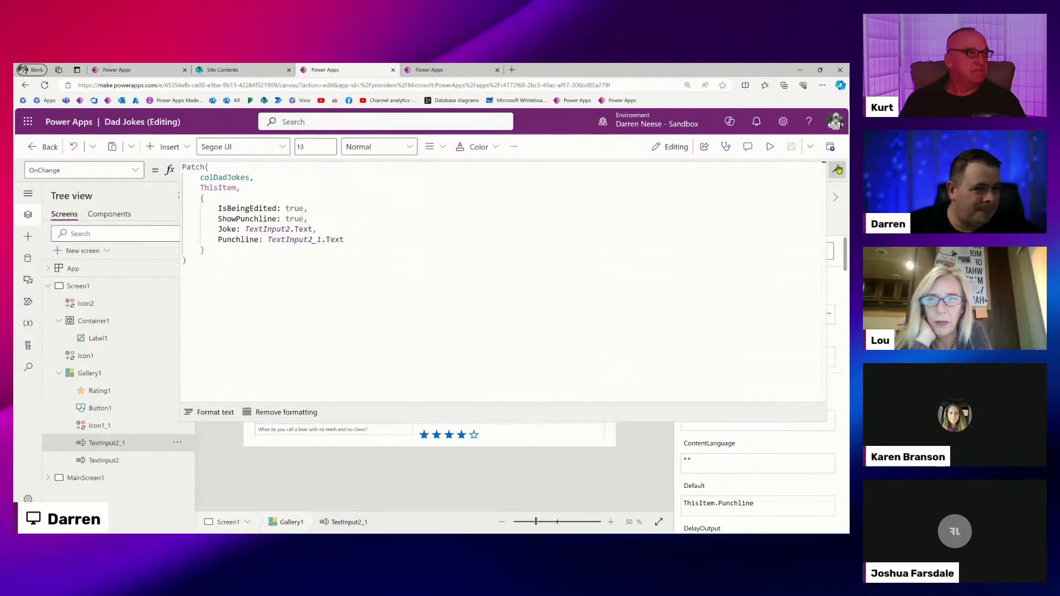
{"action": "left_click", "coordinate": [838, 169]}
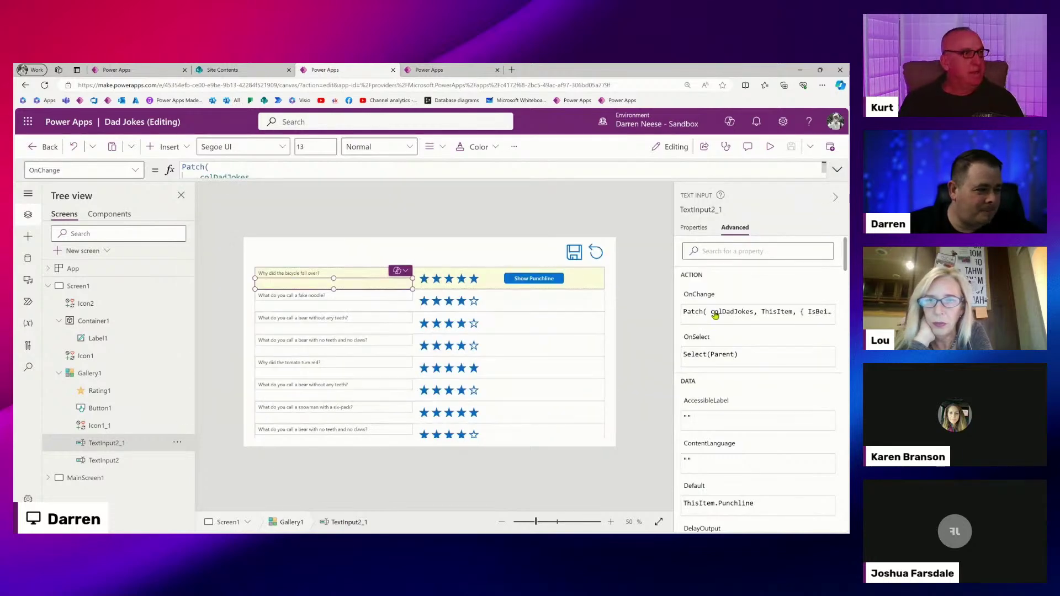
Clear the Select(Parent) formula from the OnSelect property of the punchline input TextInput2_1.
{"action": "left_click", "coordinate": [706, 339]}
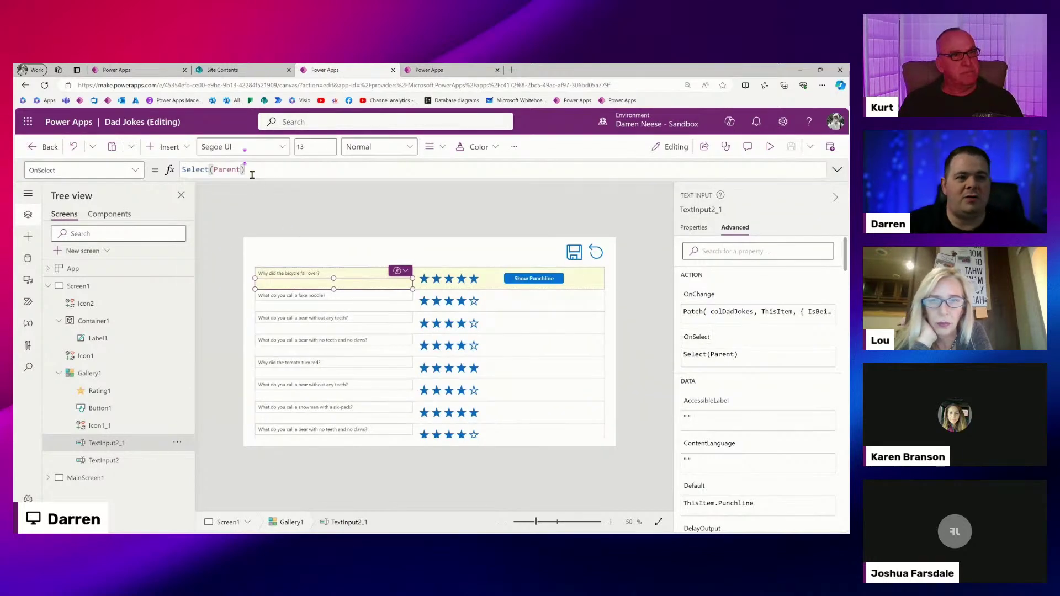
{"action": "left_click_drag", "start_coordinate": [251, 172], "coordinate": [137, 159]}
{"action": "key", "text": "BackSpace"}
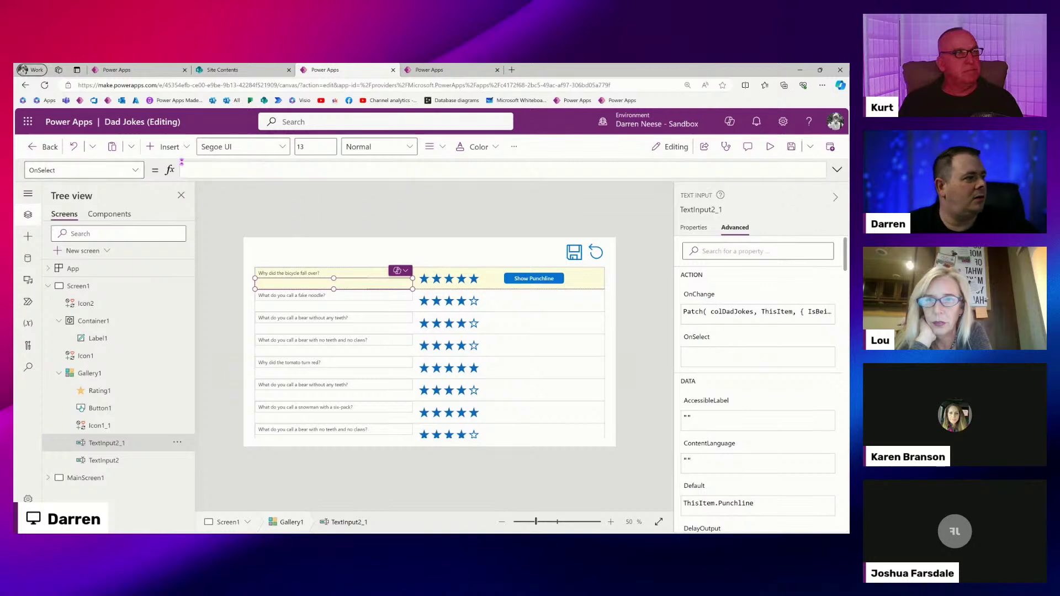
Preview the app, show the fake noodle joke's punchline, and append "......" to its text.
{"action": "left_click", "coordinate": [770, 147]}
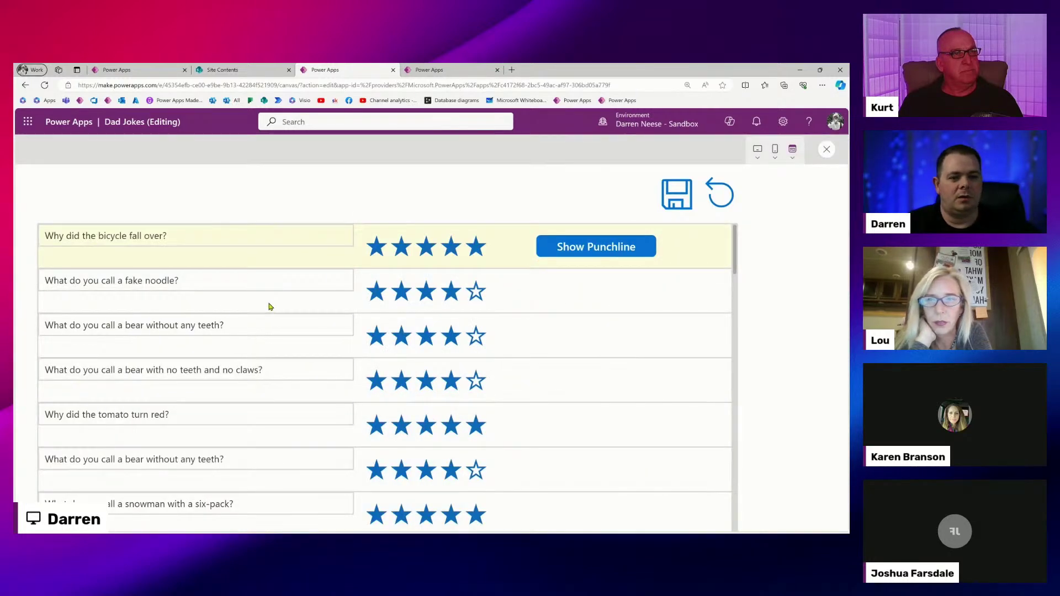
{"action": "left_click", "coordinate": [552, 299]}
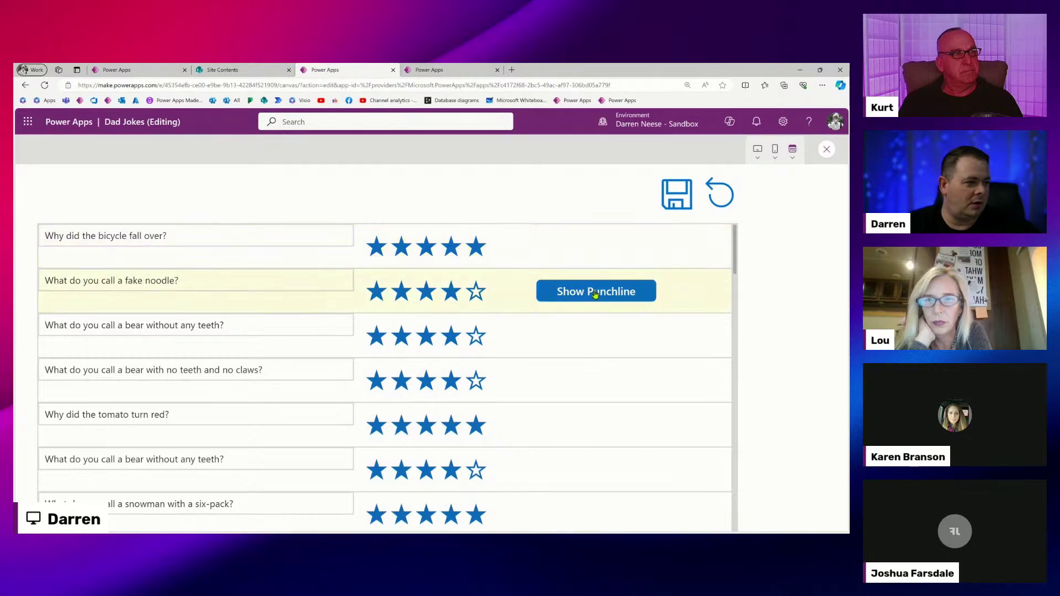
{"action": "left_click", "coordinate": [596, 294]}
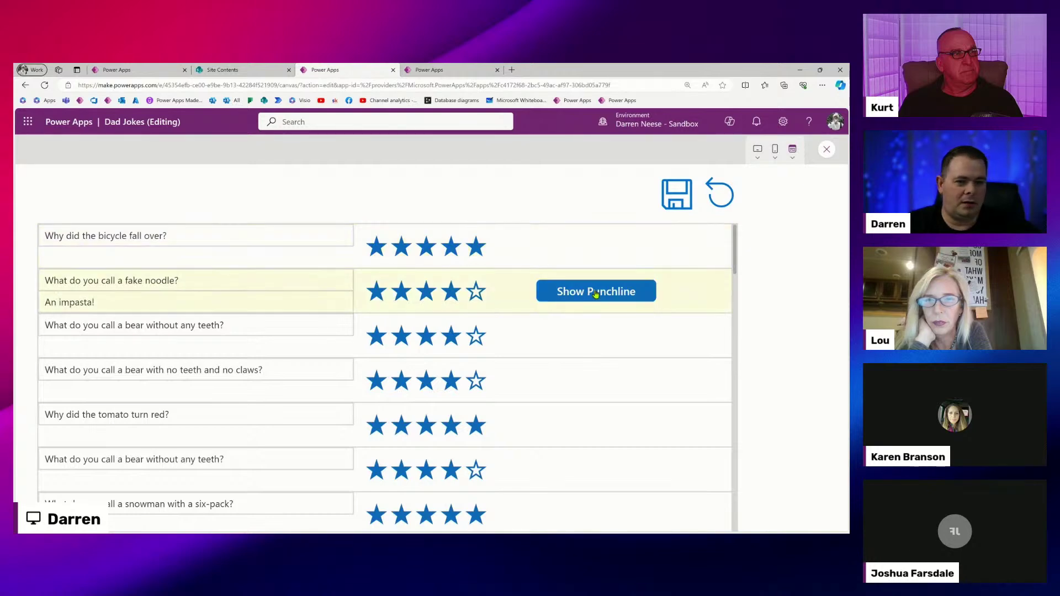
{"action": "left_click", "coordinate": [168, 300]}
{"action": "type", "text": "......"}
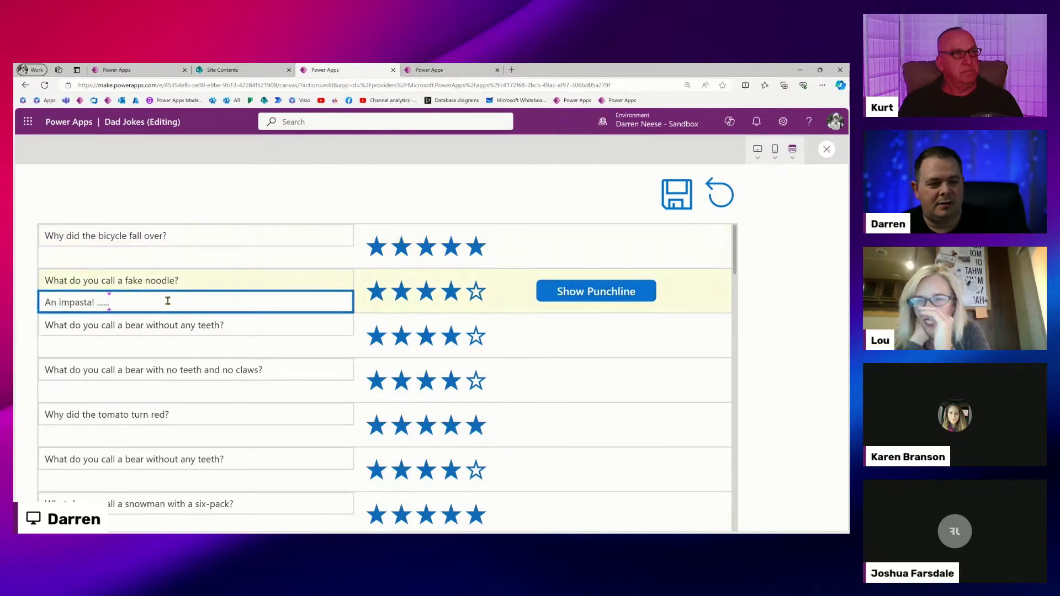
{"action": "left_click", "coordinate": [248, 275]}
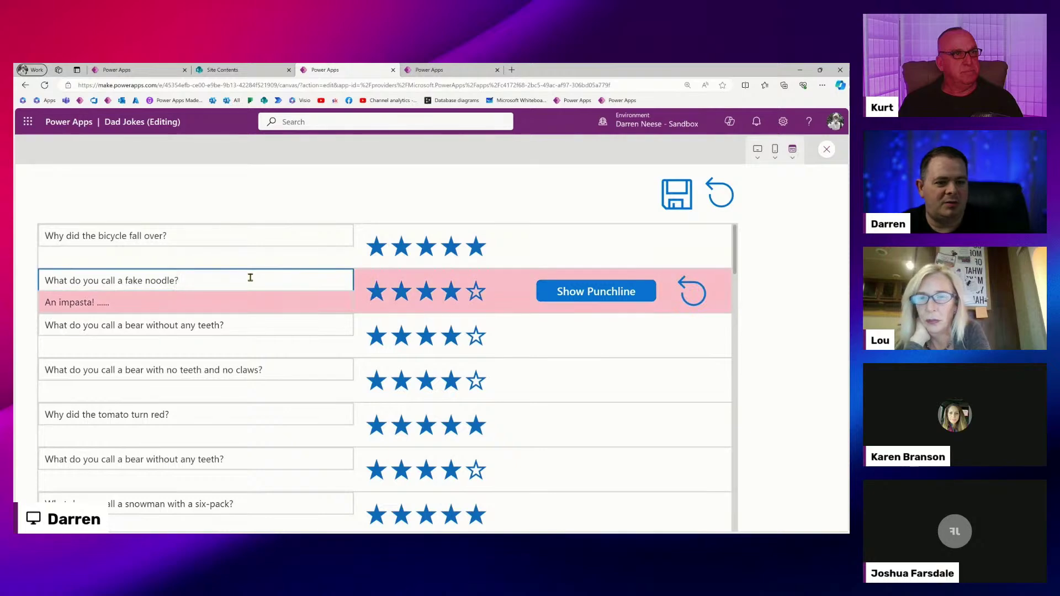
Check the edited fake noodle row after browsing down the gallery and back, and exit the preview.
{"action": "scroll", "coordinate": [250, 277], "scroll_direction": "down", "scroll_amount": 5}
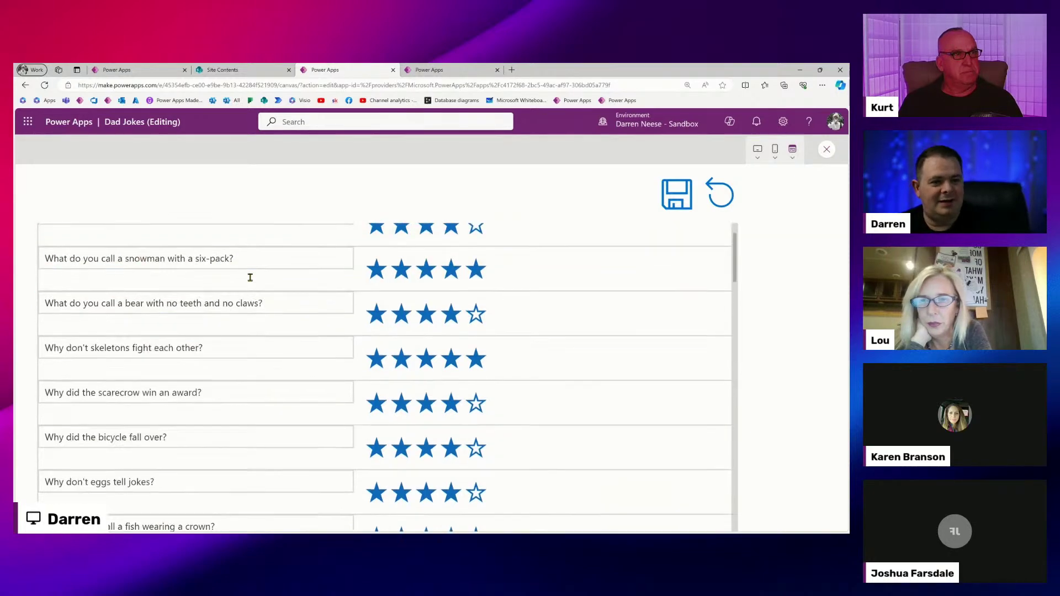
{"action": "left_click", "coordinate": [243, 288]}
{"action": "scroll", "coordinate": [271, 298], "scroll_direction": "up", "scroll_amount": 3}
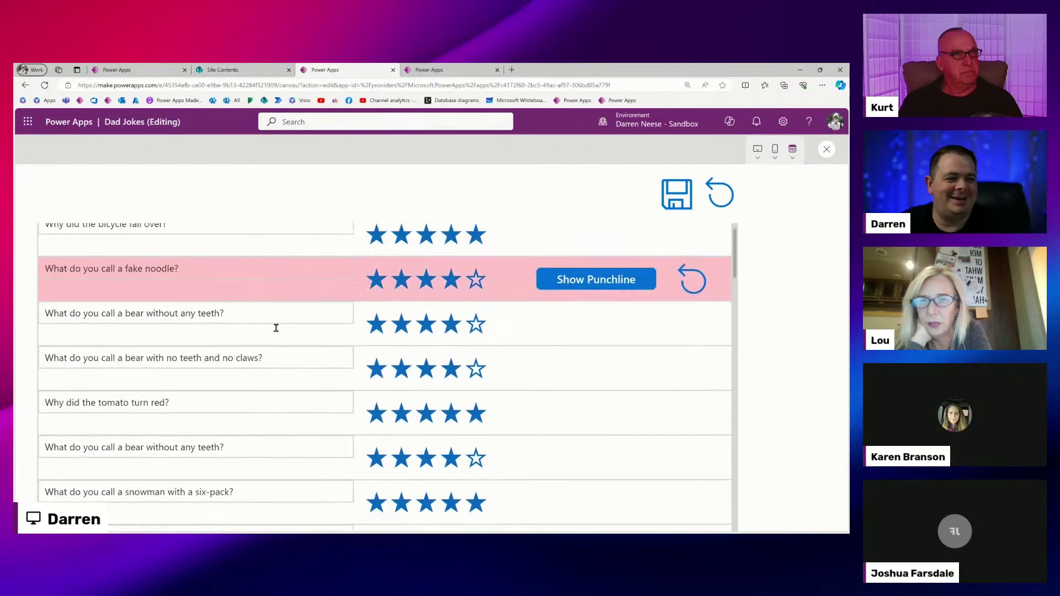
{"action": "left_click", "coordinate": [278, 277]}
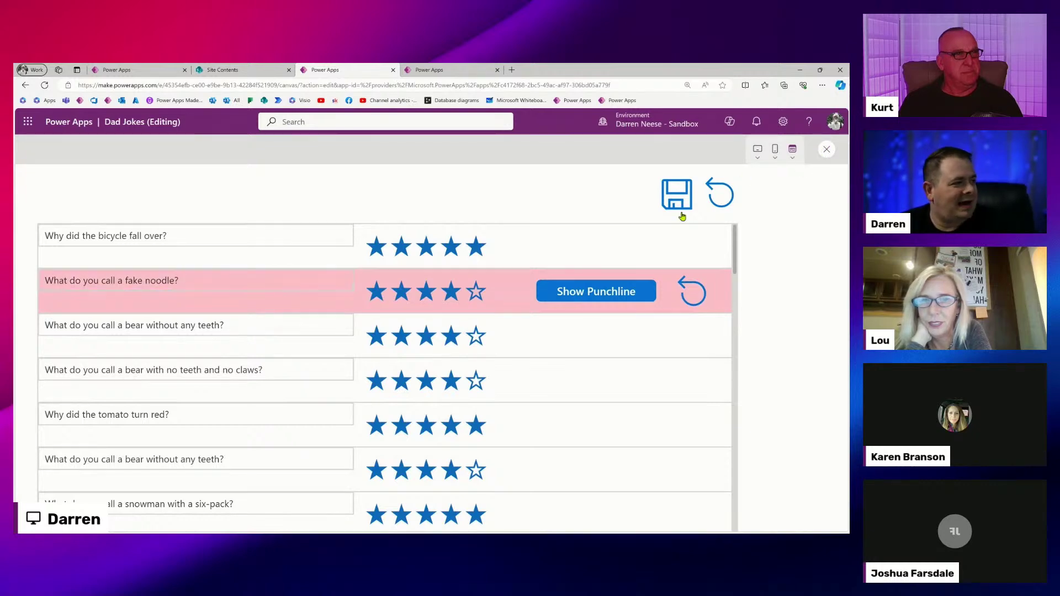
{"action": "key", "text": "Escape"}
Comment out the whole UpdateIf formula in Gallery1's OnSelect property with /* and */.
{"action": "left_click", "coordinate": [572, 348]}
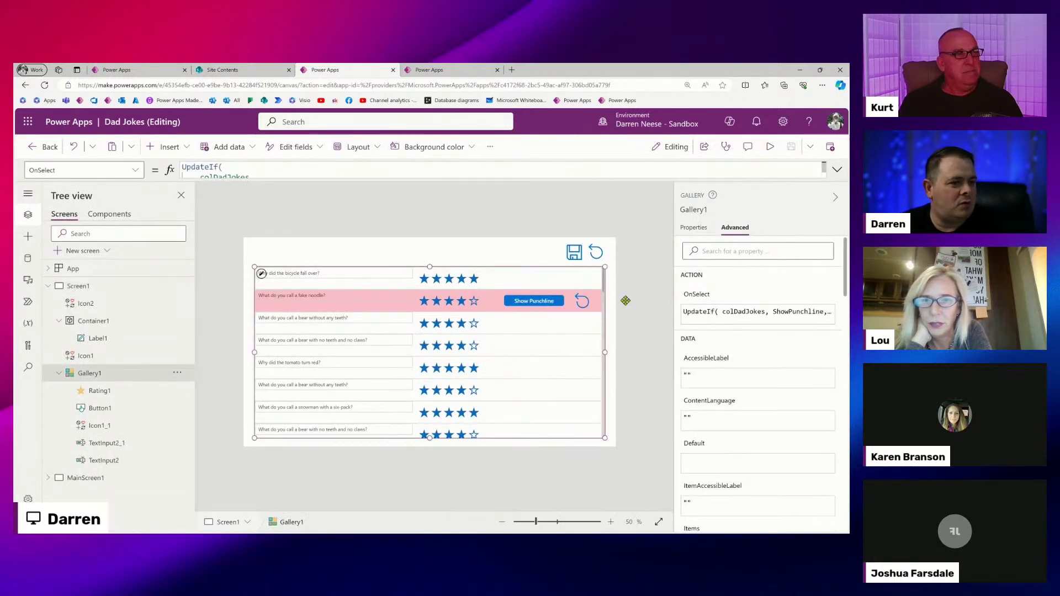
{"action": "left_click", "coordinate": [836, 171]}
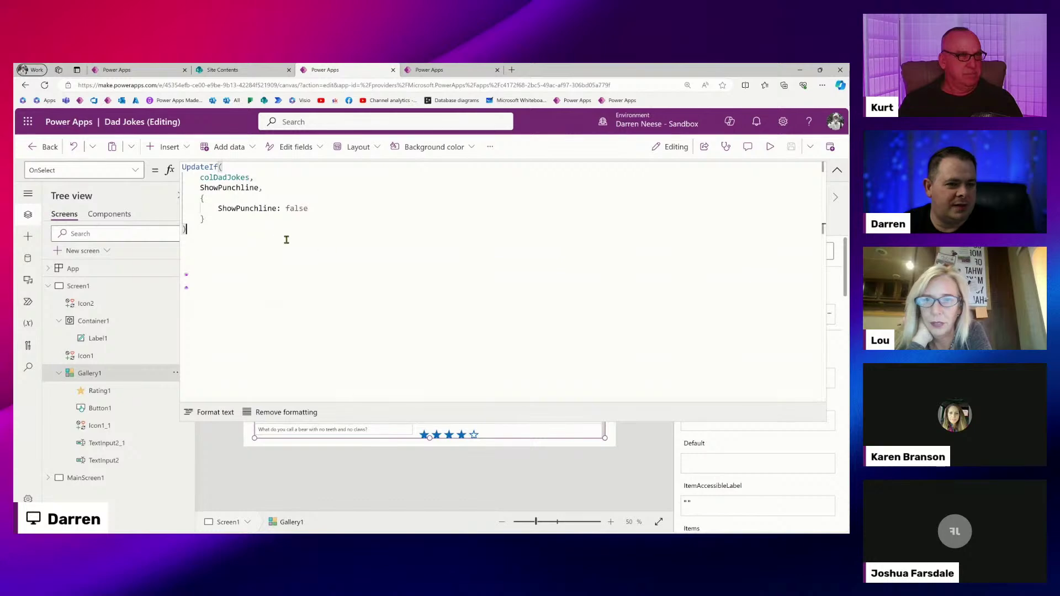
{"action": "key", "text": "ctrl+Home"}
{"action": "key", "text": "Return"}
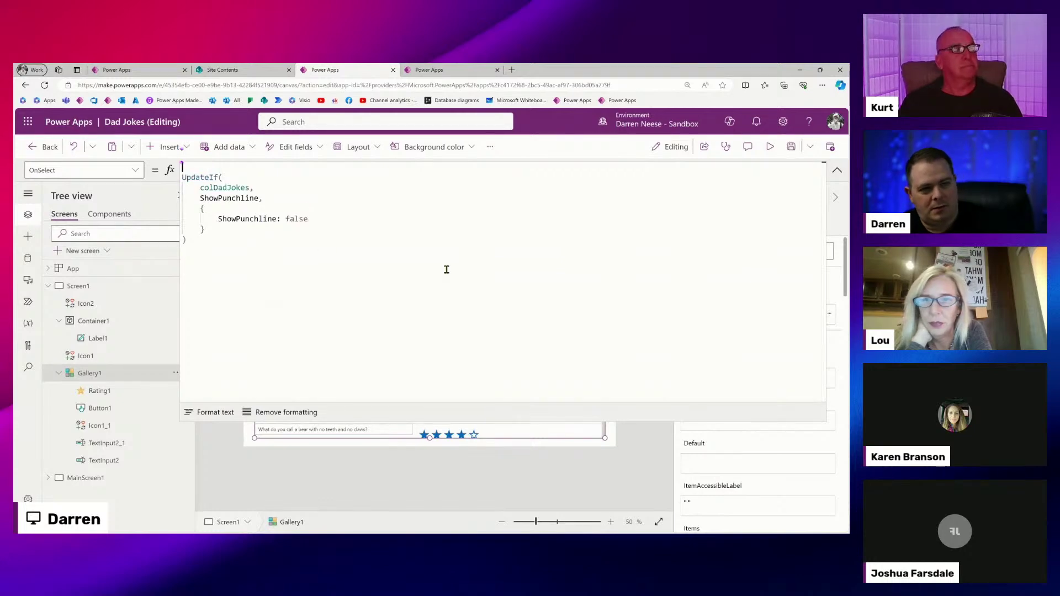
{"action": "type", "text": "/*"}
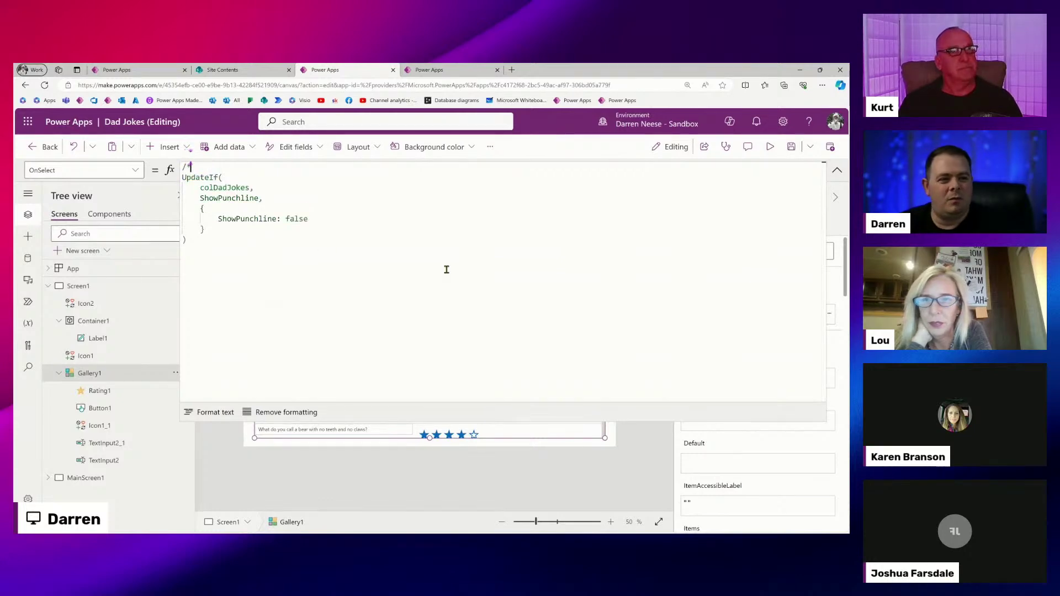
{"action": "key", "text": "ctrl+End"}
{"action": "type", "text": "*//"}
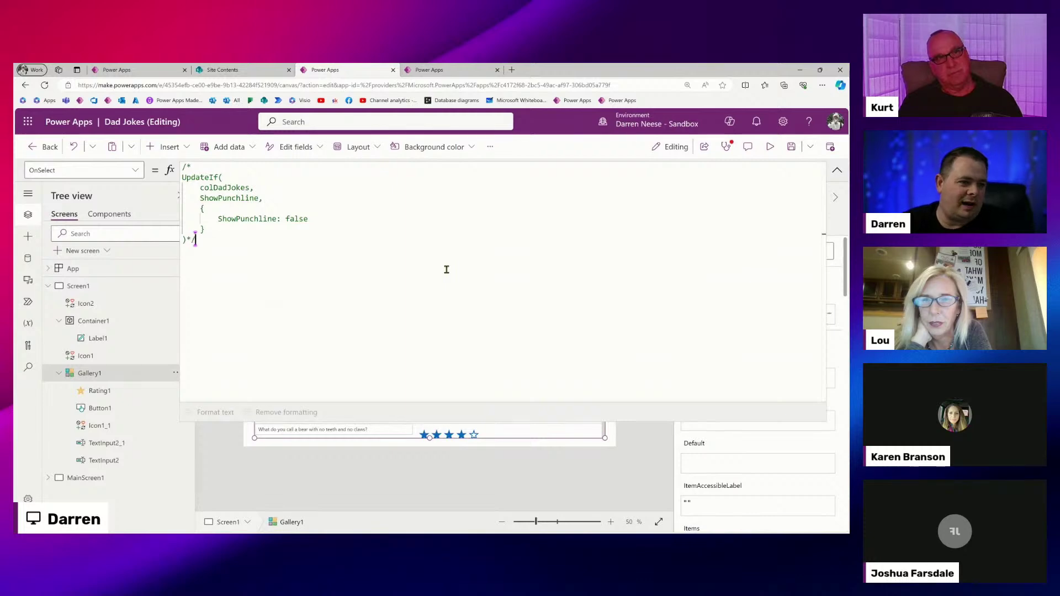
{"action": "left_click", "coordinate": [836, 171]}
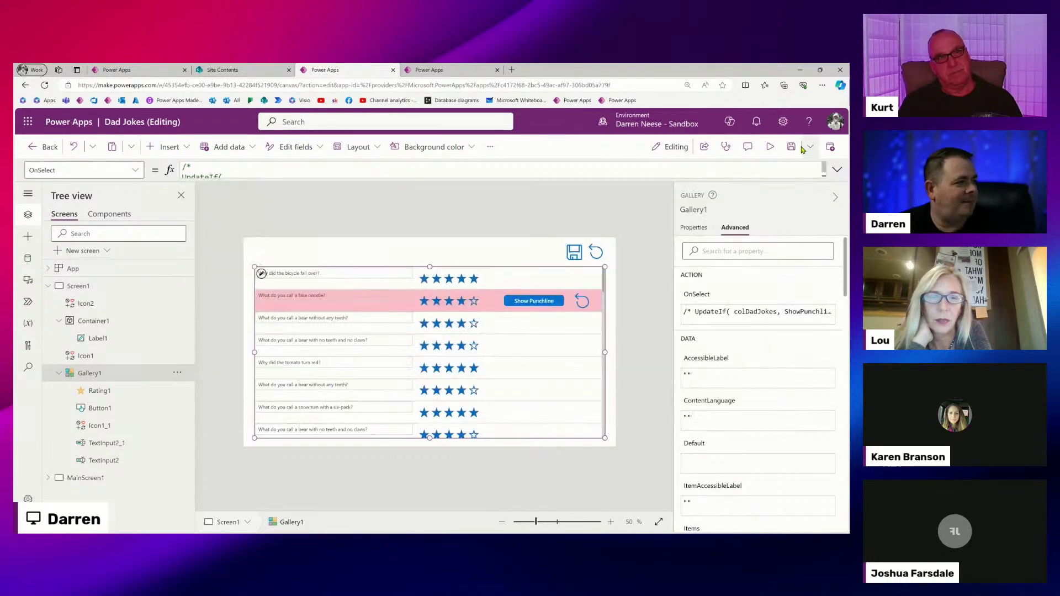
Preview the app, show the punchline of the first "bear without any teeth" joke, and append " ...." to it.
{"action": "left_click", "coordinate": [770, 146]}
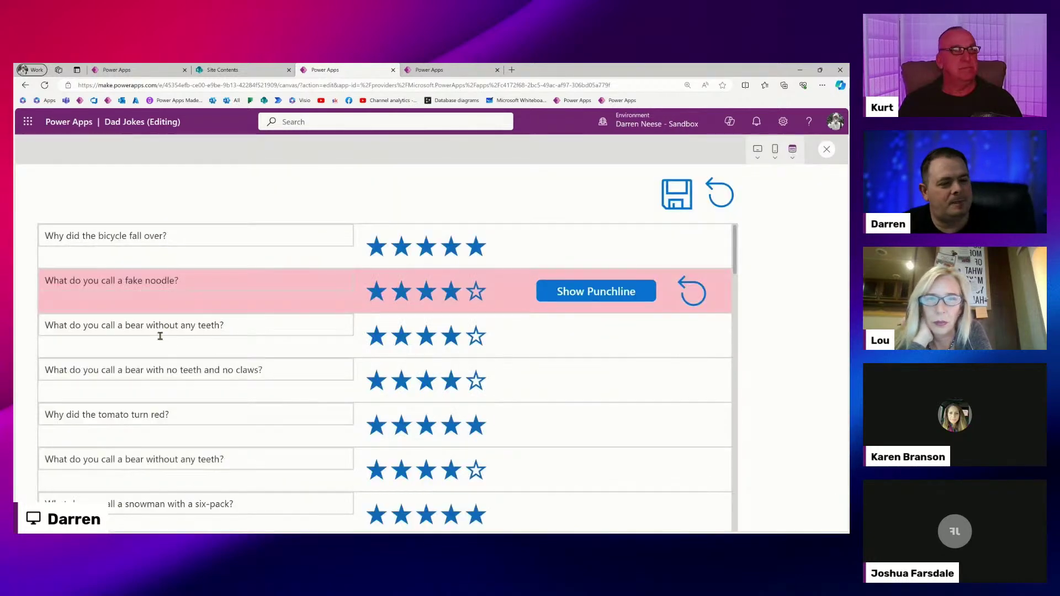
{"action": "left_click", "coordinate": [299, 352]}
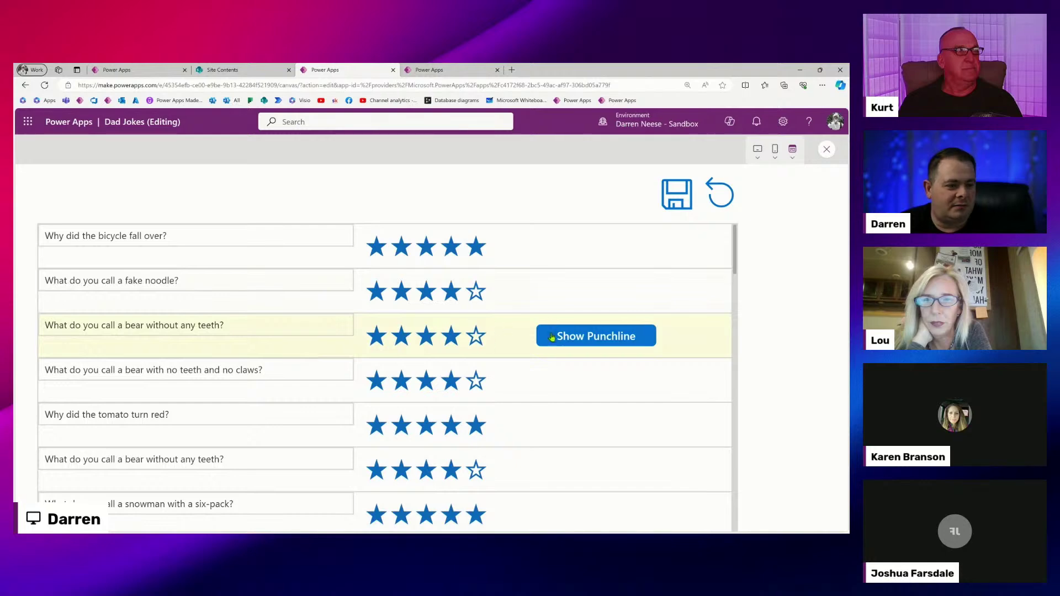
{"action": "left_click", "coordinate": [579, 343]}
{"action": "left_click", "coordinate": [177, 351]}
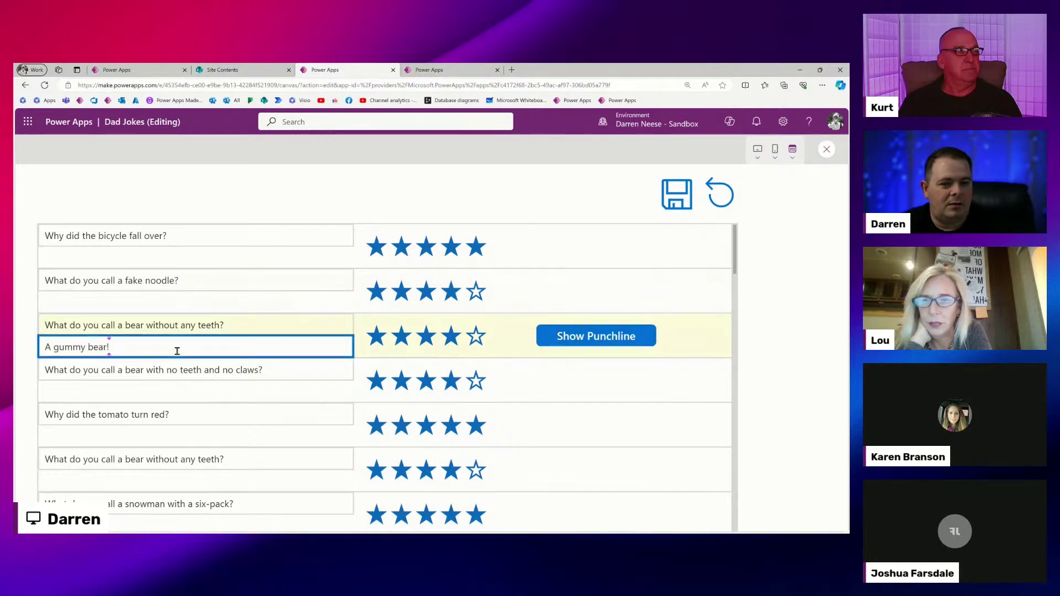
Append " ..." to the first "What do you call a bear without any teeth?" joke and save the changes.
{"action": "left_click", "coordinate": [297, 326]}
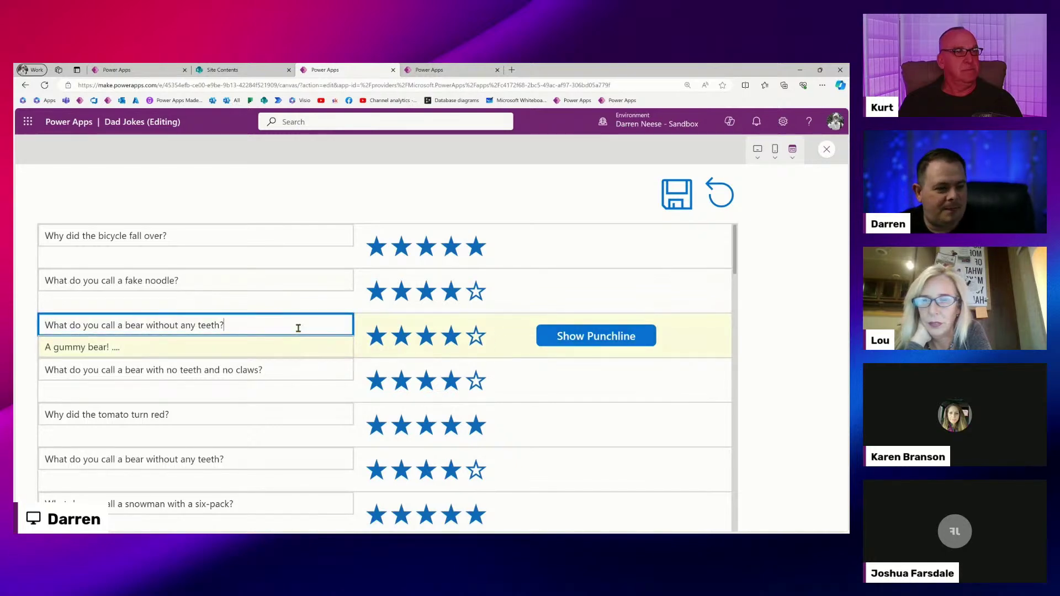
{"action": "type", "text": "..."}
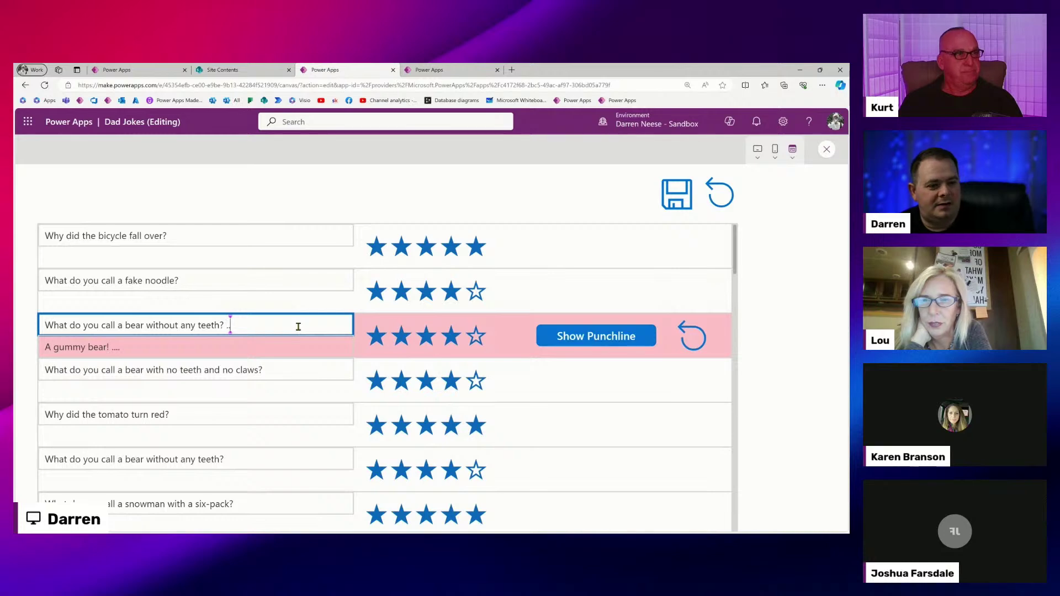
{"action": "left_click", "coordinate": [679, 192]}
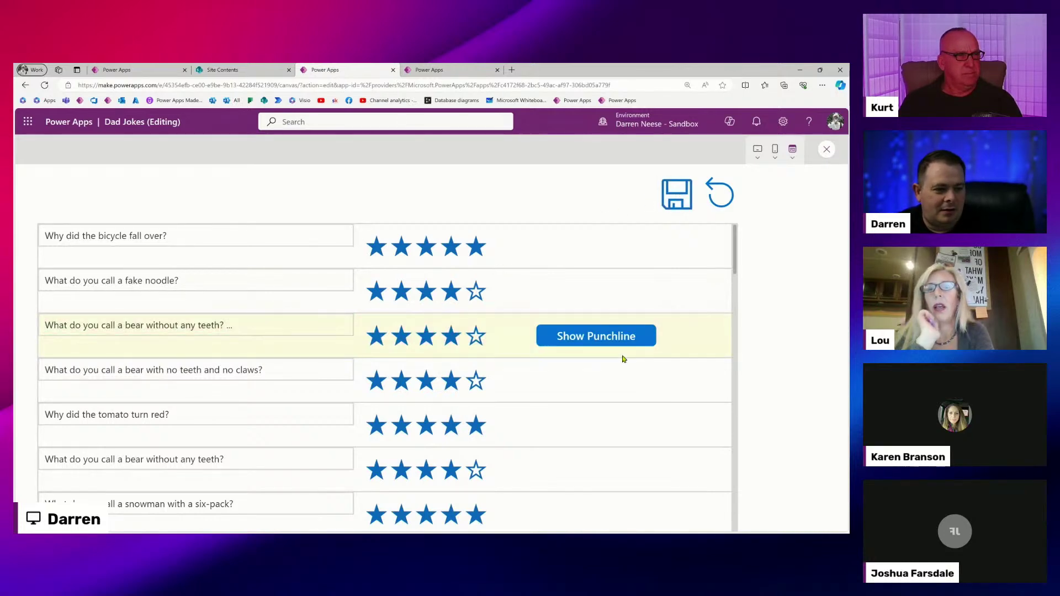
Show the edited bear joke's punchline again, set its rating to one star, and save the change.
{"action": "left_click", "coordinate": [632, 338]}
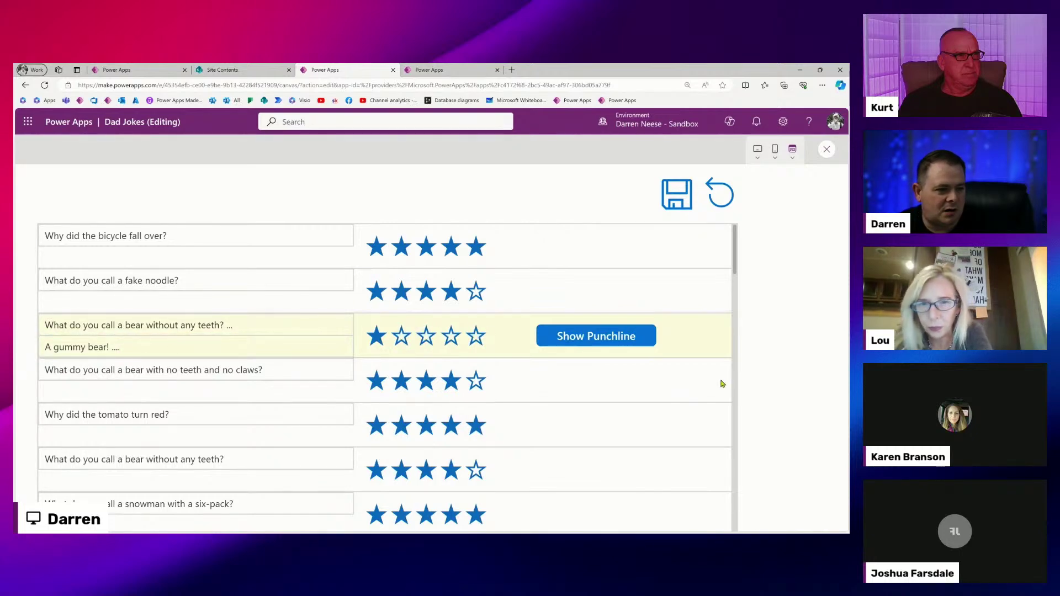
{"action": "left_click", "coordinate": [679, 197]}
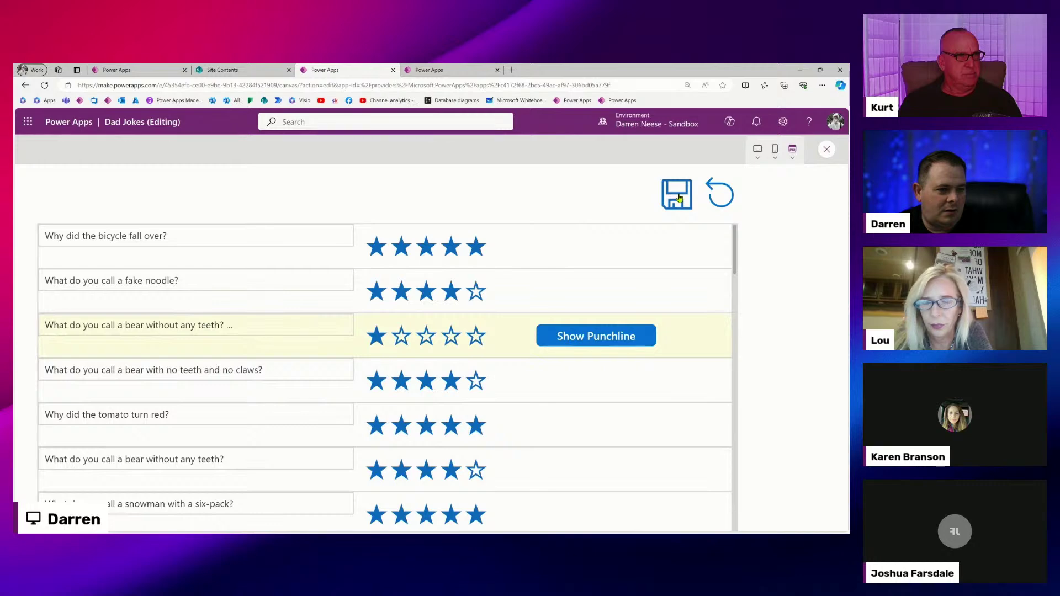
Select the fake noodle row, return to the edited bear joke, and show its punchline to check the saved text.
{"action": "left_click", "coordinate": [328, 300]}
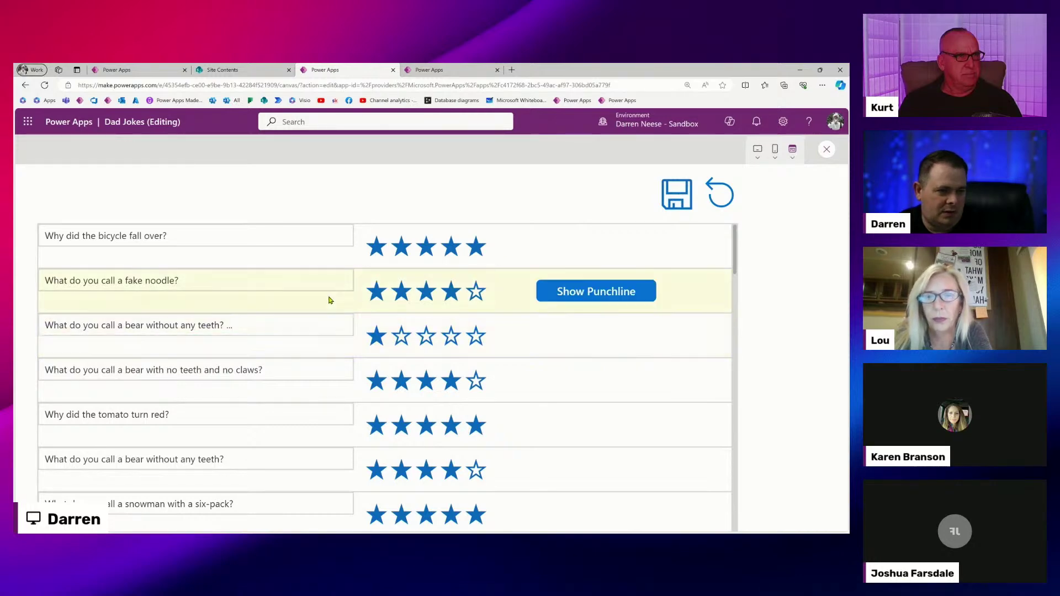
{"action": "left_click", "coordinate": [515, 332]}
{"action": "left_click", "coordinate": [568, 336]}
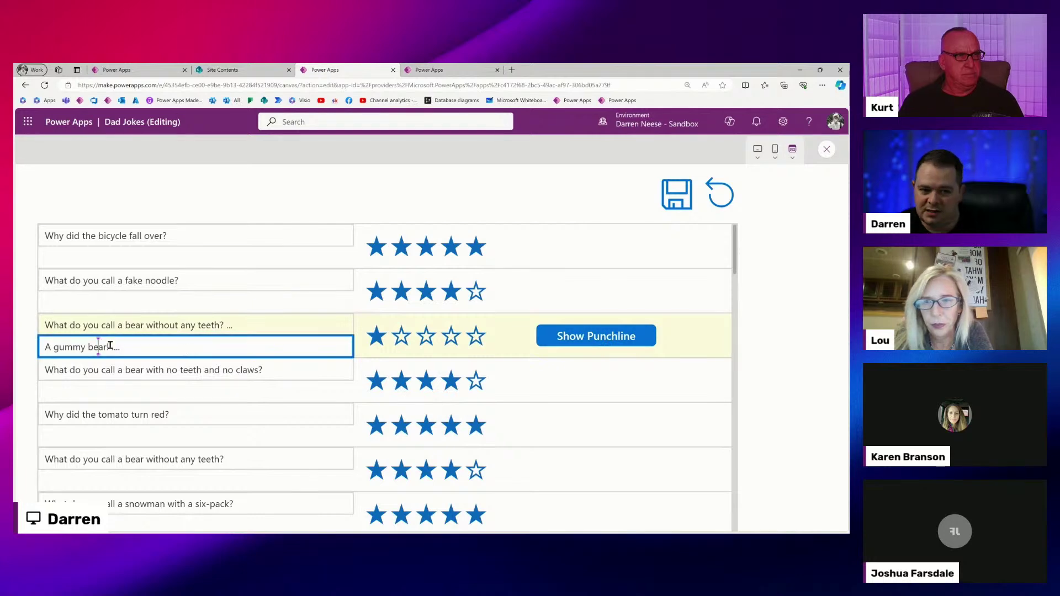
{"action": "left_click_drag", "start_coordinate": [98, 347], "coordinate": [239, 347]}
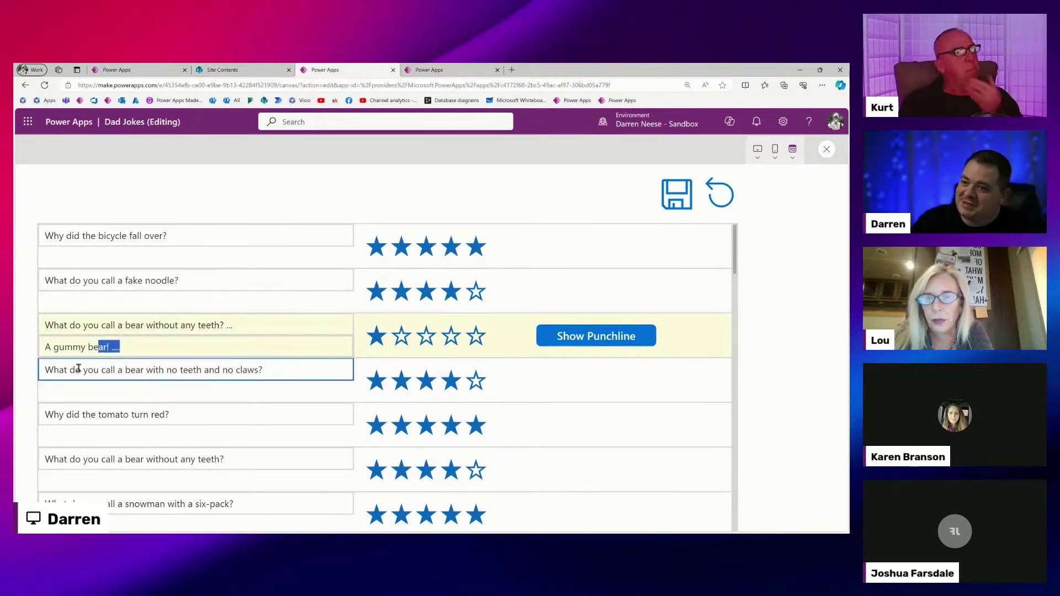